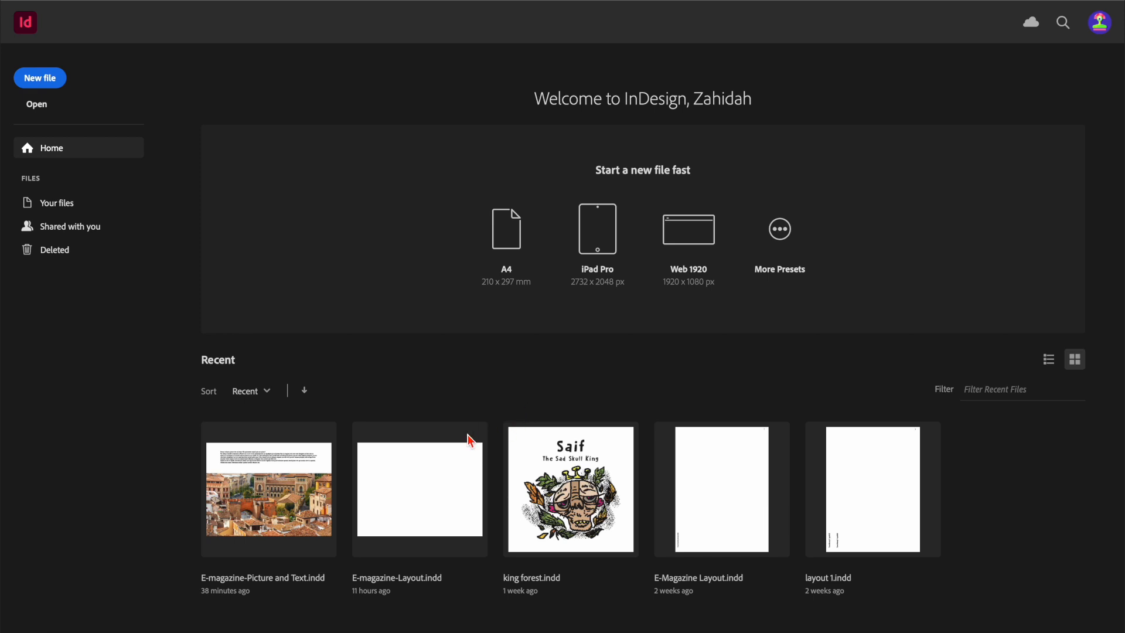
Switch to Preview and place the Inspiration document beside the Thumbnail 1 layout sketch
click(1048, 630)
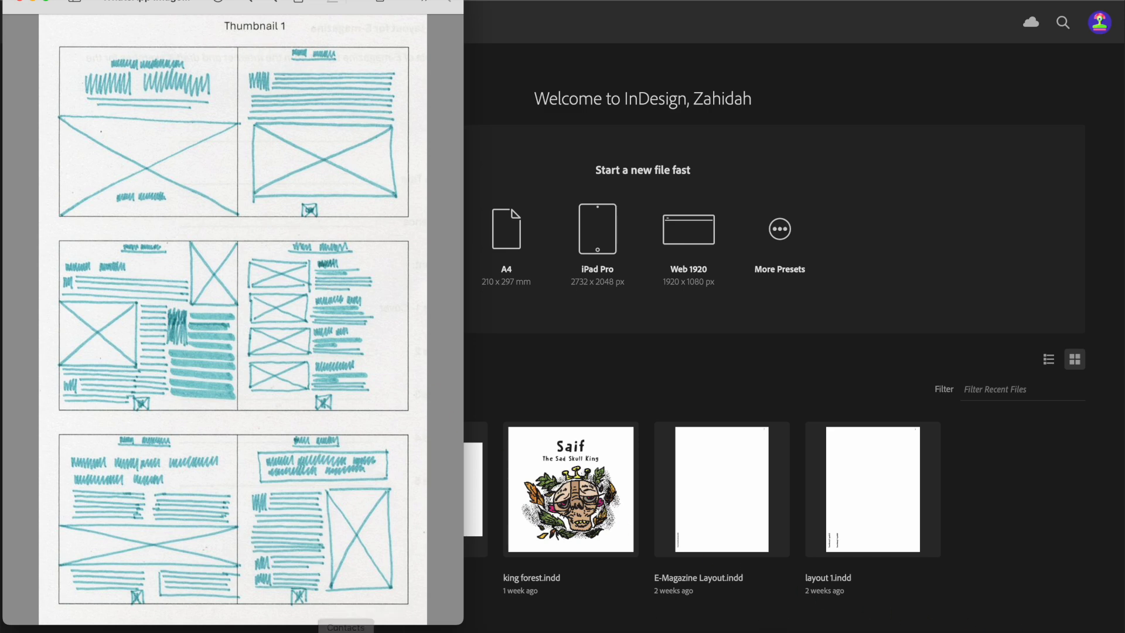
click(31, 631)
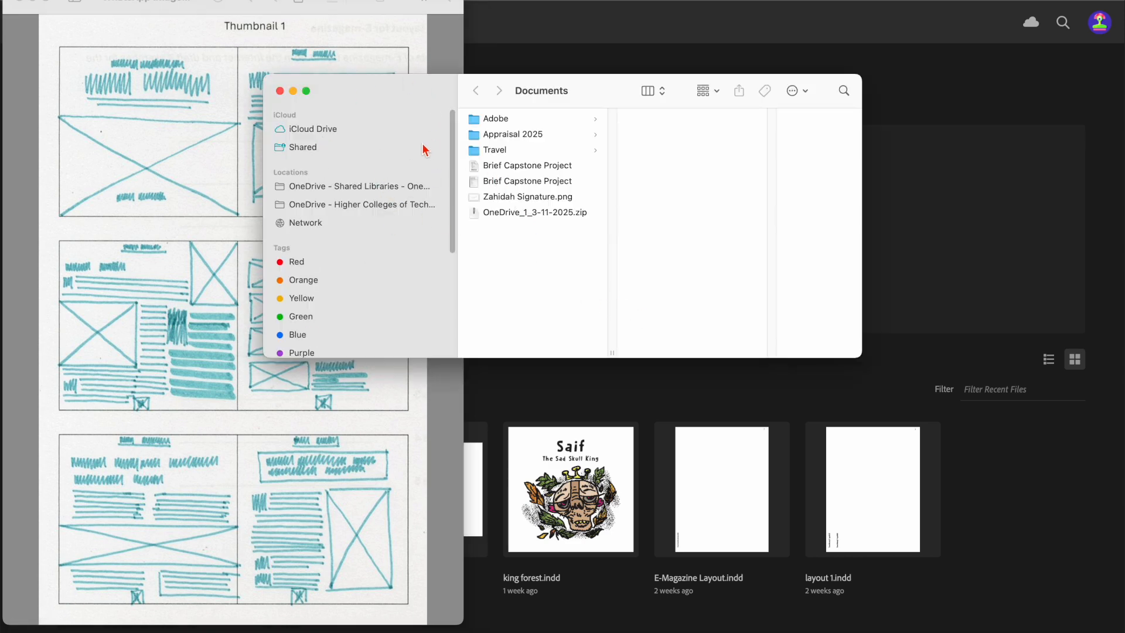
click(453, 139)
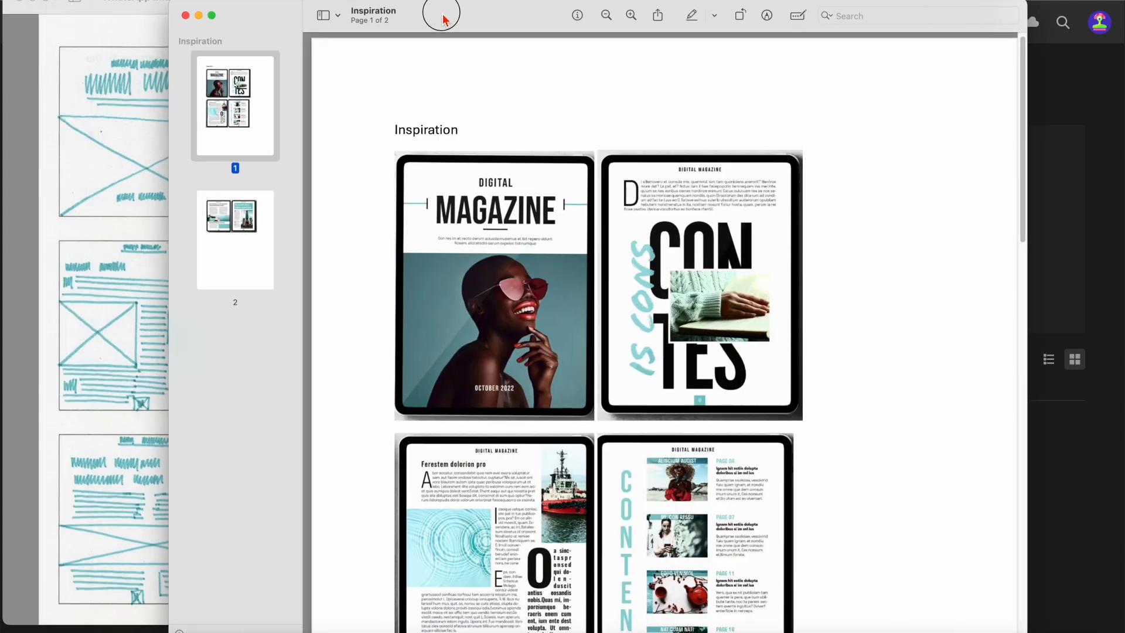
drag(442, 19, 565, 8)
click(184, 45)
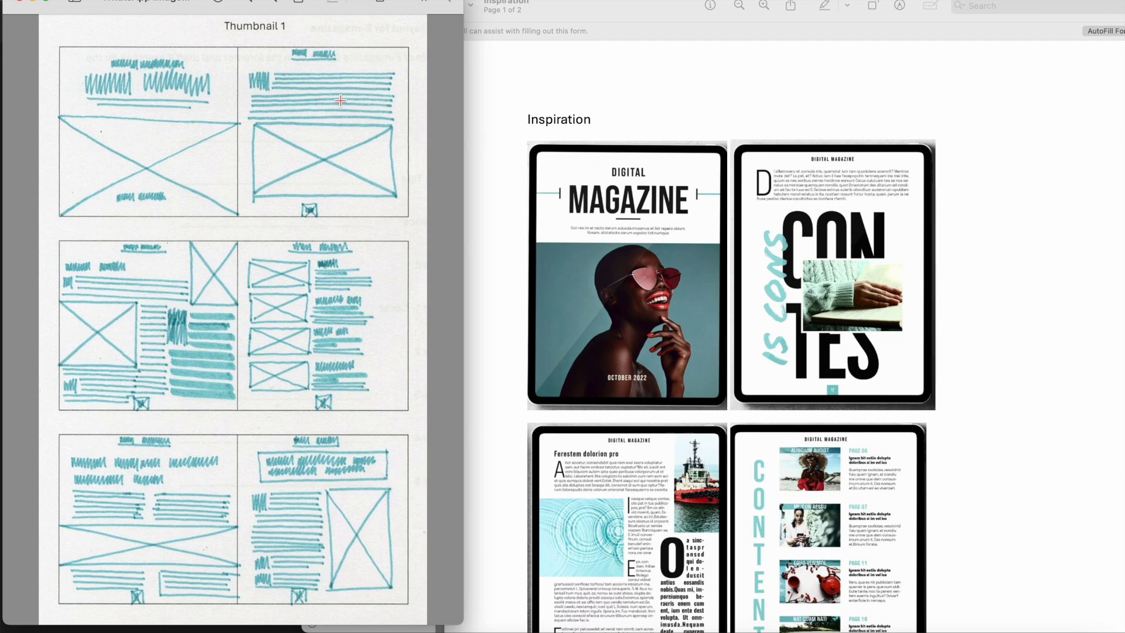
Compare both pages of the Inspiration document with the thumbnail sketches, and return to InDesign
scroll(662, 392, down, 5)
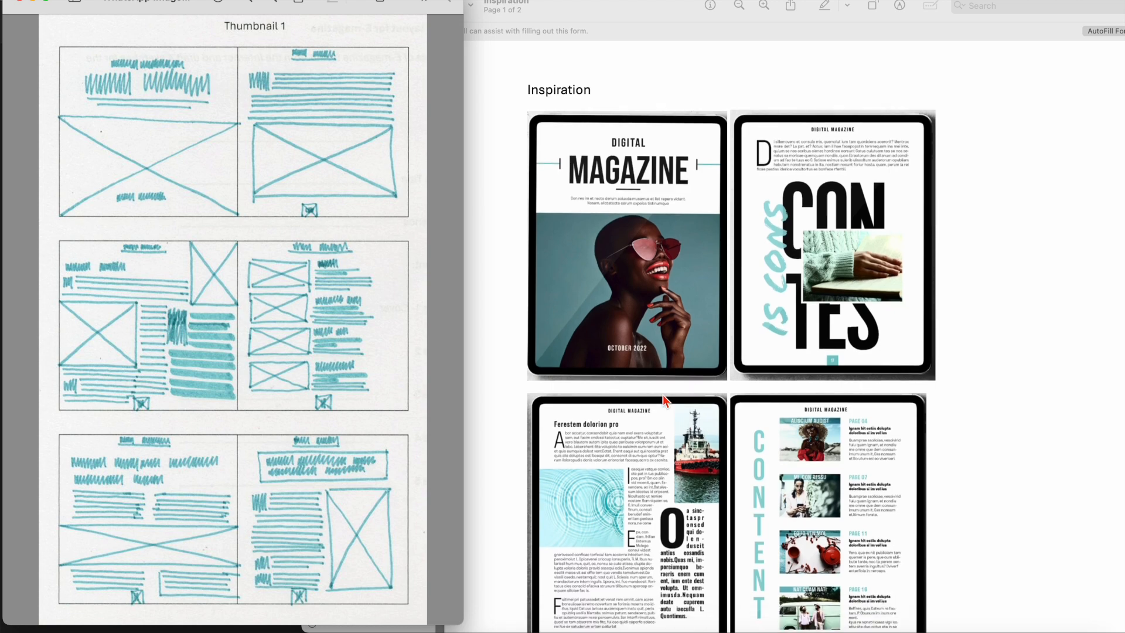
scroll(662, 391, down, 2)
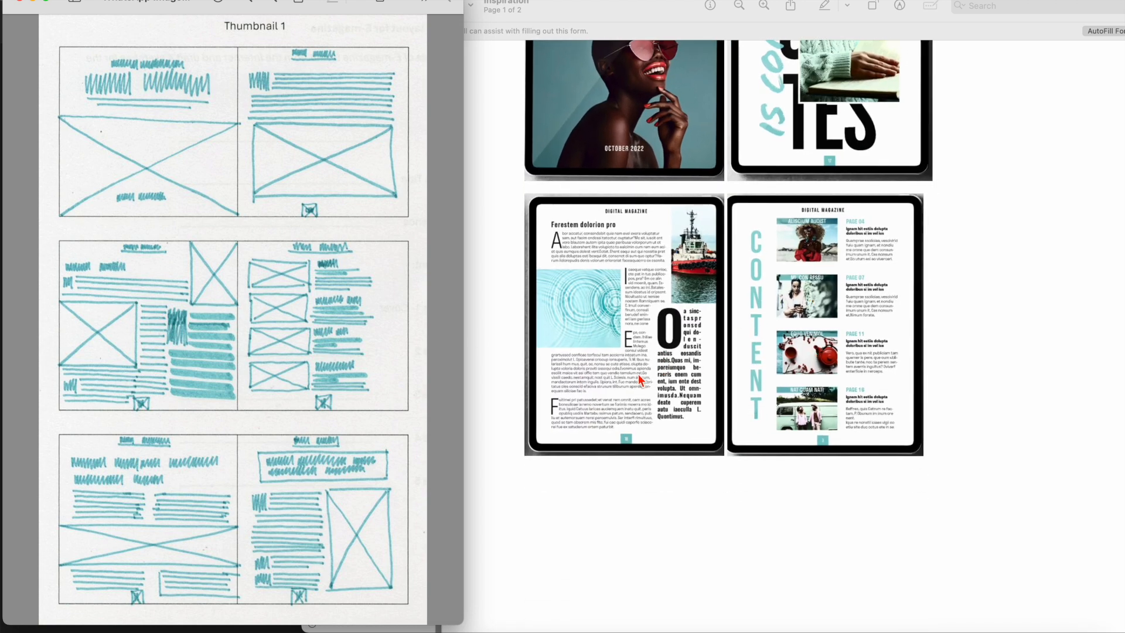
scroll(640, 381, down, 7)
scroll(638, 375, down, 10)
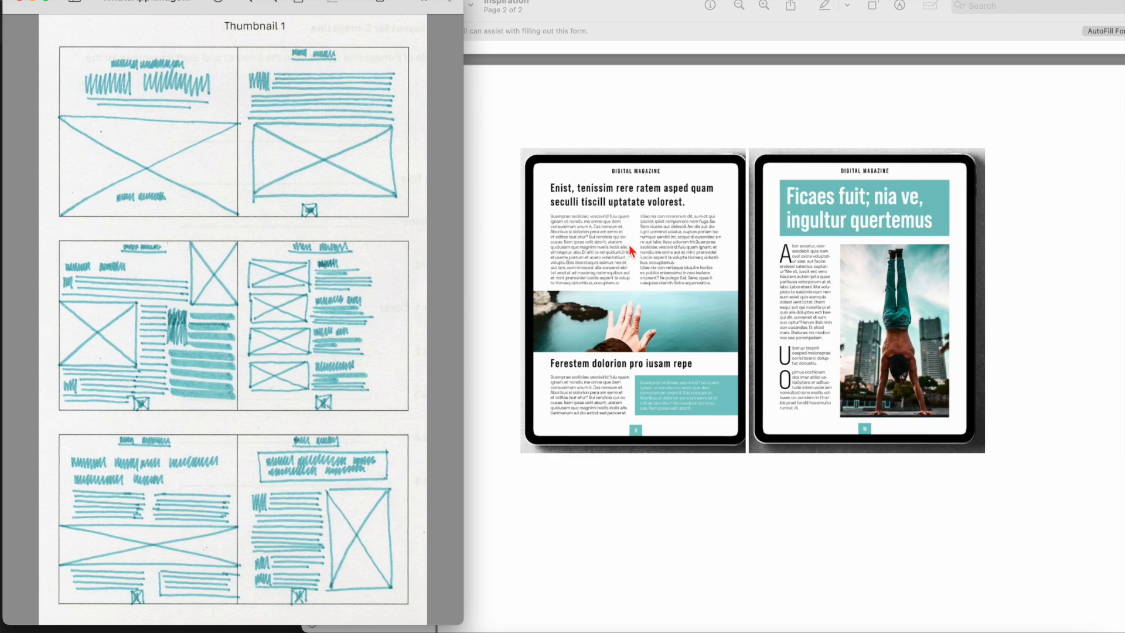
scroll(629, 250, up, 10)
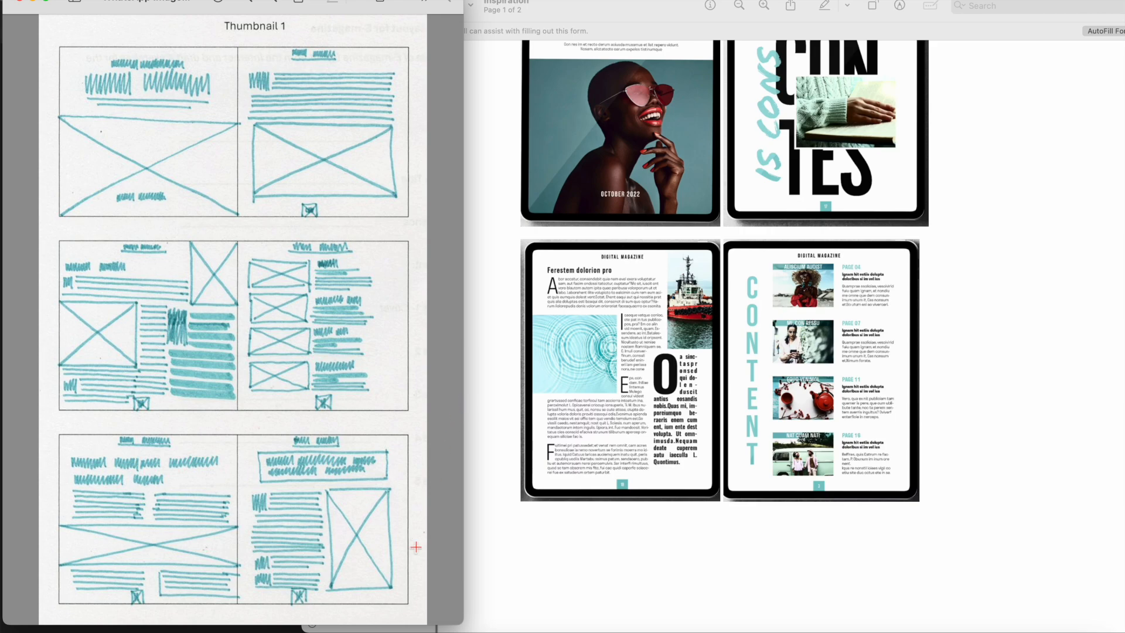
click(1008, 631)
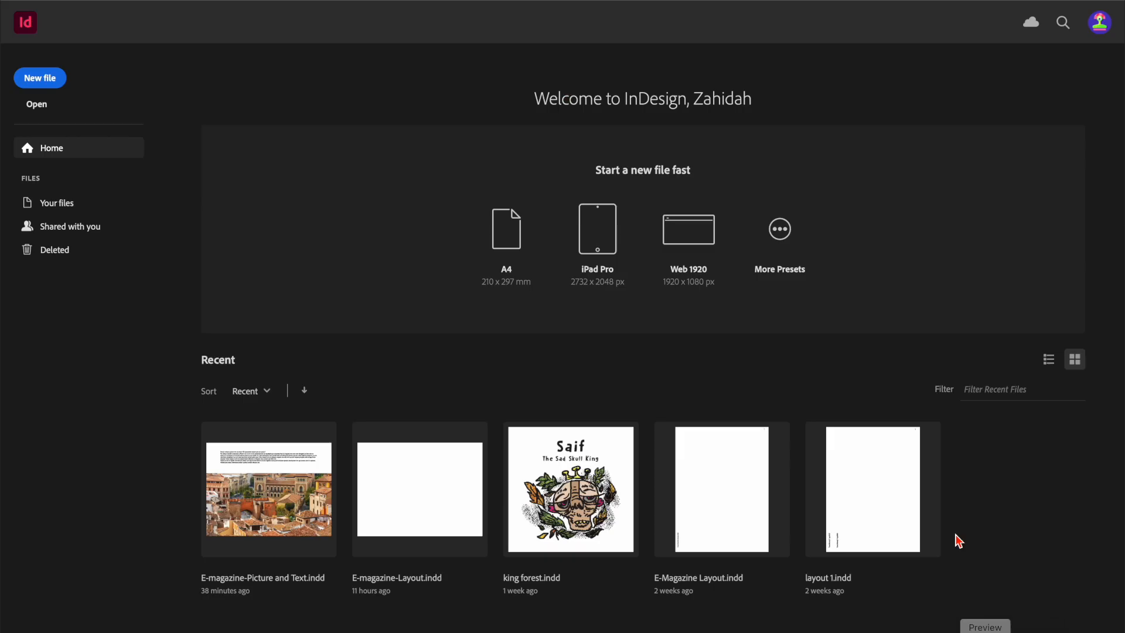
Start a new document from the 1024 x 768 px web preset in landscape with left-to-right binding
click(41, 80)
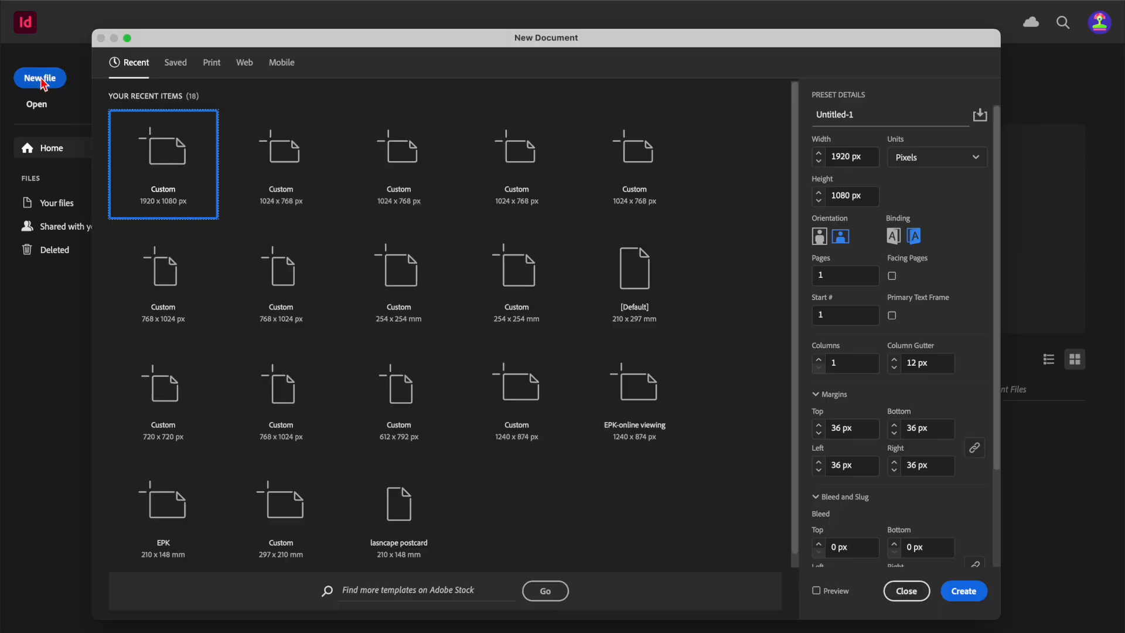
click(243, 64)
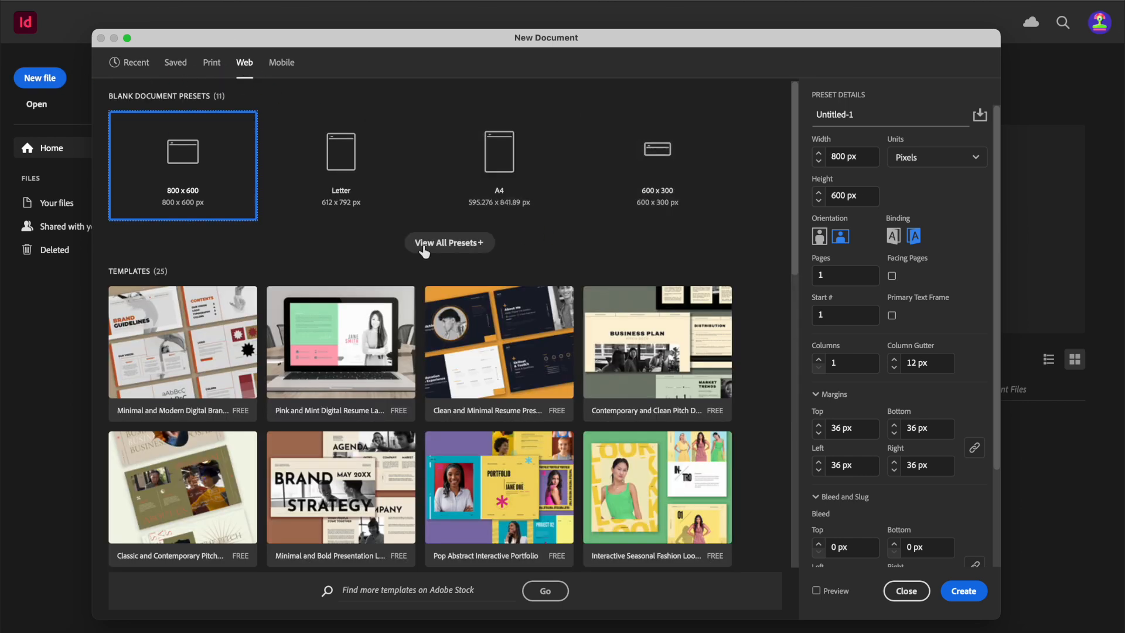
click(445, 243)
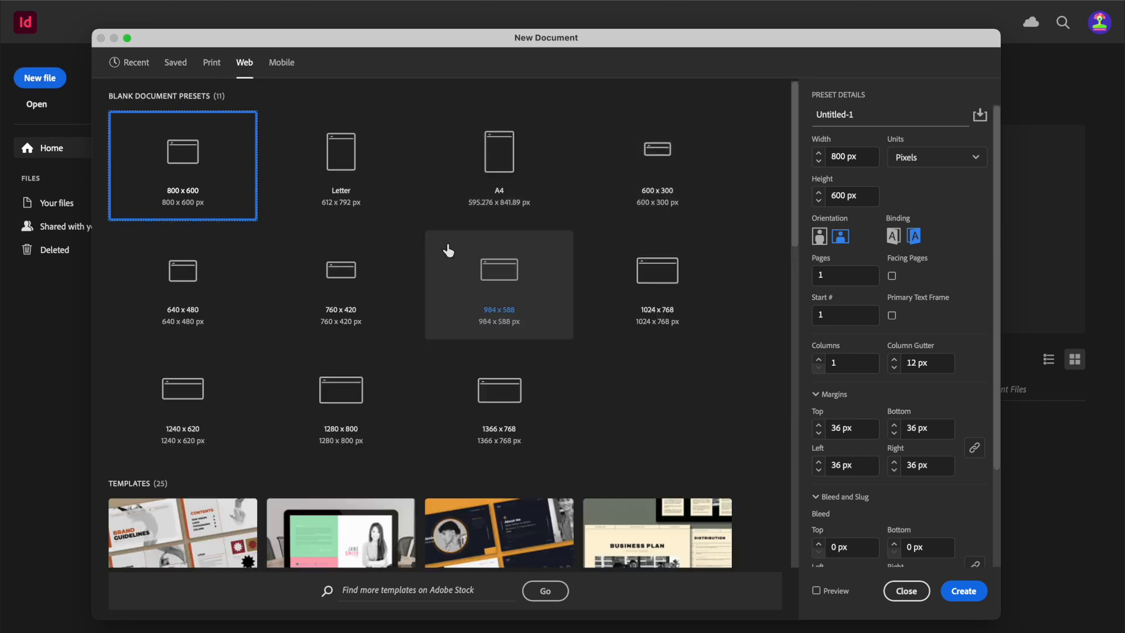
click(673, 304)
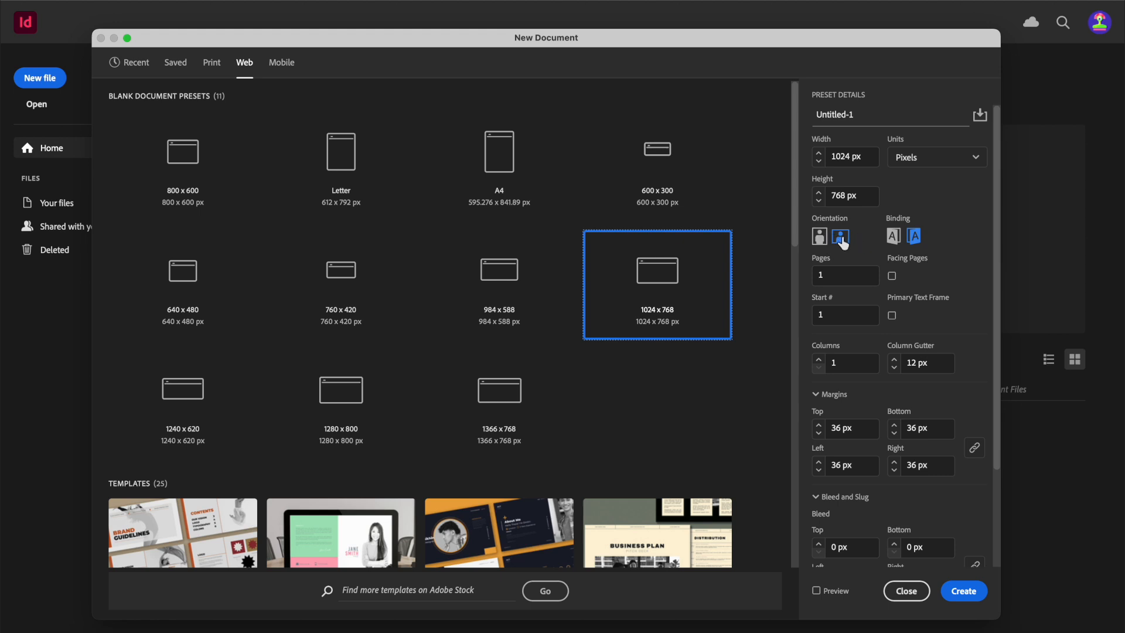
click(897, 241)
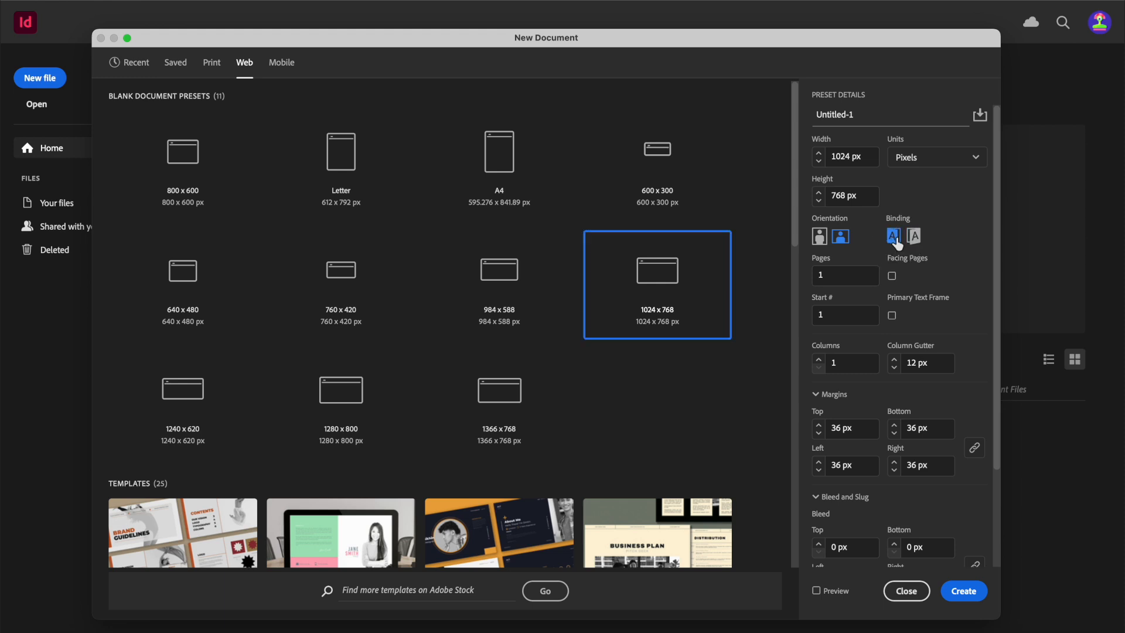
Set the document to 6 facing pages, turn on the preview and create it
click(832, 275)
text(6)
click(891, 276)
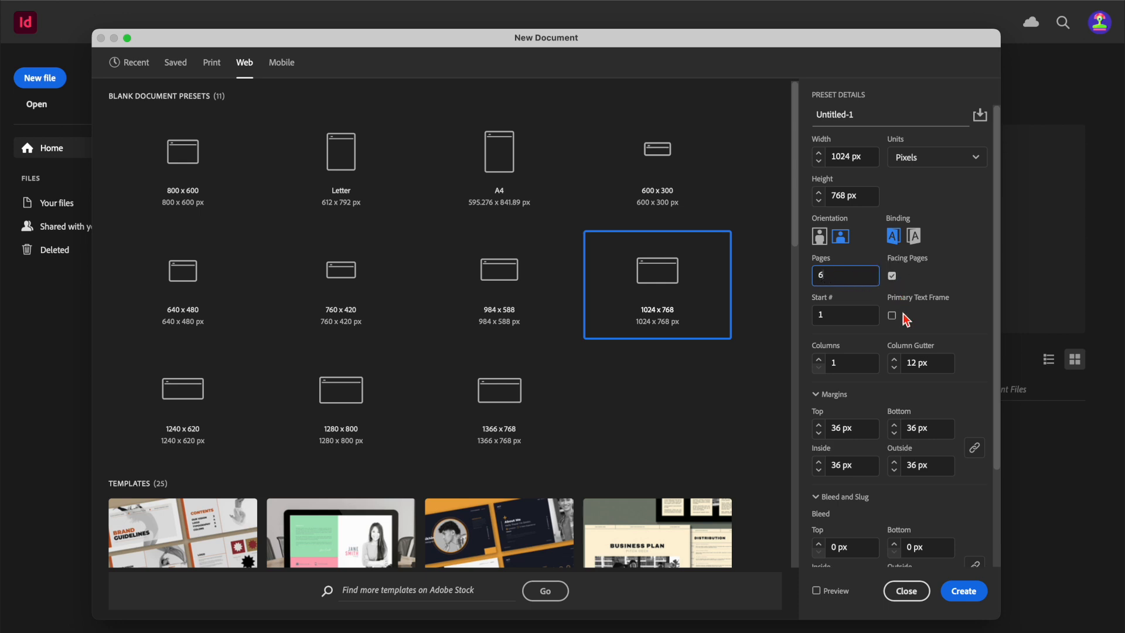
scroll(891, 363, down, 4)
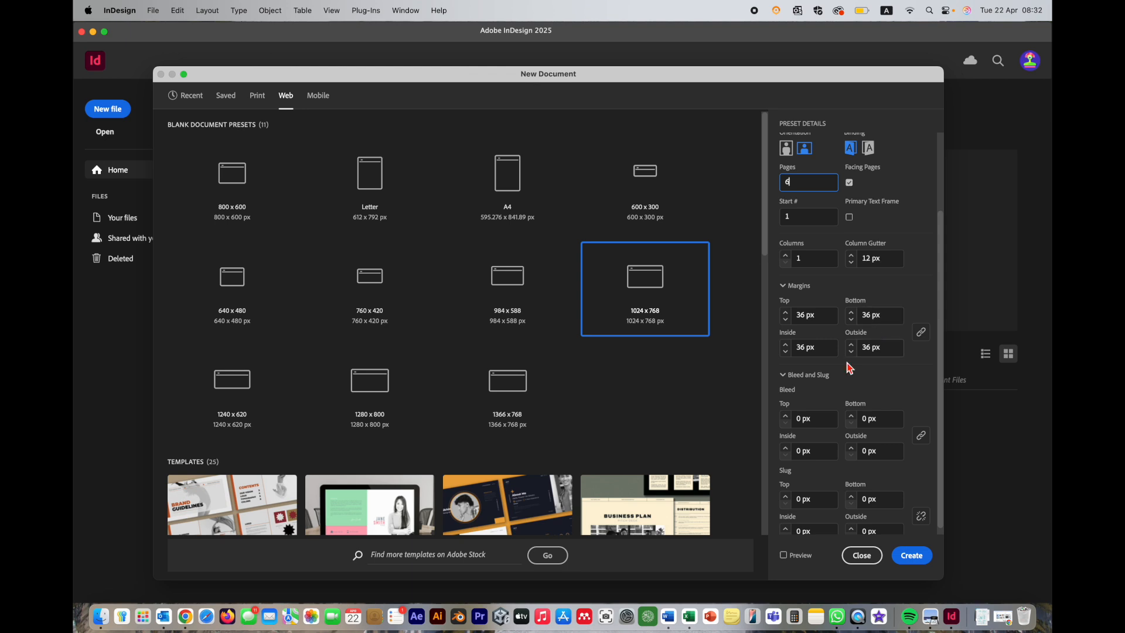
click(784, 555)
drag(691, 80, 704, 123)
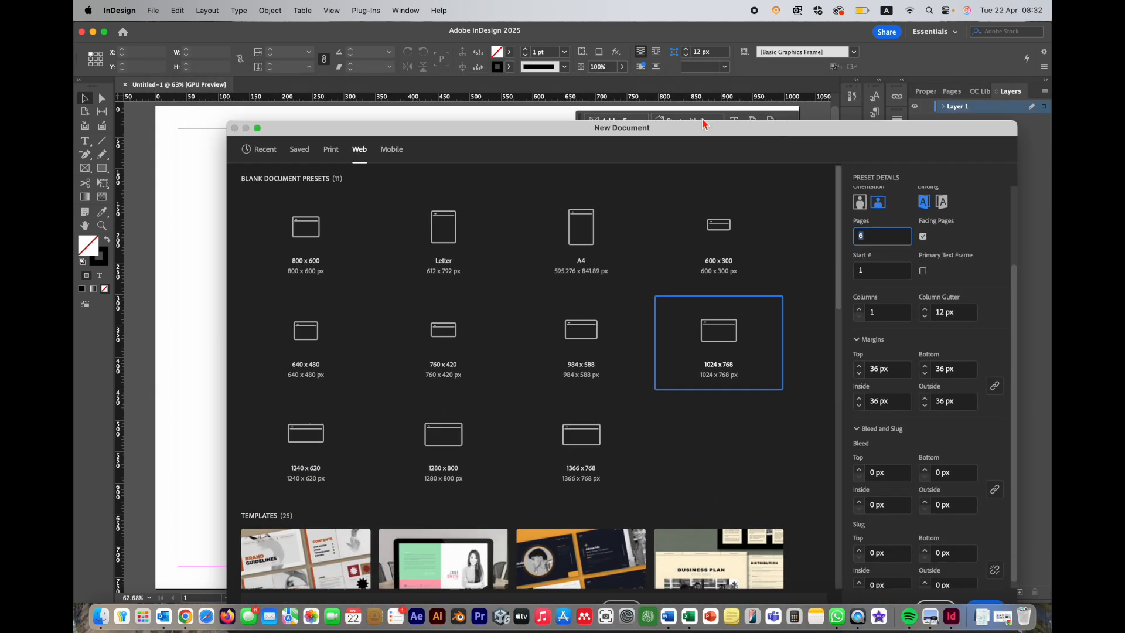
drag(875, 131, 856, 76)
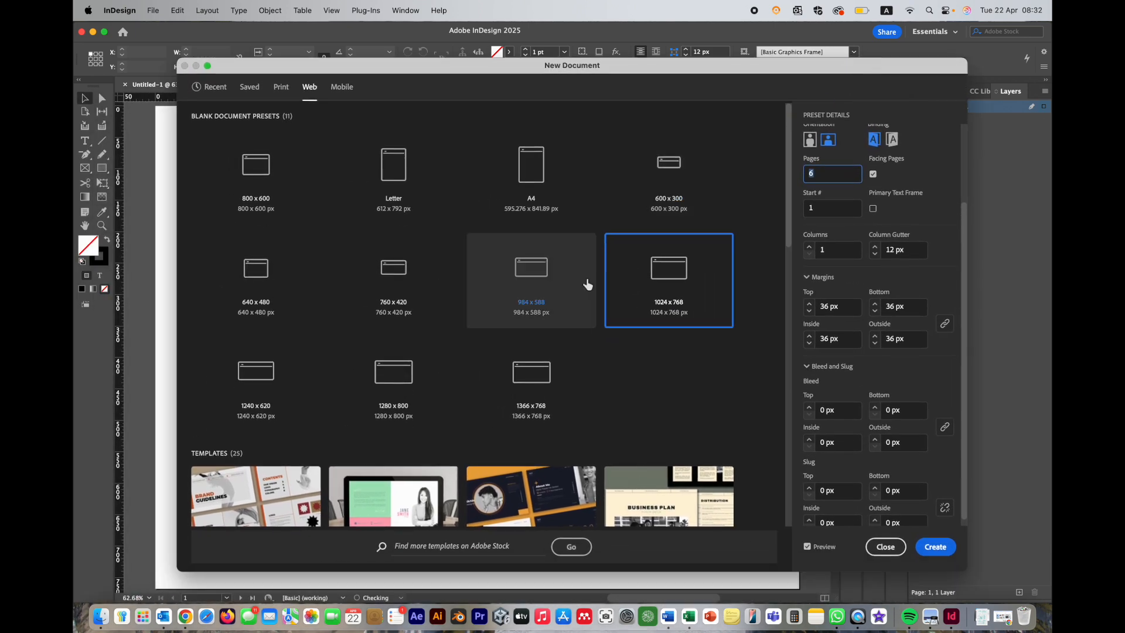
click(936, 547)
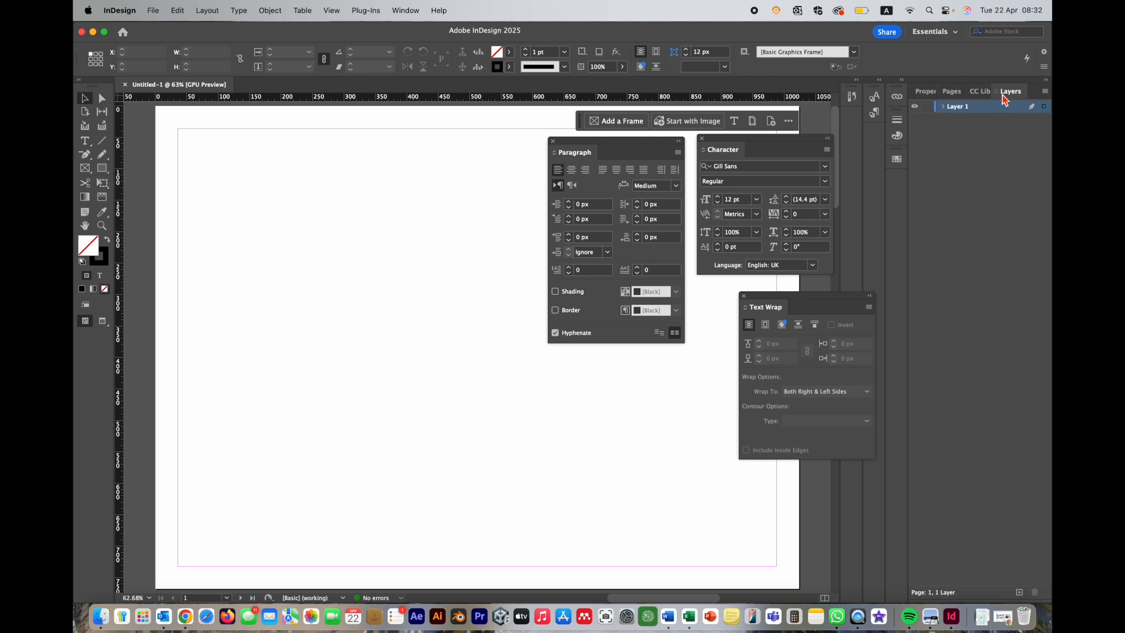
Open the A-Parent spread for editing and close the floating Paragraph, Character and Text Wrap panels
click(951, 92)
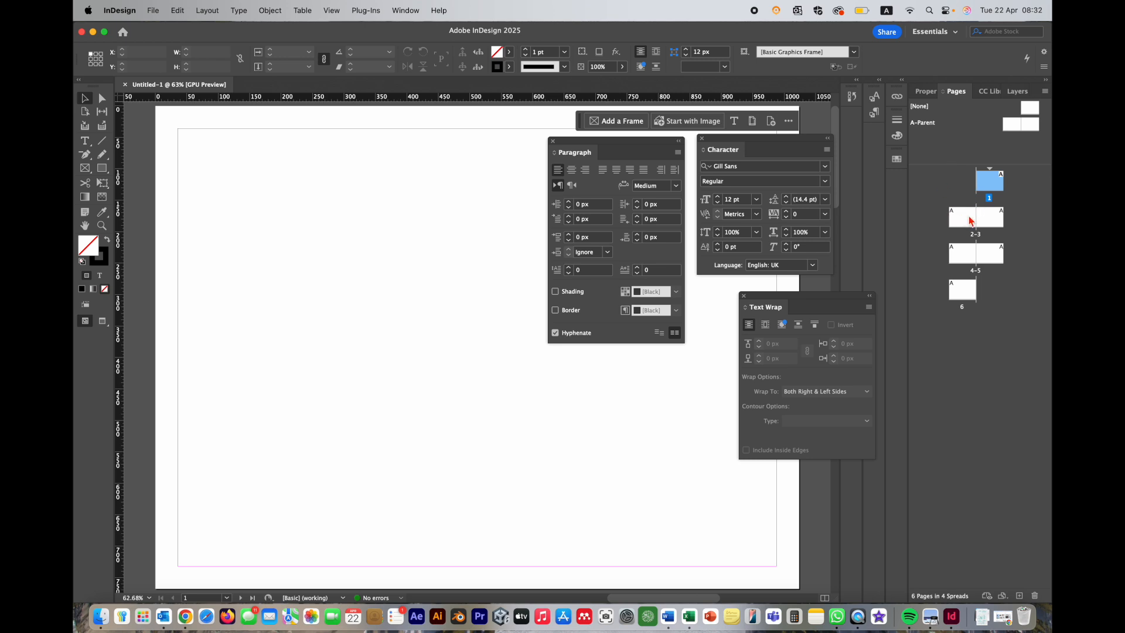
double_click(926, 124)
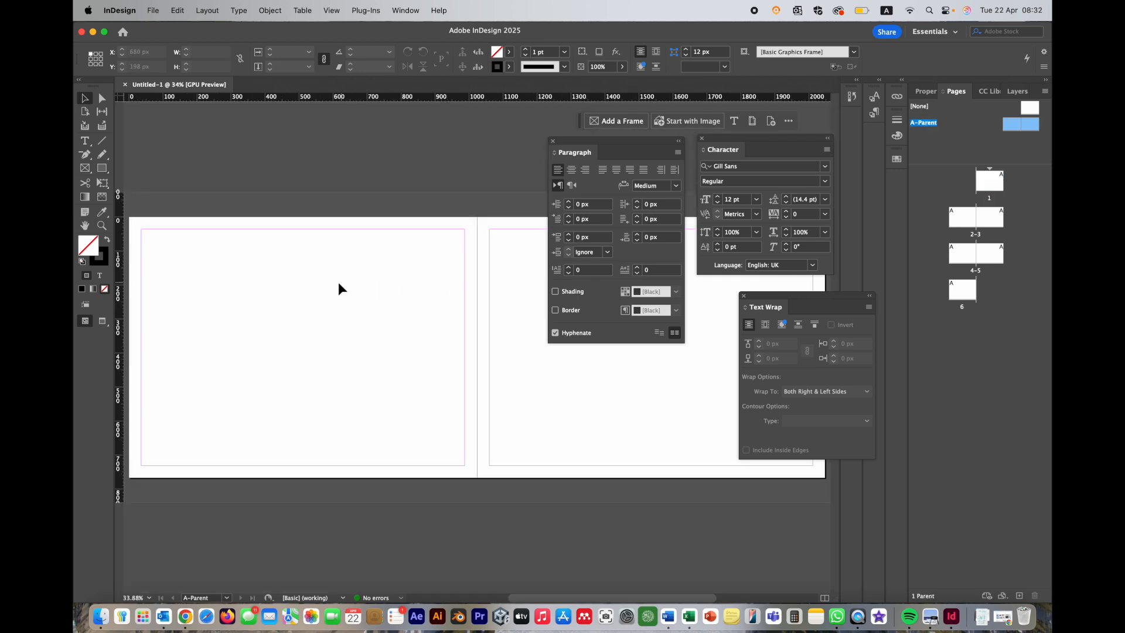
click(552, 141)
click(701, 138)
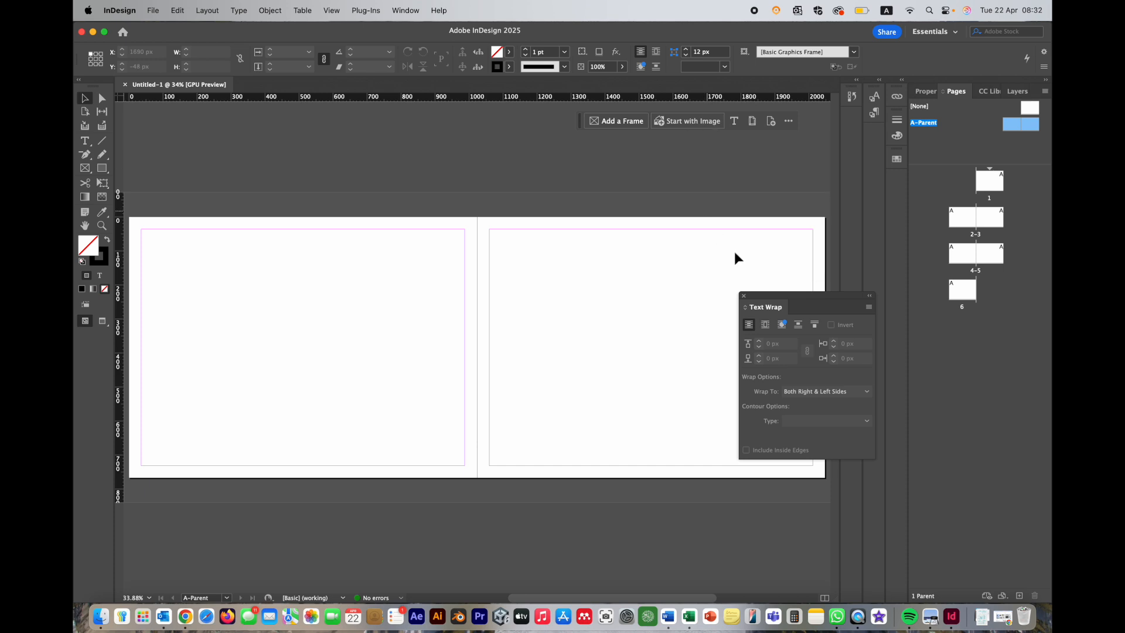
click(745, 299)
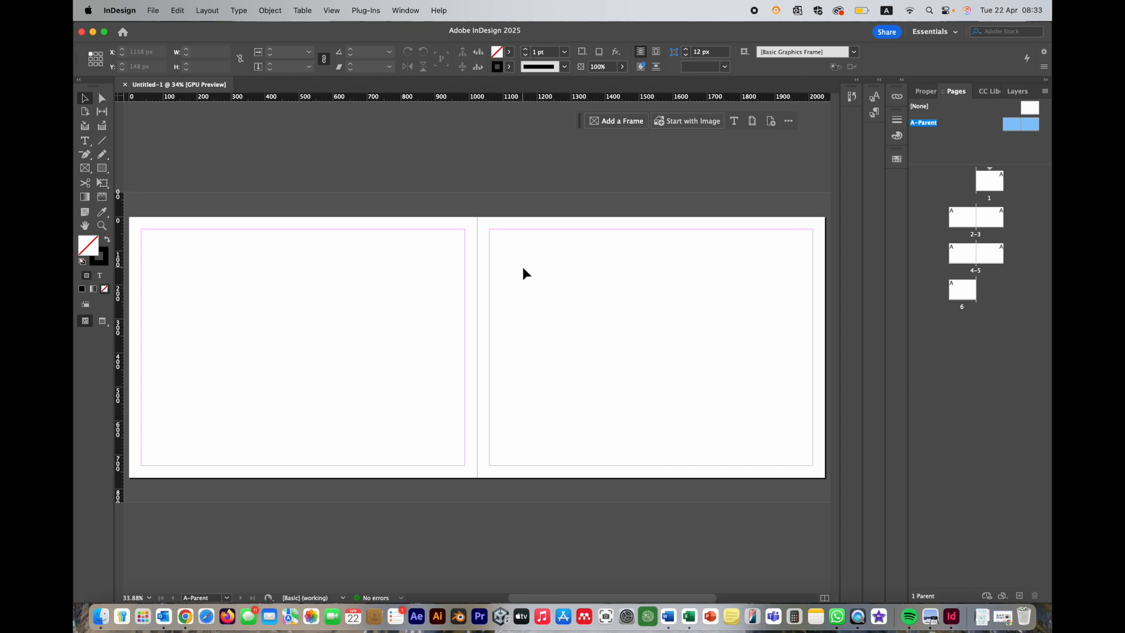
Create guides on the A-Parent spread with 13 rows and 10 columns, fitted to the margins
click(215, 13)
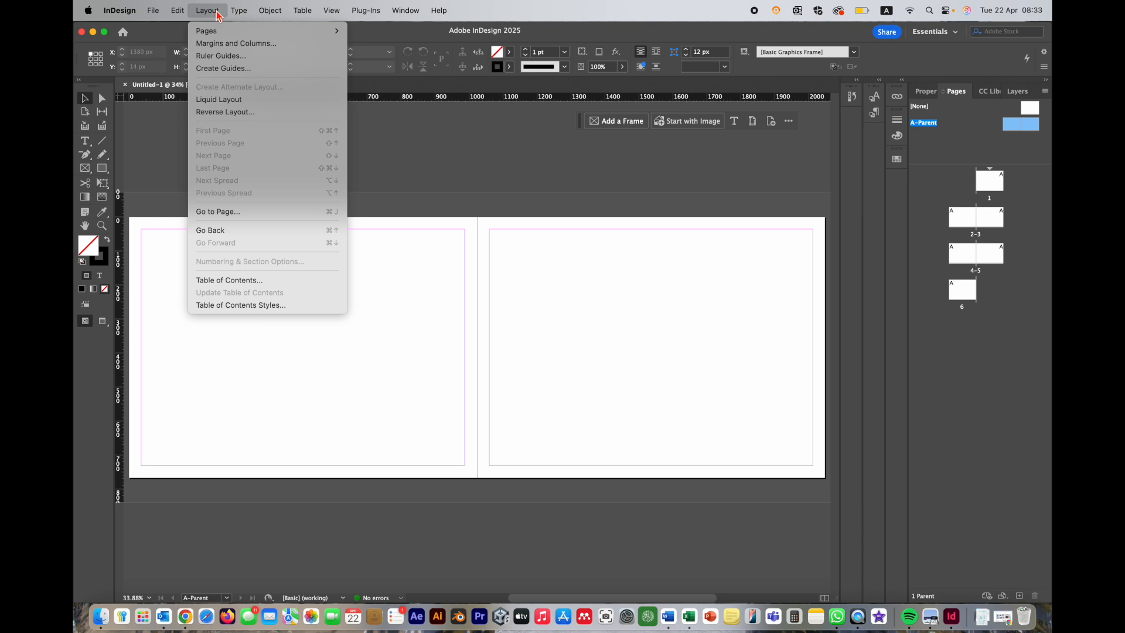
click(223, 68)
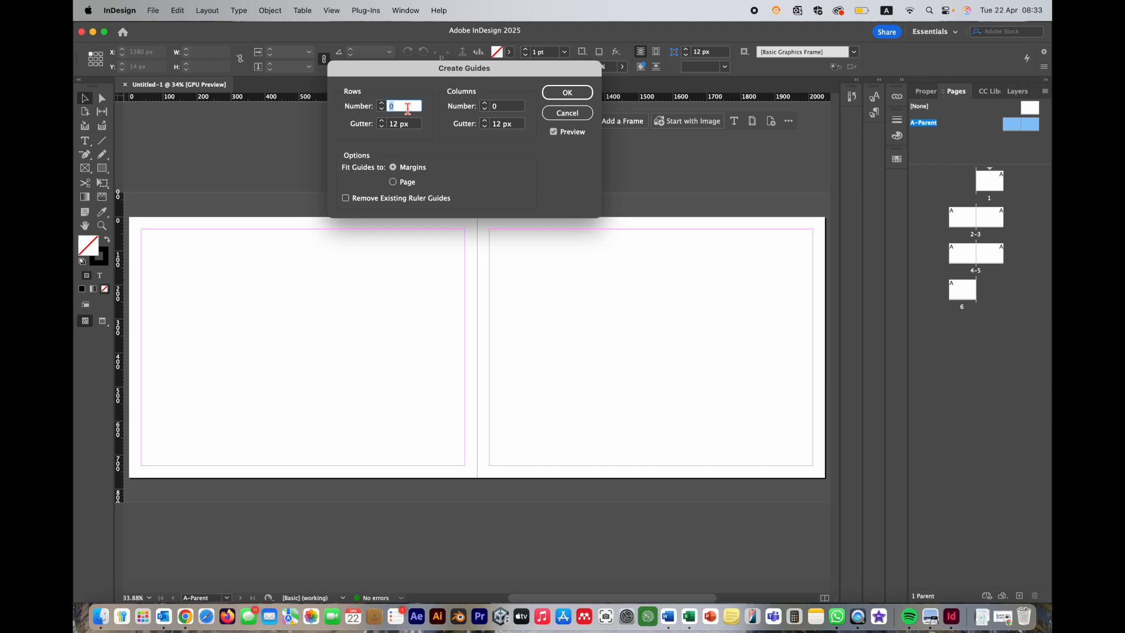
text(13)
click(497, 107)
text(10)
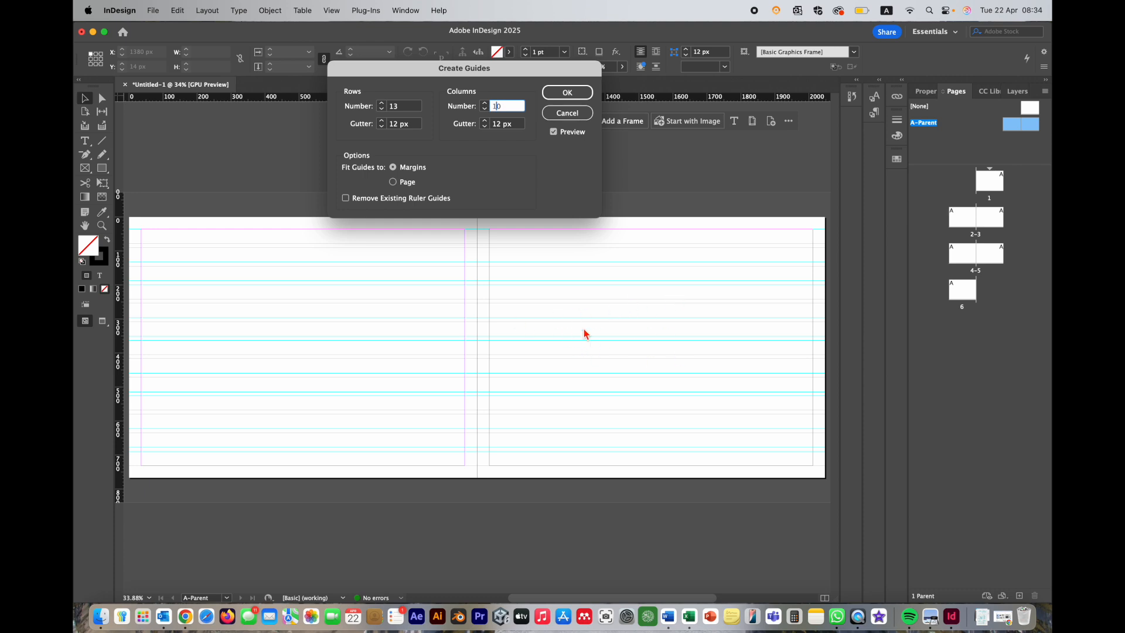
click(577, 98)
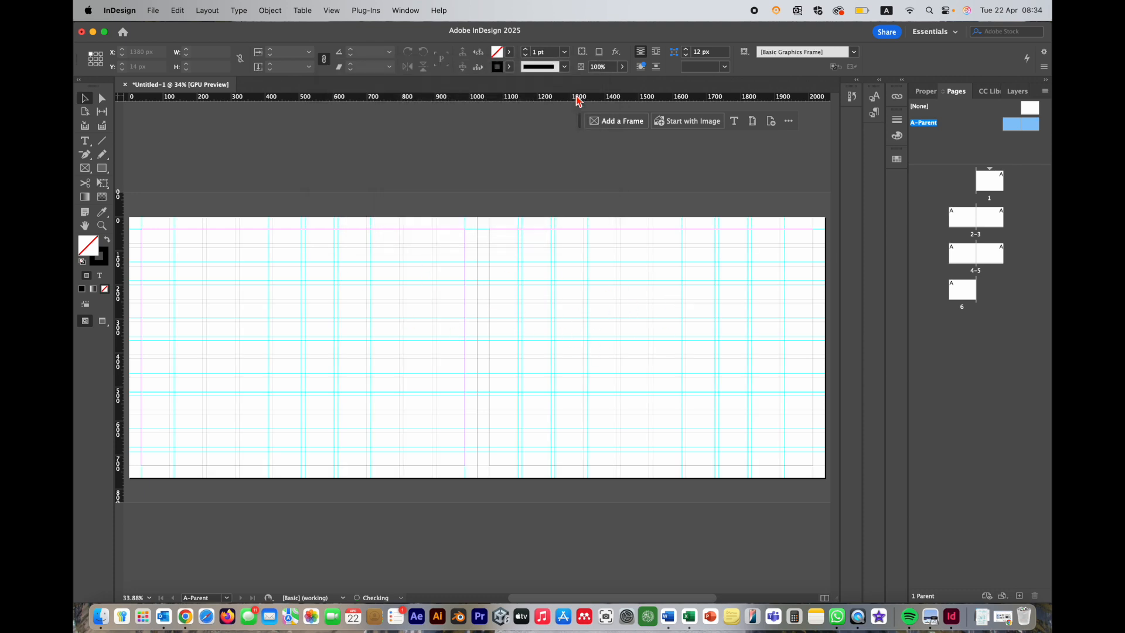
In the Grids preferences, set the baseline grid color to Light Gray, starting at 0 px relative to Top of Page
click(122, 13)
mouse_move(124, 43)
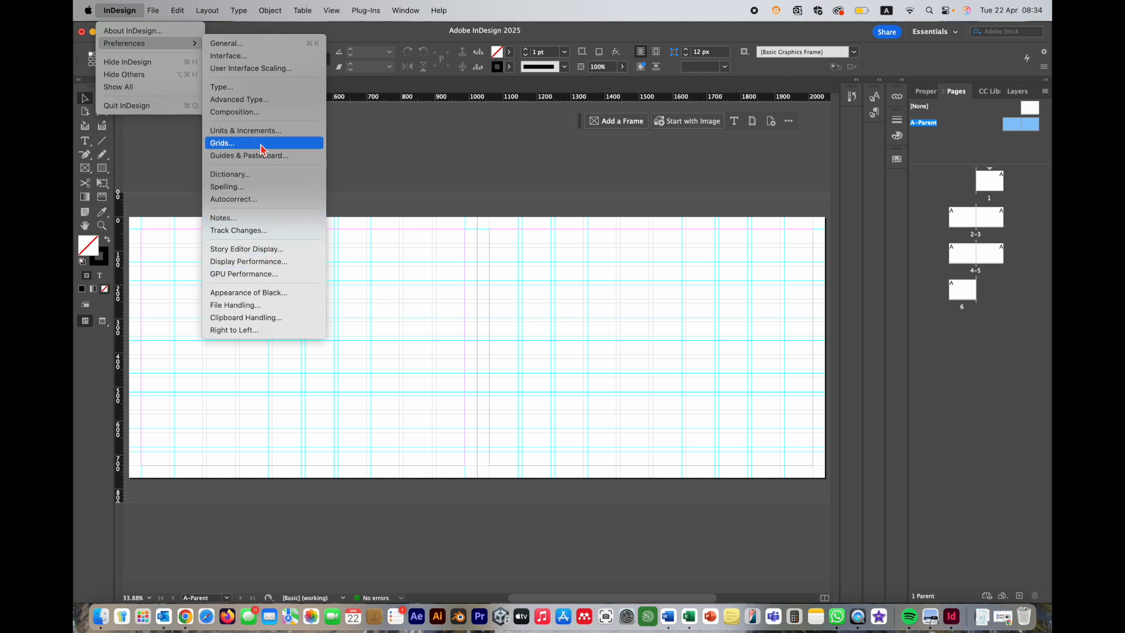
click(229, 144)
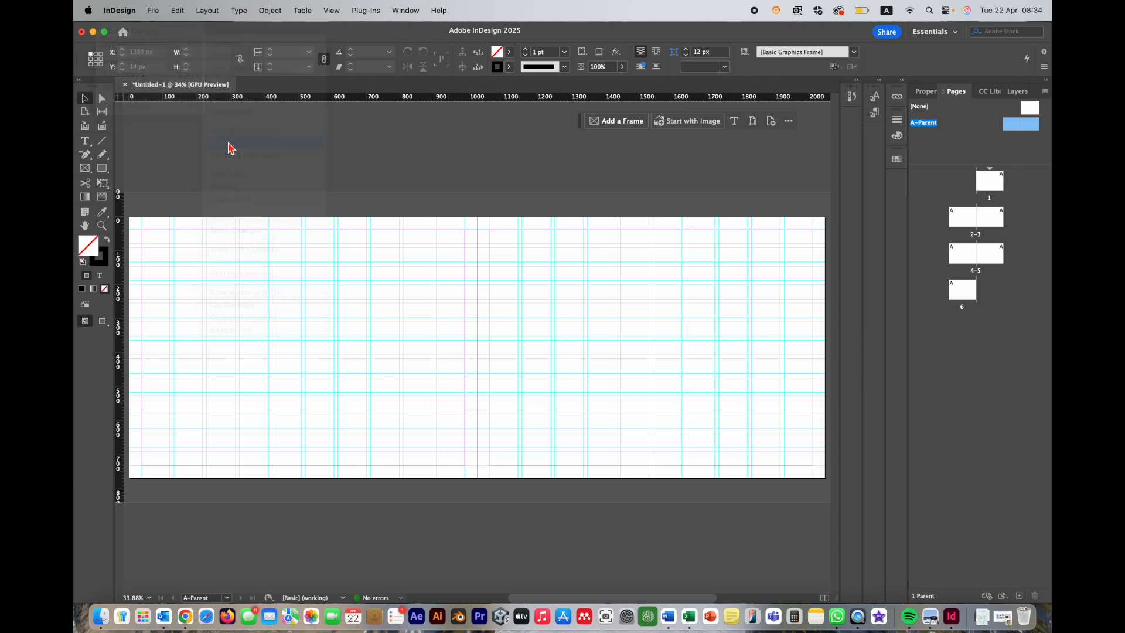
click(578, 90)
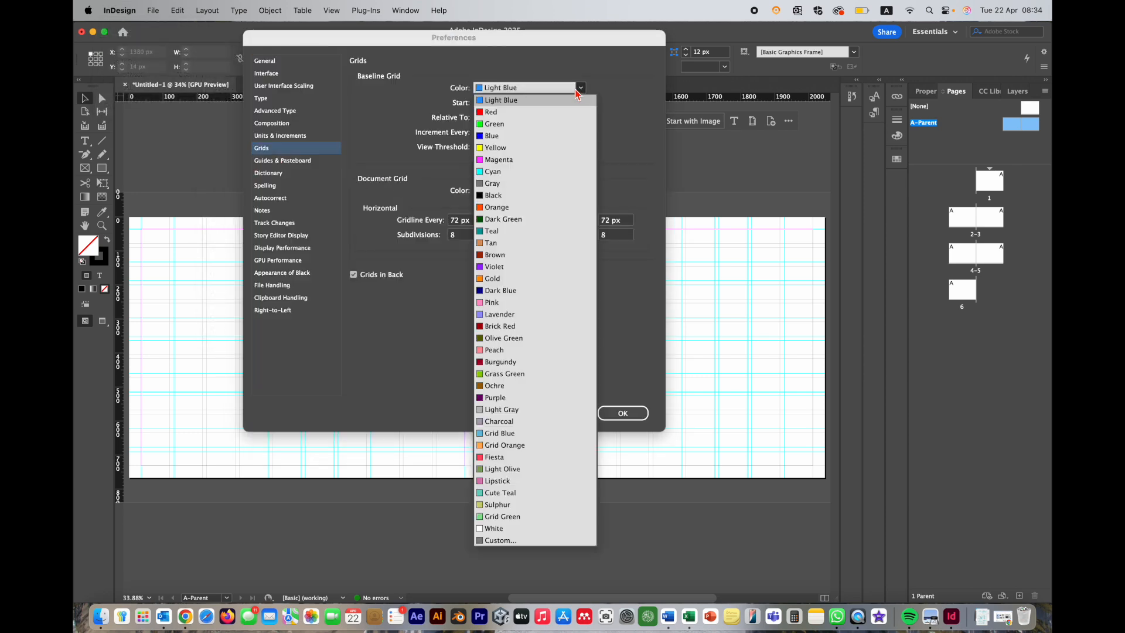
click(505, 410)
click(480, 104)
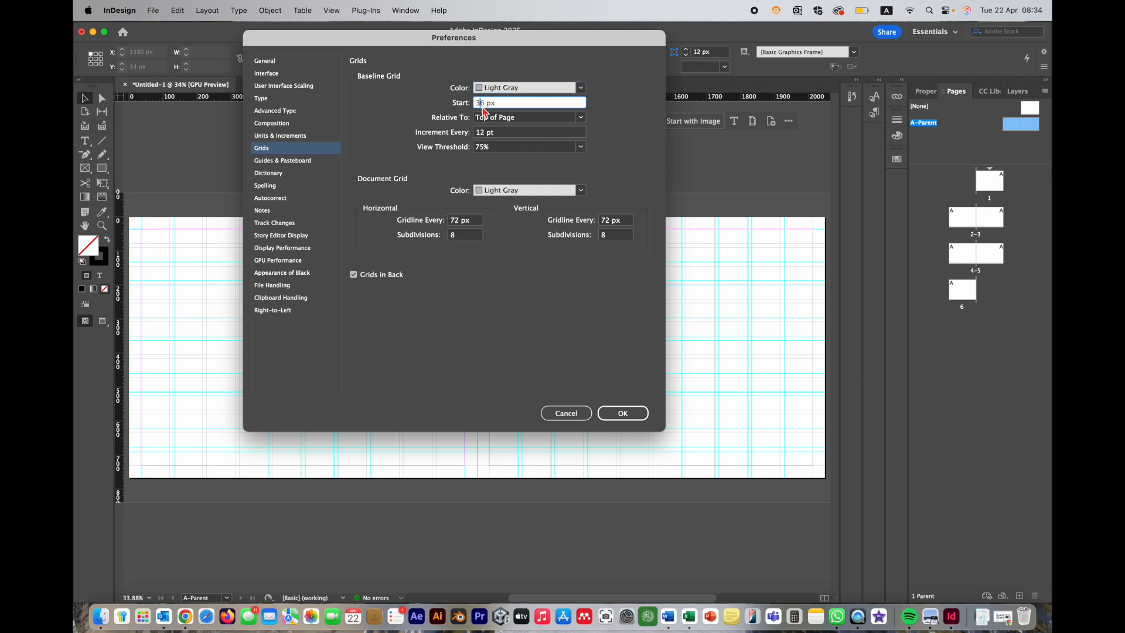
double_click(484, 103)
text(0)
click(533, 119)
click(599, 139)
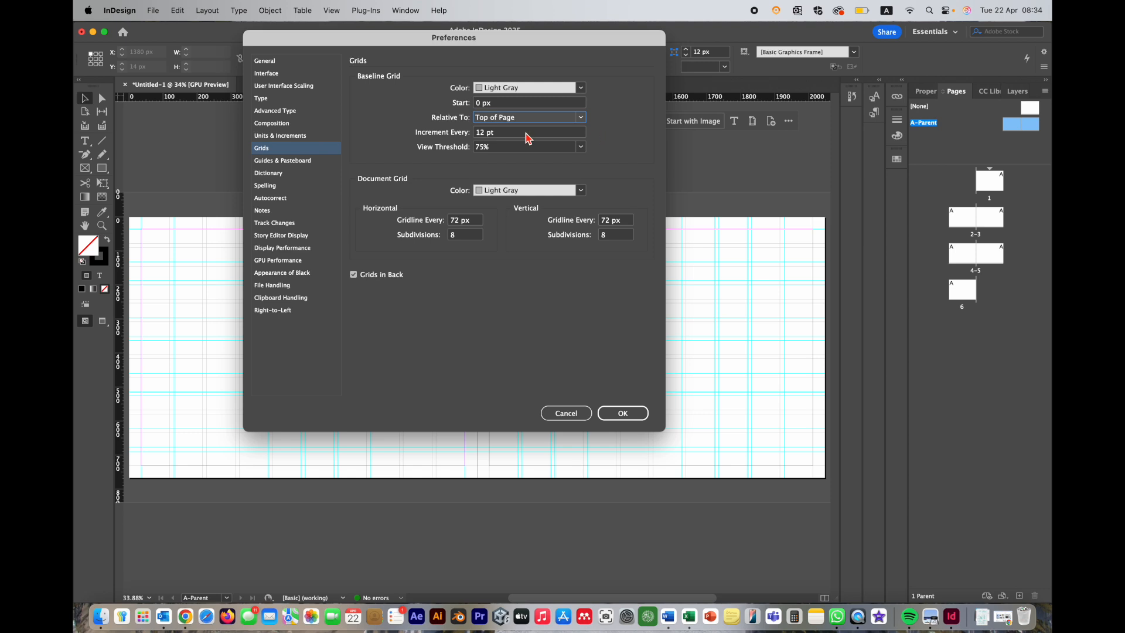
Set the baseline grid's view threshold to 50%, turn off Grids in Back and apply the preferences
click(480, 147)
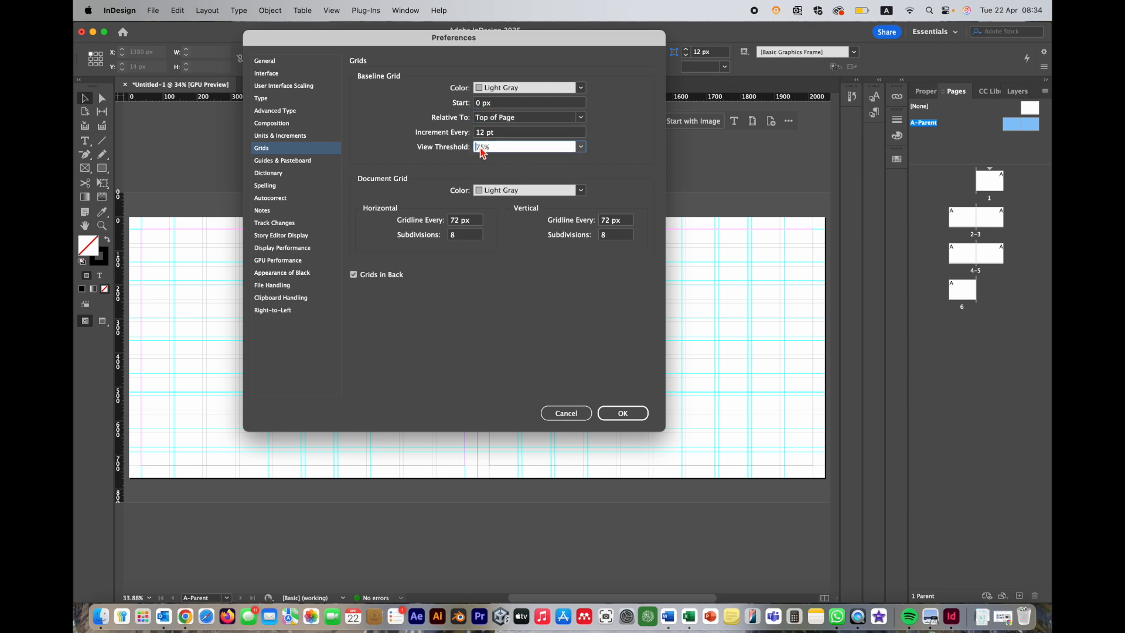
drag(481, 146, 454, 146)
key(BackSpace)
text(0)
click(354, 275)
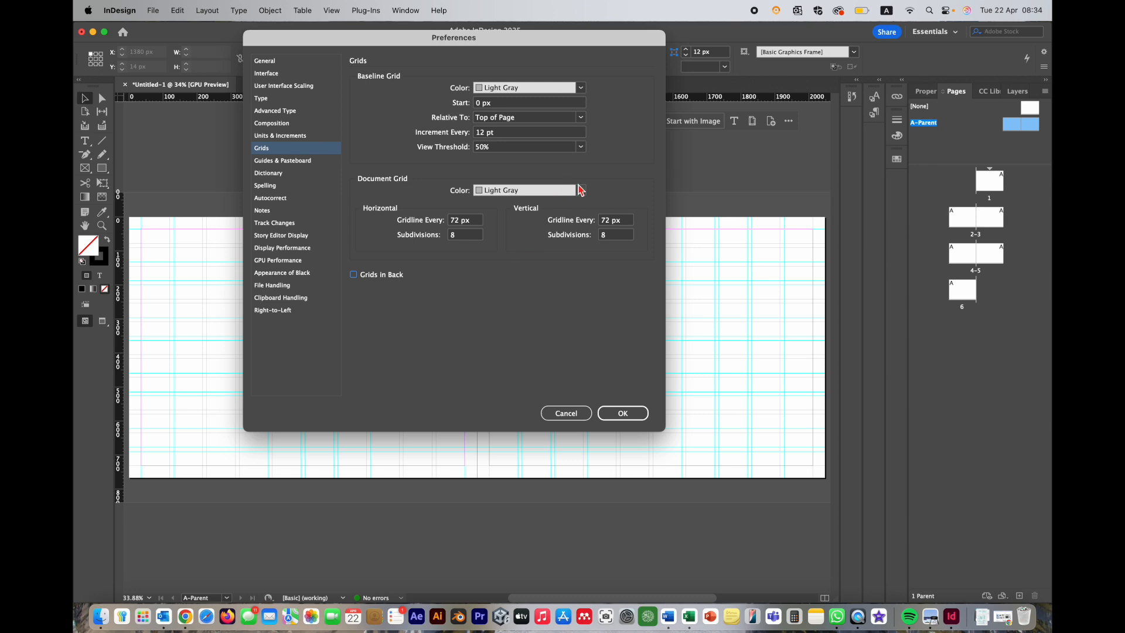
click(620, 414)
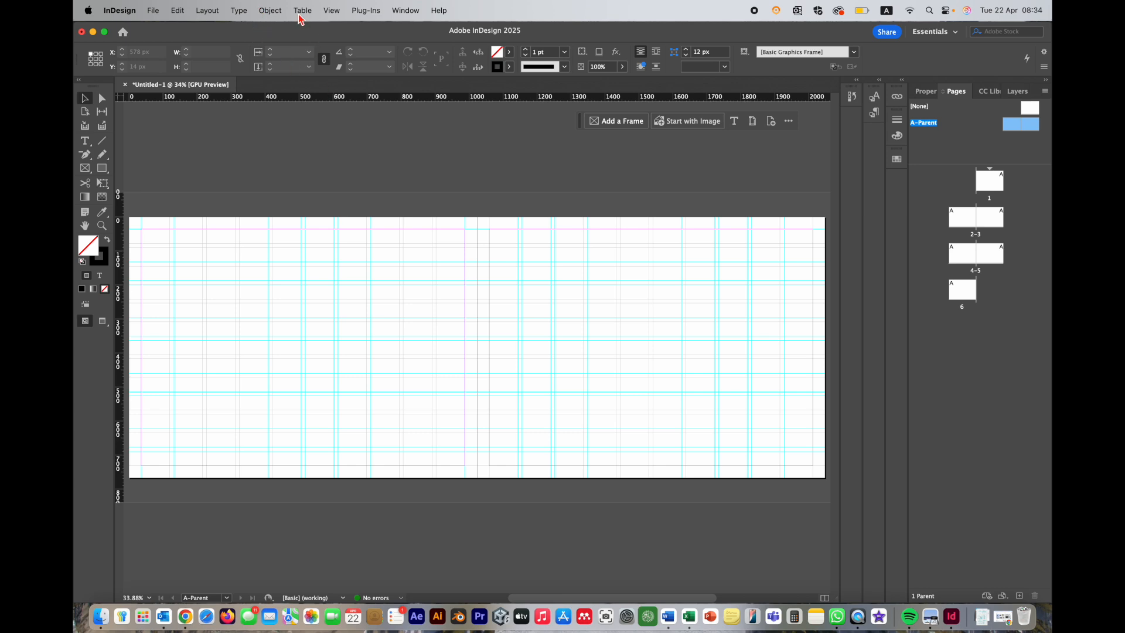
Show the baseline grid on the A-Parent spread
click(330, 12)
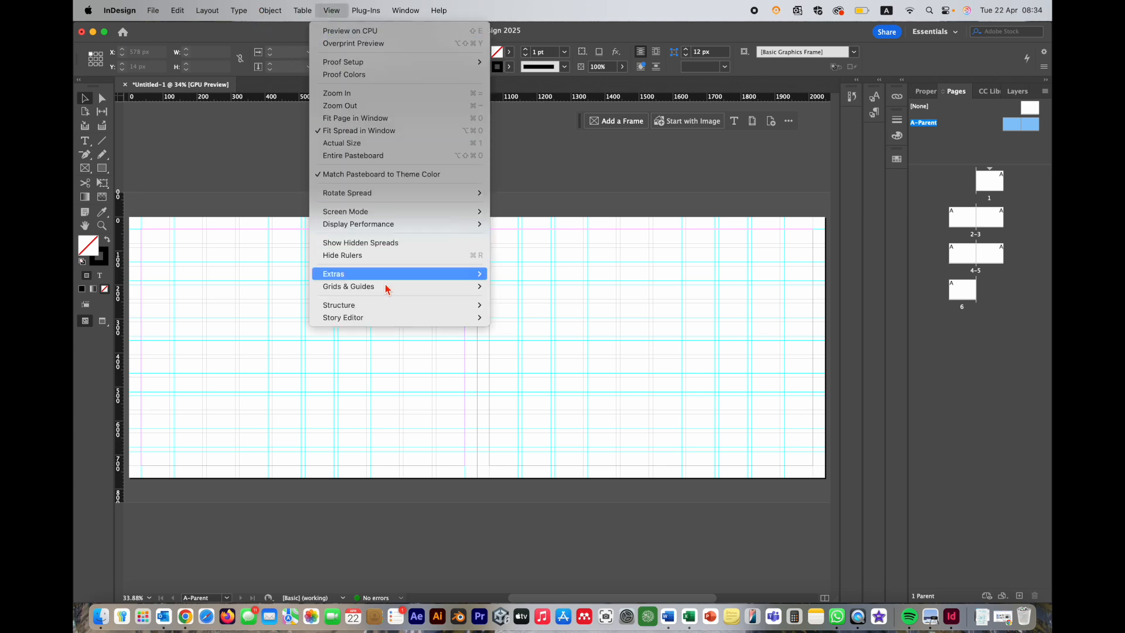
mouse_move(386, 291)
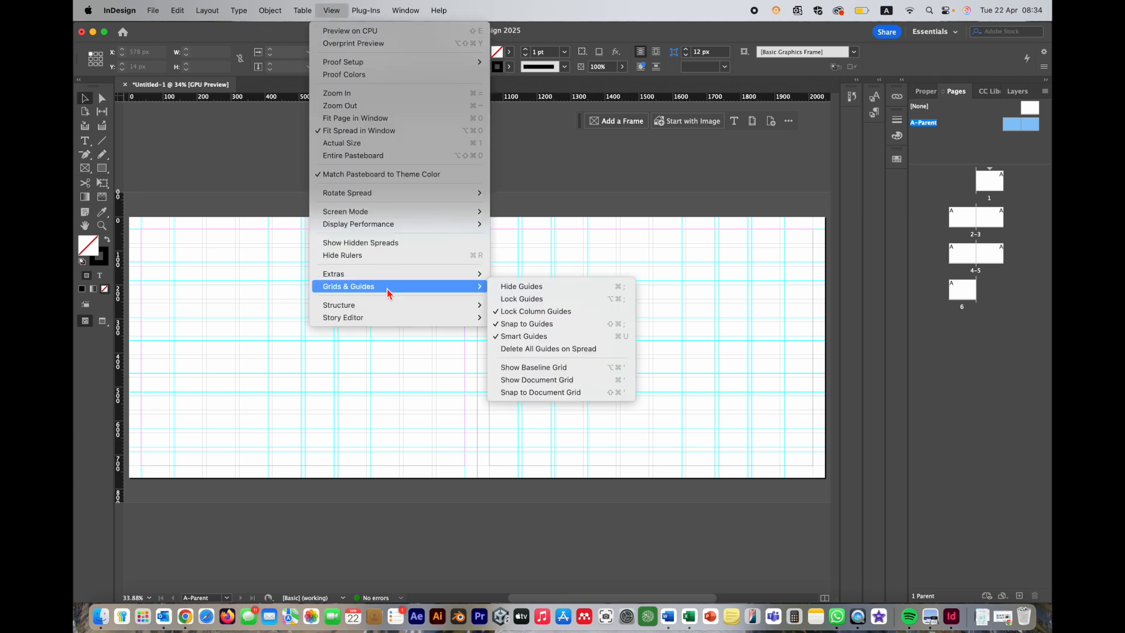
click(548, 369)
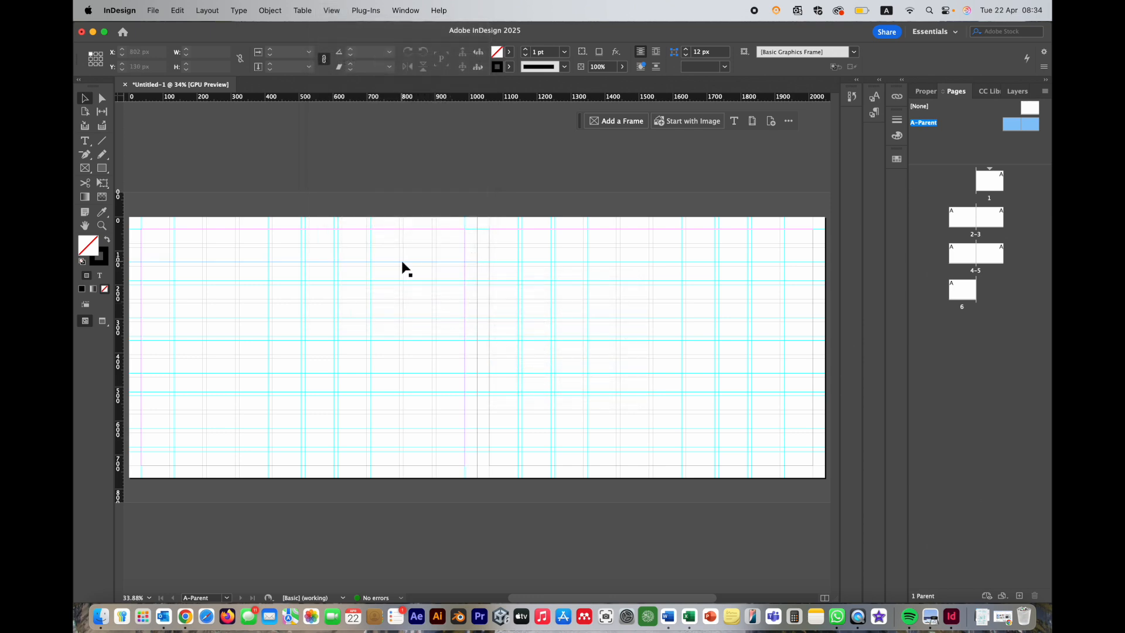
Examine how the baseline grid lines fall against the guides and margins across the parent spread at 75% zoom
key(super+equal)
key(super+equal)
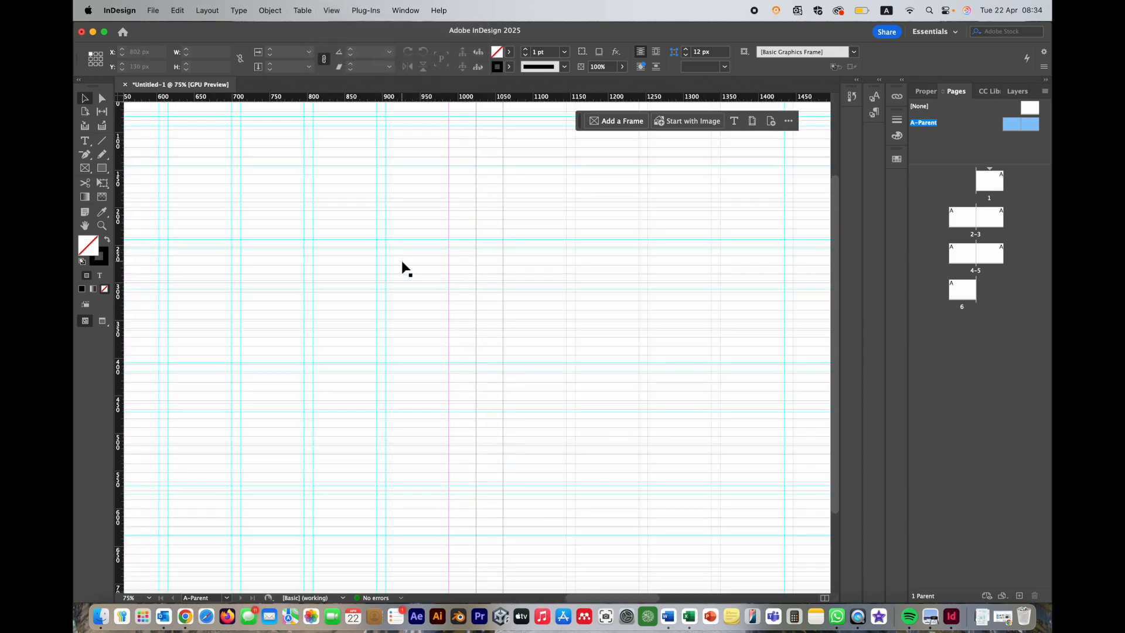
scroll(406, 270, left, 10)
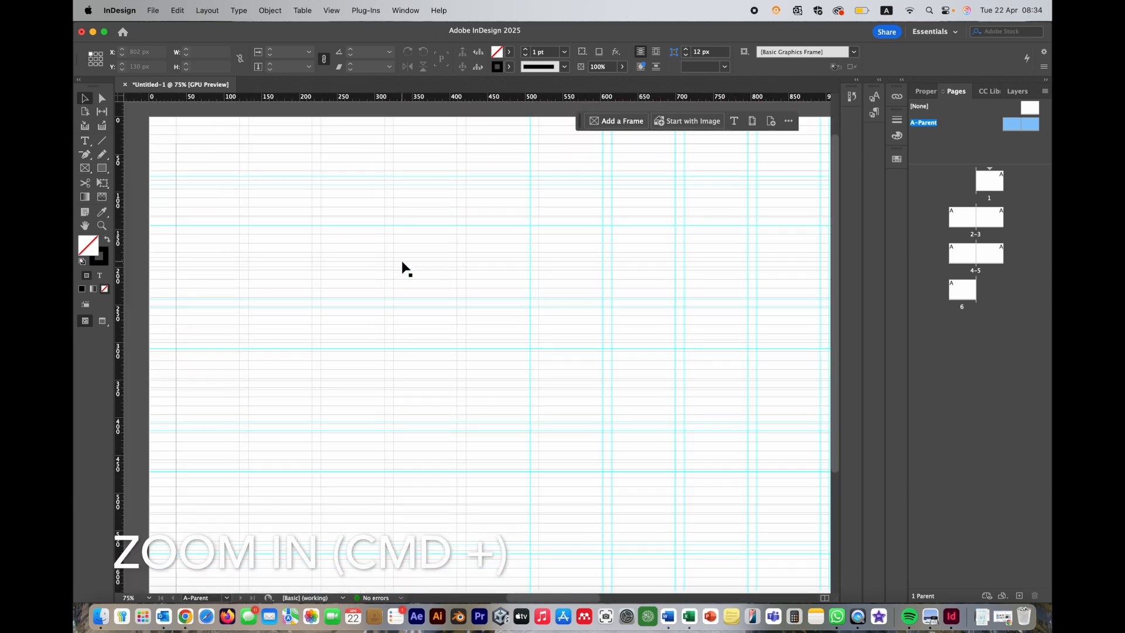
scroll(406, 269, down, 5)
scroll(406, 270, left, 2)
scroll(404, 268, up, 3)
scroll(404, 268, right, 1)
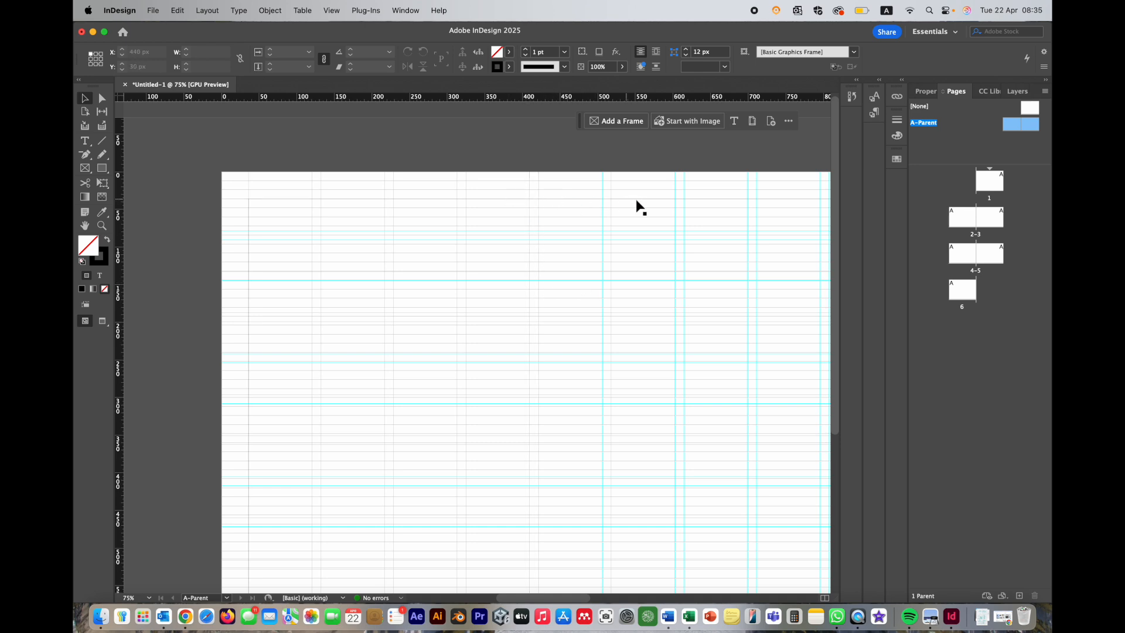
scroll(642, 521, down, 5)
scroll(642, 522, right, 2)
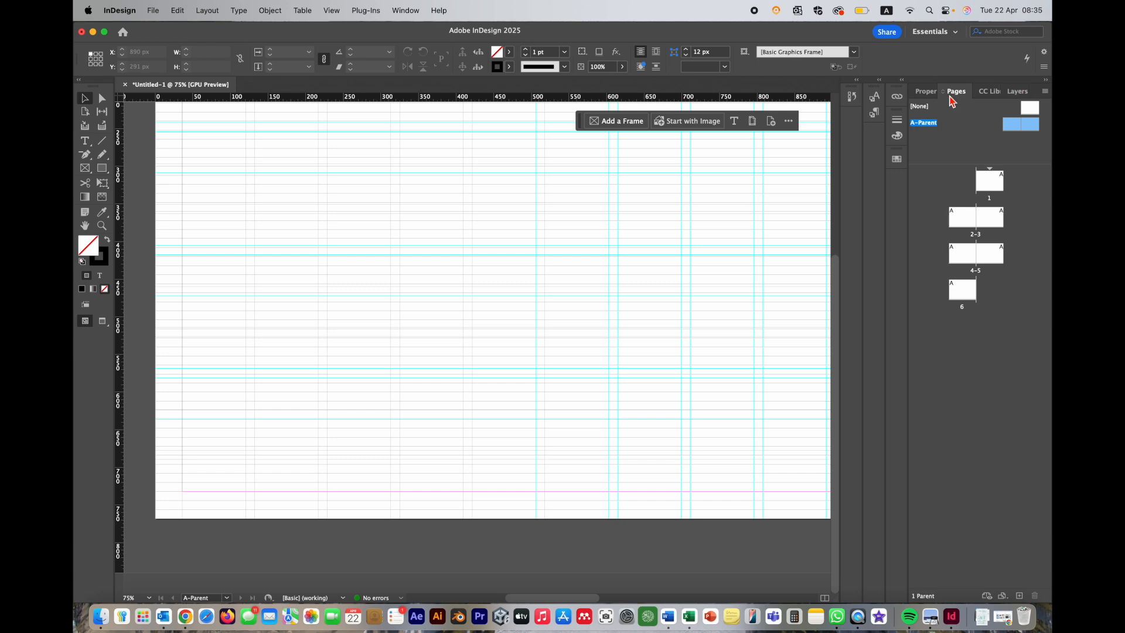
Show the document's layers and rename Layer 1 as "master items"
click(1024, 92)
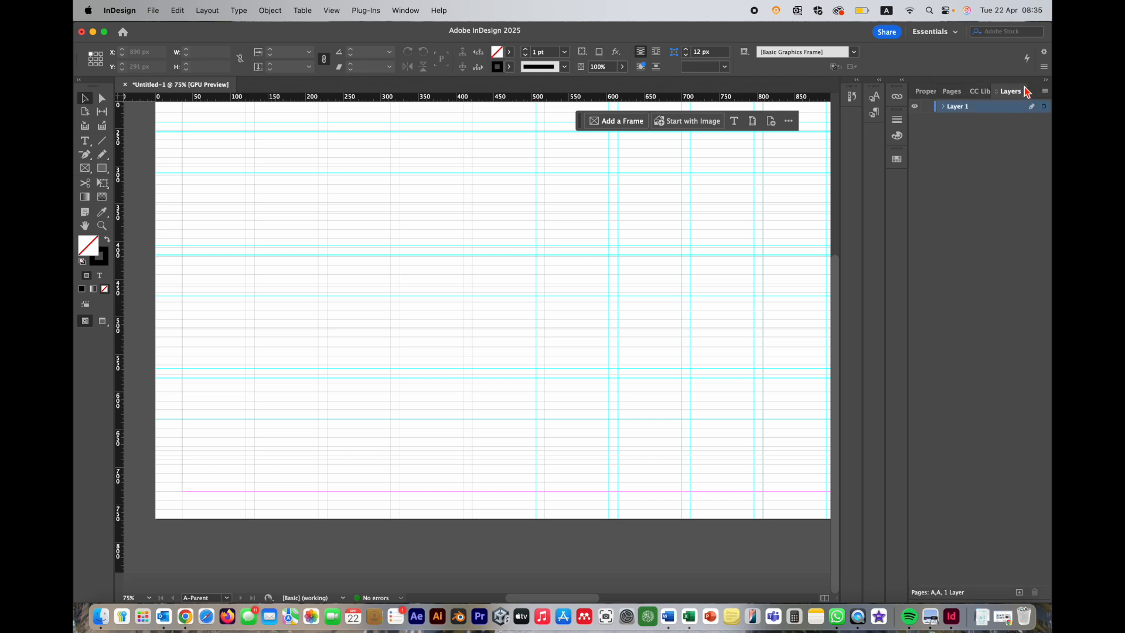
click(404, 11)
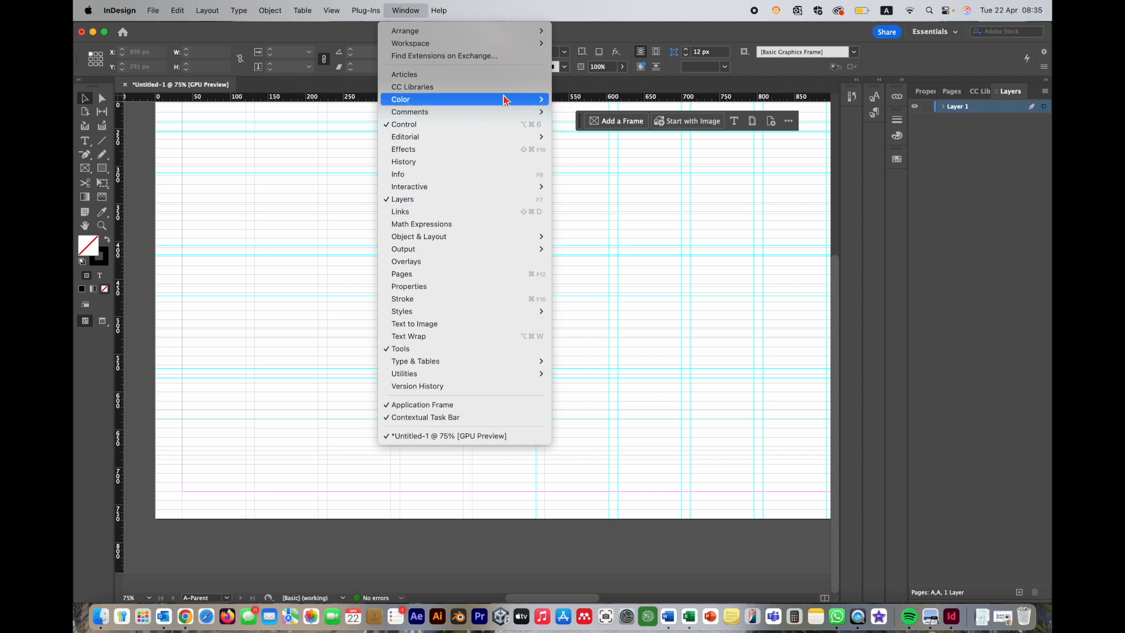
mouse_move(398, 46)
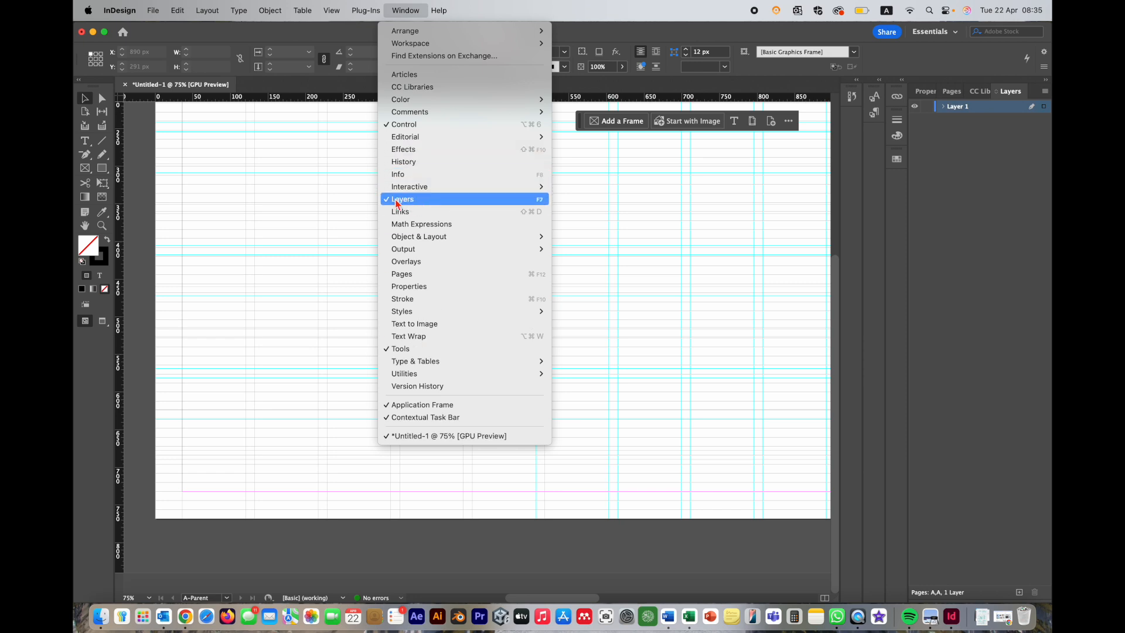
click(970, 209)
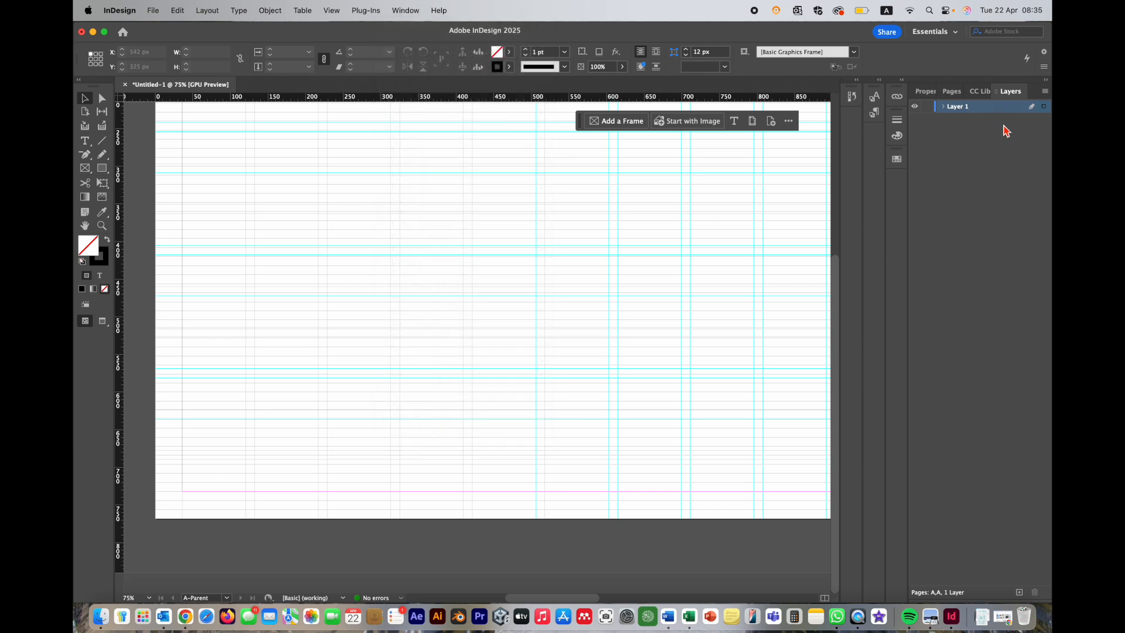
double_click(958, 108)
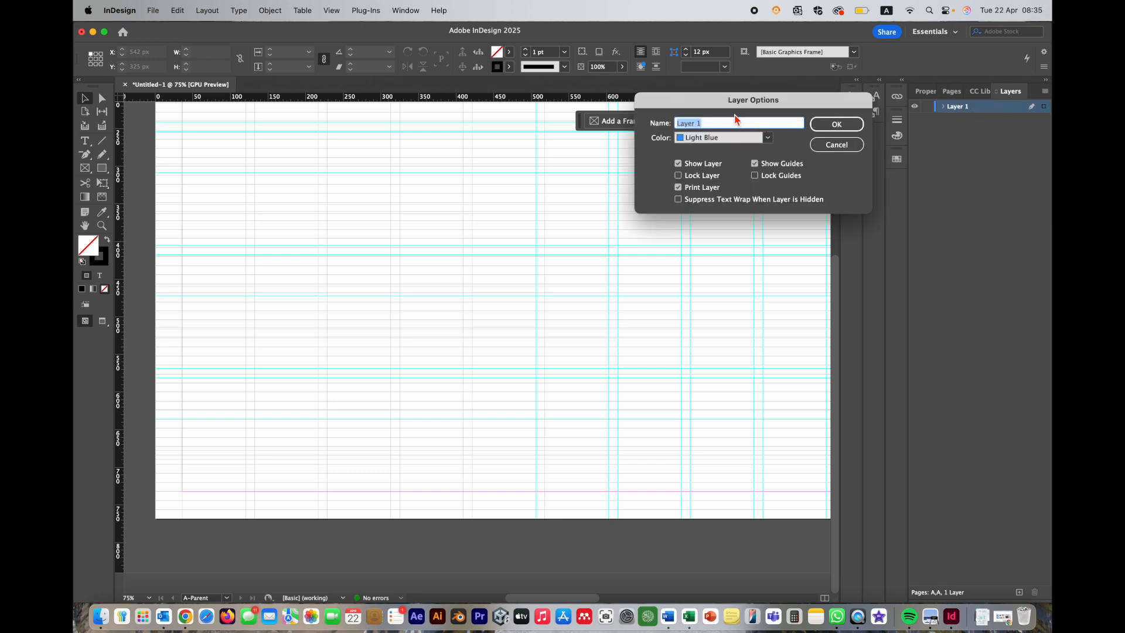
text(mast)
click(838, 125)
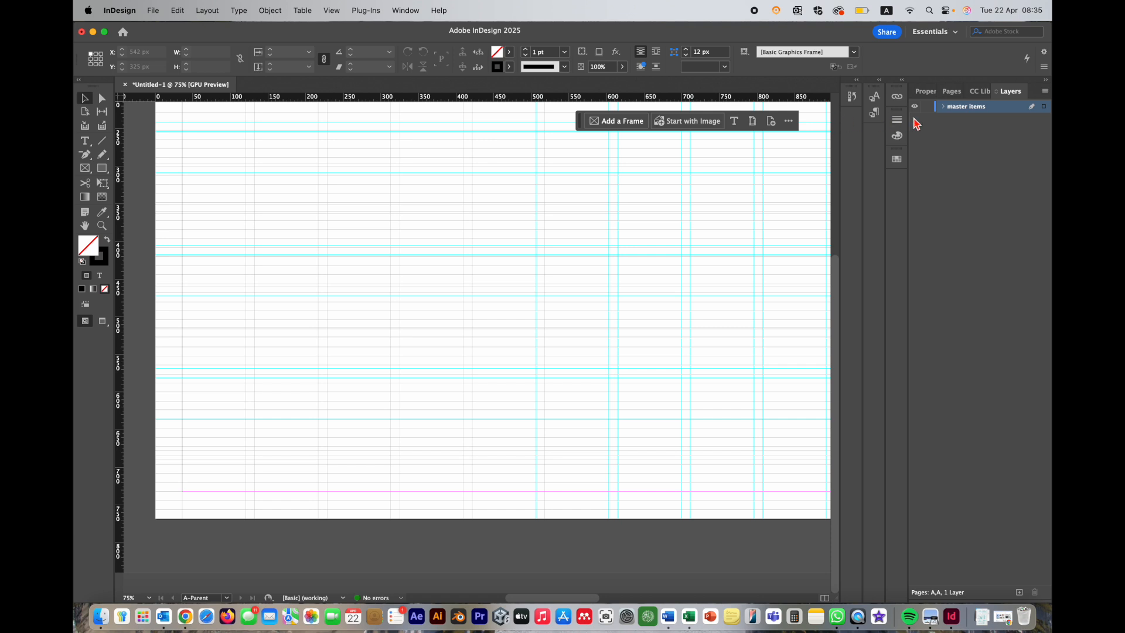
Add two layers above master items, naming the first "text" and the second "picture"
click(1018, 591)
double_click(966, 108)
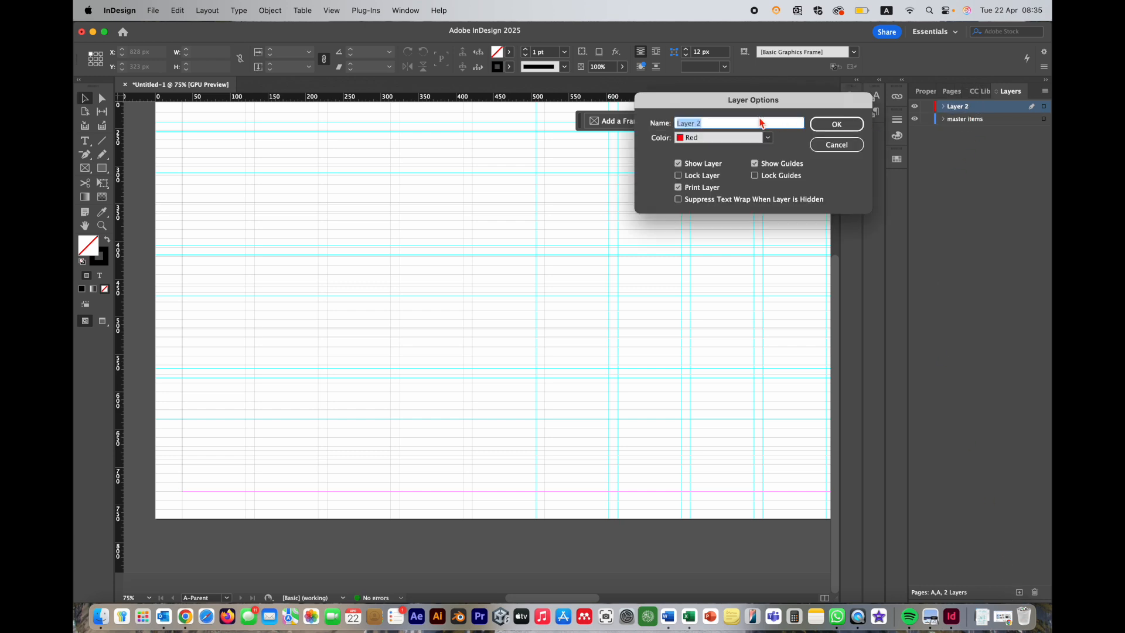
text(text)
key(Return)
click(1019, 592)
double_click(964, 109)
text(picture)
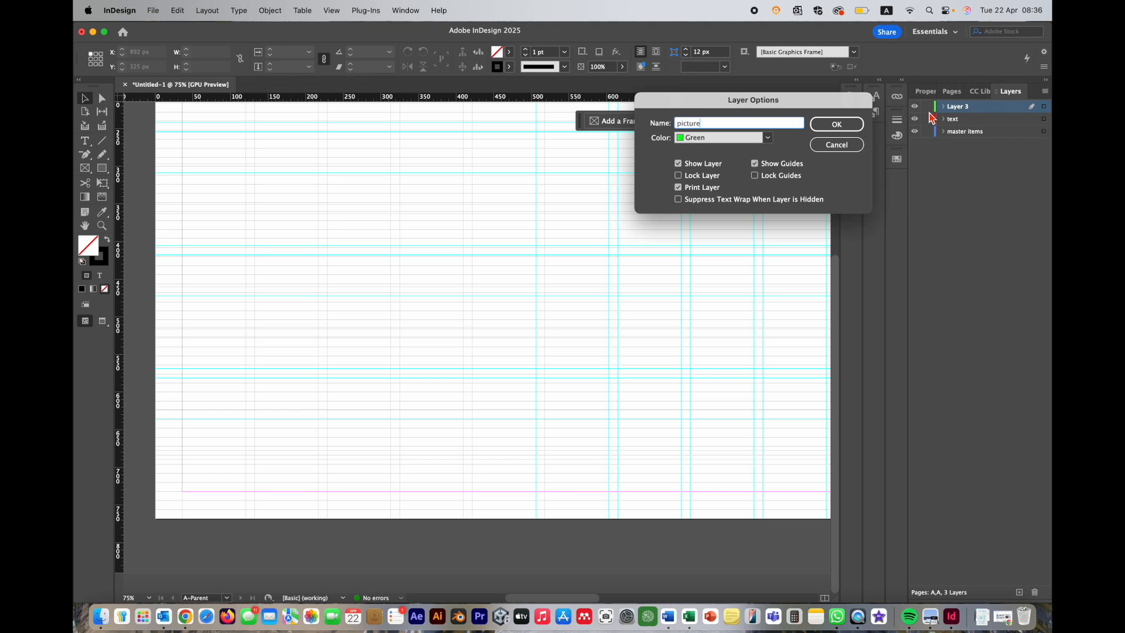
click(858, 124)
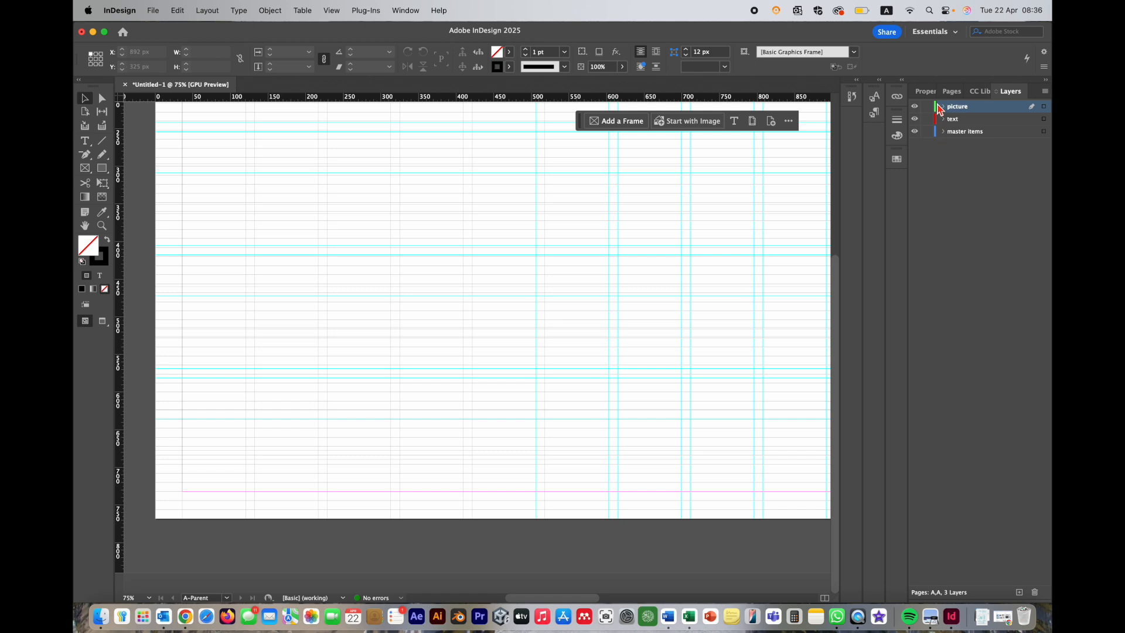
On the master items layer, draw a 24 x 24 px black square without stroke at the left parent page's bottom edge, X 325.2 px, Y 744 px
click(983, 136)
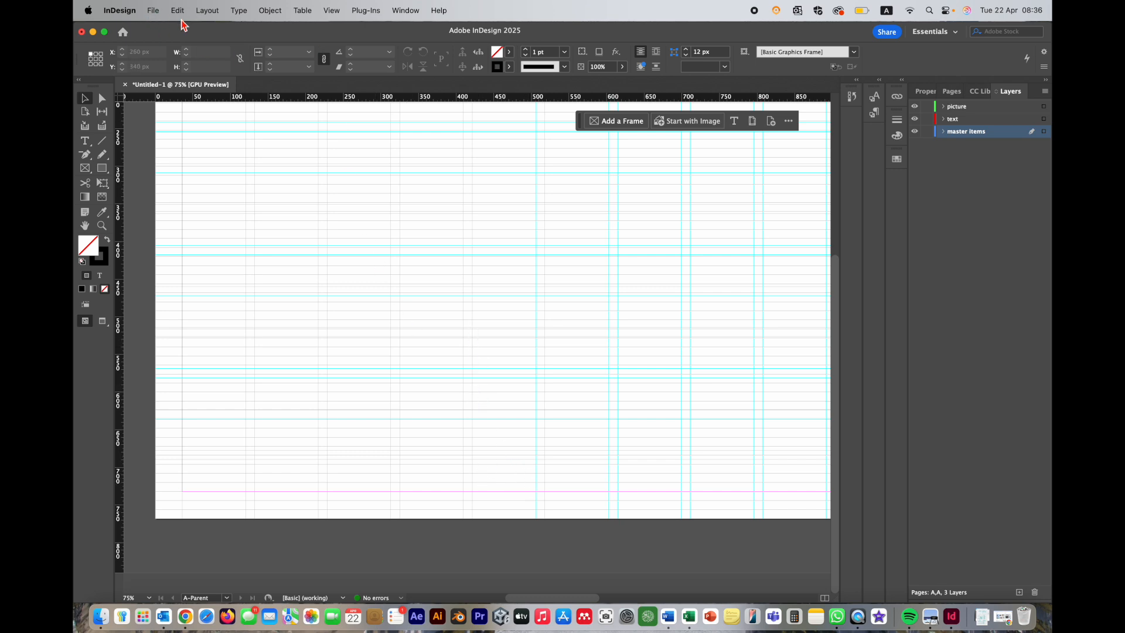
scroll(512, 446, right, 2)
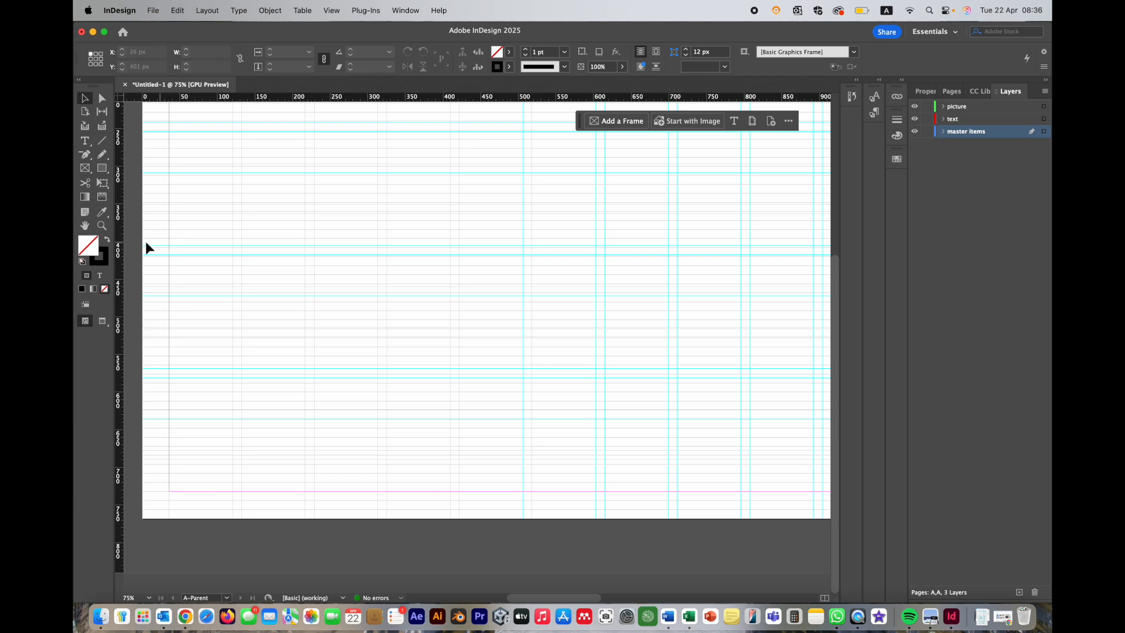
click(103, 169)
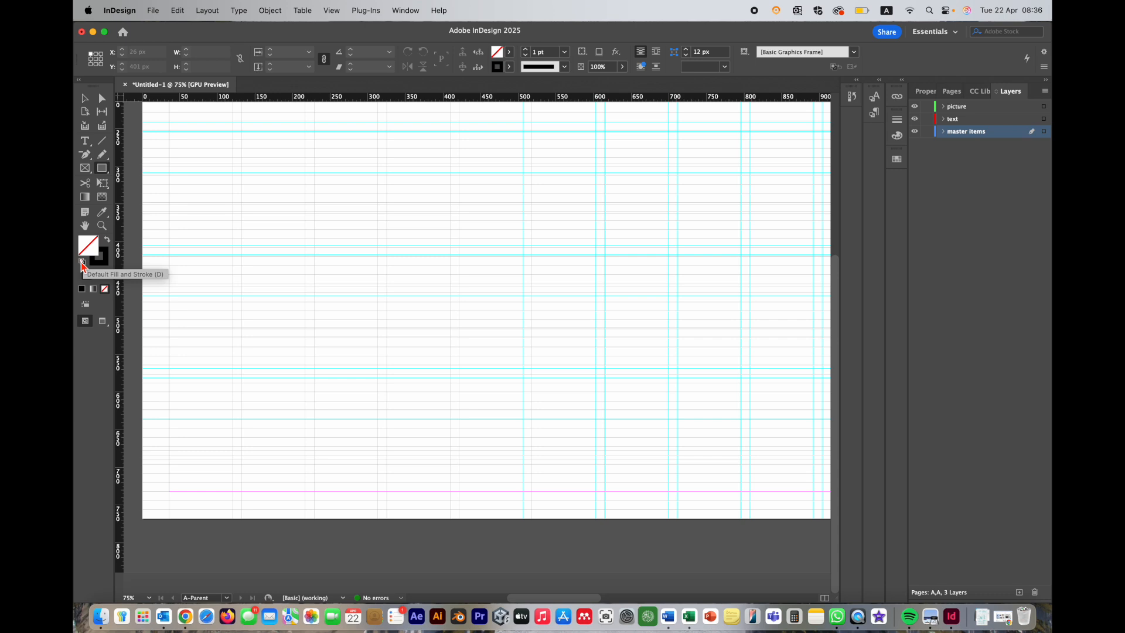
click(83, 262)
click(108, 241)
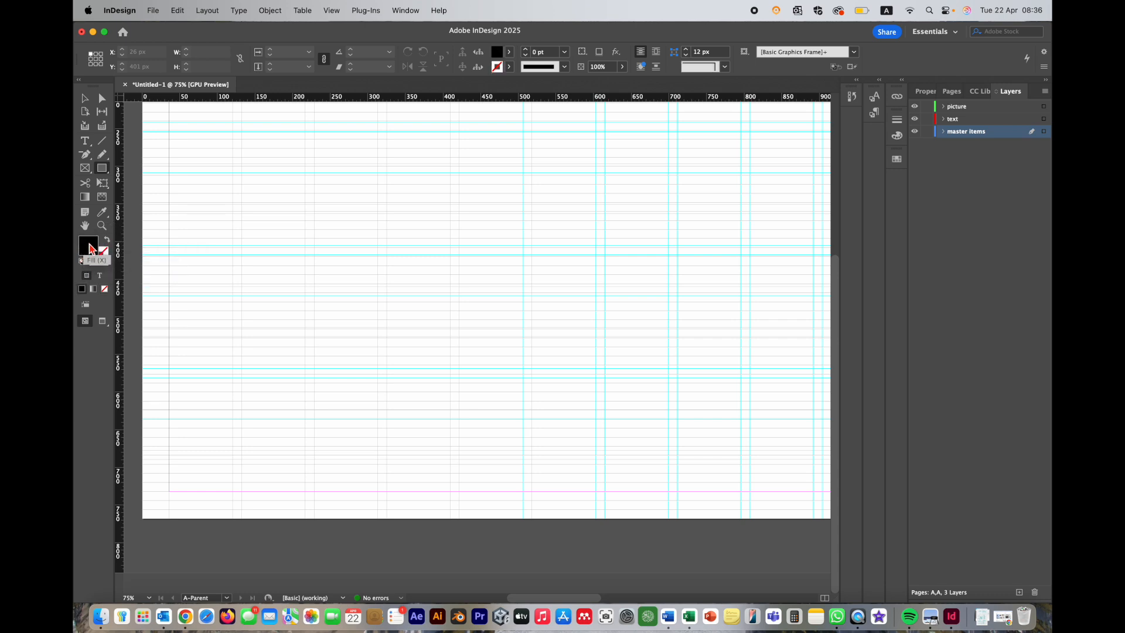
click(109, 263)
scroll(486, 469, up, 3)
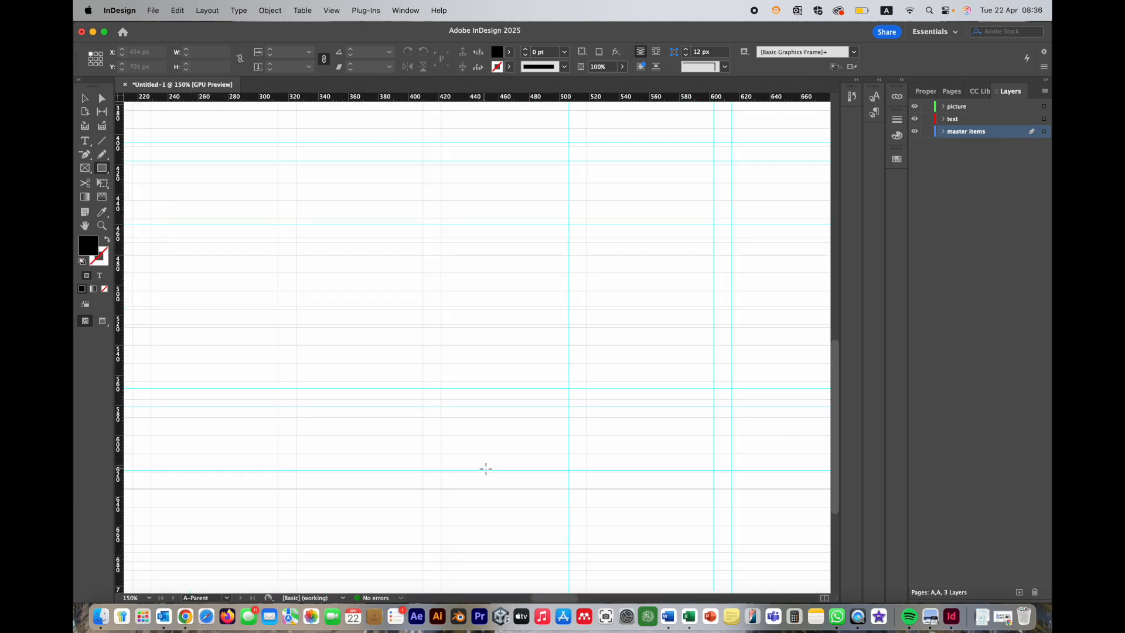
scroll(486, 469, down, 5)
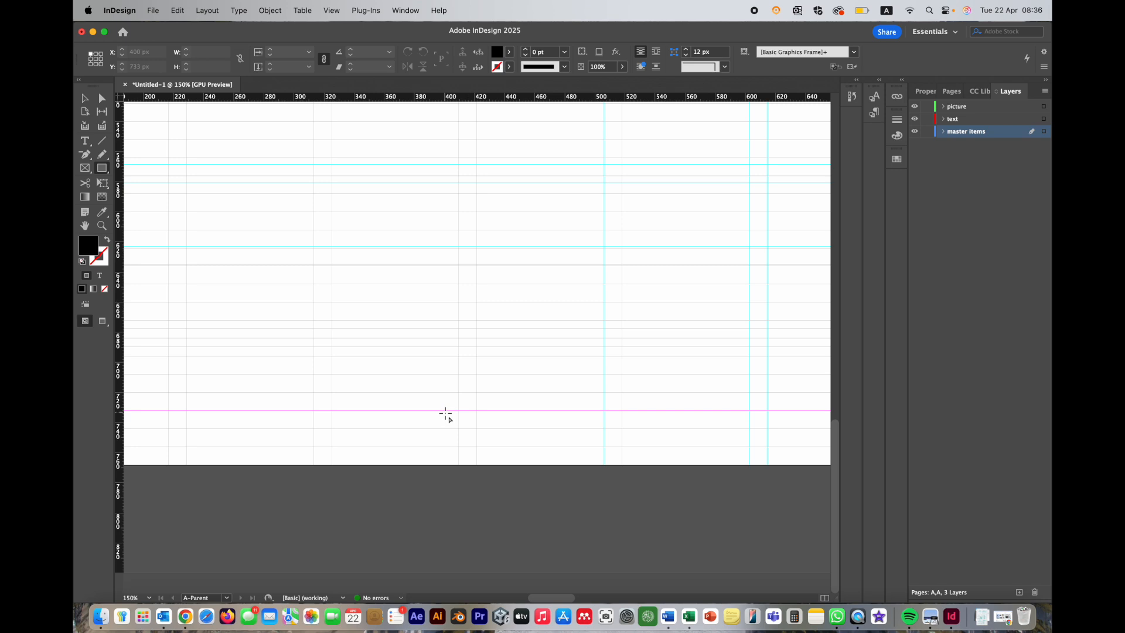
scroll(364, 410, left, 5)
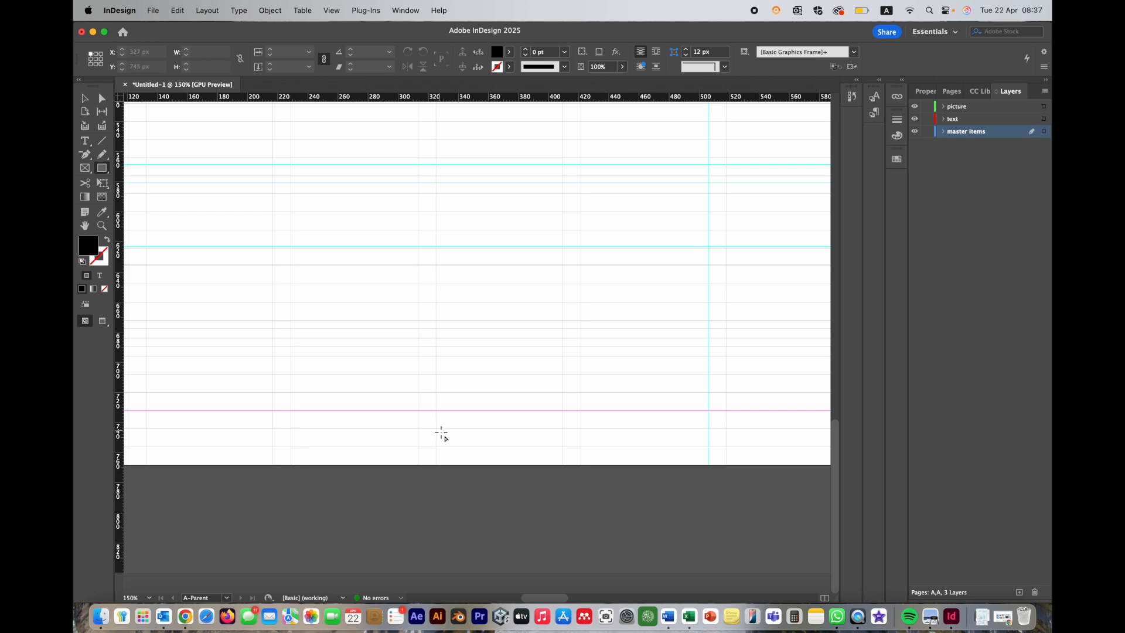
drag(438, 429, 495, 465)
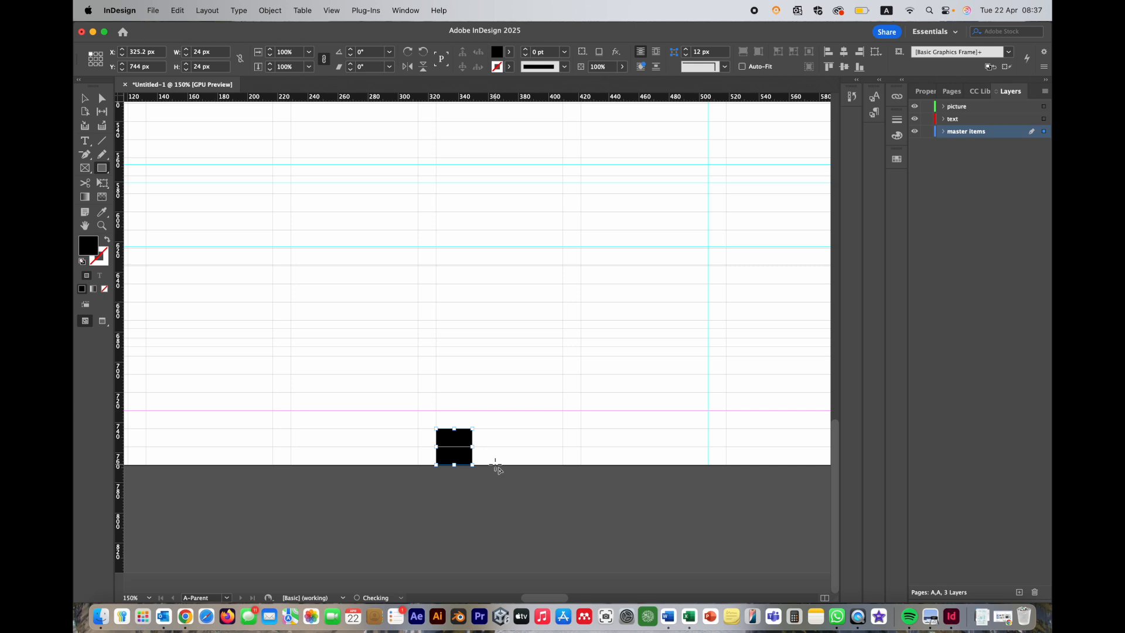
Draw a small text frame just to the right of the black square, reaching down to the page's bottom edge
click(87, 101)
click(86, 144)
drag(499, 428, 544, 464)
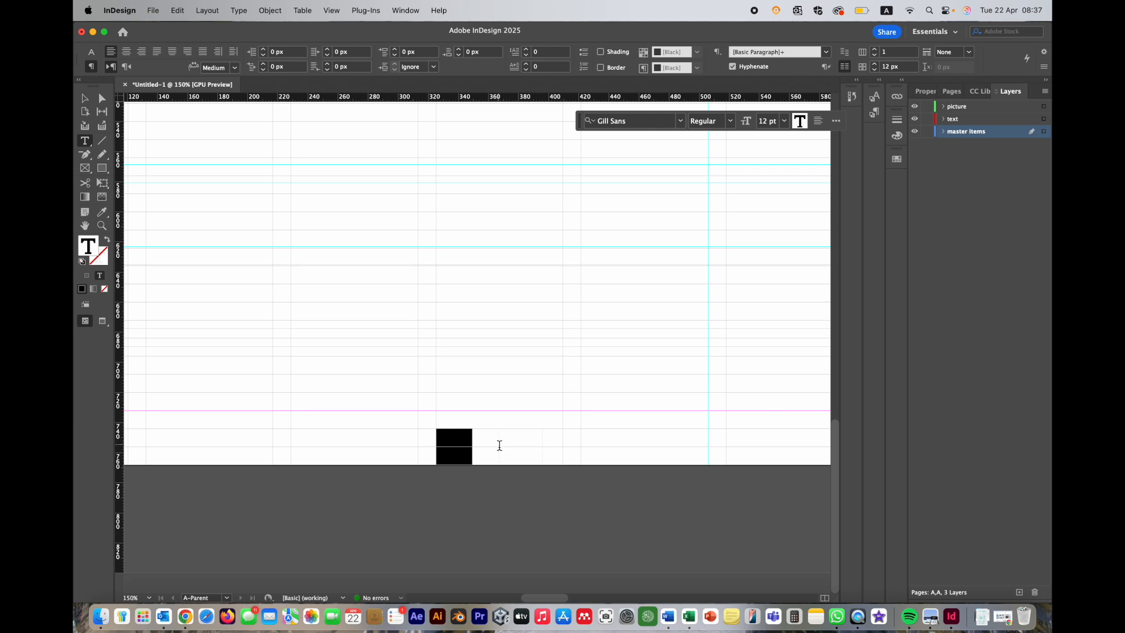
Set the type in the new text frame to Bebas Neue Bold at 14 pt
click(681, 121)
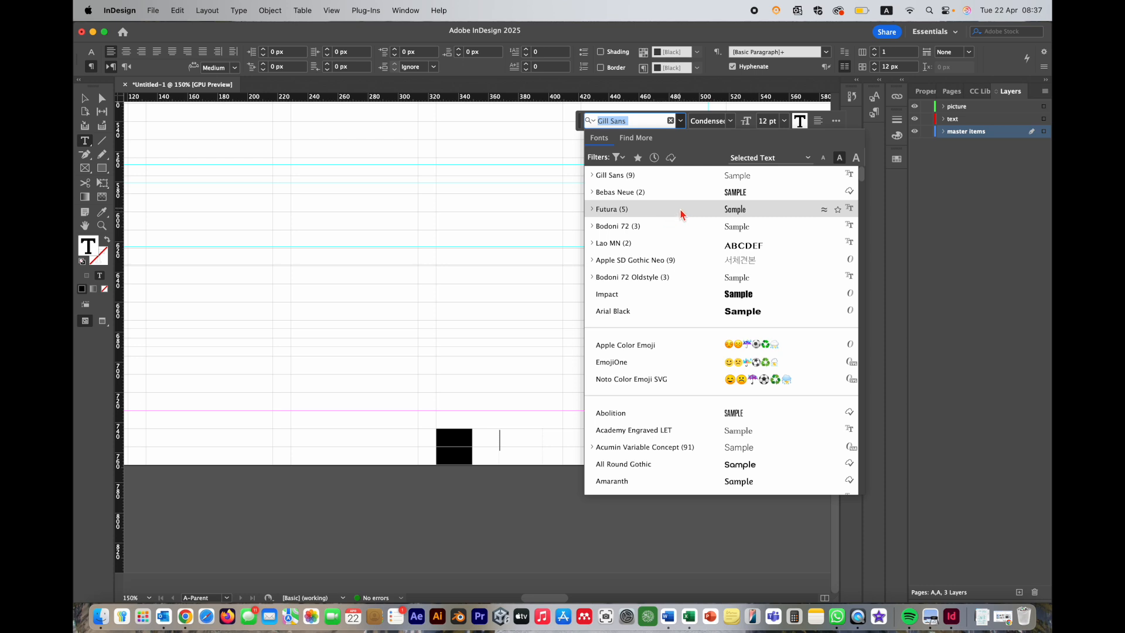
click(625, 193)
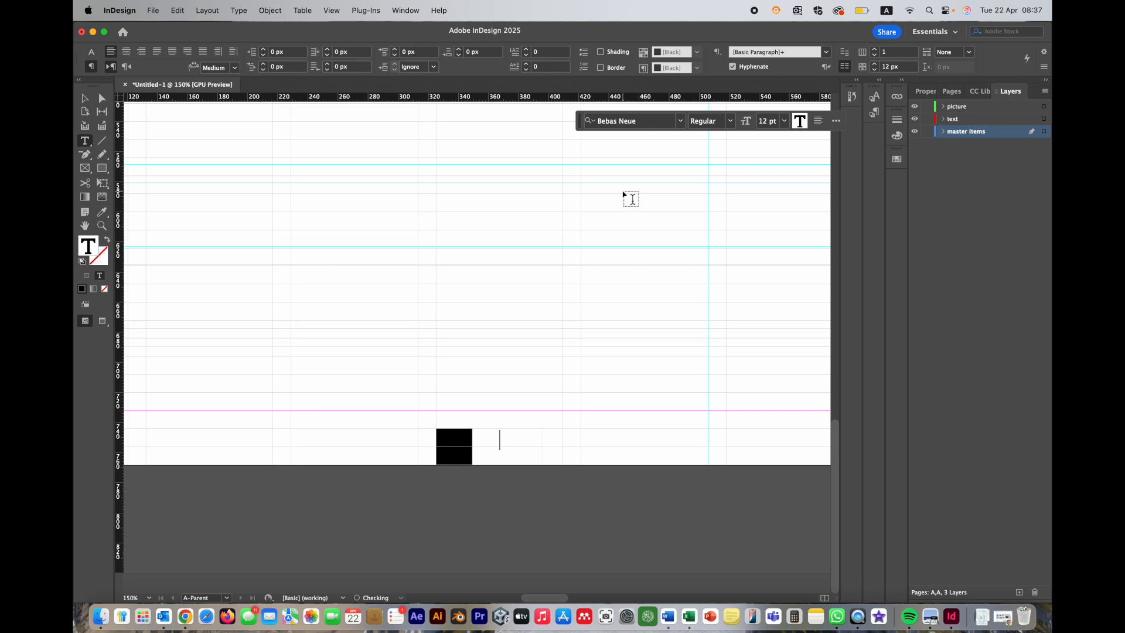
click(730, 120)
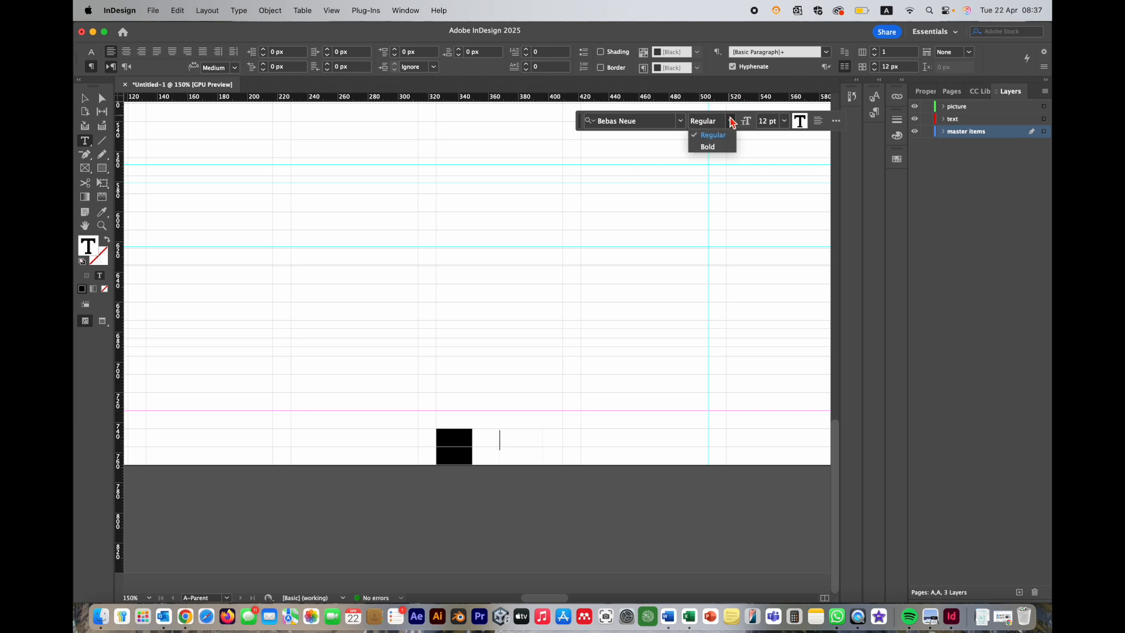
click(709, 148)
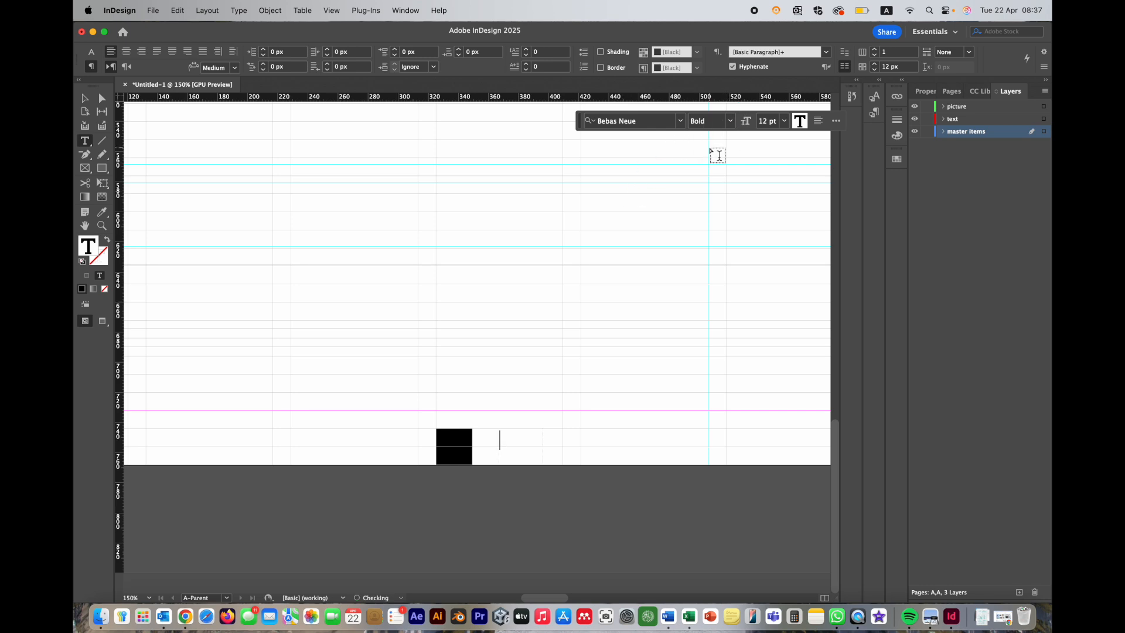
click(784, 121)
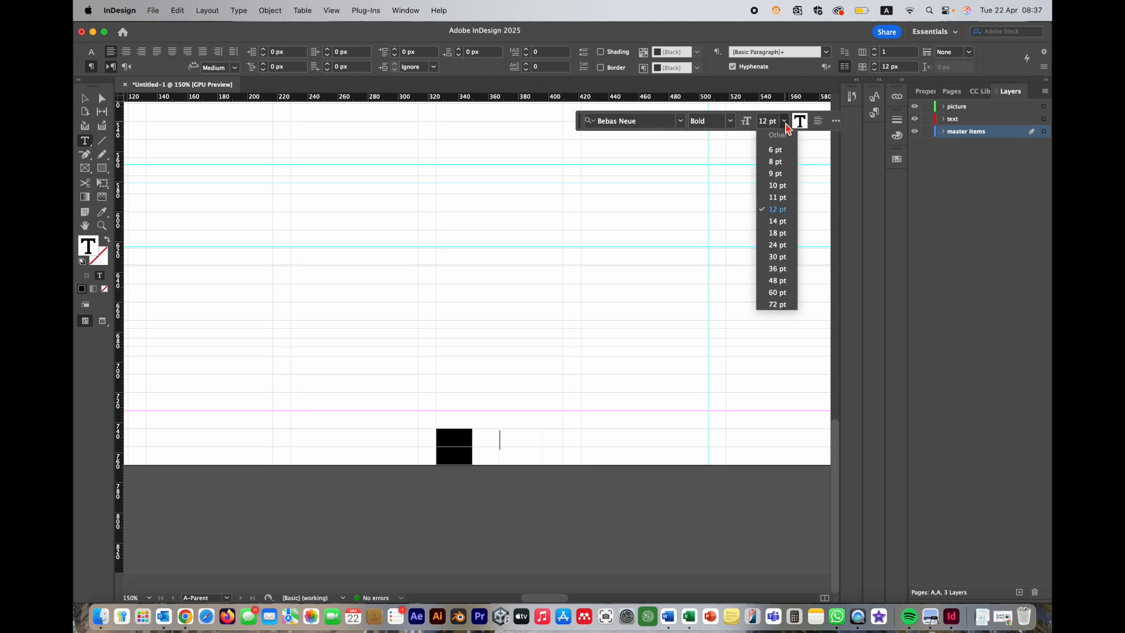
click(777, 221)
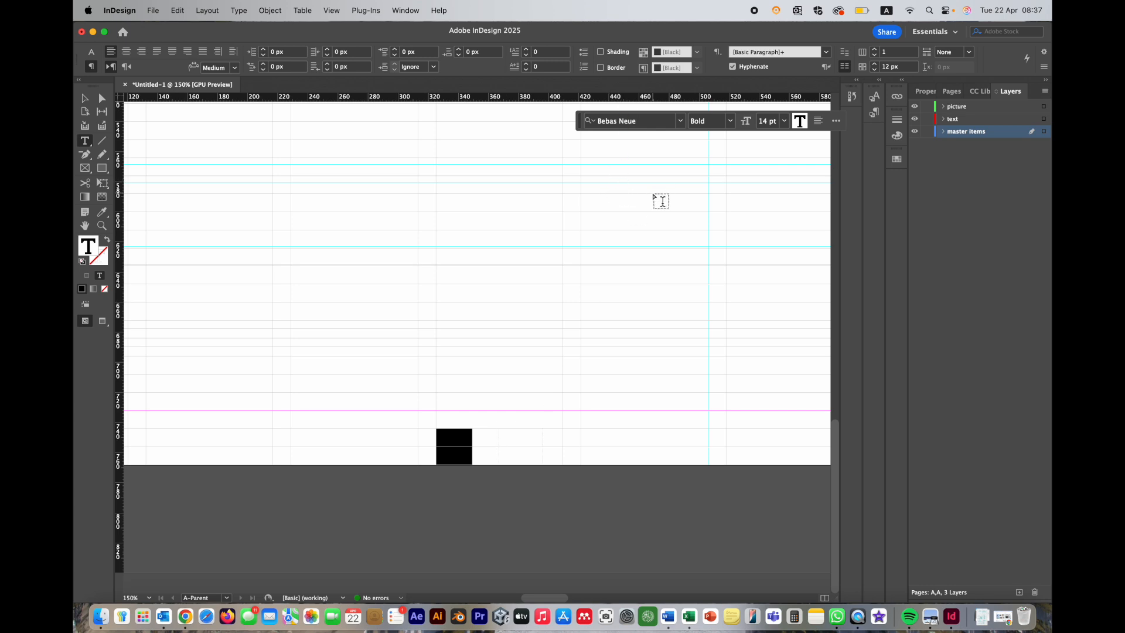
Insert a Current Page Number marker in the text frame beside the black square
right_click(502, 447)
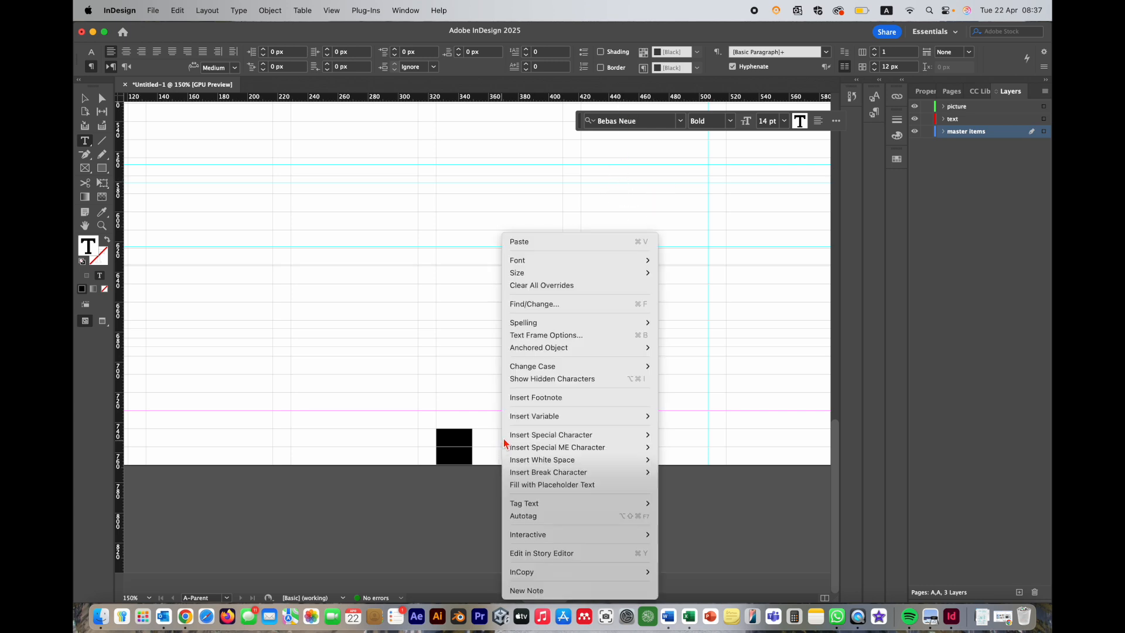
mouse_move(601, 447)
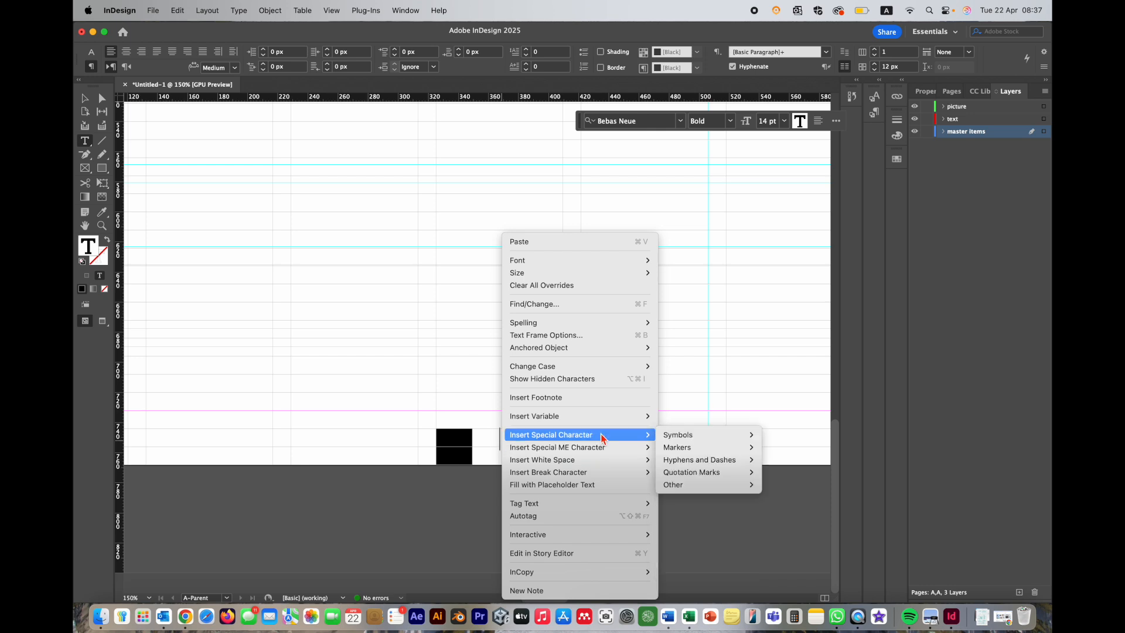
mouse_move(699, 448)
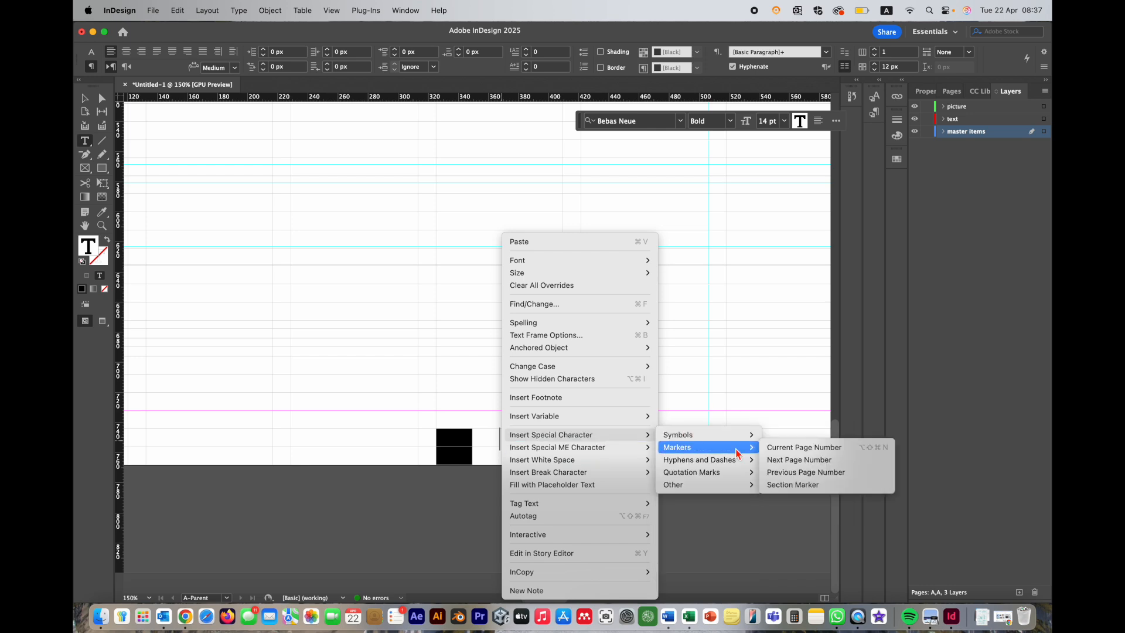
click(796, 447)
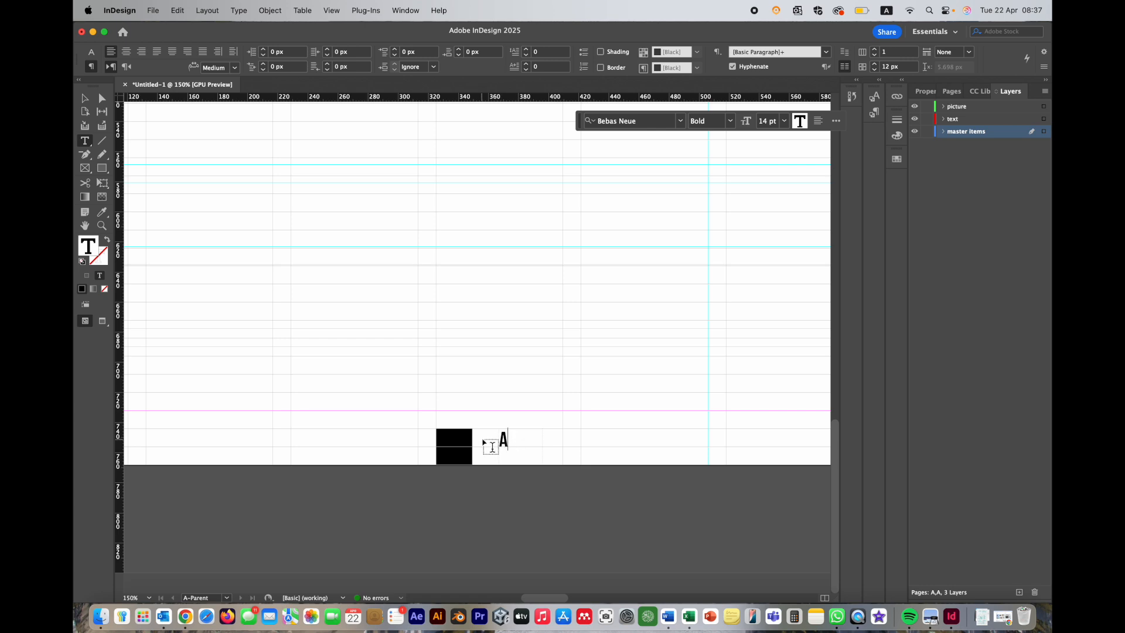
Set the page number marker's type size to 18 pt and its text colour to white, hex ffffff
click(87, 98)
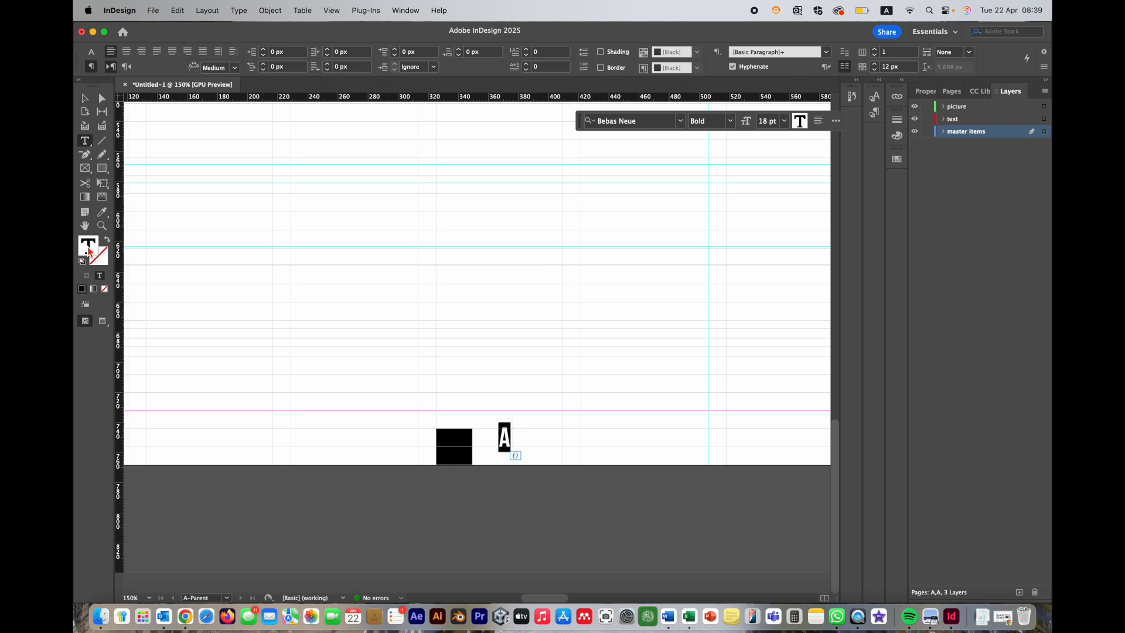
click(89, 250)
click(88, 251)
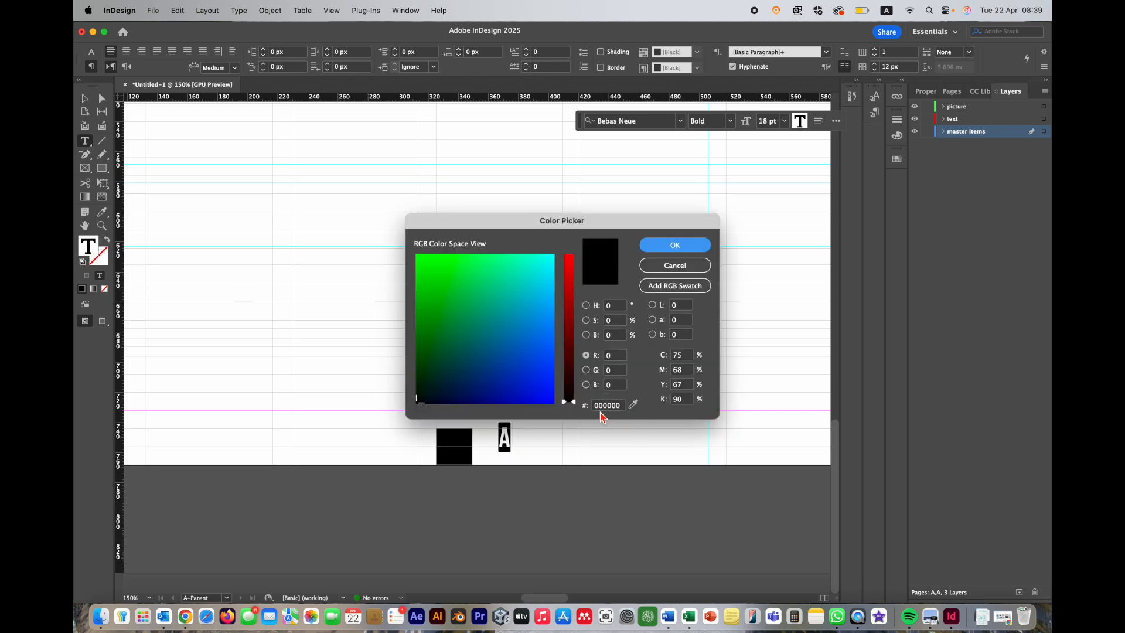
click(598, 406)
drag(593, 406, 622, 409)
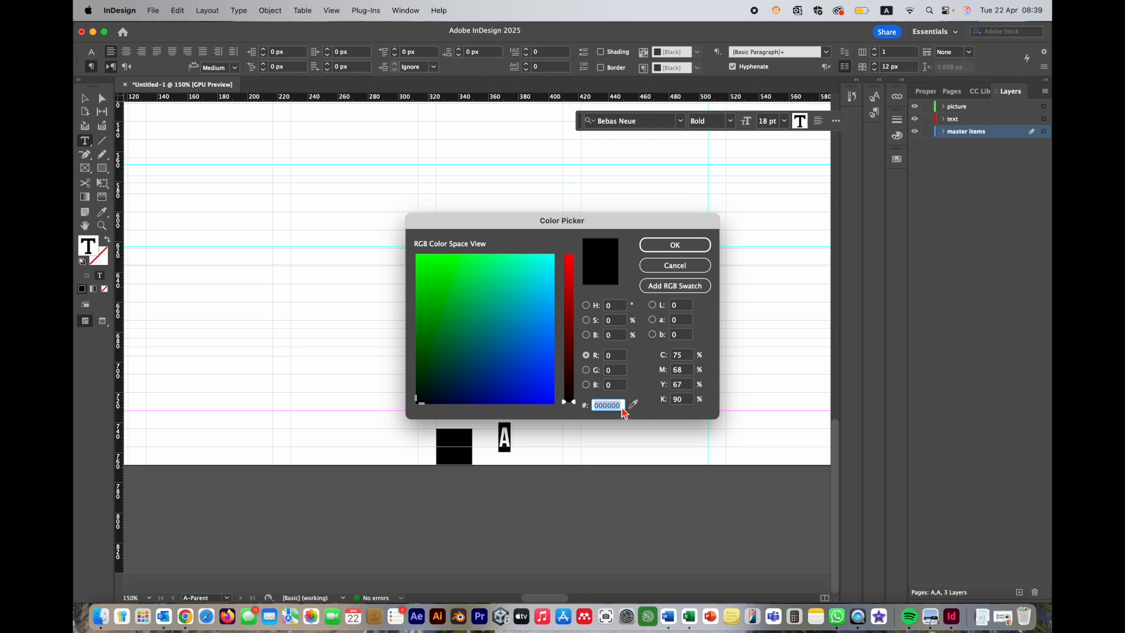
text(ffffff)
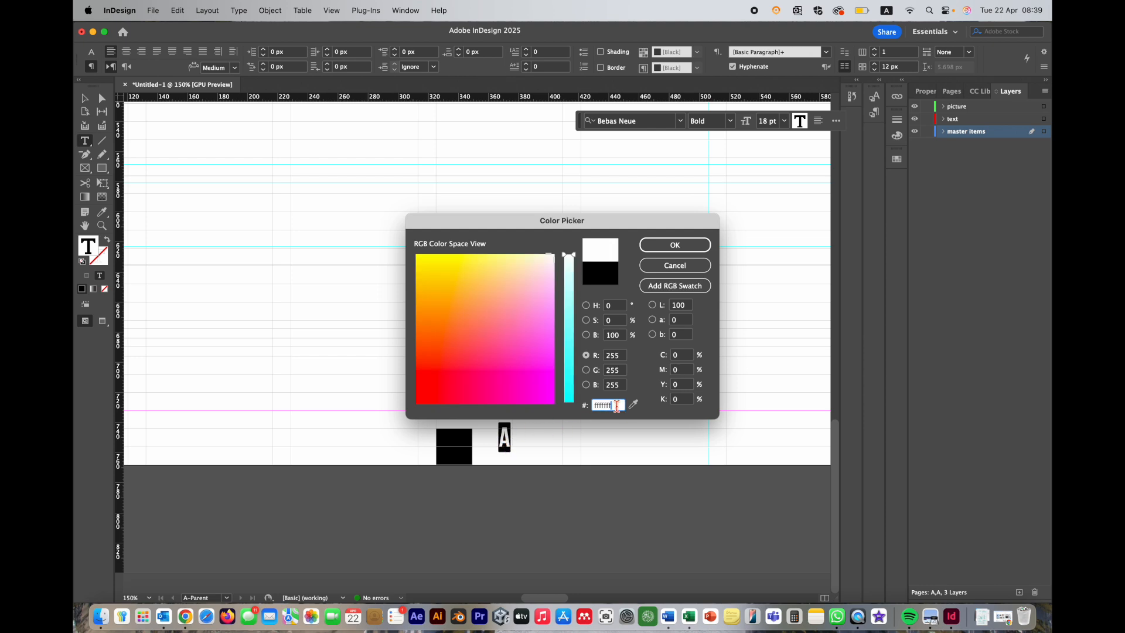
click(680, 246)
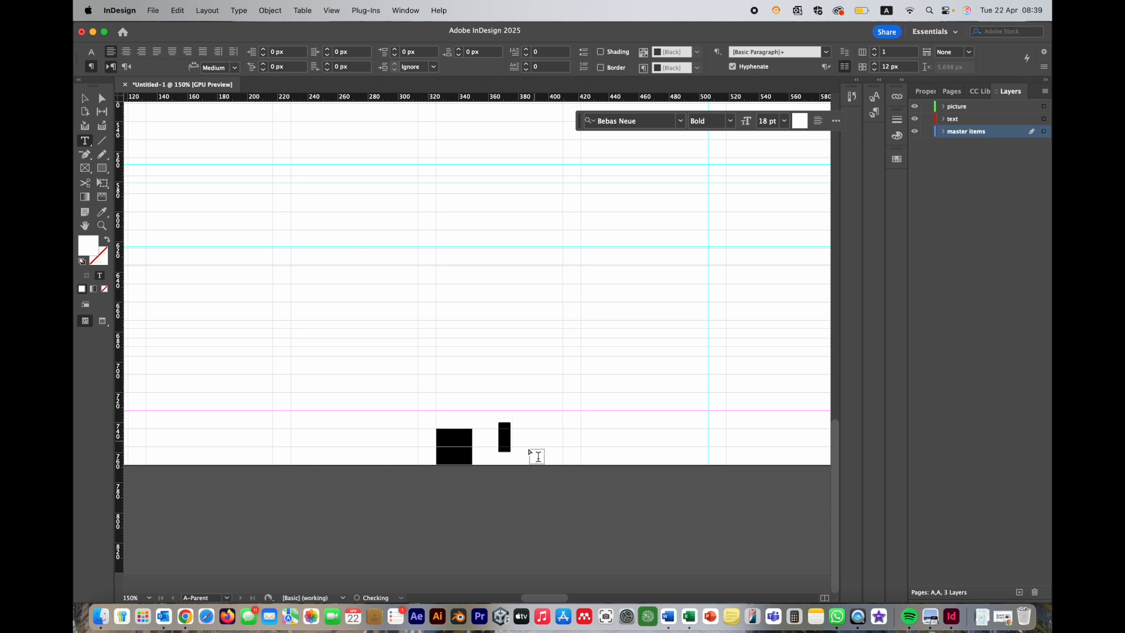
Move the white page number onto the black square and group the number with the square
click(98, 97)
drag(505, 434, 457, 452)
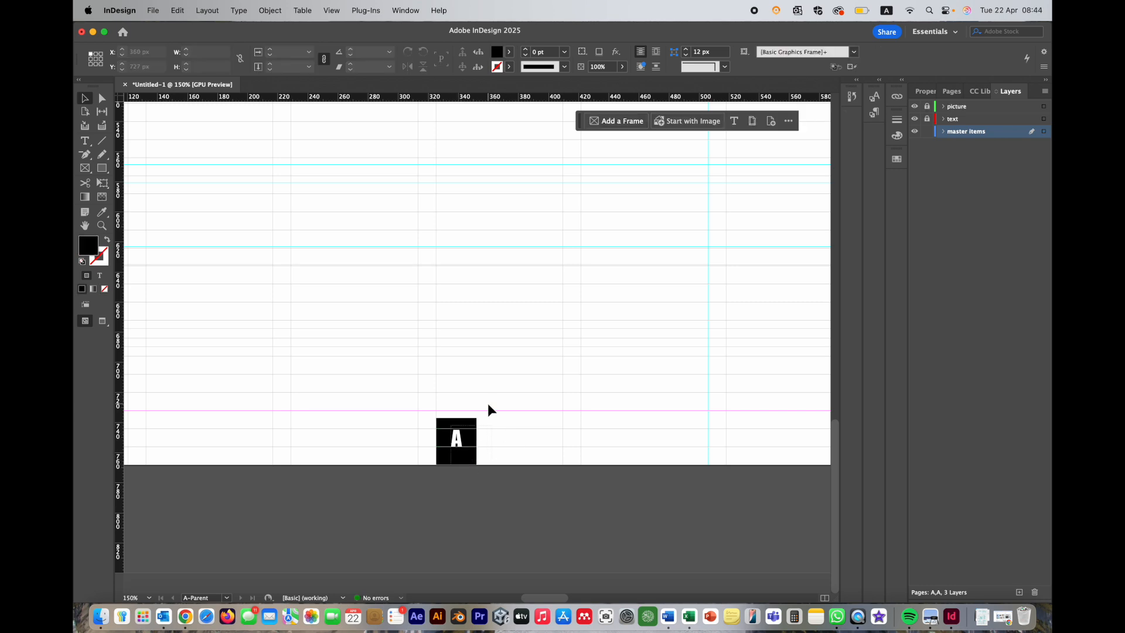
drag(426, 400, 483, 452)
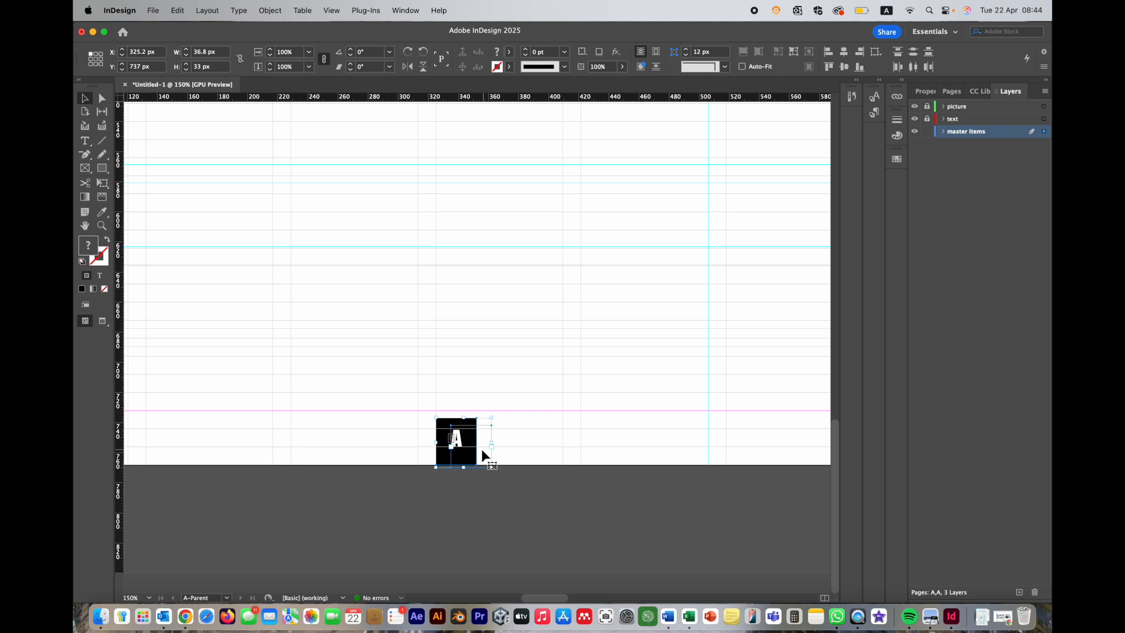
right_click(462, 448)
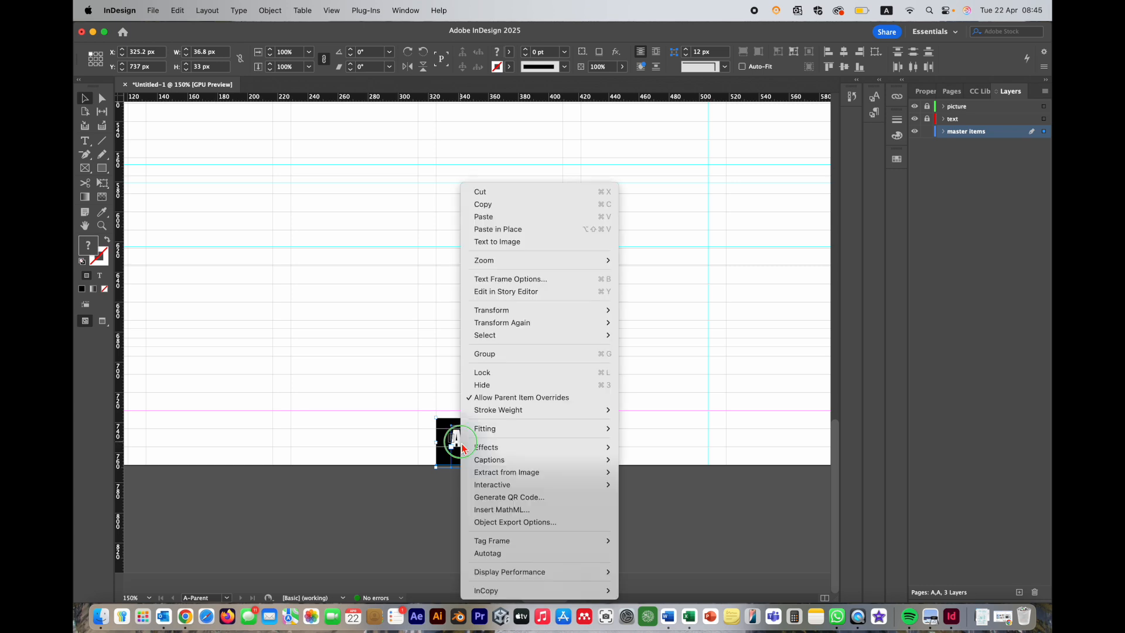
click(502, 353)
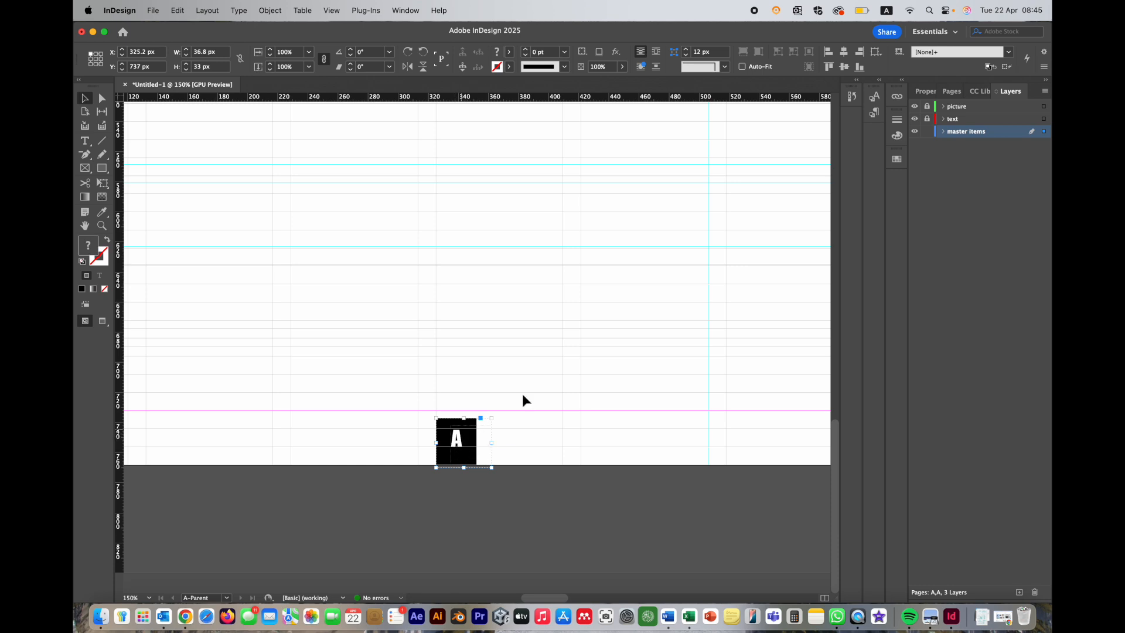
Duplicate the page number group horizontally to the right of the original, at about X 384.8 px, Y 737 px
click(953, 92)
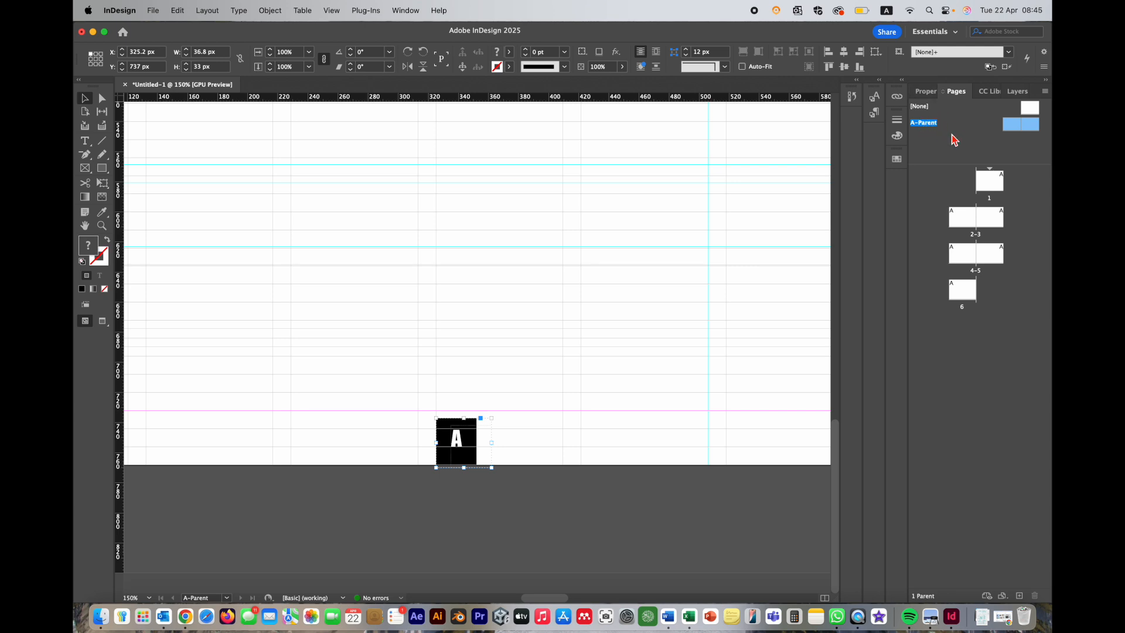
click(545, 420)
click(466, 442)
drag(460, 440, 559, 440)
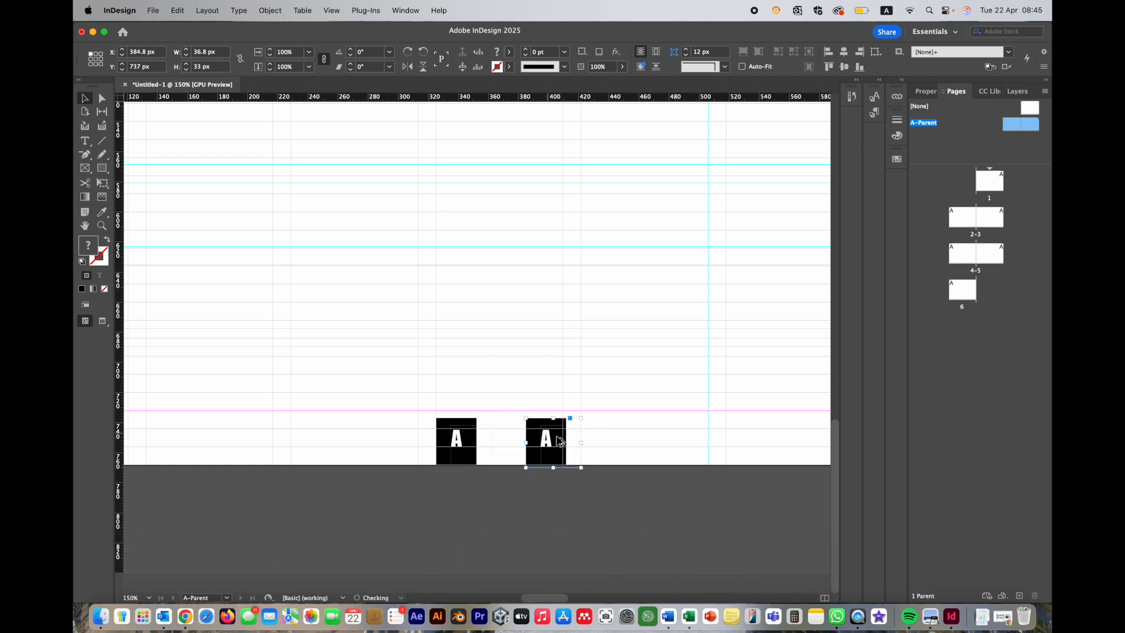
click(623, 440)
Centre the original page number group horizontally on the left parent page, using Align to Page
scroll(588, 442, right, 10)
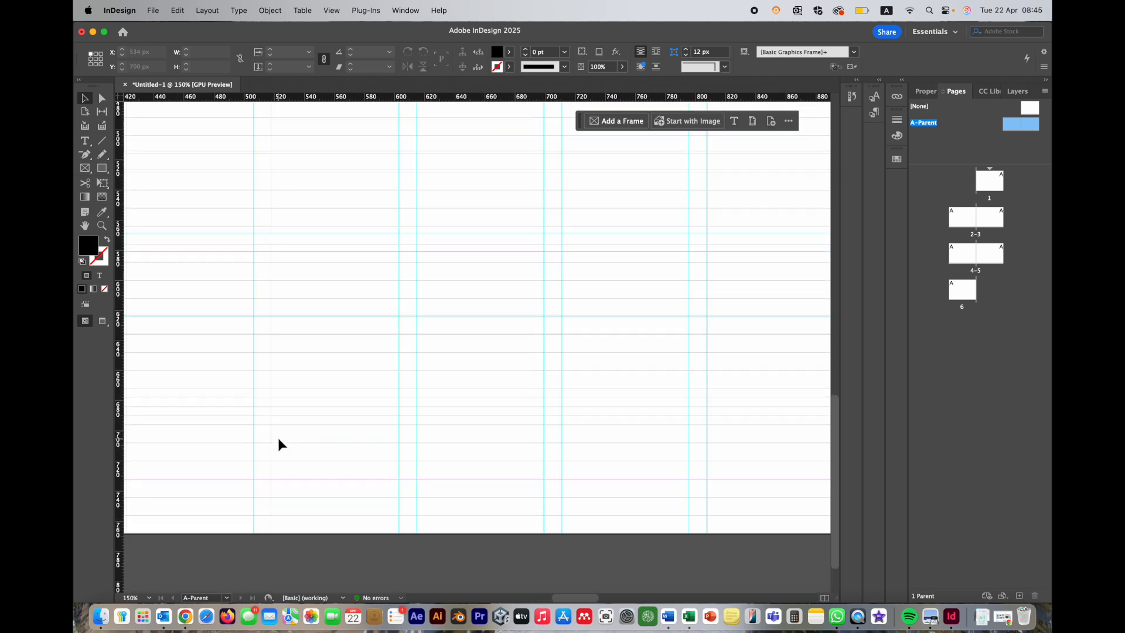
scroll(247, 441, left, 10)
scroll(353, 481, up, 2)
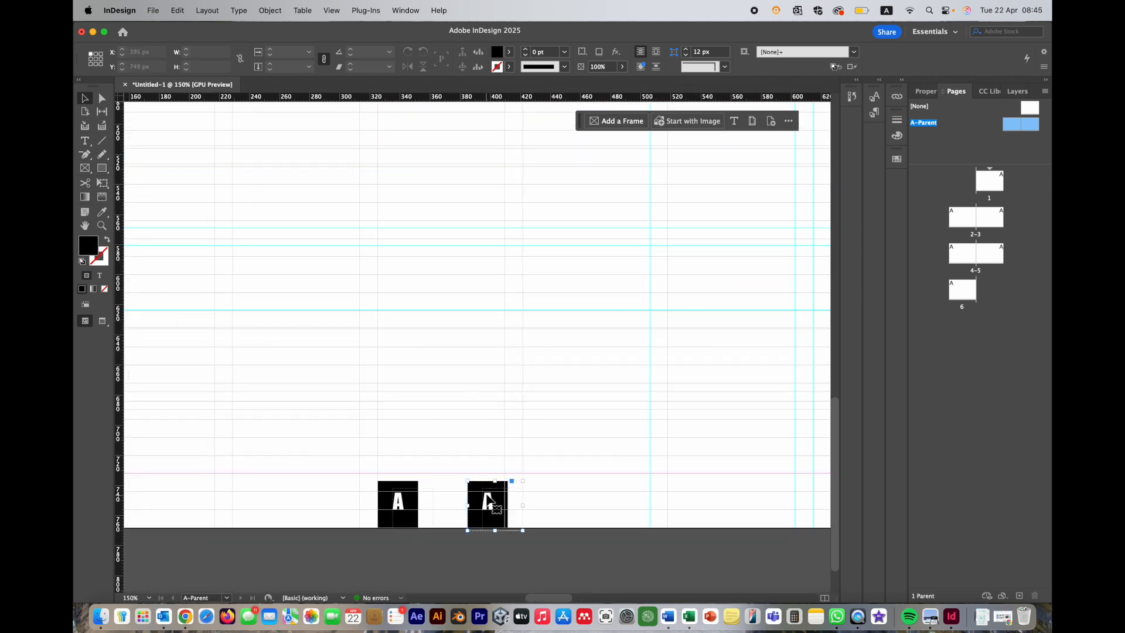
click(403, 514)
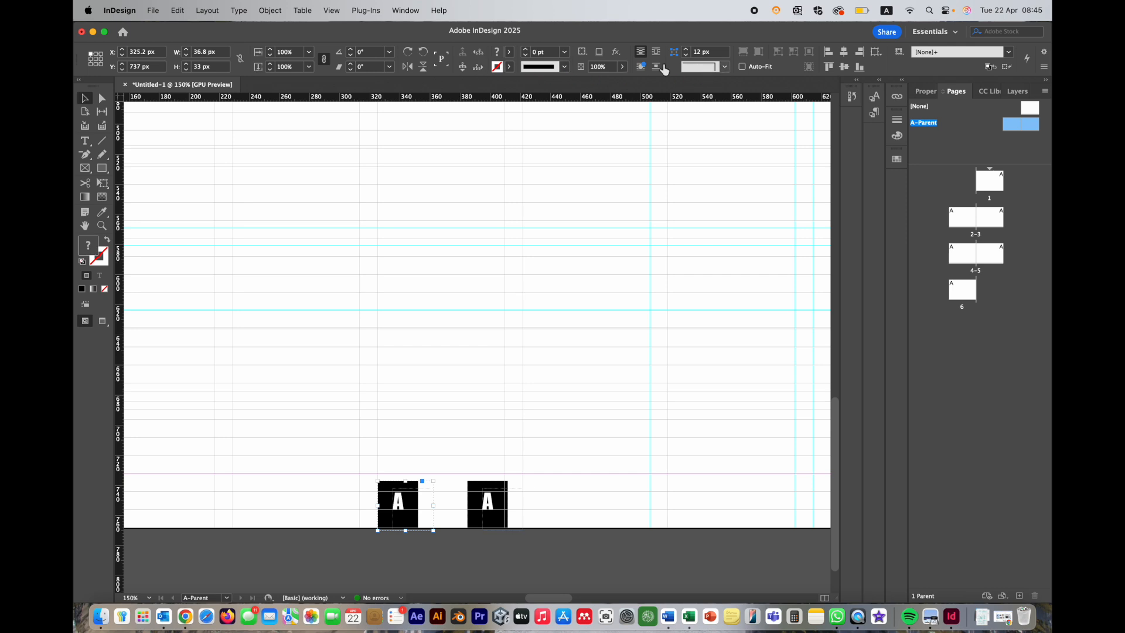
click(406, 12)
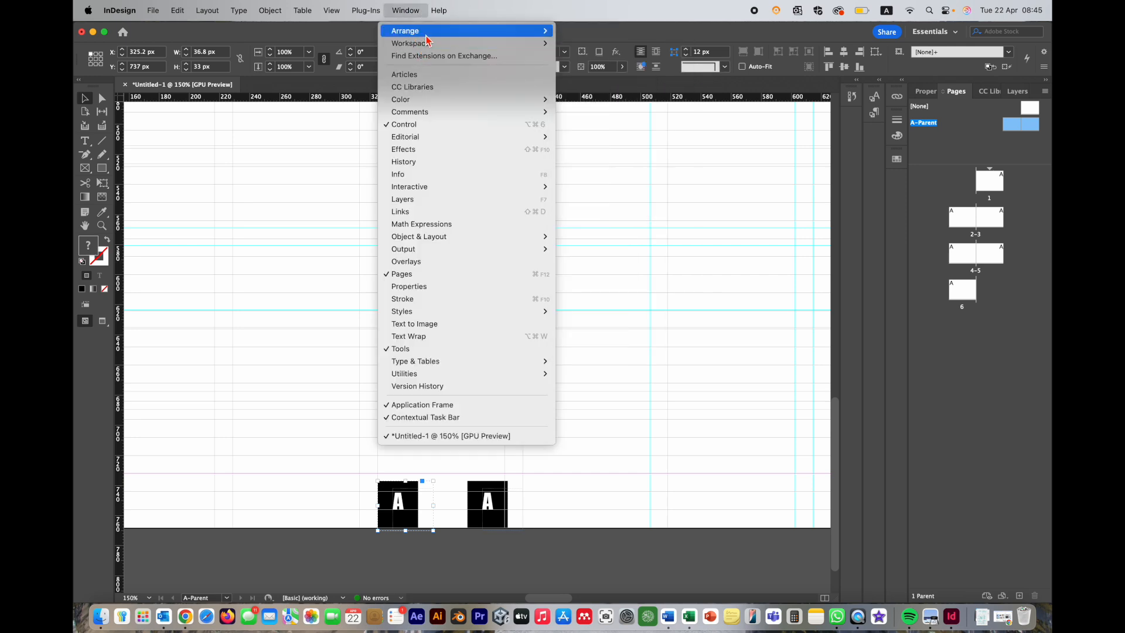
mouse_move(425, 33)
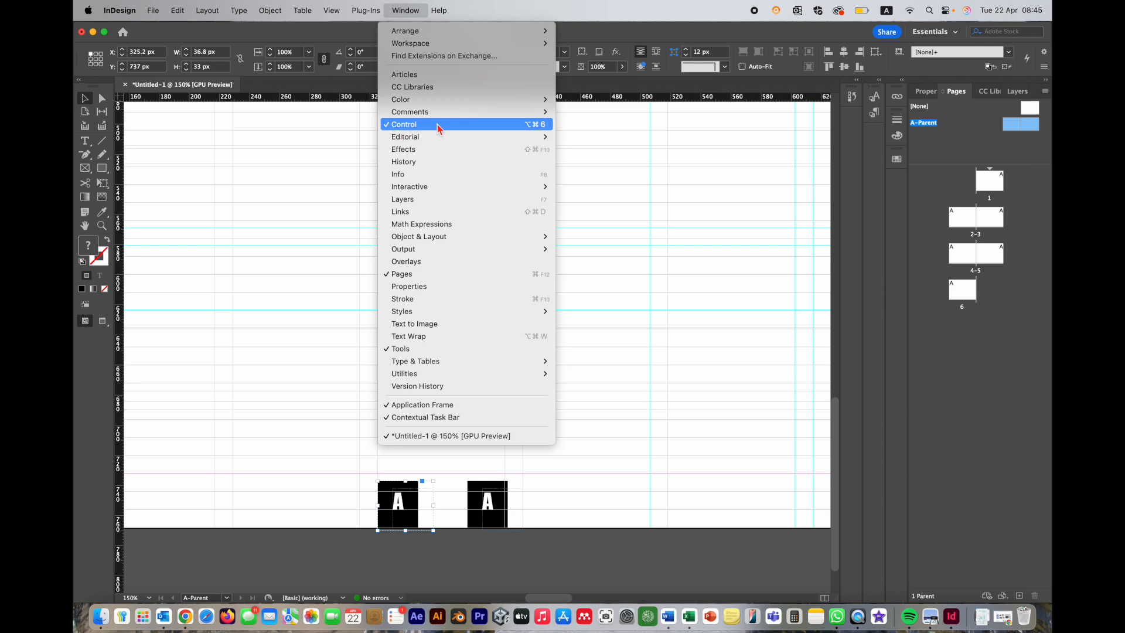
click(688, 34)
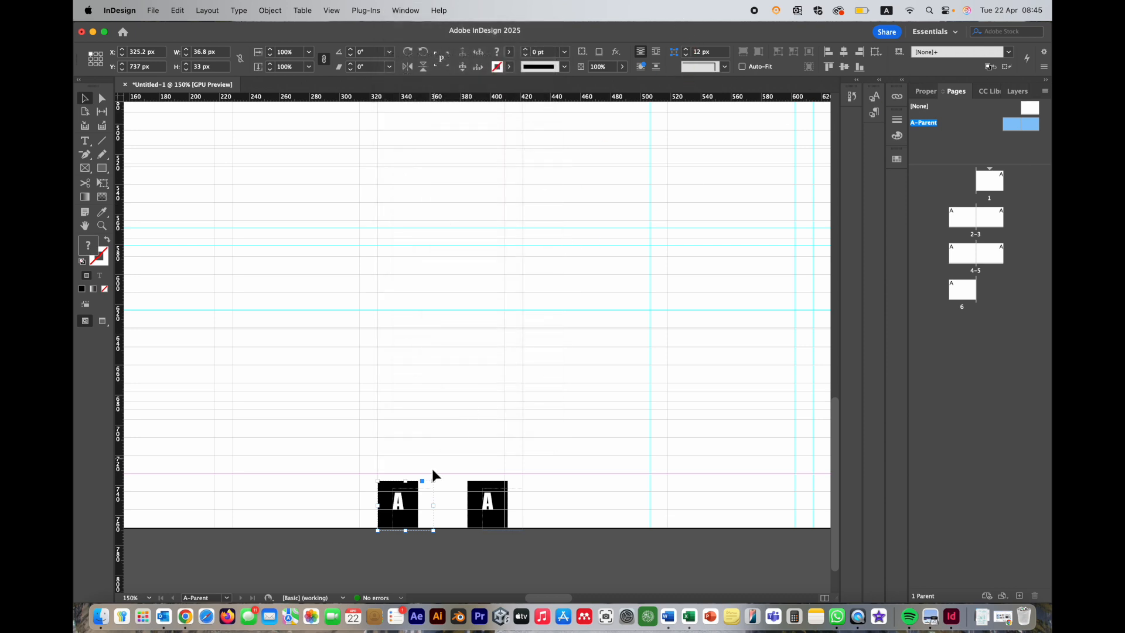
click(877, 54)
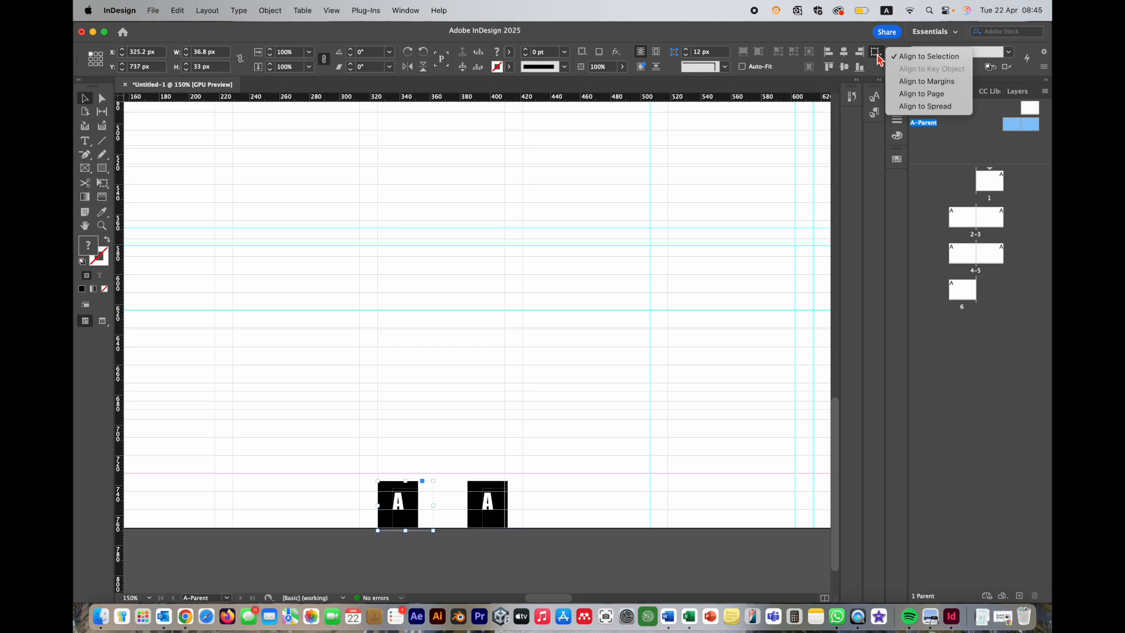
click(924, 94)
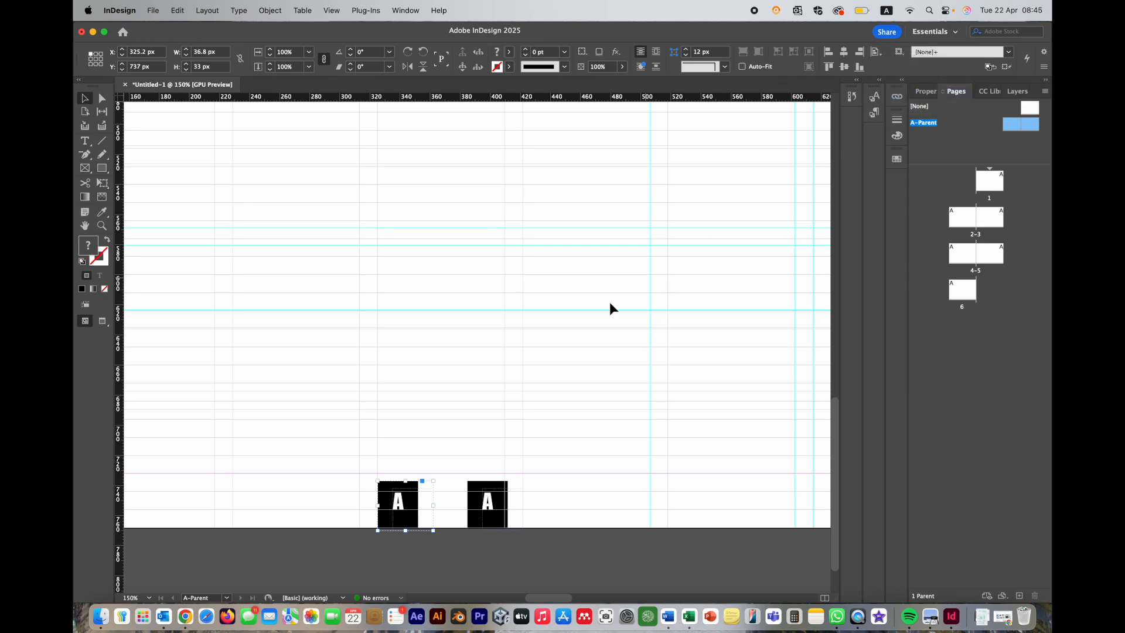
click(844, 54)
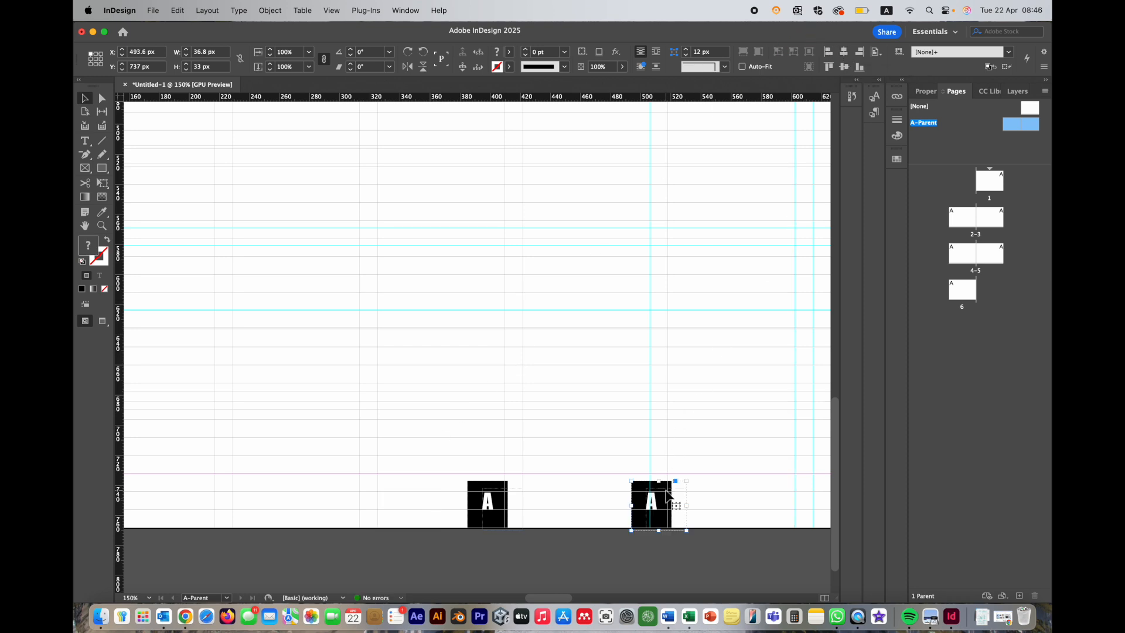
Move the duplicate page number group onto the right parent page's bottom edge, at about X 1088 px, Y 737 px
key(super+minus)
key(super+minus)
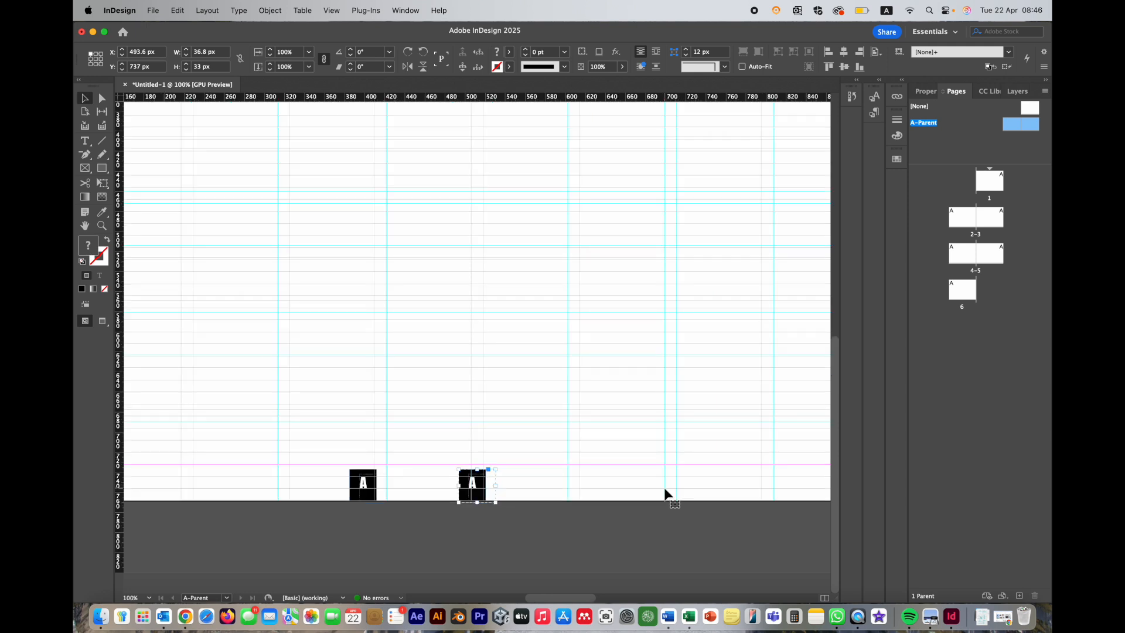
key(super+minus)
key(super+minus)
key(super+minus)
key(super+minus)
key(super+equal)
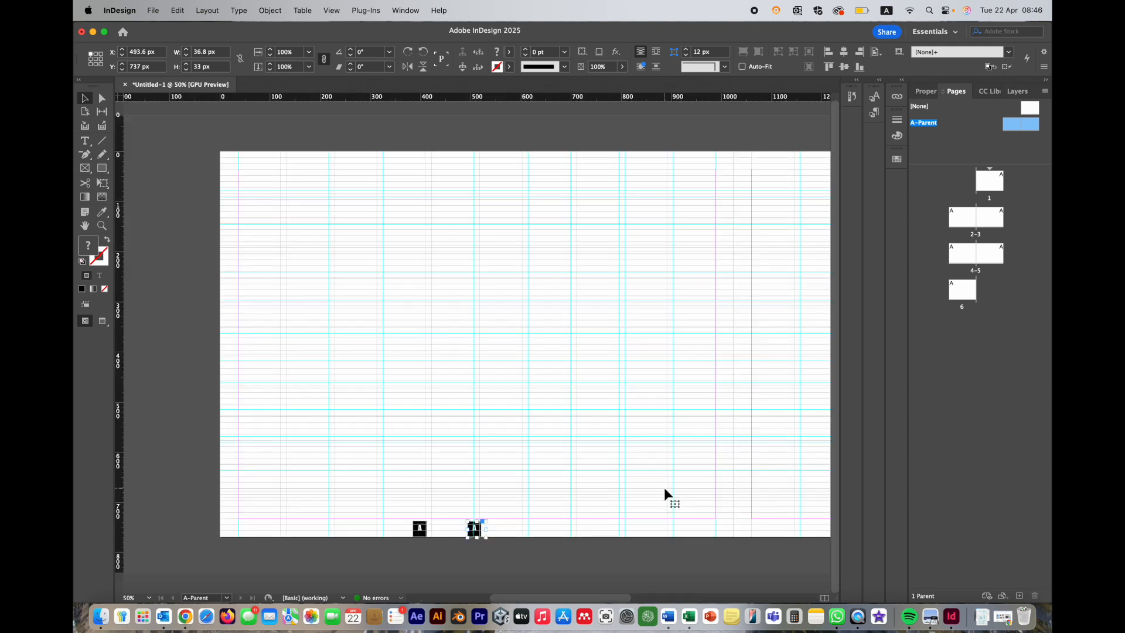
click(419, 529)
drag(419, 529, 773, 532)
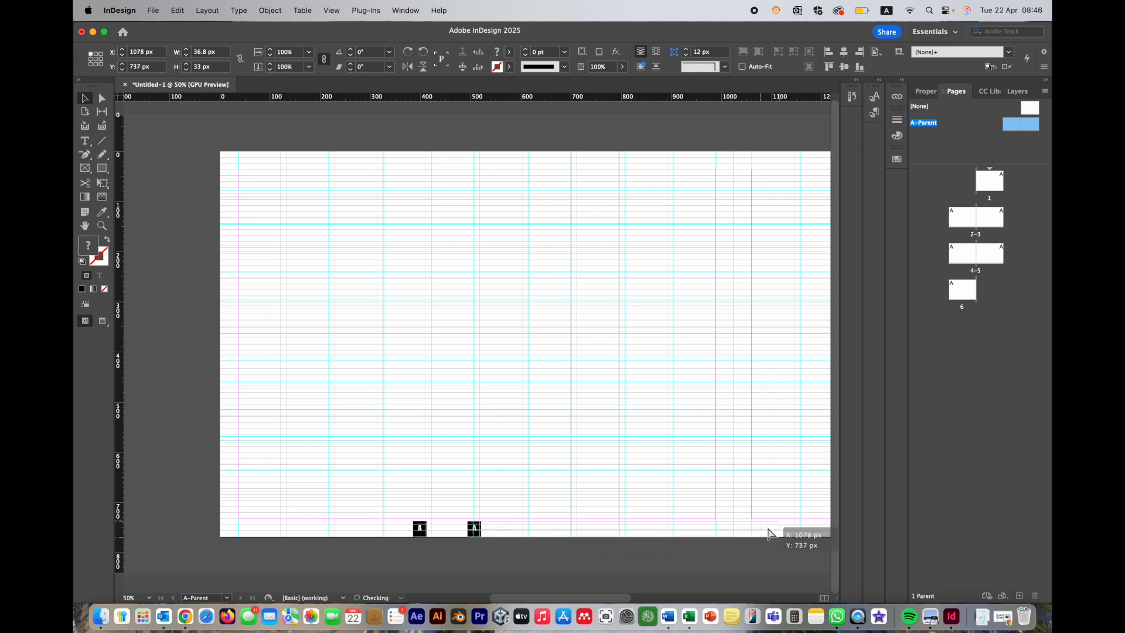
Align the duplicate page number group to the horizontal centre of the right parent page
key(super+equal)
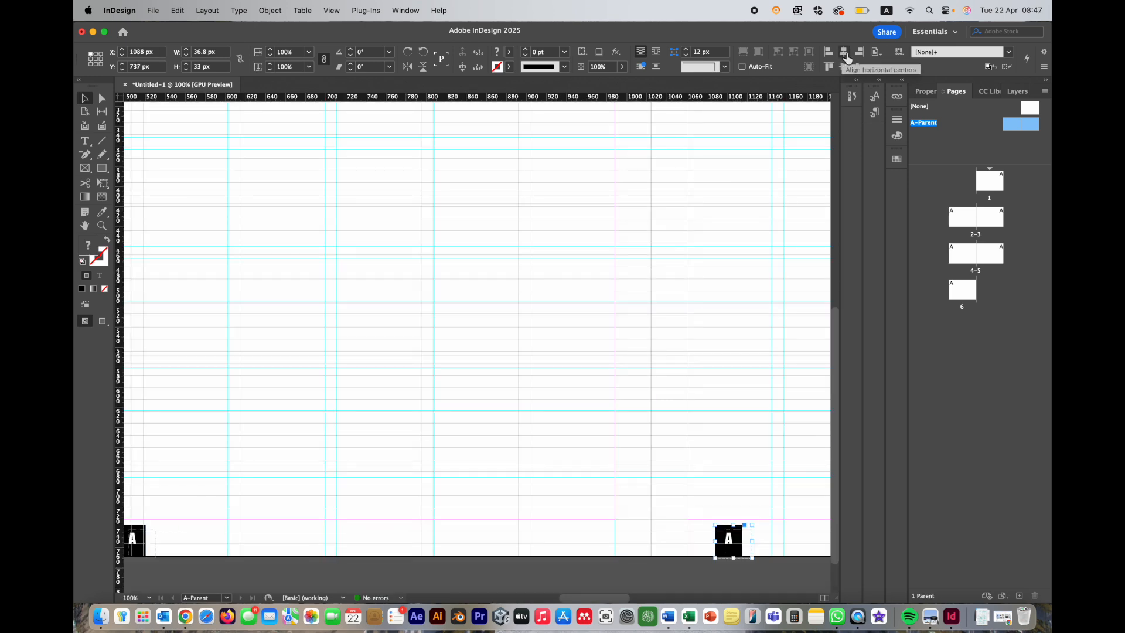
click(844, 52)
scroll(741, 432, right, 10)
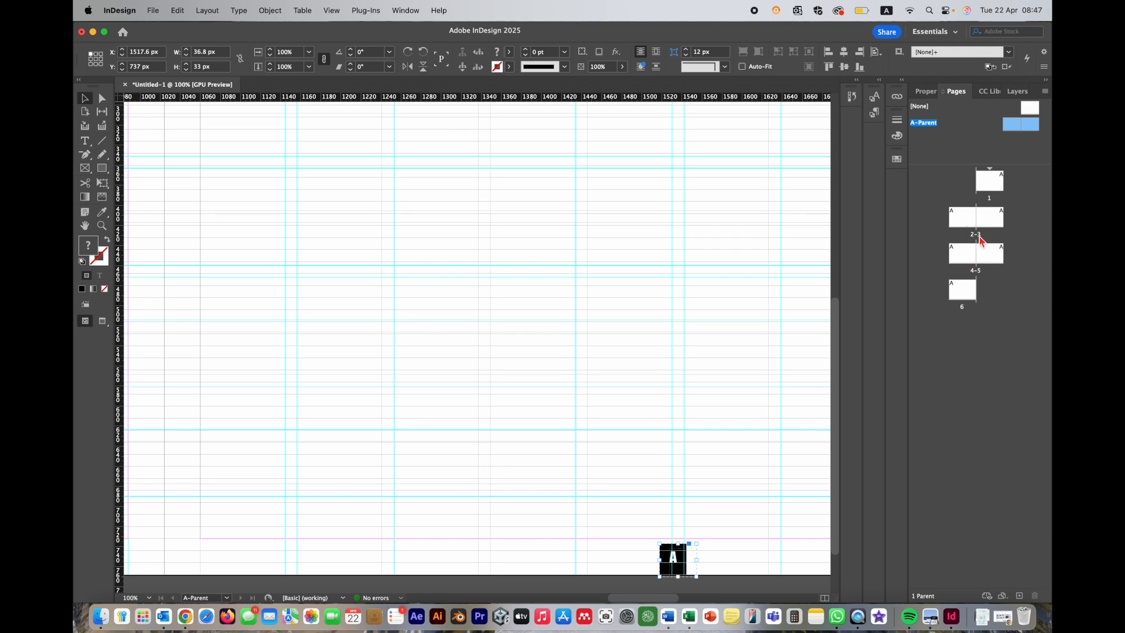
Open the 2-3 spread and check the automatic page numbers at the bottom of the document pages
double_click(976, 234)
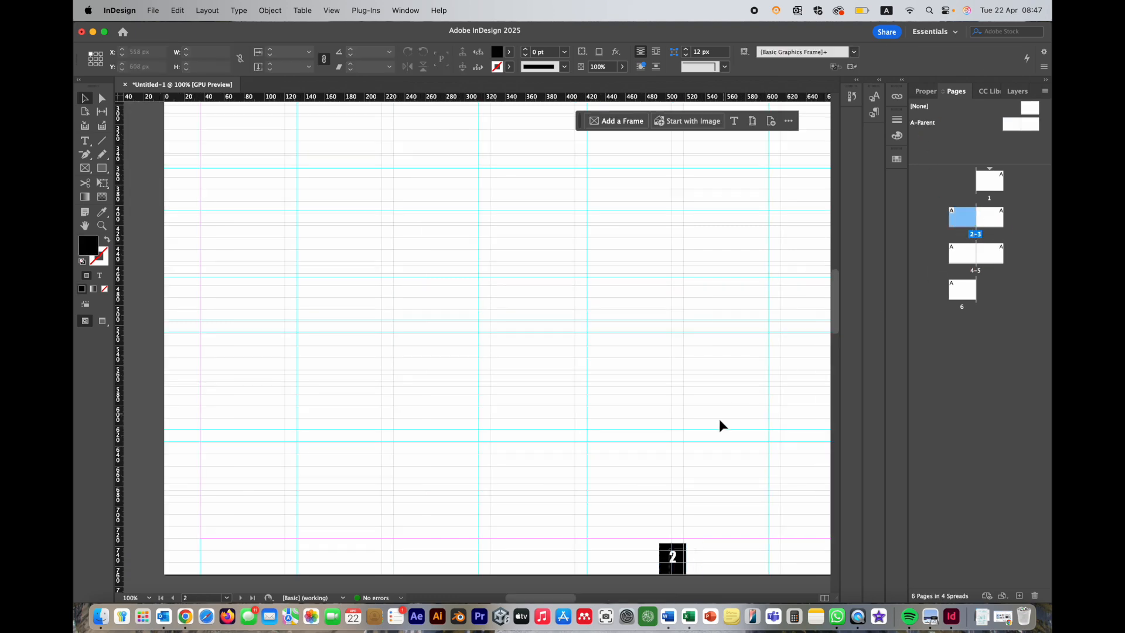
scroll(680, 450, right, 1)
scroll(680, 450, down, 1)
scroll(644, 351, left, 5)
scroll(586, 445, right, 10)
scroll(615, 445, down, 2)
scroll(673, 439, right, 2)
scroll(738, 421, right, 1)
scroll(738, 421, down, 1)
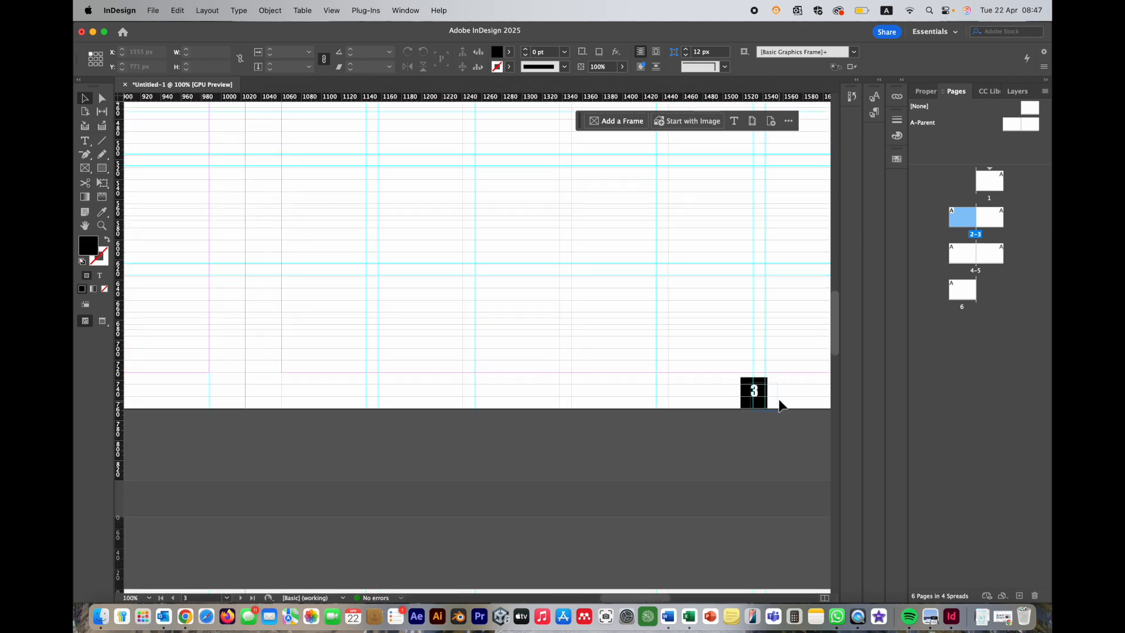
scroll(761, 405, down, 18)
scroll(760, 409, right, 2)
scroll(759, 408, up, 6)
scroll(755, 402, up, 2)
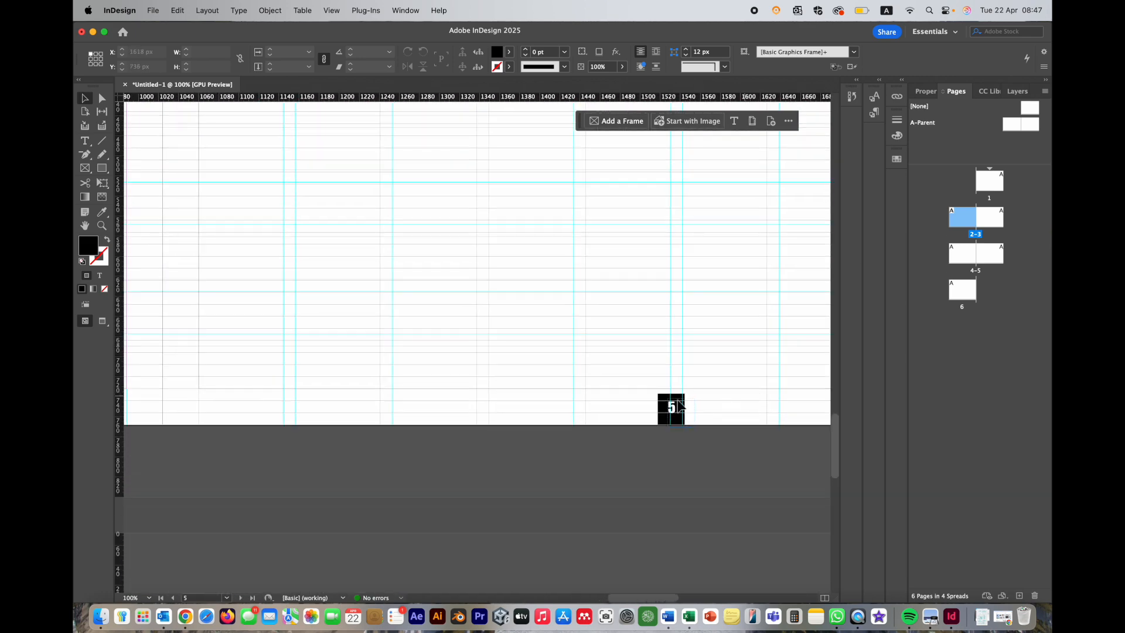
scroll(627, 398, right, 5)
scroll(627, 398, left, 2)
scroll(626, 398, down, 10)
scroll(627, 397, down, 3)
scroll(627, 398, up, 20)
scroll(627, 398, right, 1)
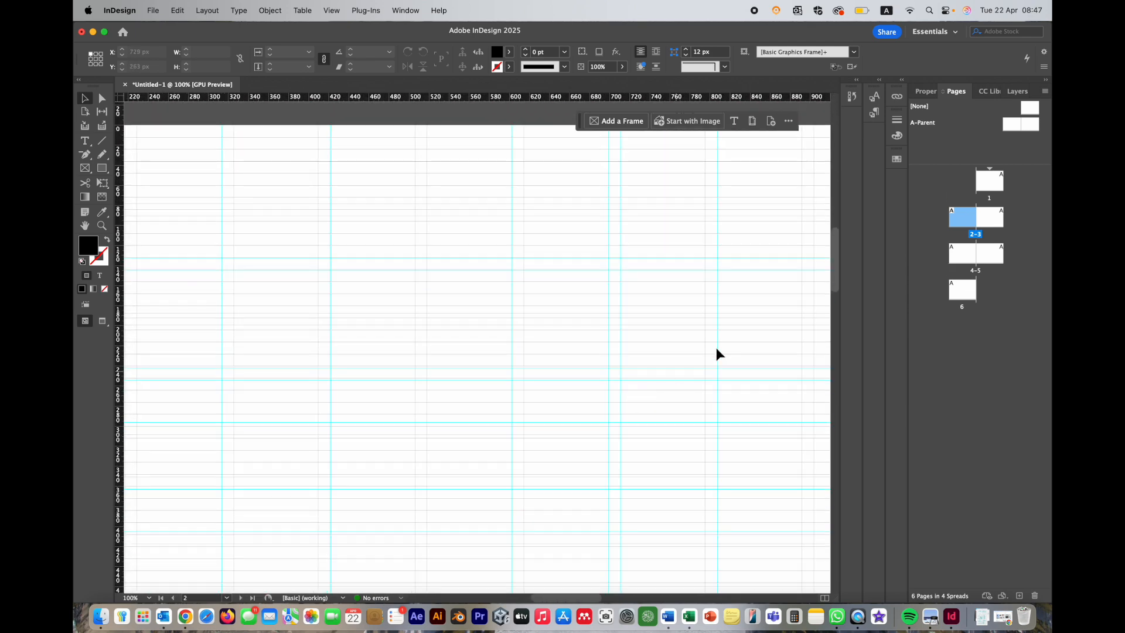
On the left page of A-Parent, add a text frame along the top edge, starting near X 320 px, reading "DIGITAL MAGAZINE"
double_click(923, 124)
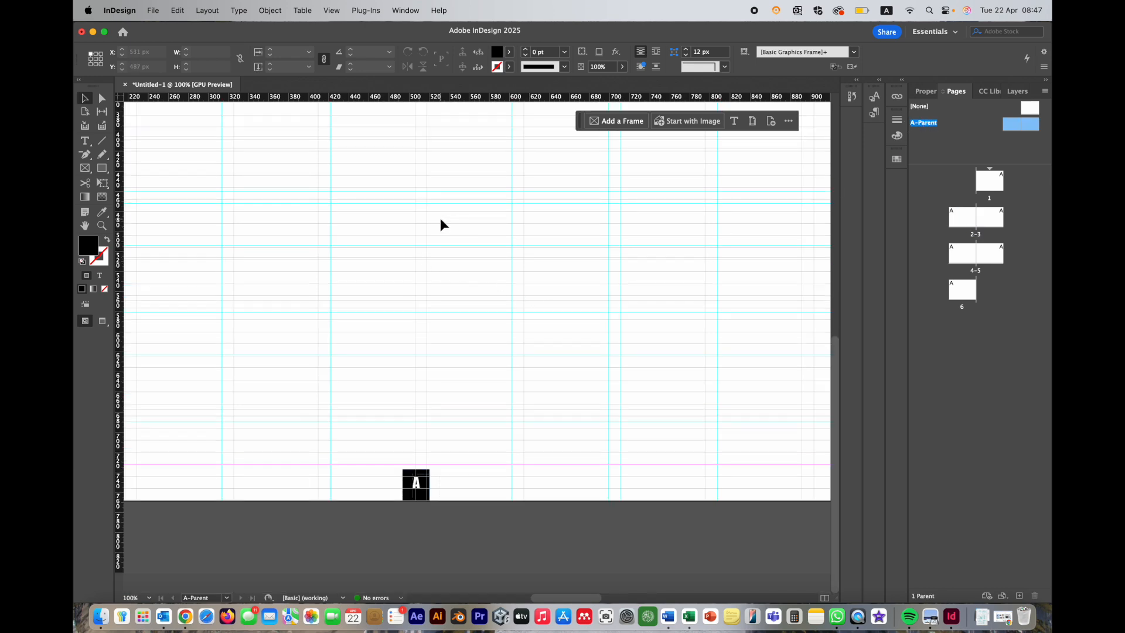
scroll(442, 220, up, 15)
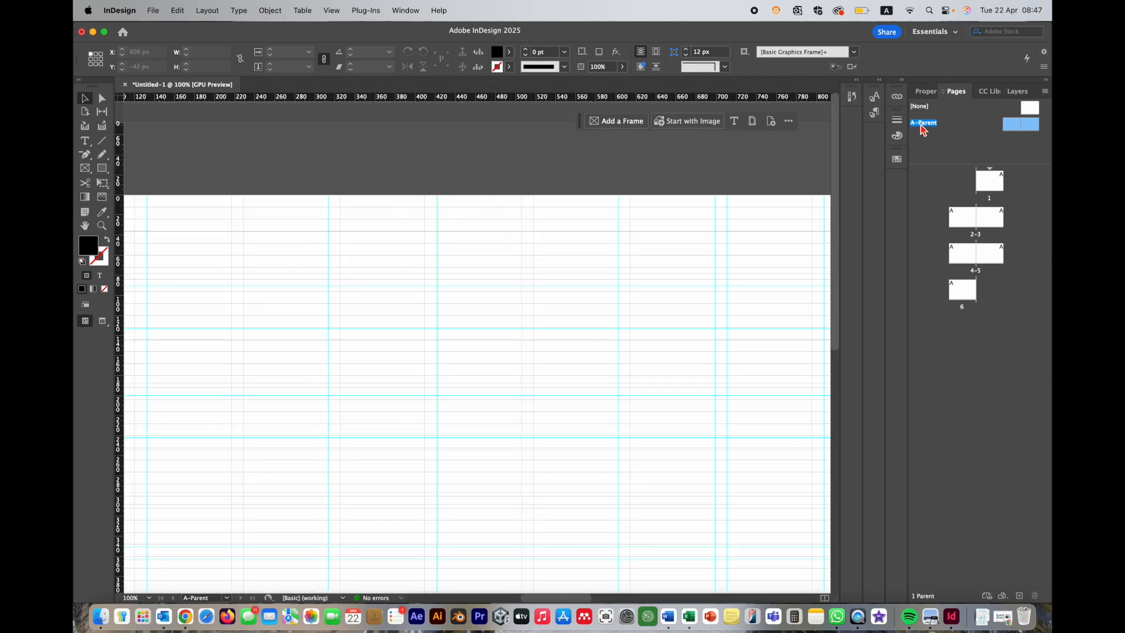
scroll(422, 158, left, 1)
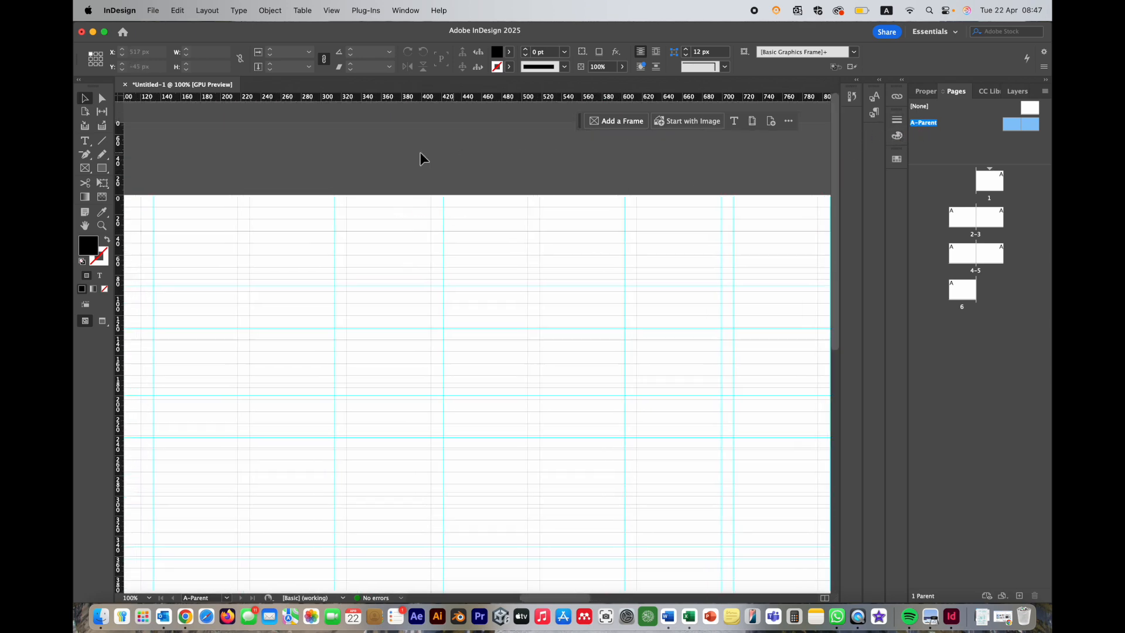
click(85, 141)
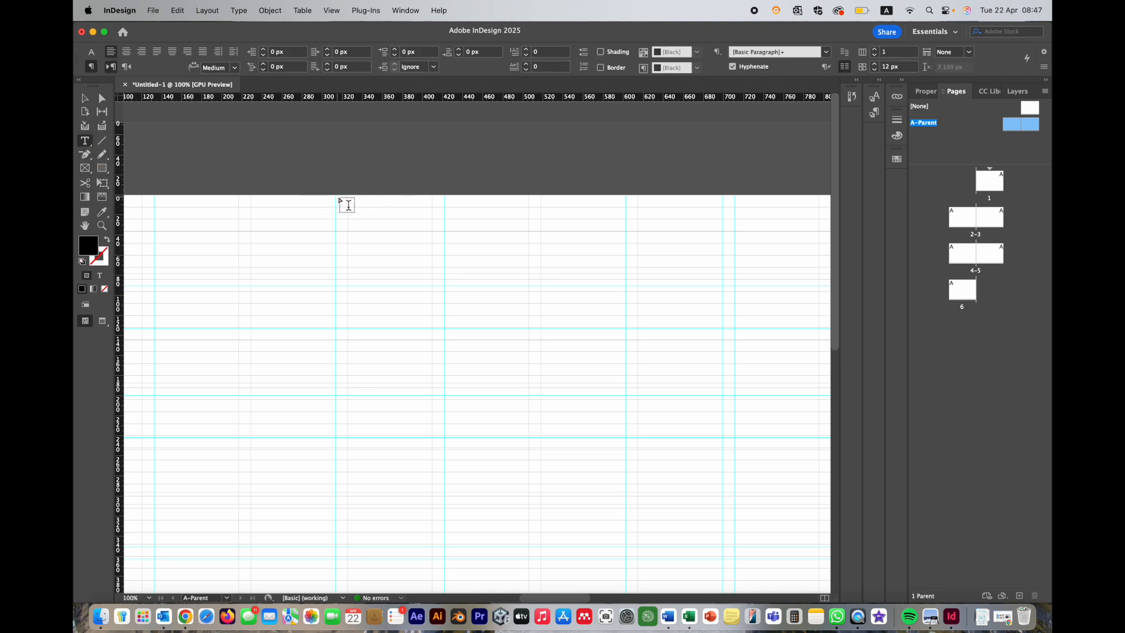
drag(349, 199, 509, 210)
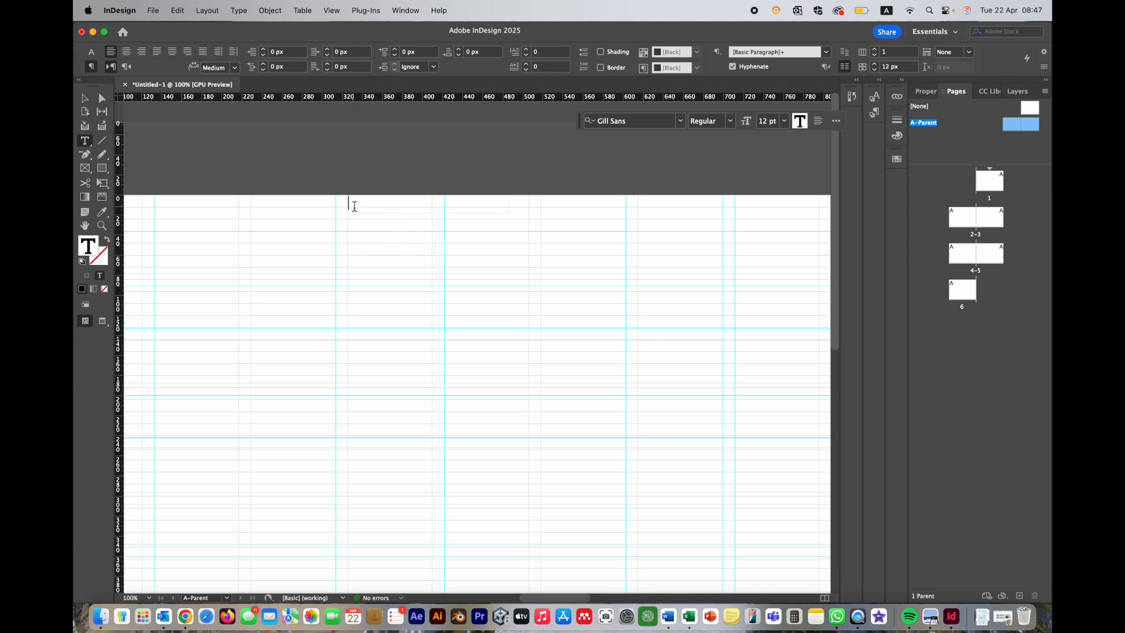
text(DIGITAL MAGAZINE)
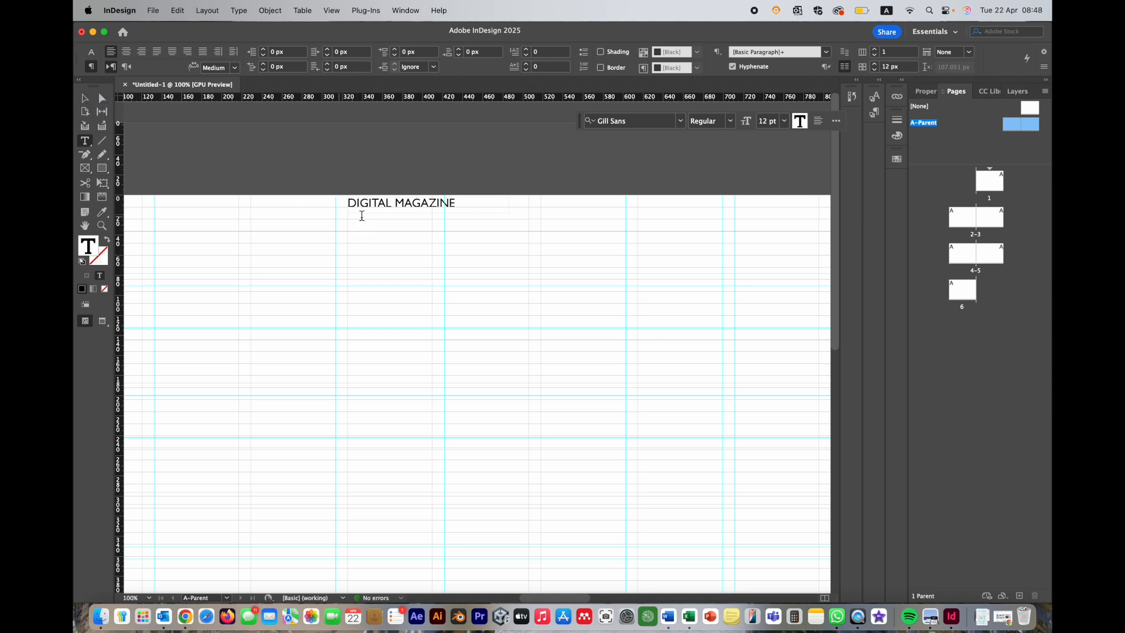
Set the DIGITAL MAGAZINE header text in Bebas Neue at 14 pt
click(350, 202)
drag(347, 202, 475, 207)
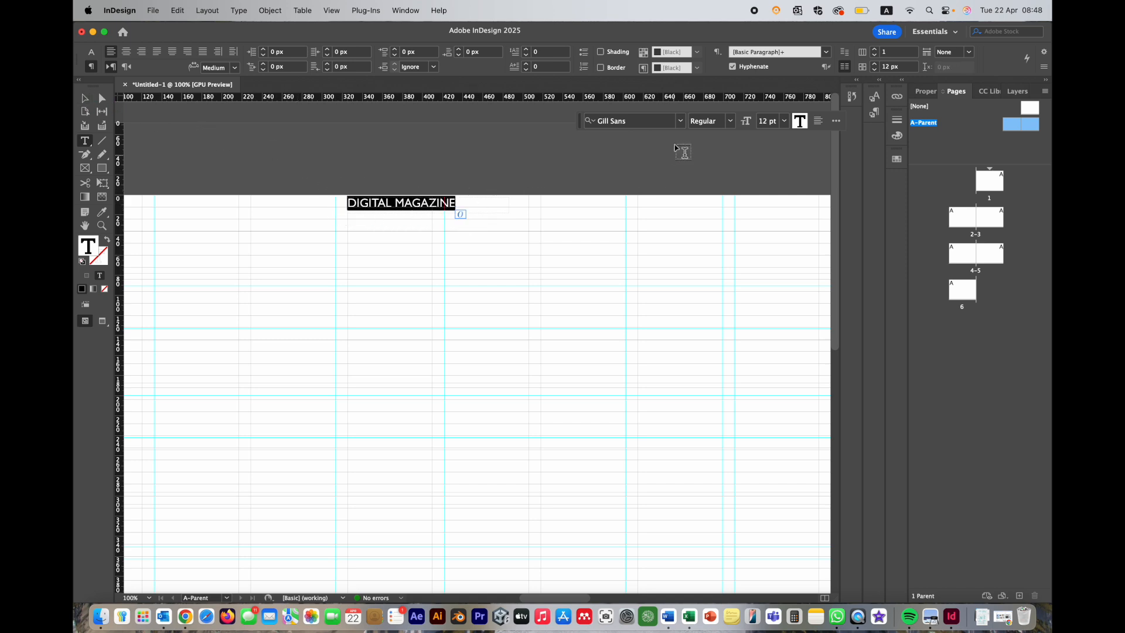
click(681, 122)
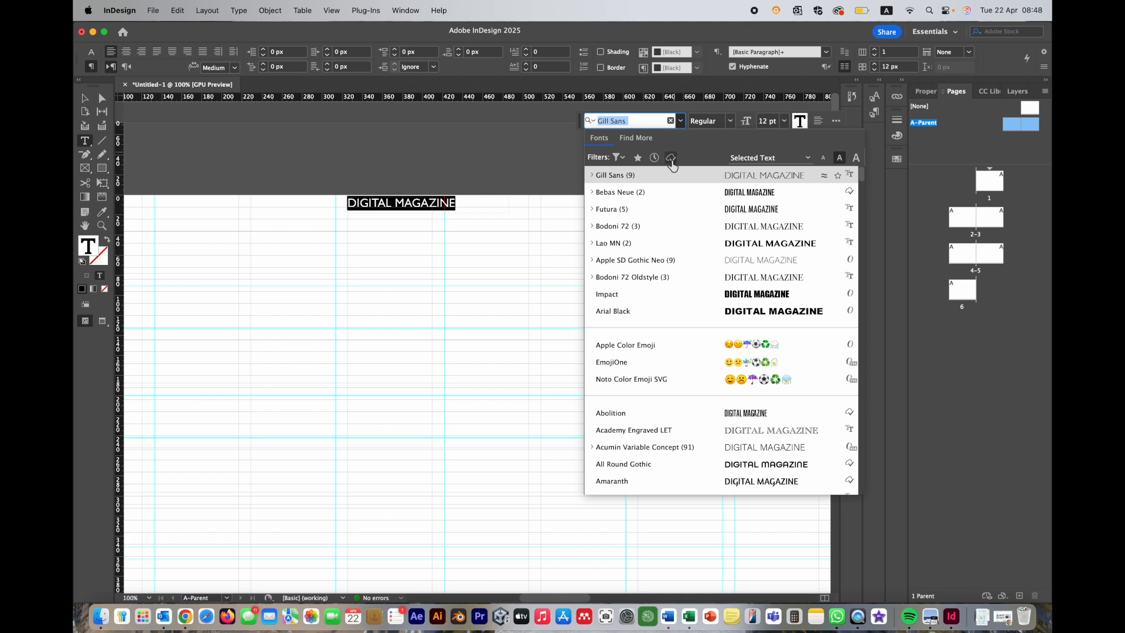
click(638, 191)
click(784, 120)
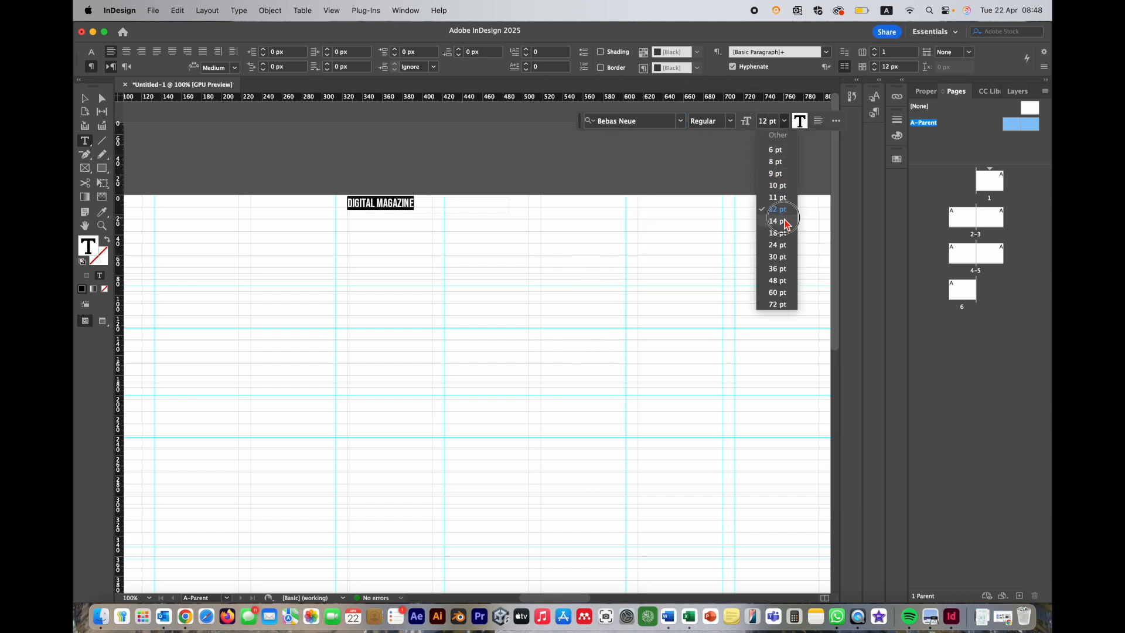
click(777, 221)
key(Escape)
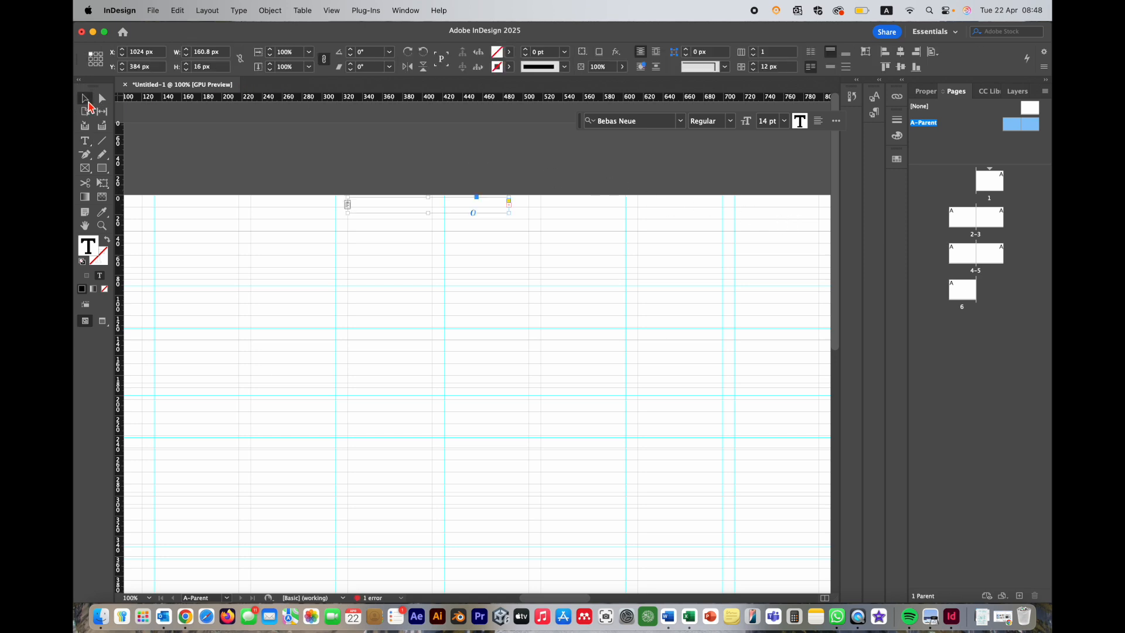
Deepen the header's text frame to about 33 px so its text fits, and shrink the frame to fit its content
drag(429, 216, 432, 232)
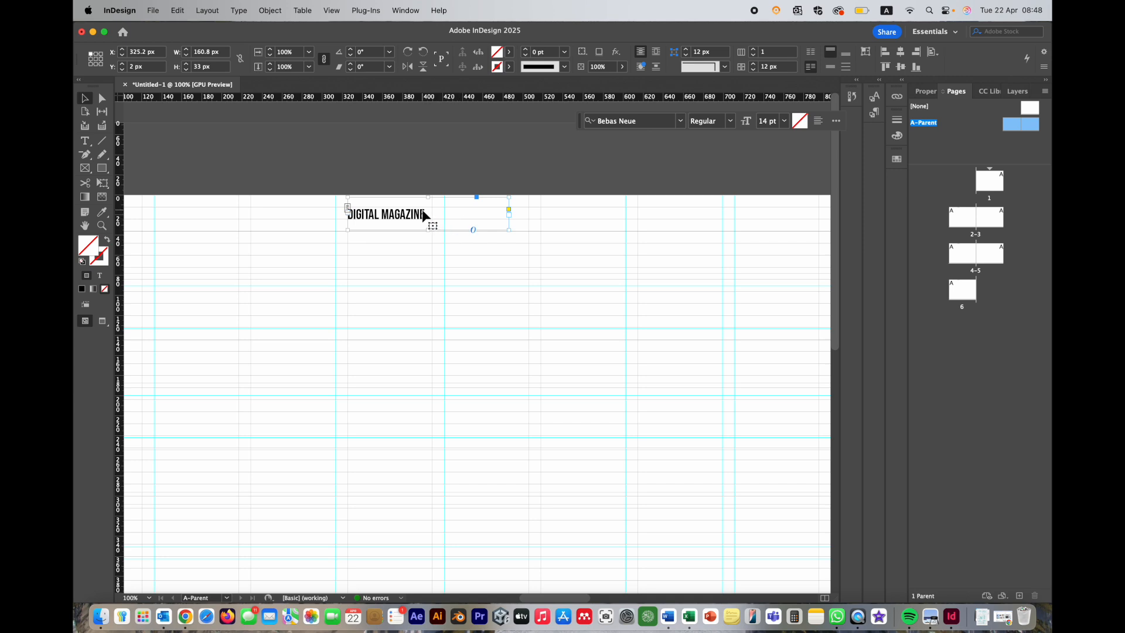
key(super+alt+c)
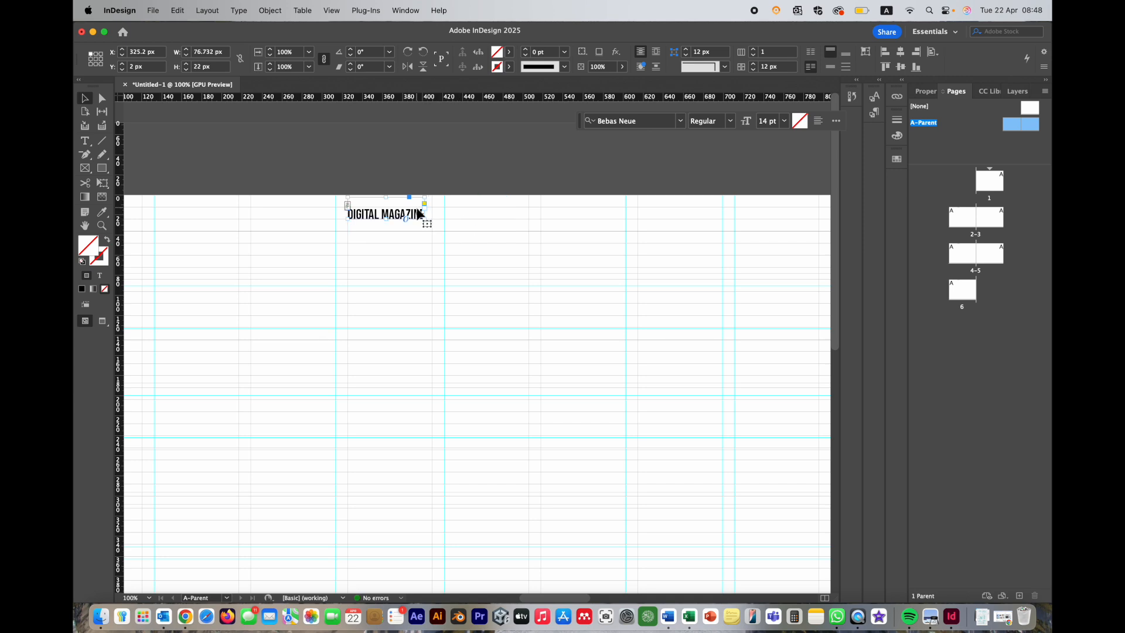
click(450, 233)
click(405, 214)
key(super+alt+c)
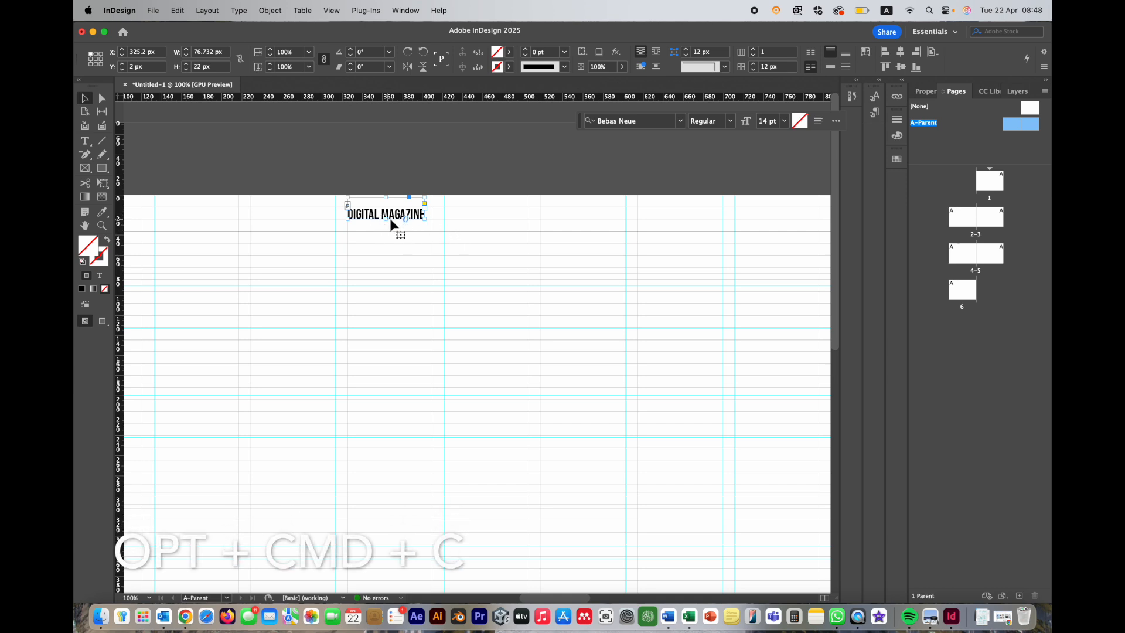
Align the DIGITAL MAGAZINE header to the horizontal centre of the left parent page
click(473, 219)
click(410, 219)
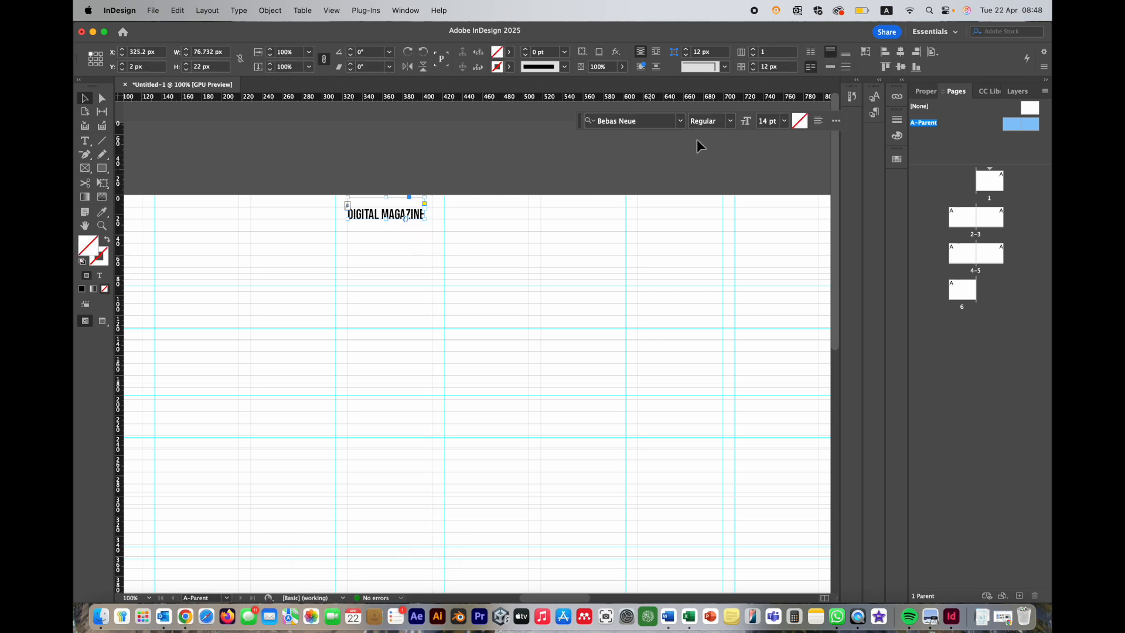
click(906, 55)
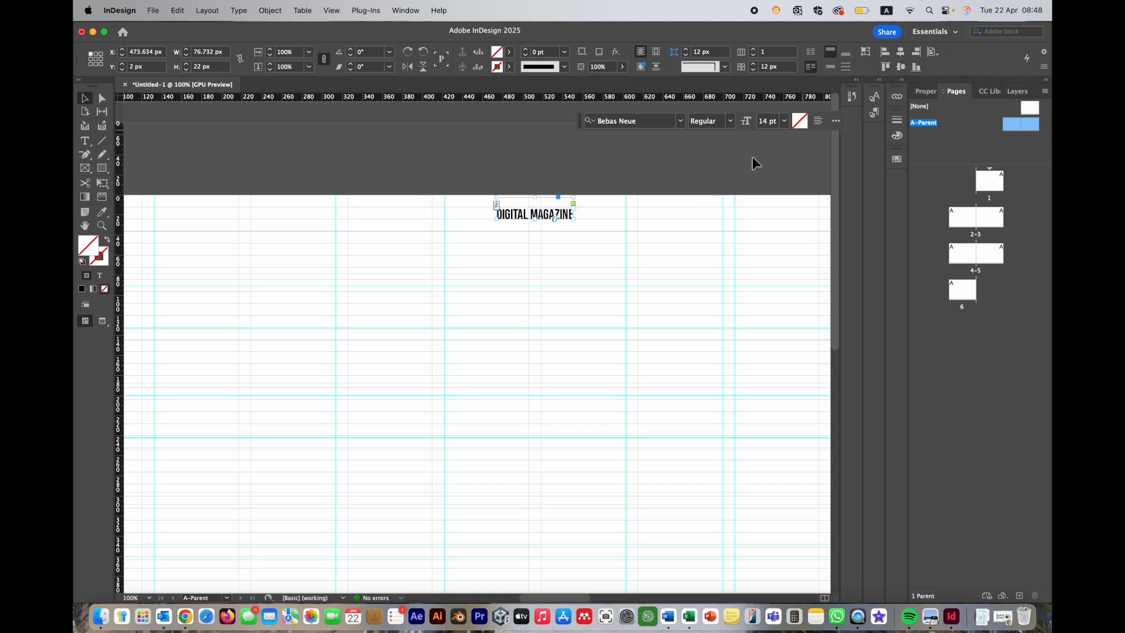
click(590, 261)
Duplicate the DIGITAL MAGAZINE header and place the copy at the right parent page's top edge, at X 1093 px, Y 2 px
scroll(574, 249, right, 5)
scroll(574, 249, down, 1)
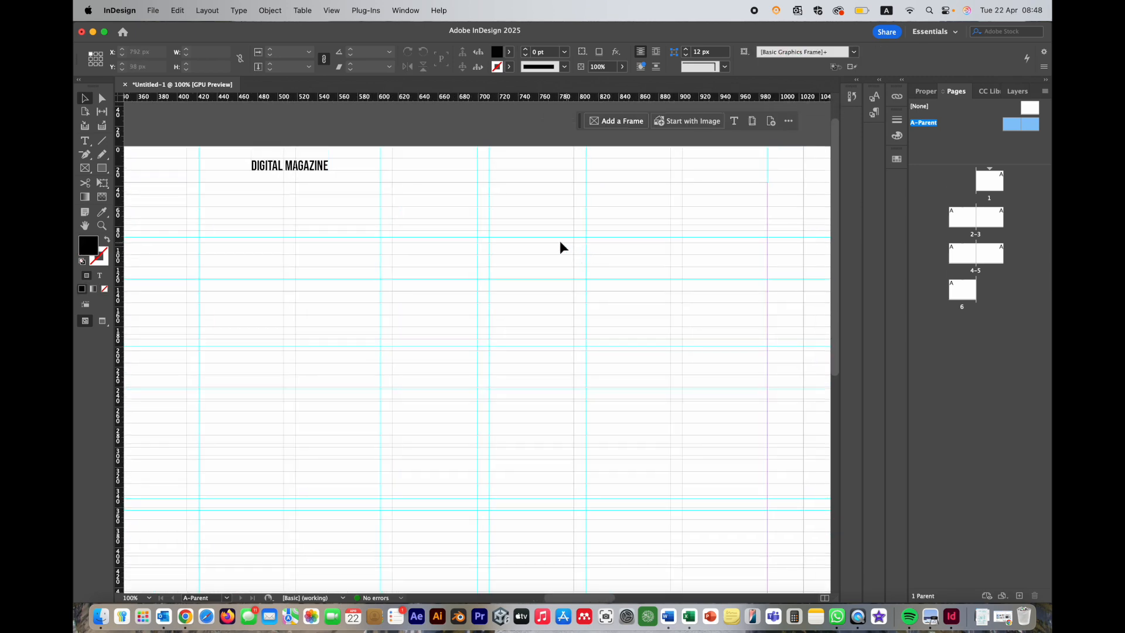
click(288, 169)
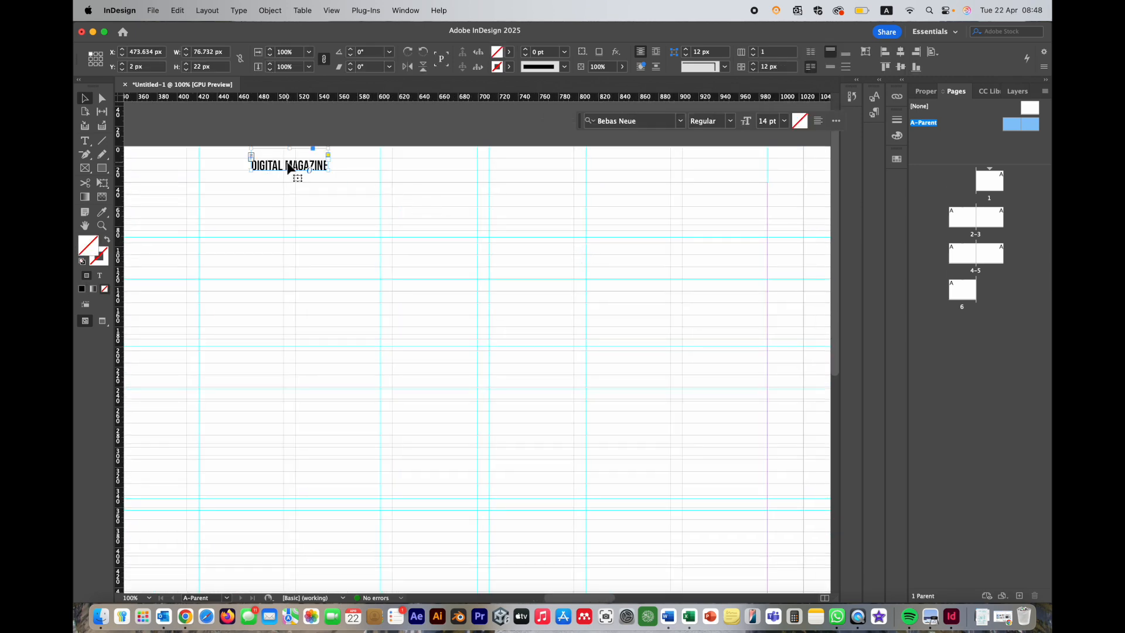
drag(289, 168, 781, 168)
scroll(732, 175, right, 5)
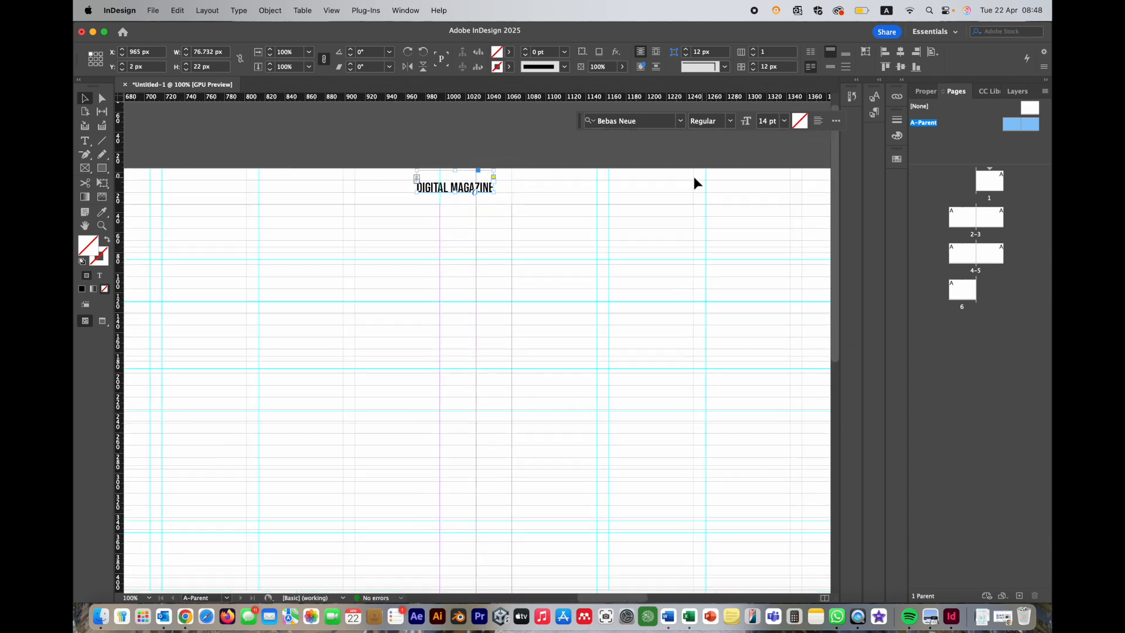
drag(455, 200, 579, 201)
Align the duplicate header to the horizontal centre of the right parent page
scroll(637, 221, down, 3)
scroll(631, 220, right, 4)
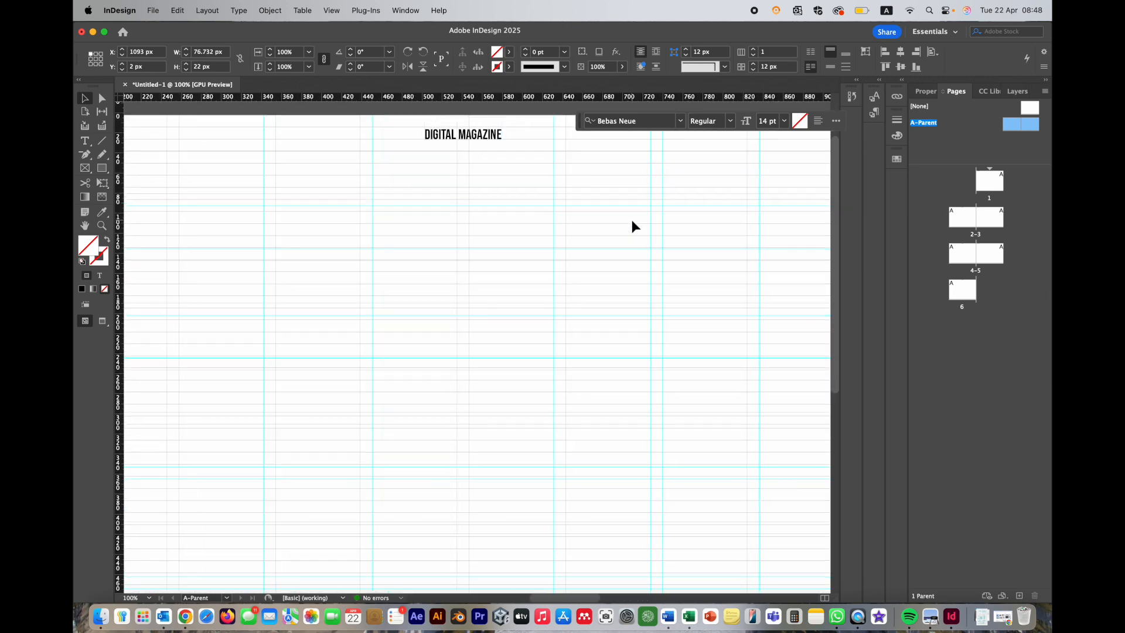
scroll(631, 221, right, 5)
scroll(632, 221, up, 1)
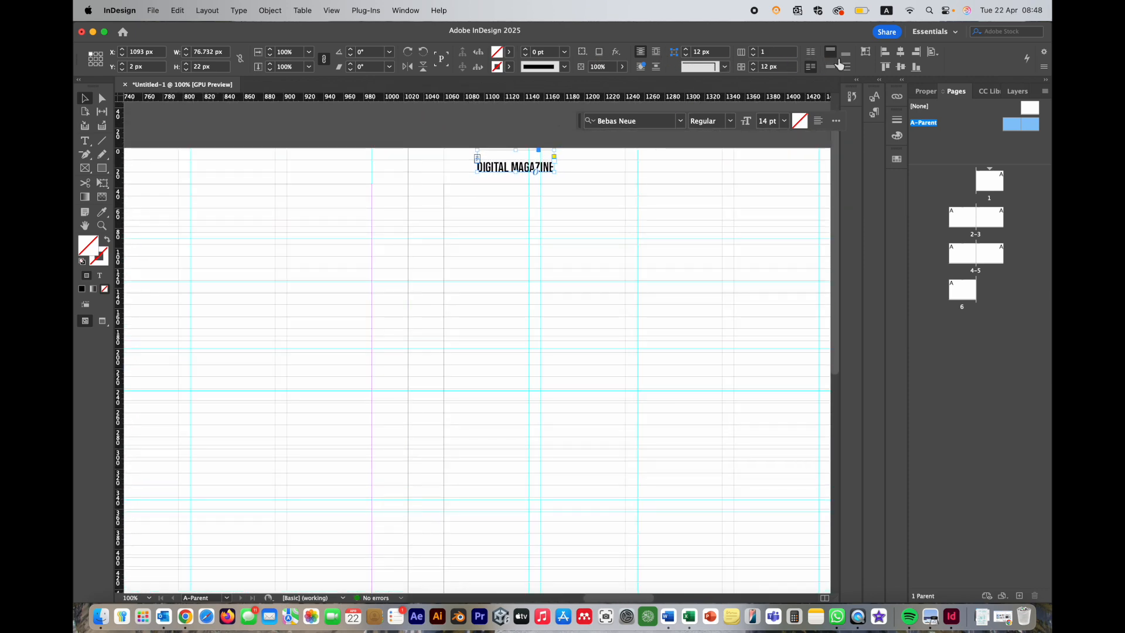
click(900, 53)
scroll(675, 209, right, 1)
scroll(676, 209, right, 8)
scroll(676, 209, left, 10)
scroll(674, 211, down, 2)
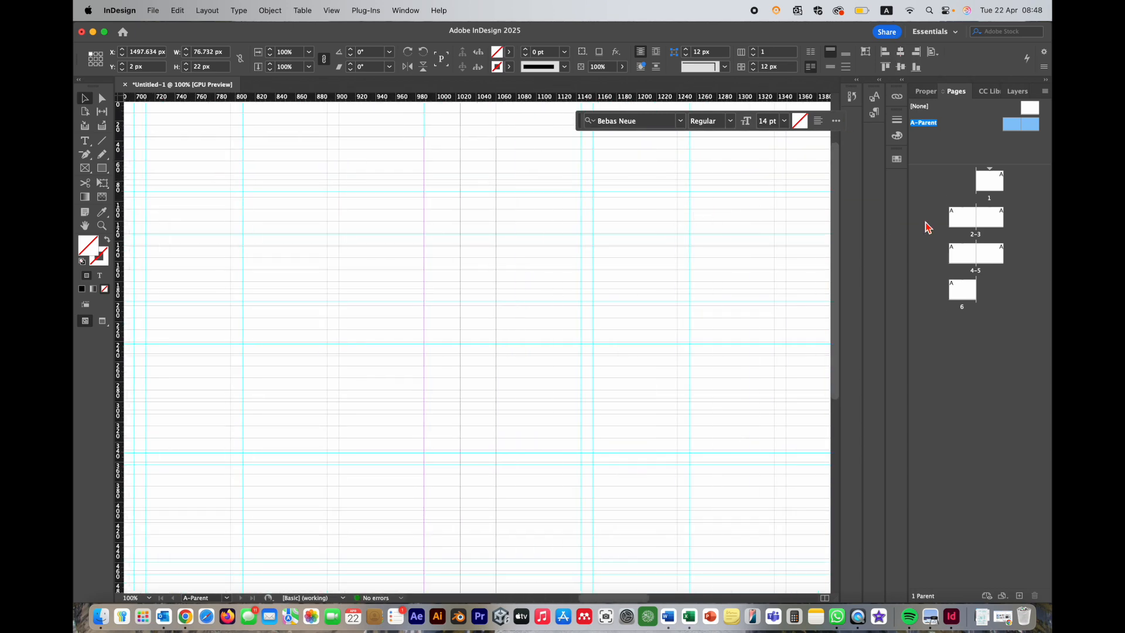
Open the 2-3 spread and check the header and page number placement on the document pages
double_click(973, 234)
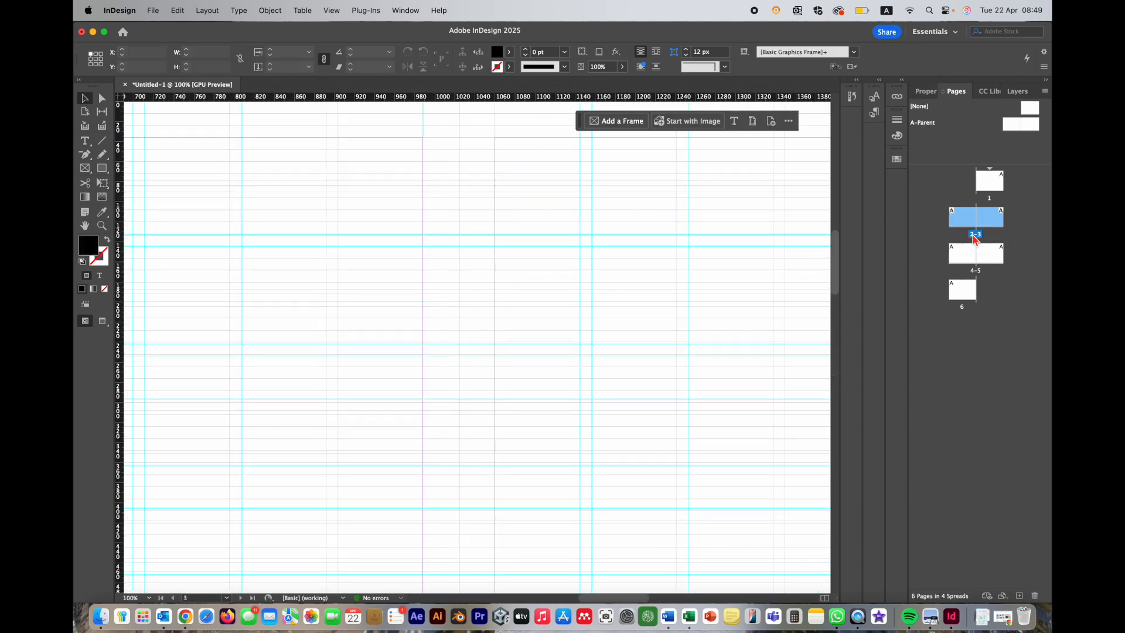
scroll(670, 234, up, 3)
scroll(670, 234, down, 4)
scroll(650, 232, left, 4)
scroll(594, 223, up, 1)
scroll(594, 223, right, 9)
scroll(734, 178, left, 7)
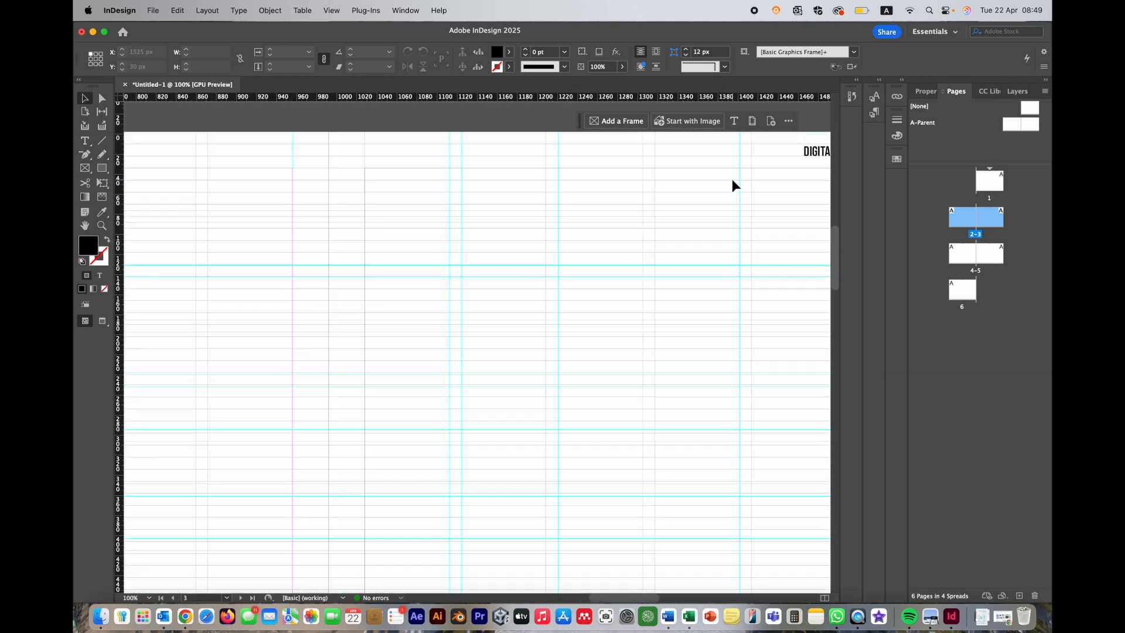
scroll(266, 180, up, 1)
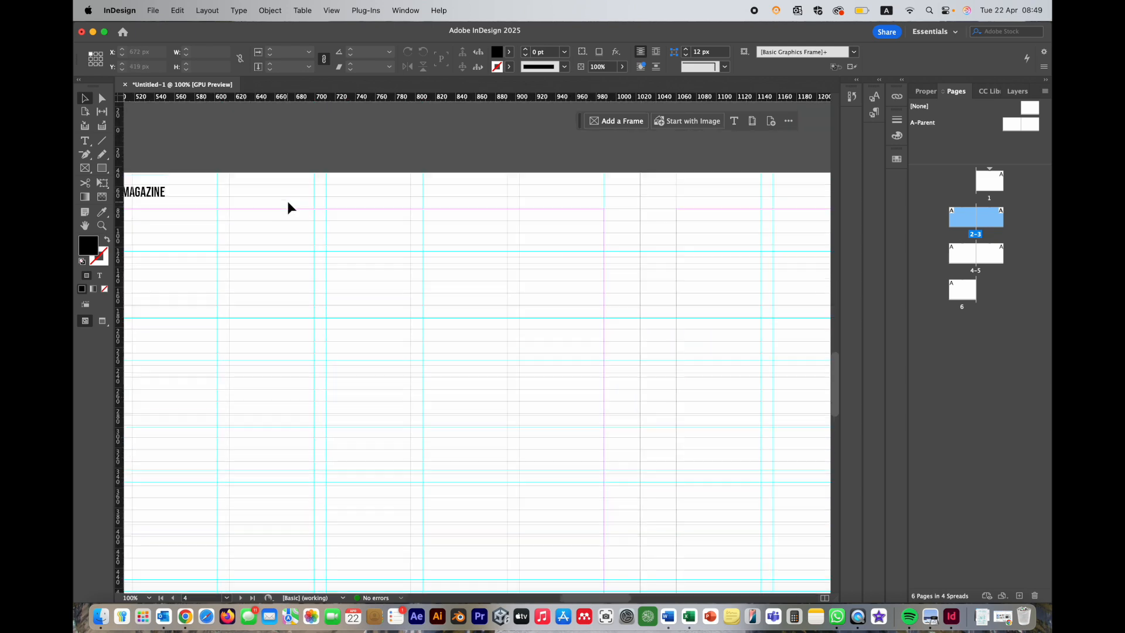
scroll(460, 427, down, 15)
scroll(460, 427, left, 3)
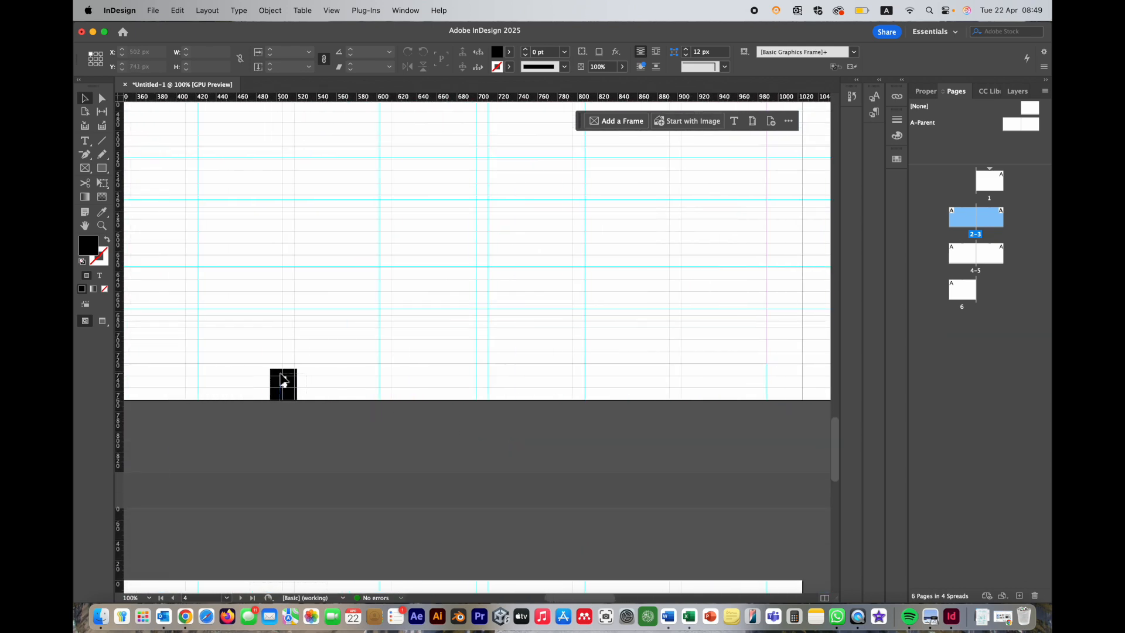
Reopen the A-Parent spread and review the headers and page numbers across both of its pages
double_click(920, 129)
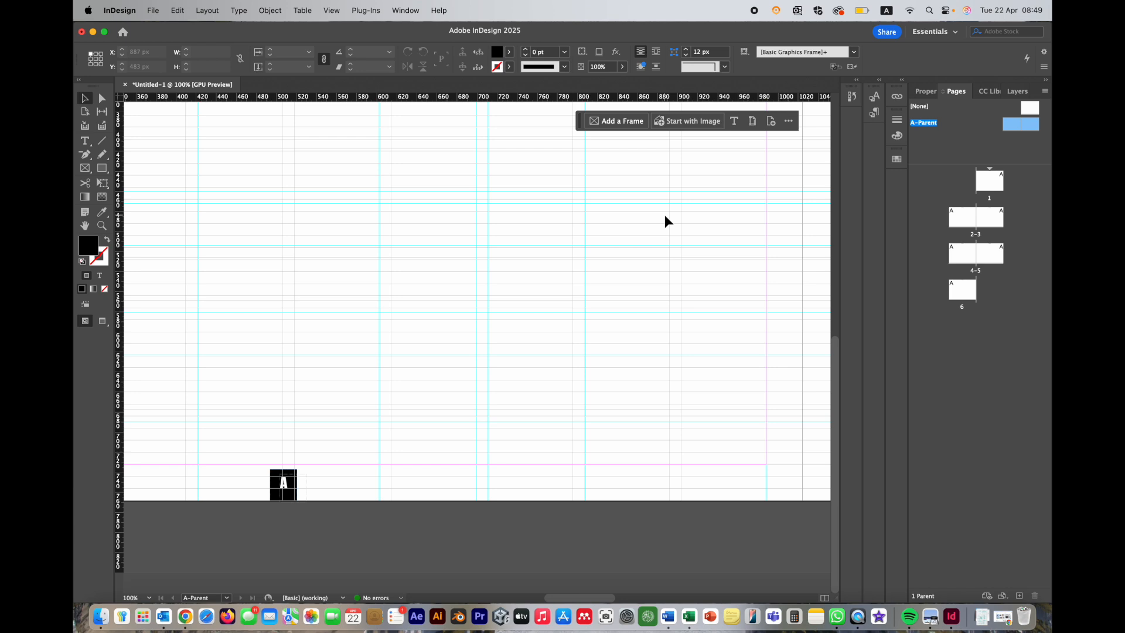
key(super+minus)
key(super+minus)
key(super+minus)
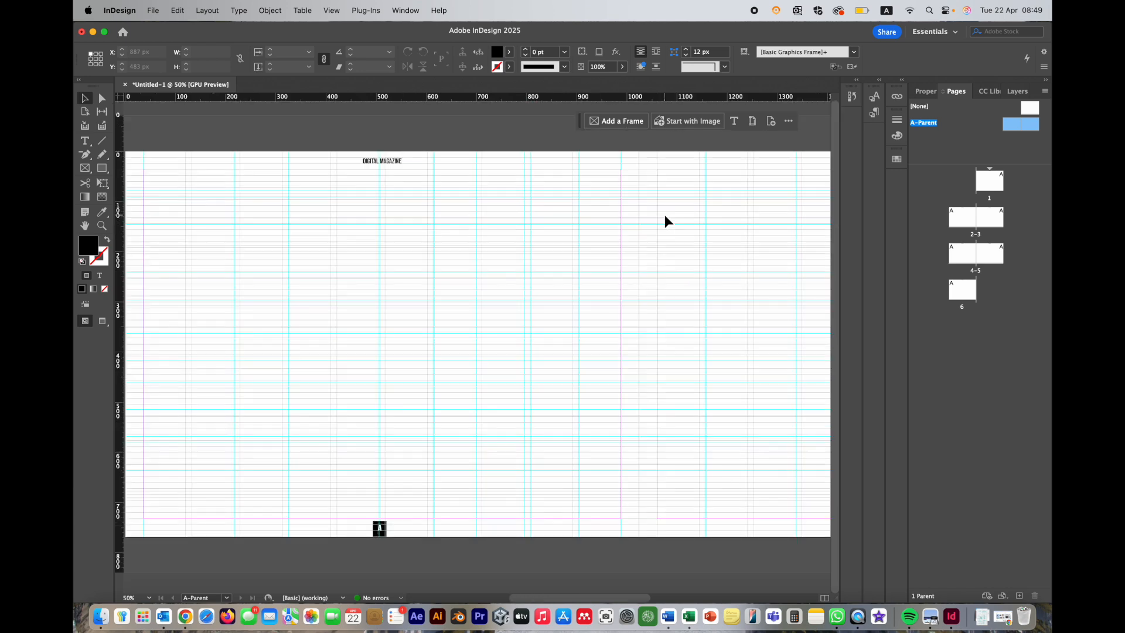
scroll(665, 215, right, 5)
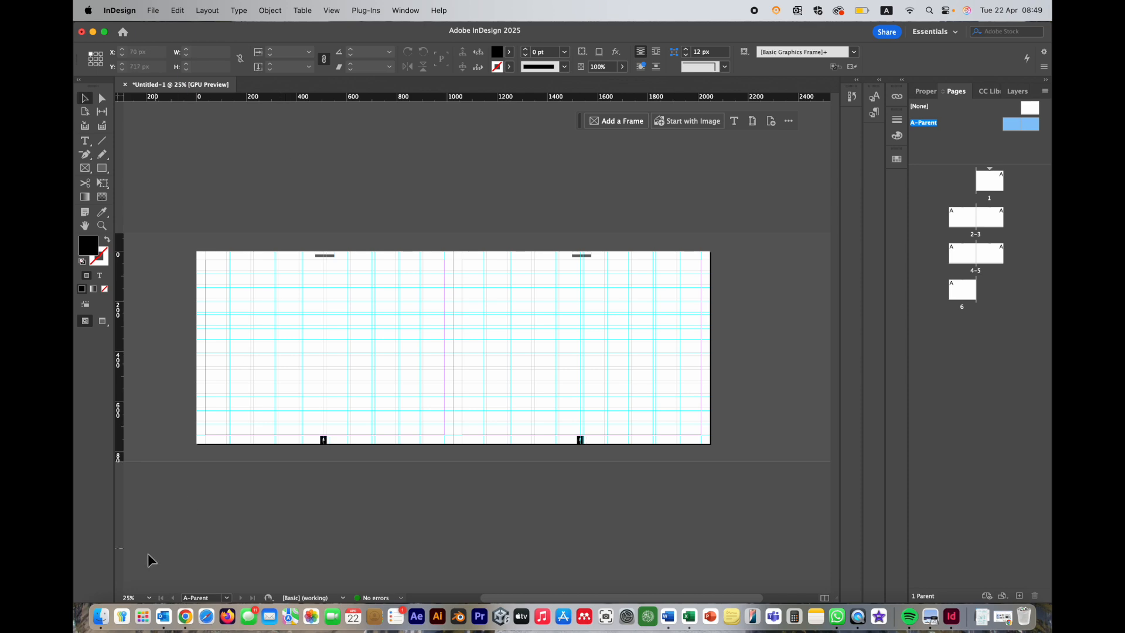
Narrow the layout program's window so the hand-drawn page sketches show beside it
drag(389, 33, 567, 35)
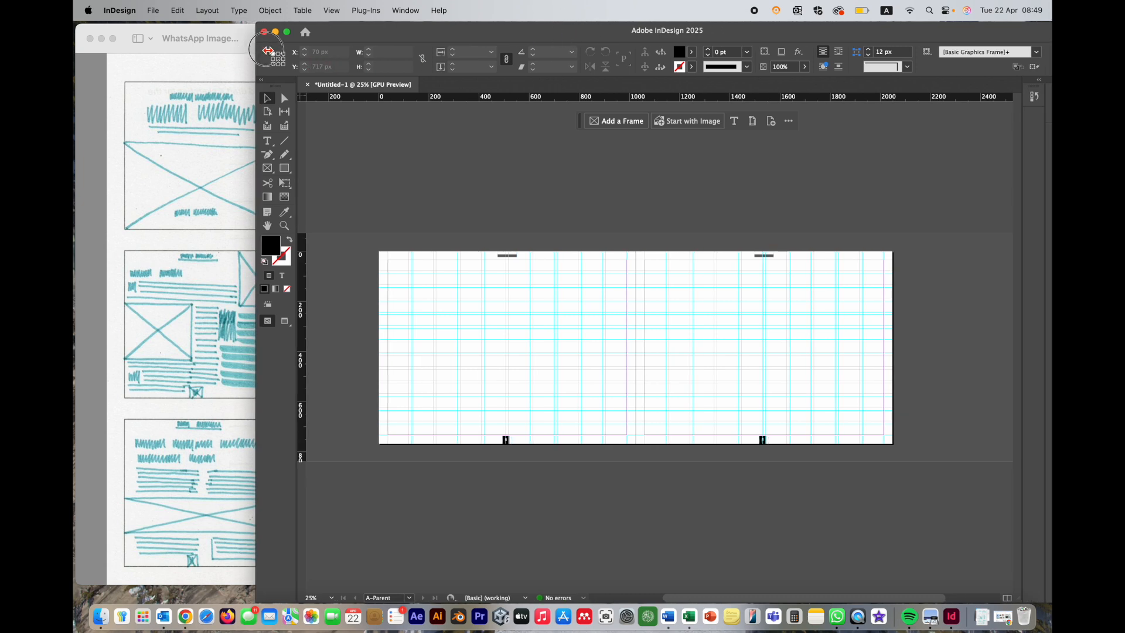
drag(256, 57, 472, 59)
double_click(610, 36)
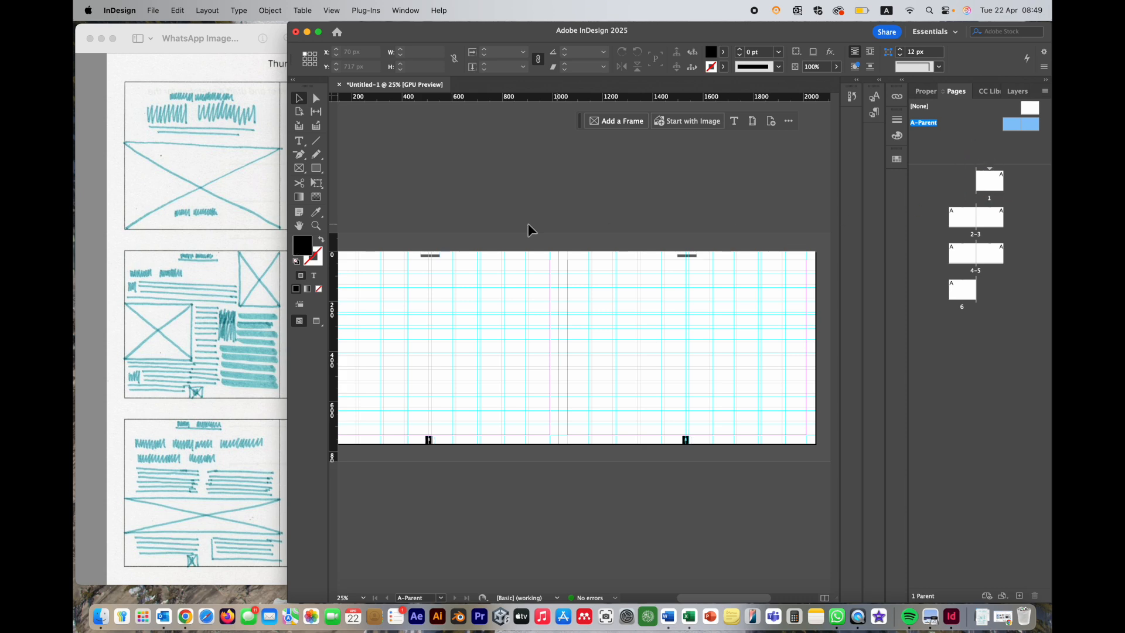
Open page 1 and apply the [None] parent to it
double_click(992, 192)
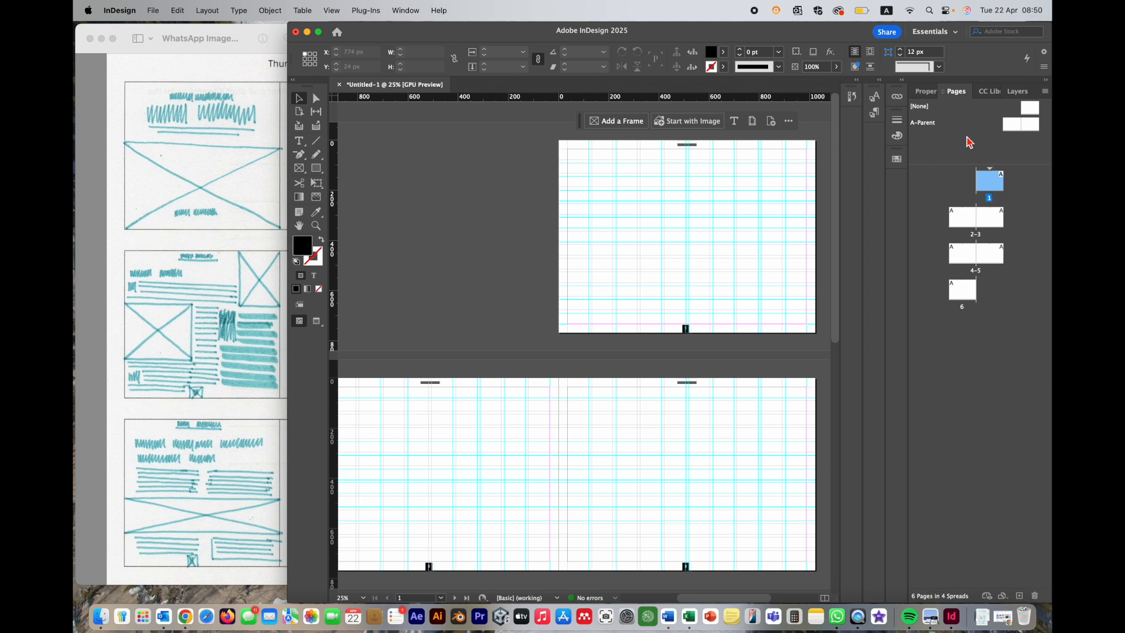
click(1029, 108)
mouse_move(1030, 108)
mouse_down()
mouse_move(999, 156)
mouse_move(995, 189)
mouse_up()
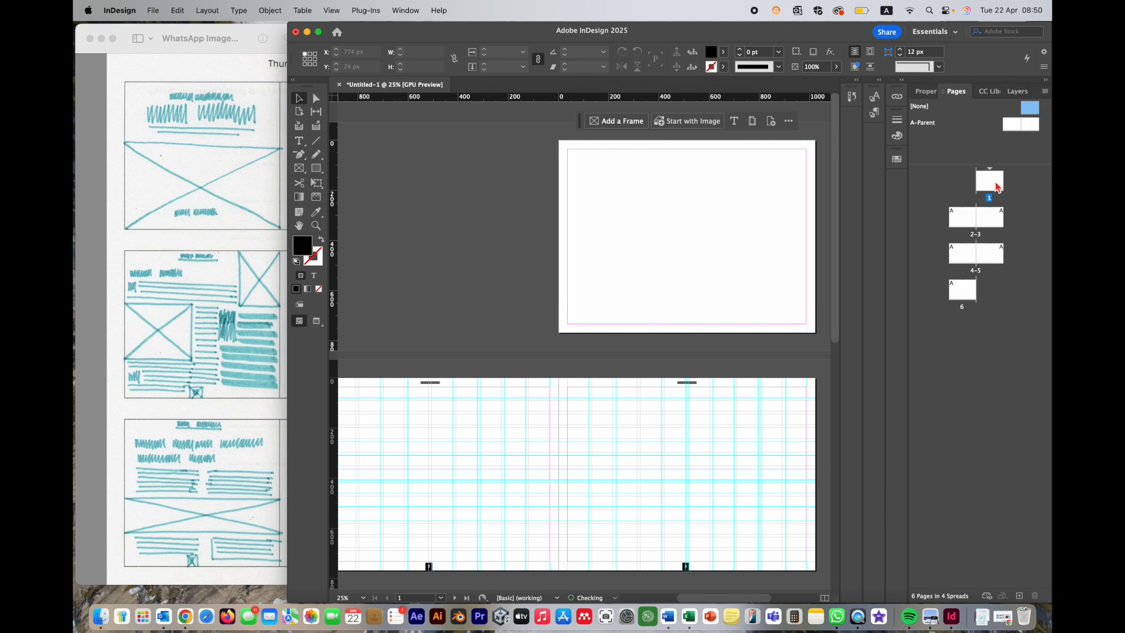
Draw a rectangular image frame about 1005 by 504 px across the lower part of page 1, starting at X 0 px, Y 264 px
scroll(785, 205, right, 1)
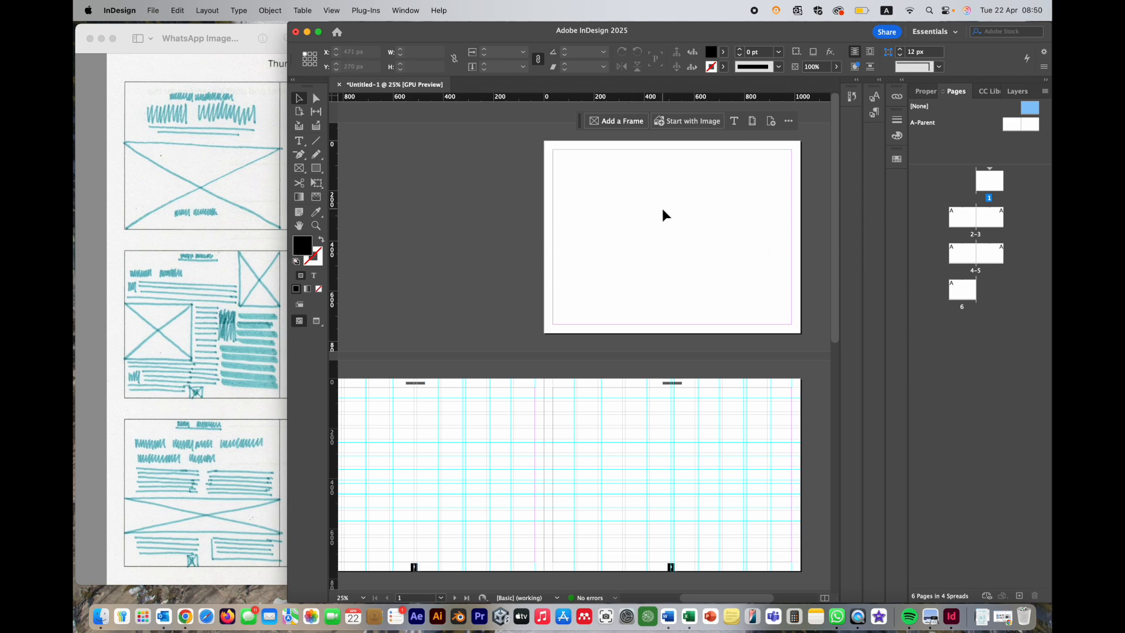
click(299, 169)
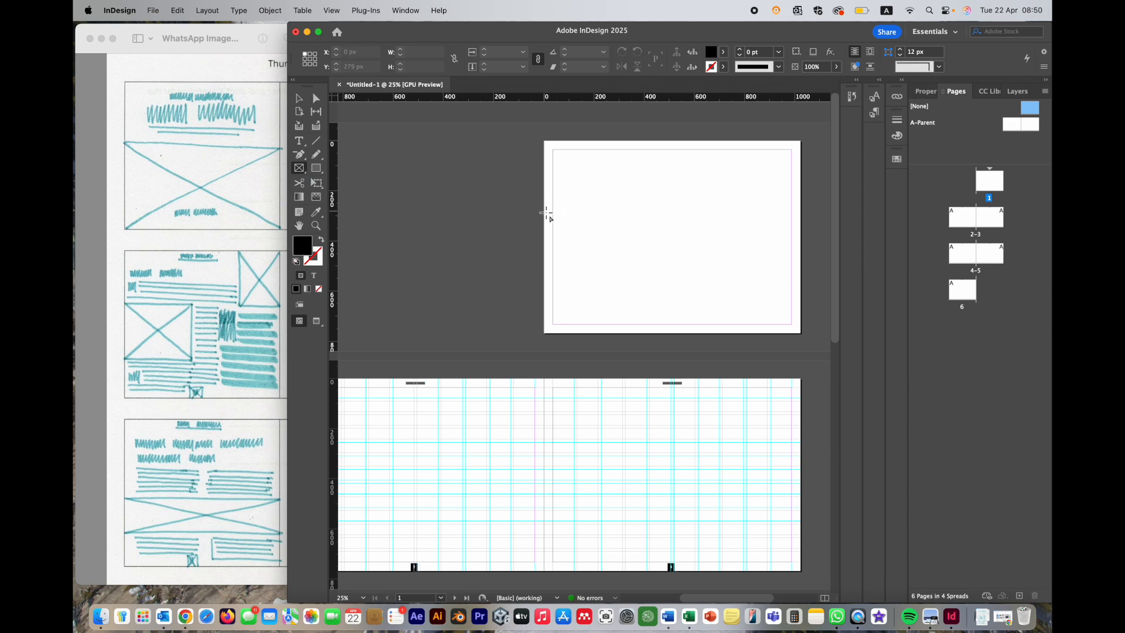
drag(545, 209, 796, 332)
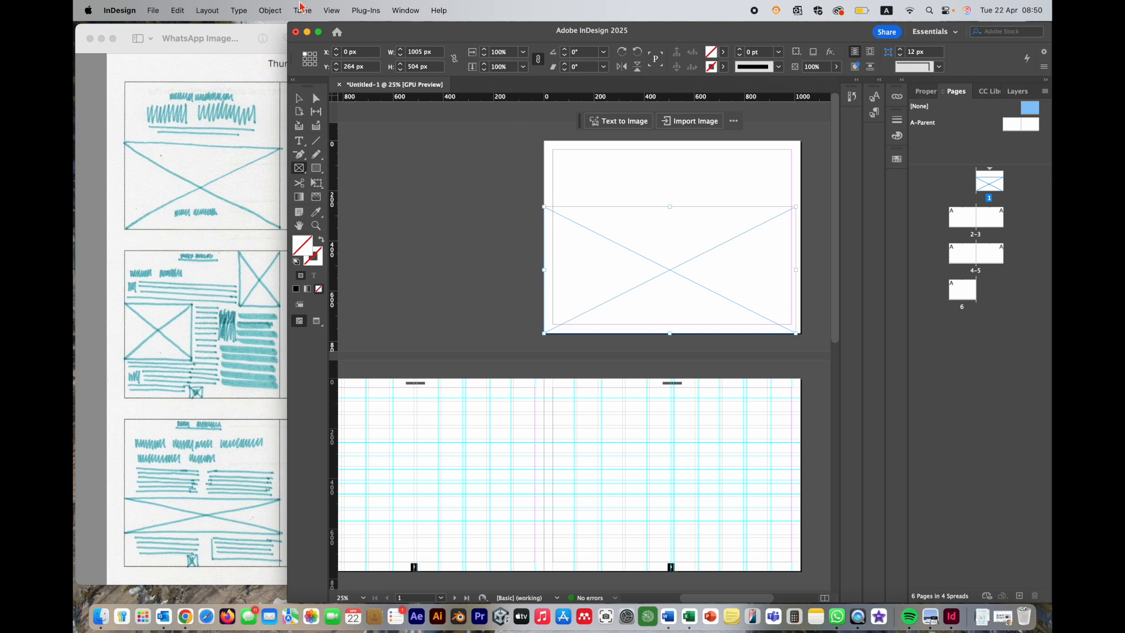
Extend the cover image frame's right side to the page edge, making it 1024 px wide
key(super+equal)
scroll(593, 223, right, 3)
scroll(592, 223, down, 1)
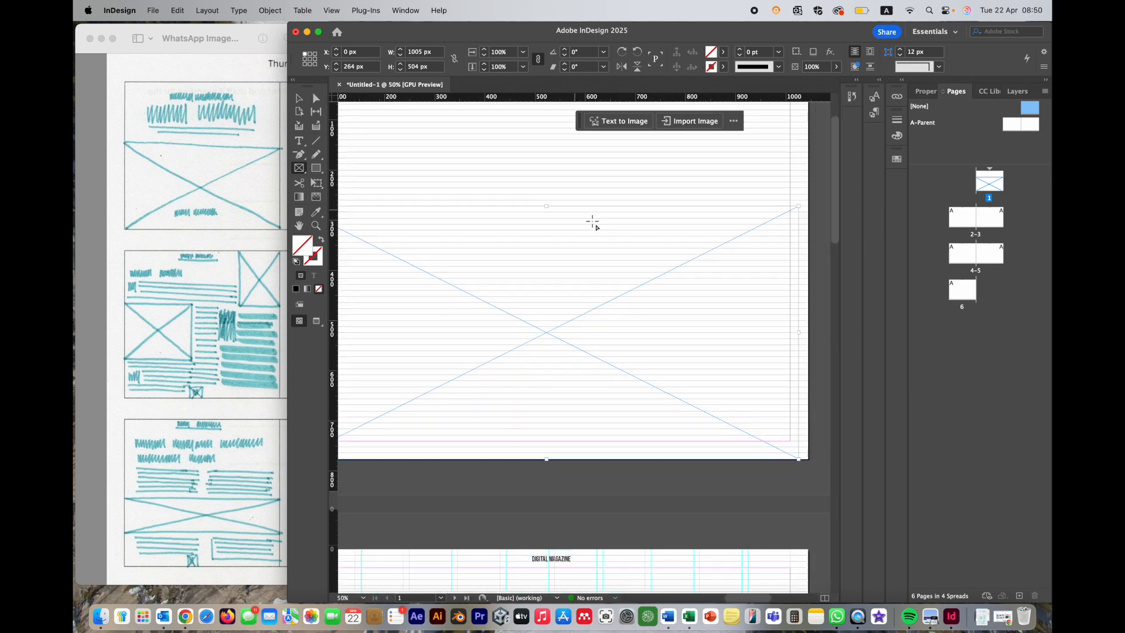
click(298, 98)
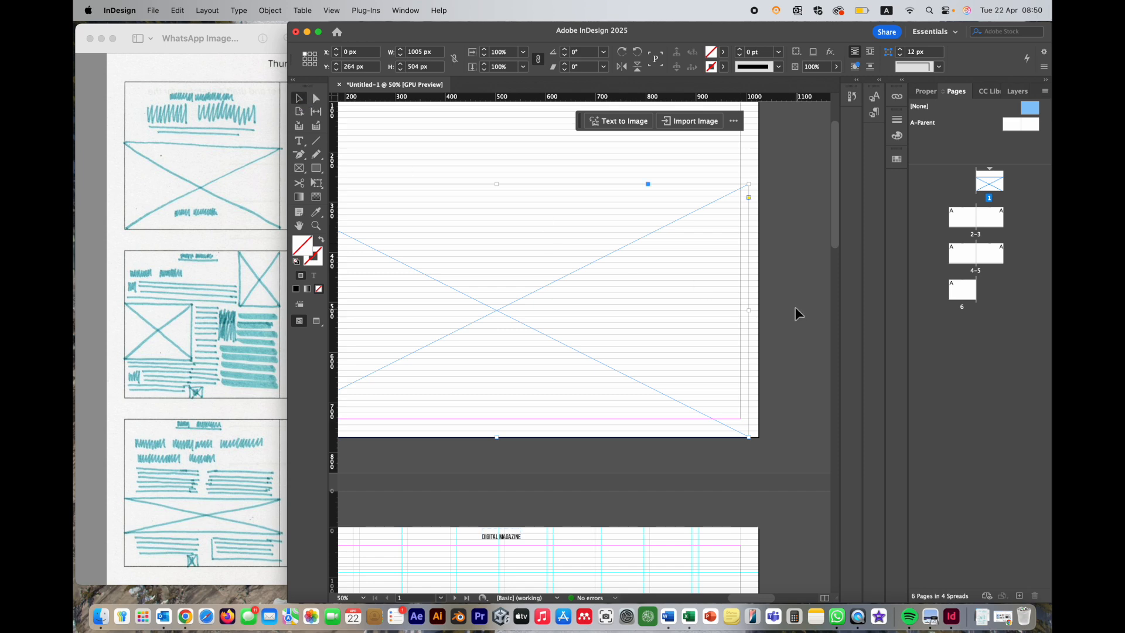
drag(749, 311, 759, 311)
scroll(712, 314, left, 3)
scroll(712, 313, down, 1)
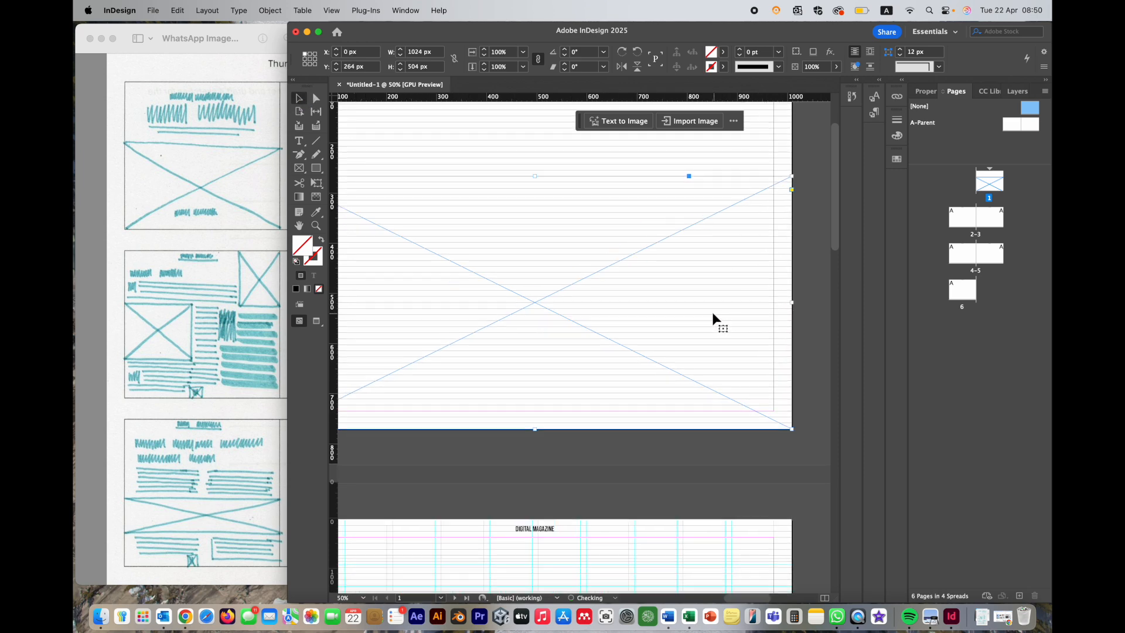
scroll(710, 317, left, 3)
scroll(710, 316, up, 1)
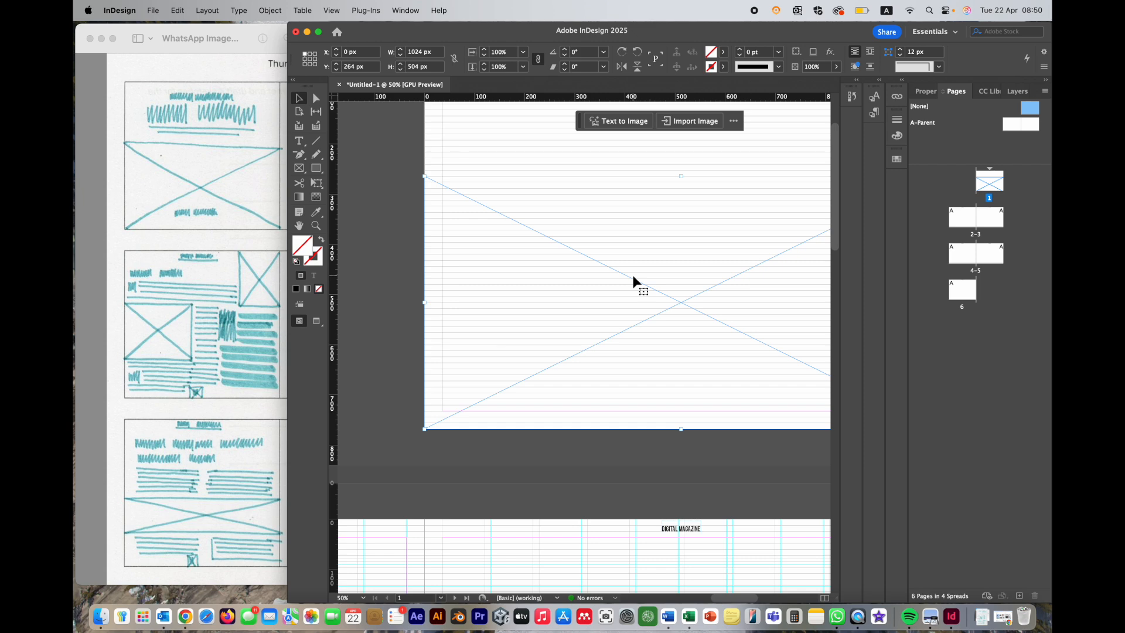
scroll(650, 266, right, 2)
scroll(650, 266, up, 1)
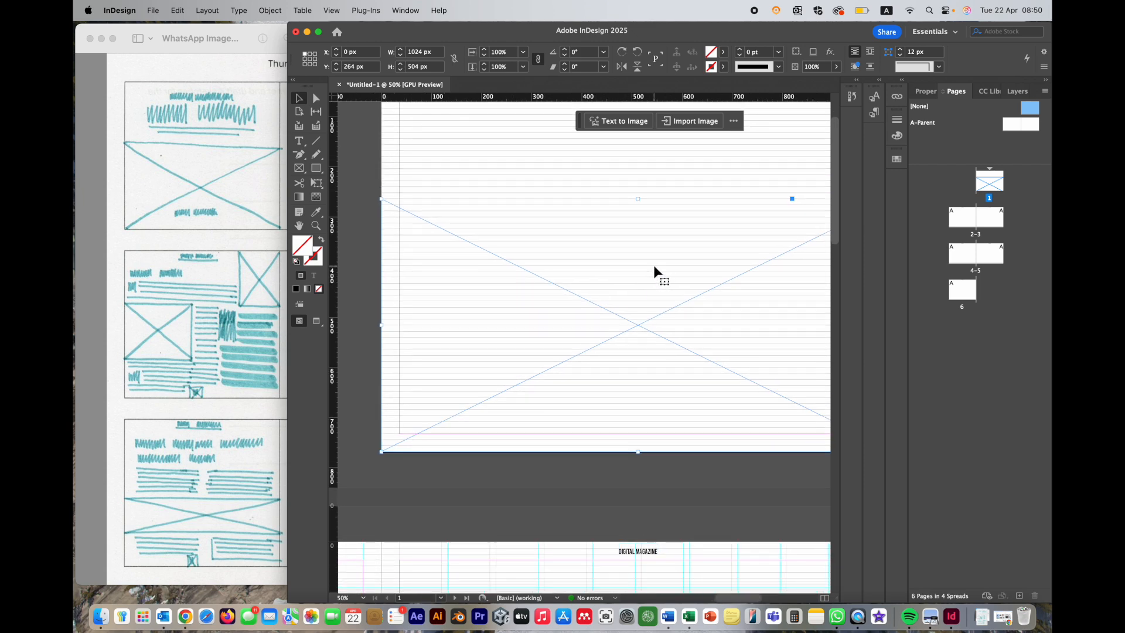
key(super+minus)
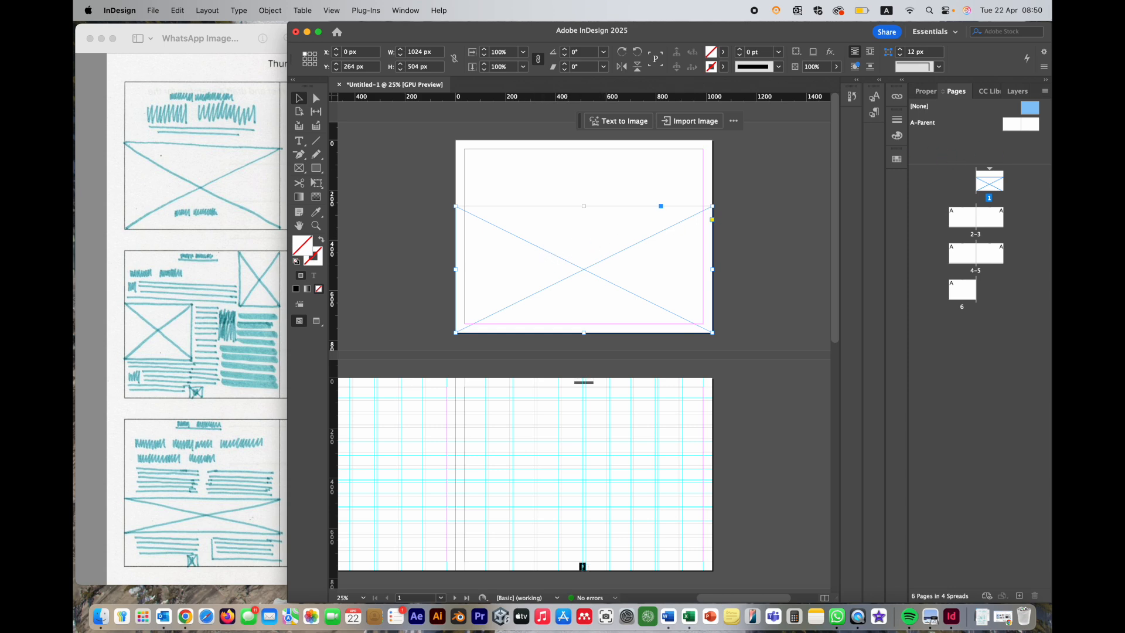
Move the cover image frame from the master items layer to the unlocked picture layer at X 0 px, Y 264 px, and lock master items
click(1017, 92)
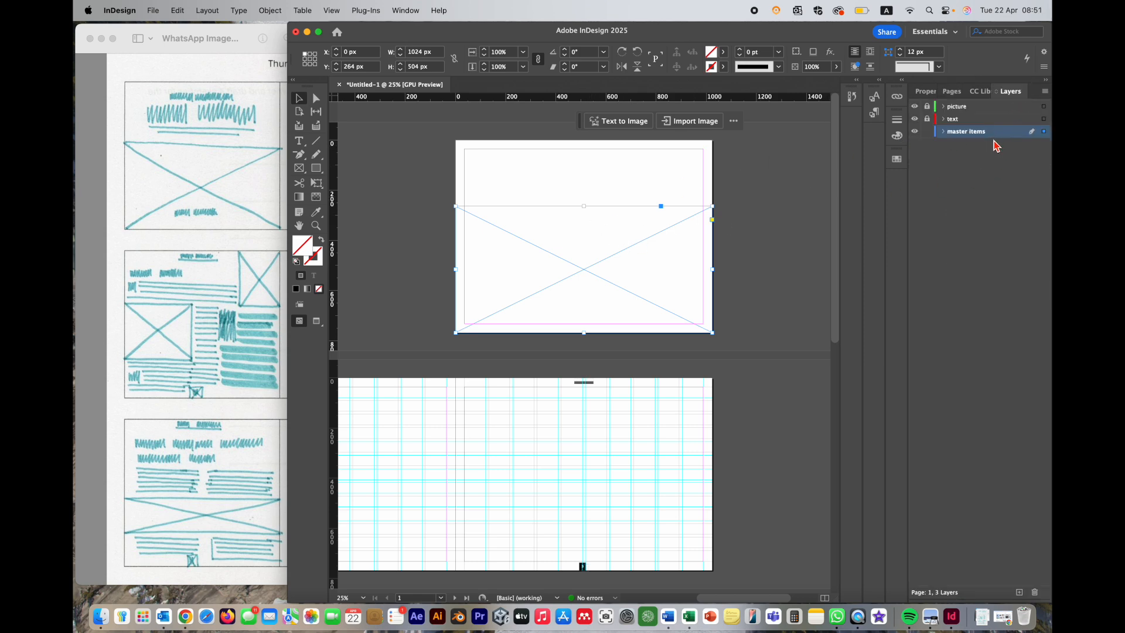
key(Delete)
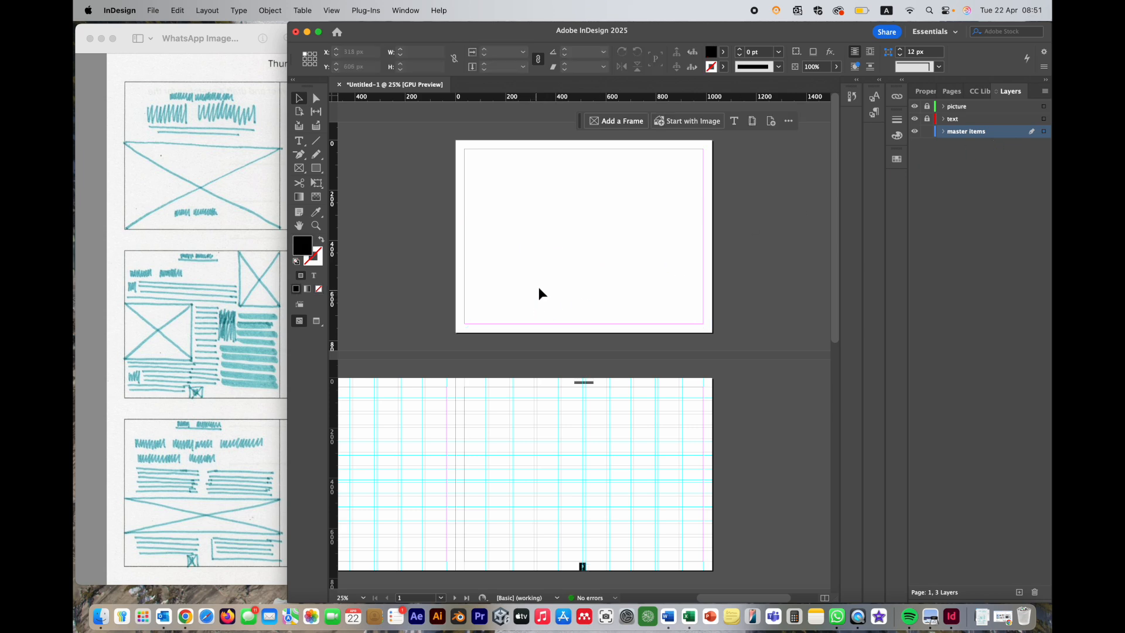
click(927, 132)
click(927, 106)
click(976, 109)
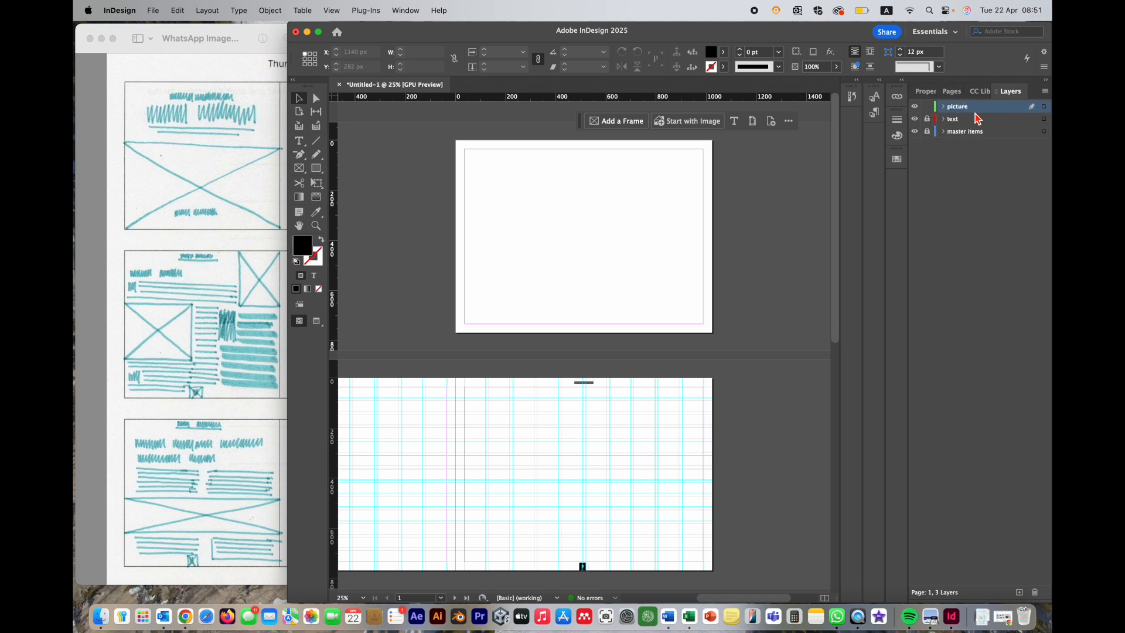
click(479, 301)
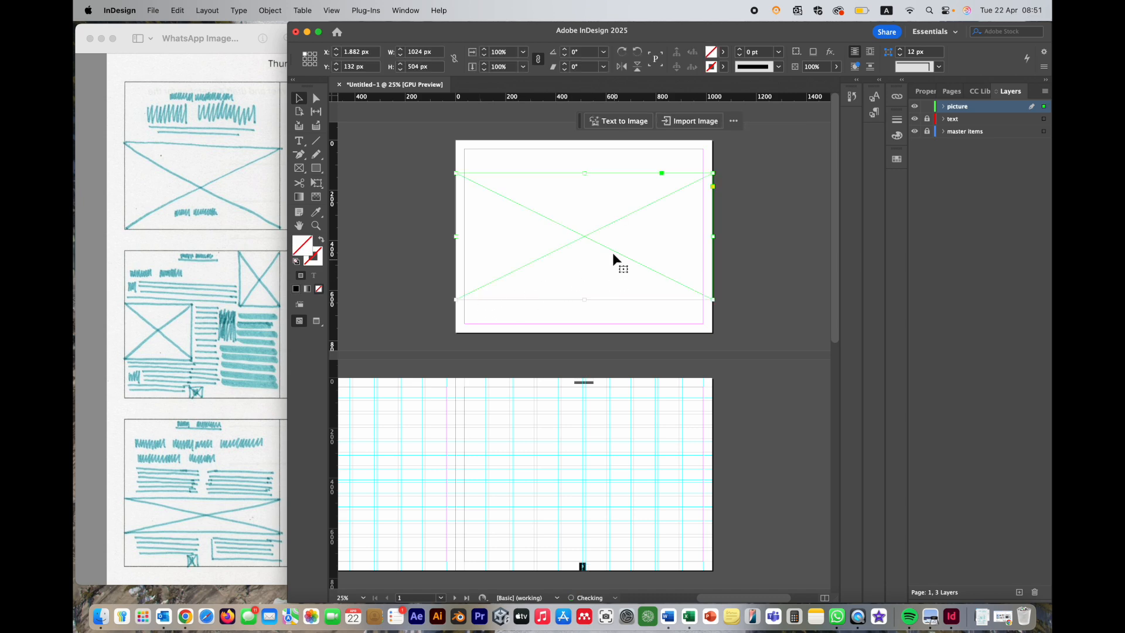
drag(588, 241, 585, 273)
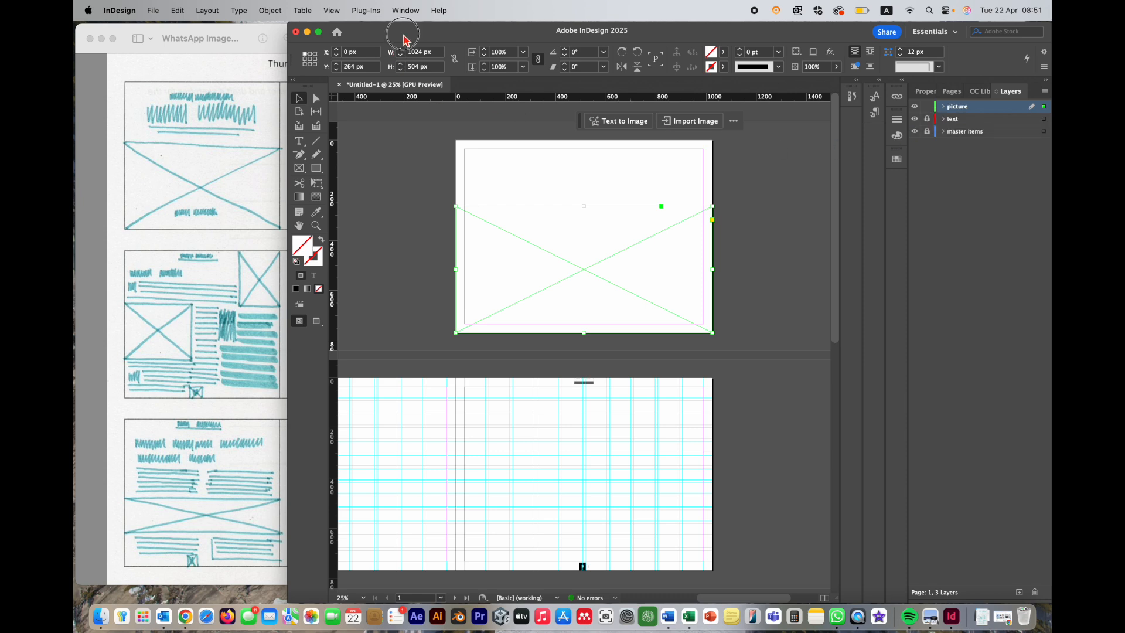
Rearrange the sketch and layout windows side by side so more of both columns of page sketches shows
drag(404, 42, 509, 46)
click(248, 50)
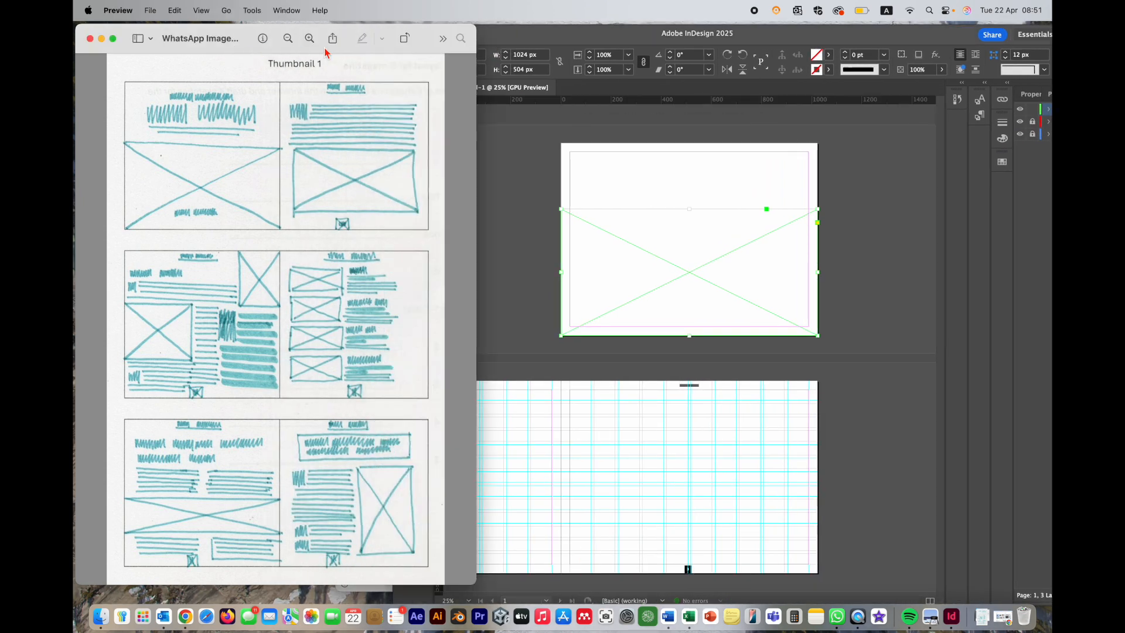
drag(434, 33, 404, 32)
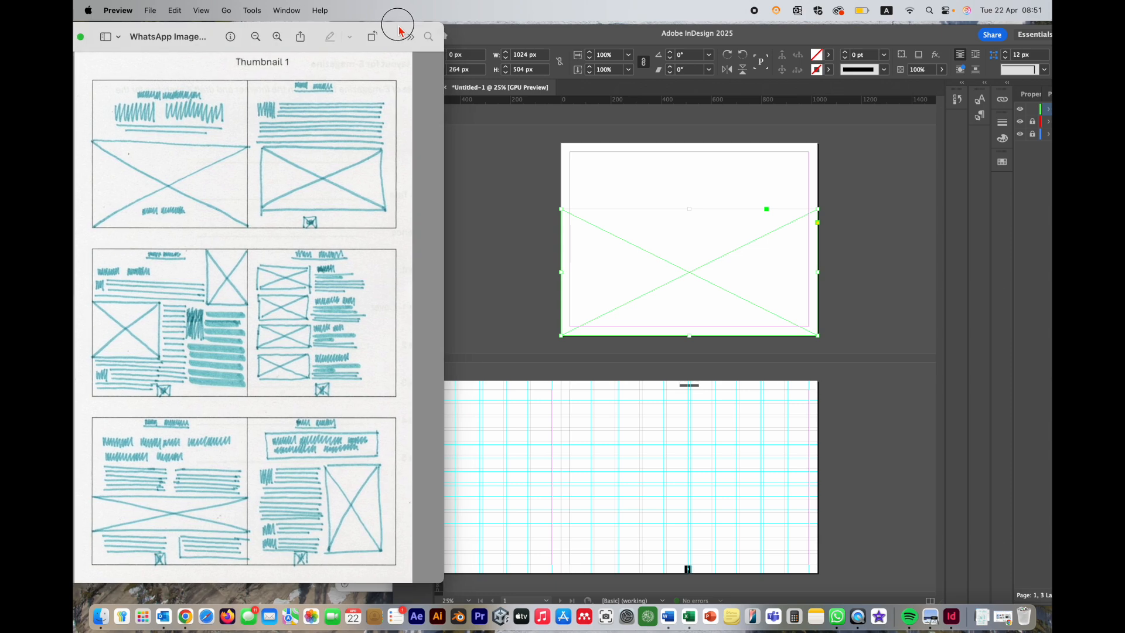
mouse_move(572, 43)
mouse_down()
mouse_move(599, 44)
mouse_move(568, 41)
mouse_up()
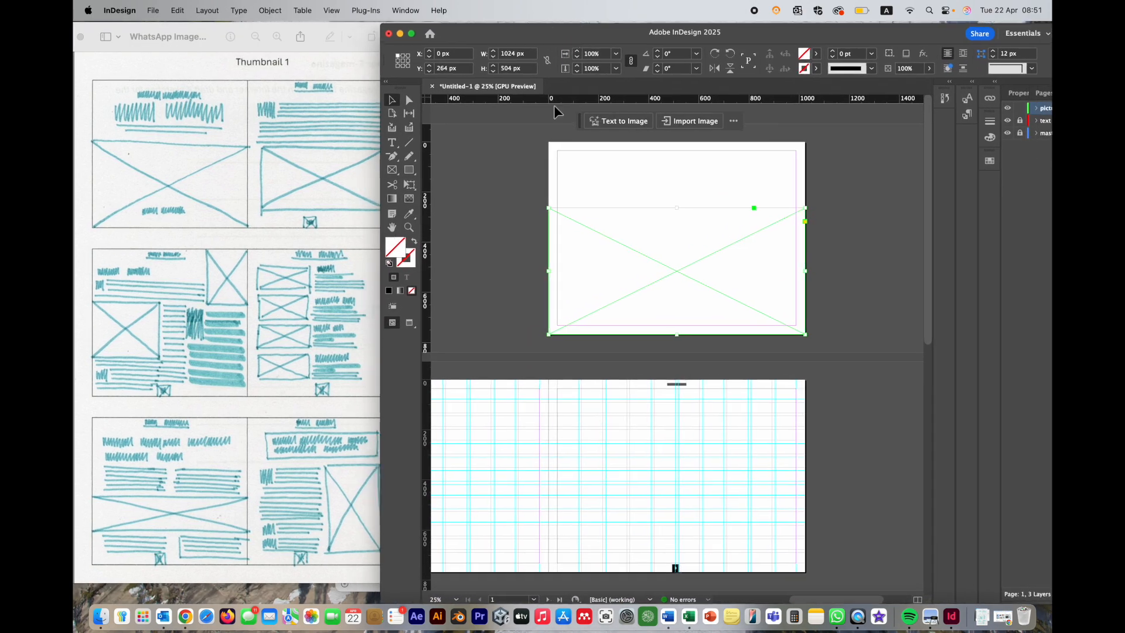
Draw an image frame about 952 by 424 px between the margins on the lower part of page 2, starting at X 36 px, Y 308 px
scroll(680, 287, down, 3)
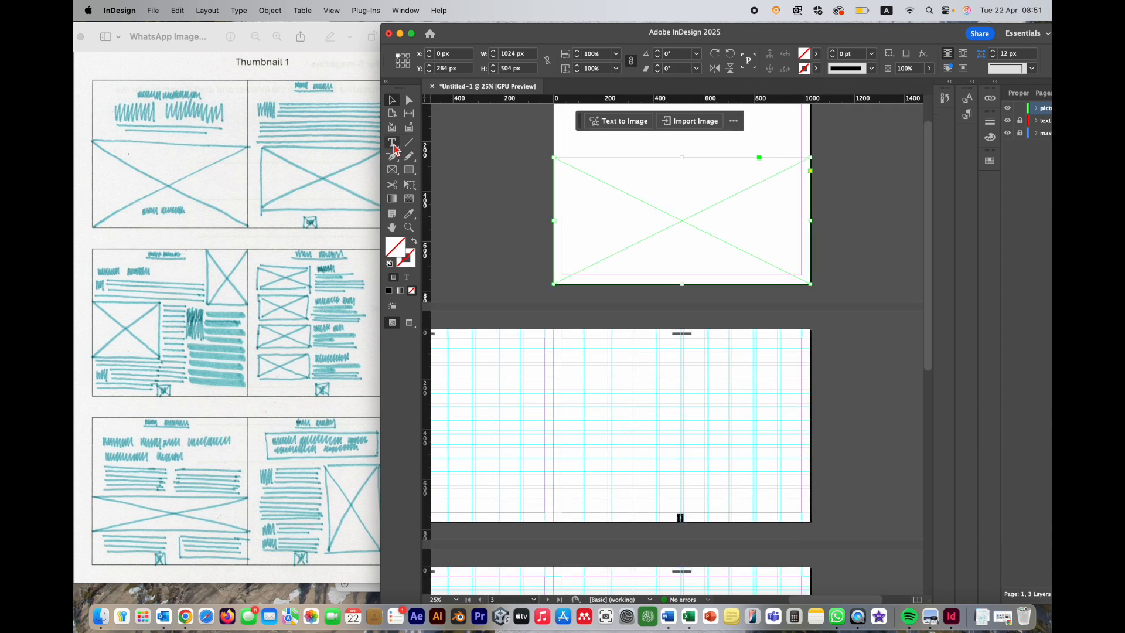
click(392, 169)
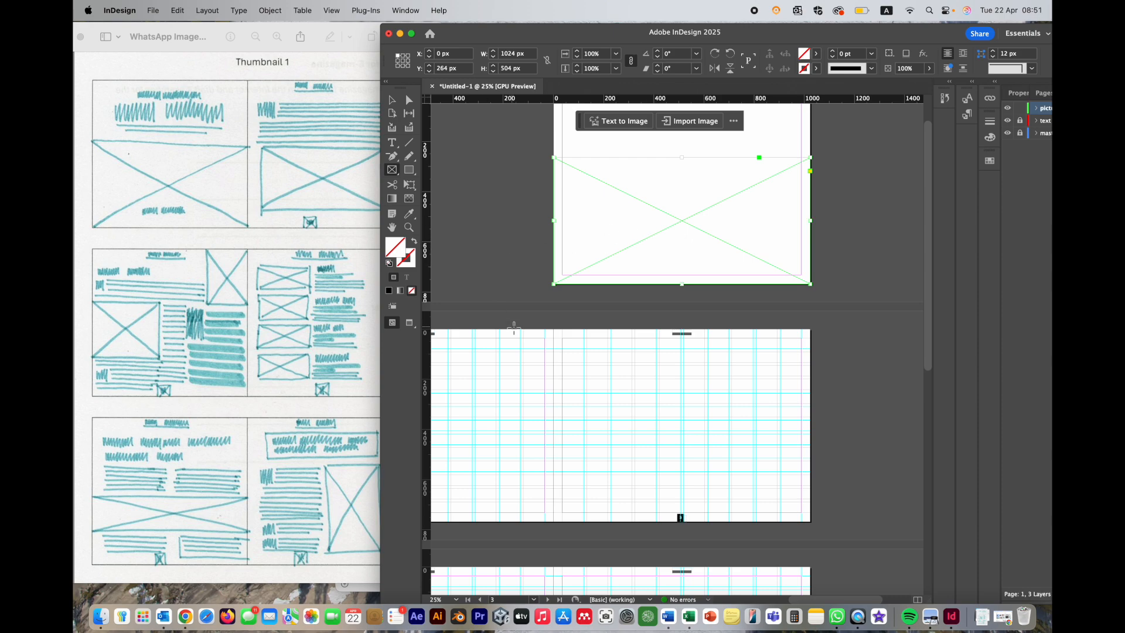
scroll(514, 328, down, 3)
scroll(514, 328, left, 2)
scroll(545, 335, down, 1)
scroll(545, 335, left, 3)
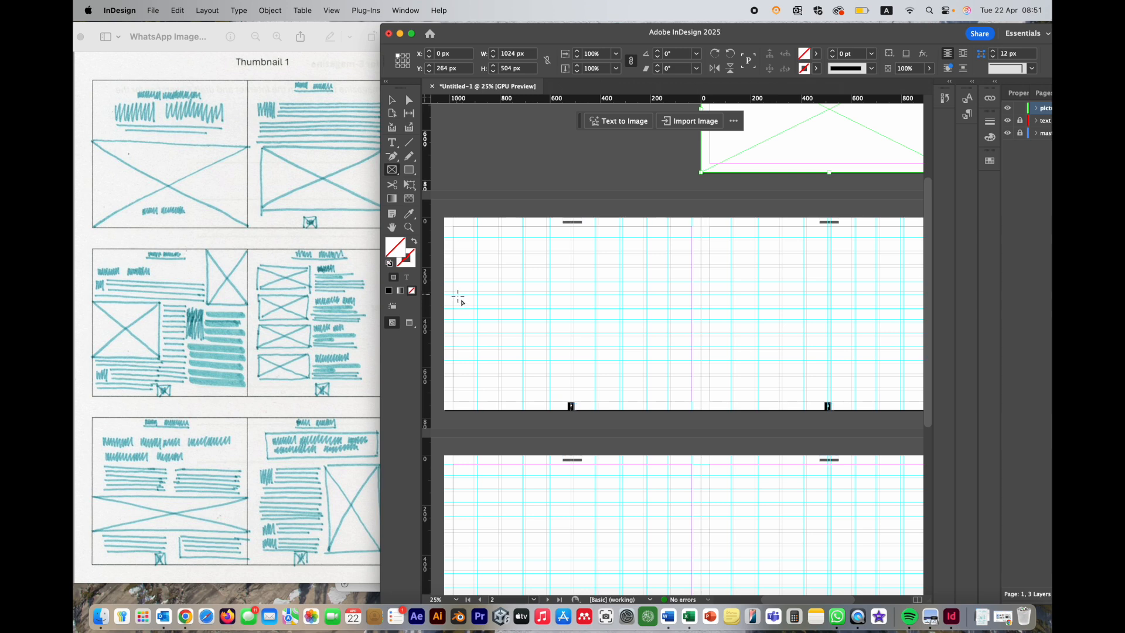
drag(455, 296, 690, 402)
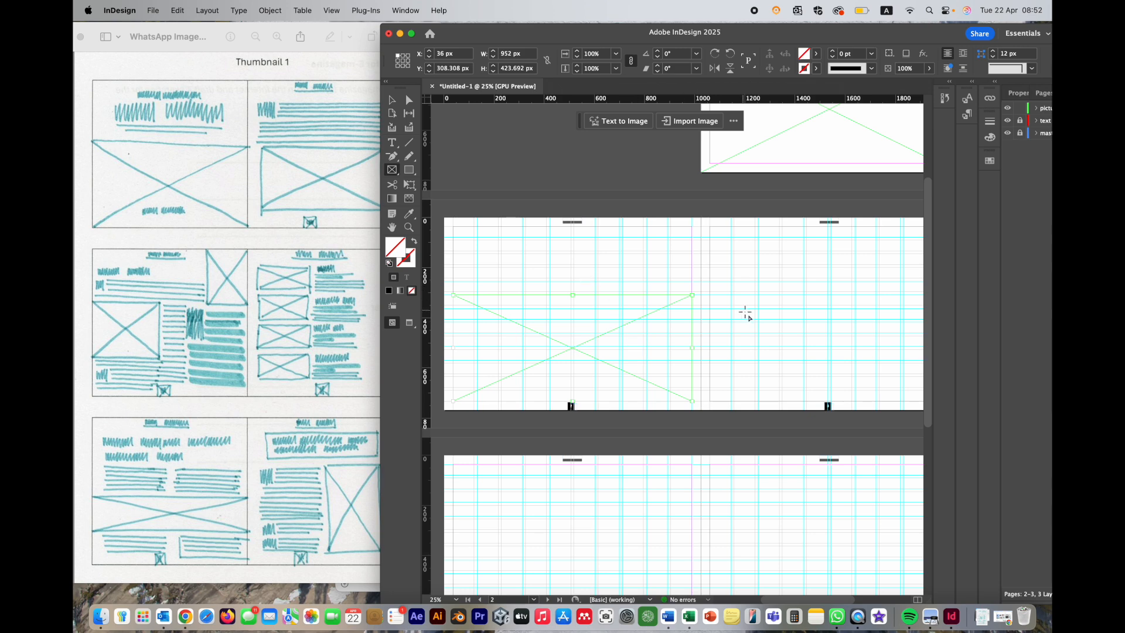
On page 3, draw an image frame about 321 by 354 px in the top-right corner and another about 410 by 260 px against the left edge
click(392, 100)
click(392, 170)
scroll(762, 270, right, 2)
drag(829, 209, 908, 298)
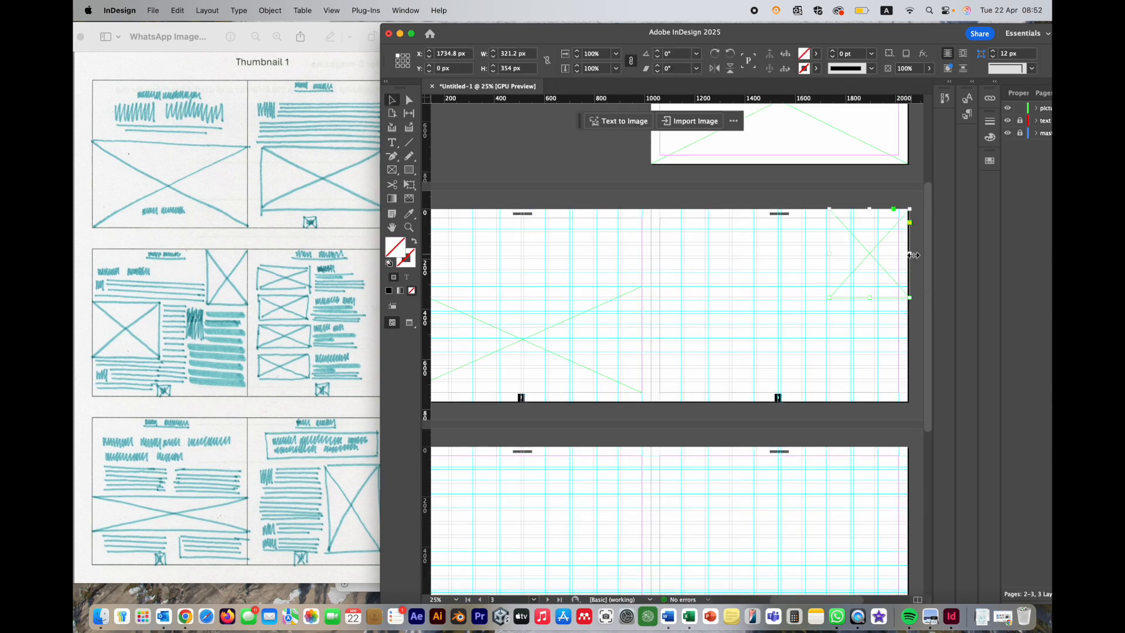
drag(652, 274, 754, 338)
key(super+equal)
key(super+minus)
Draw a column of four equal, evenly spaced image frames on page 4, about 458 by 708 px overall, starting at X 36 px, Y 36 px
scroll(884, 309, down, 5)
scroll(884, 308, left, 2)
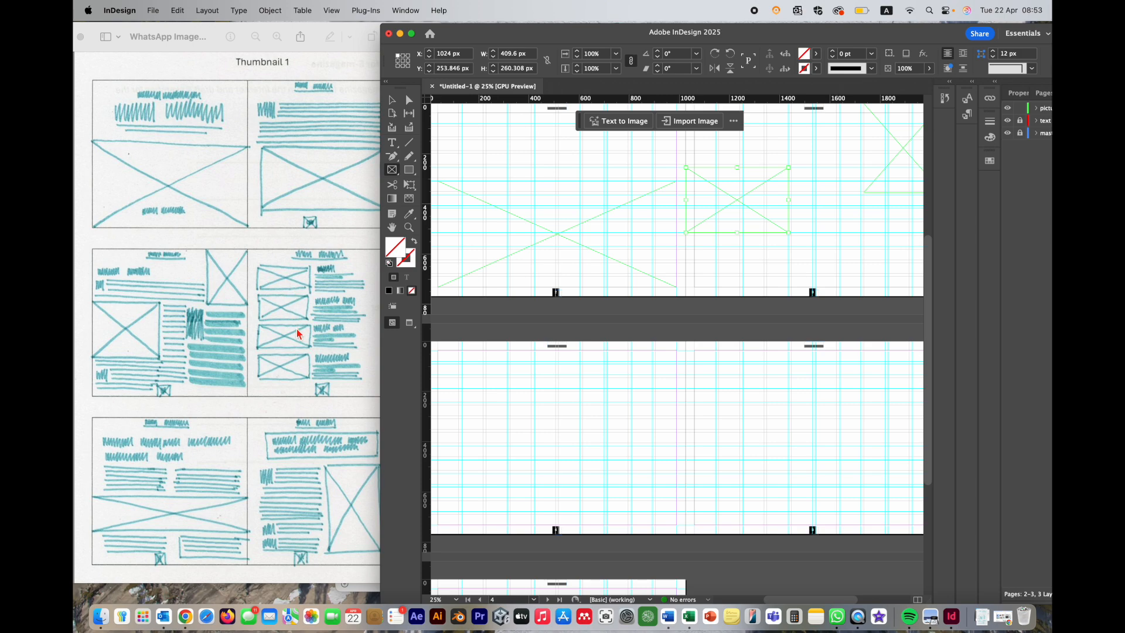
scroll(649, 326, down, 2)
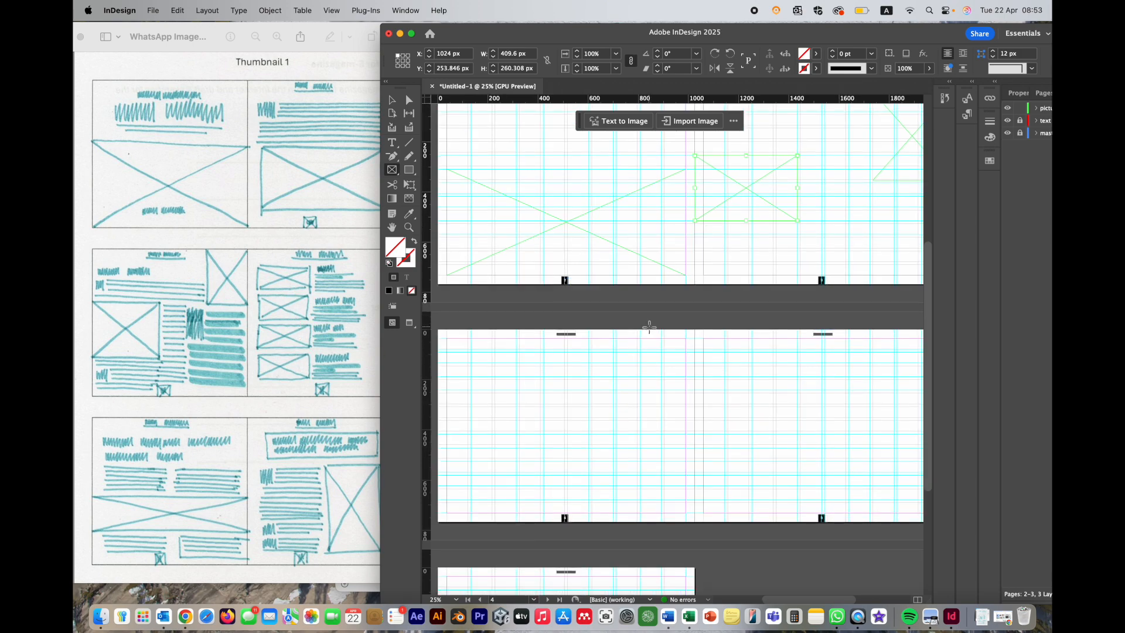
click(395, 173)
drag(449, 338, 562, 516)
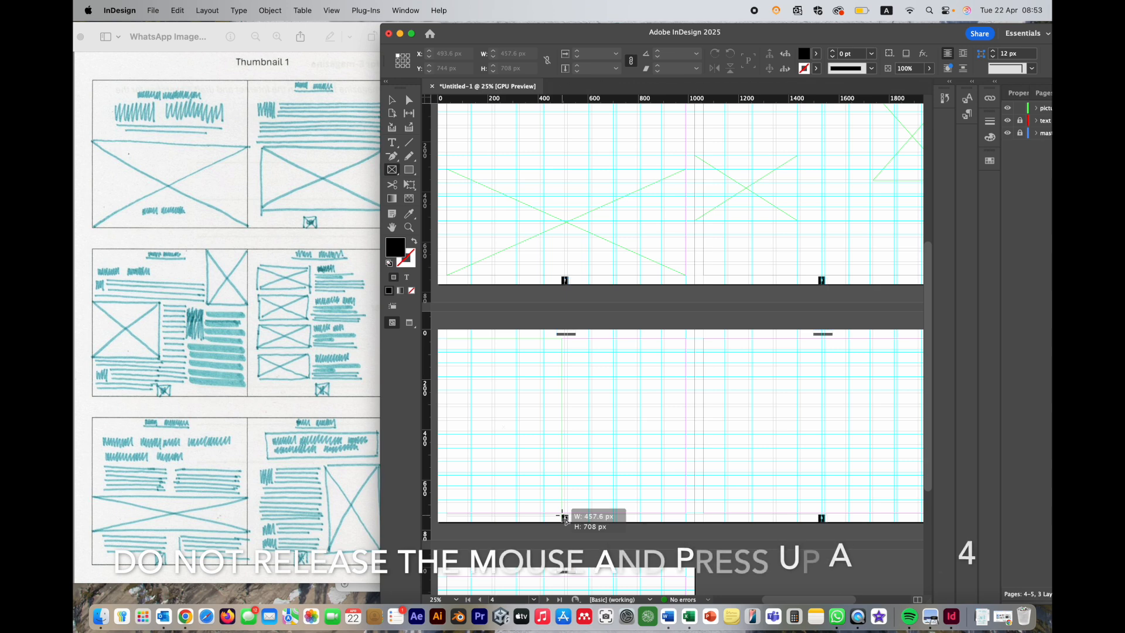
key(Up)
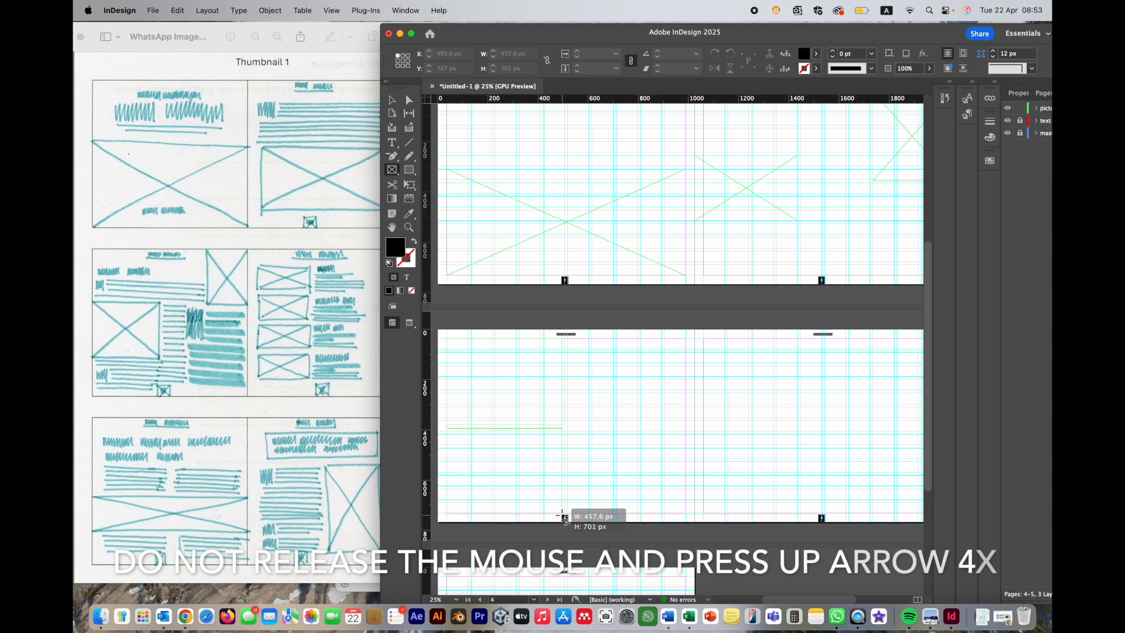
key(Up)
key(Up)
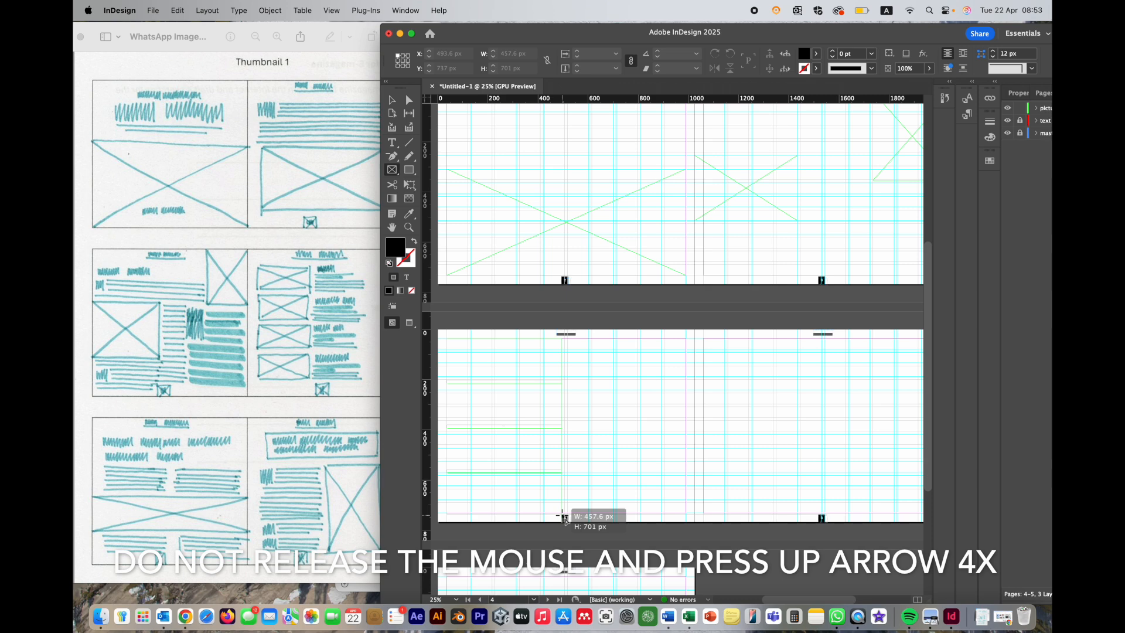
key(Up)
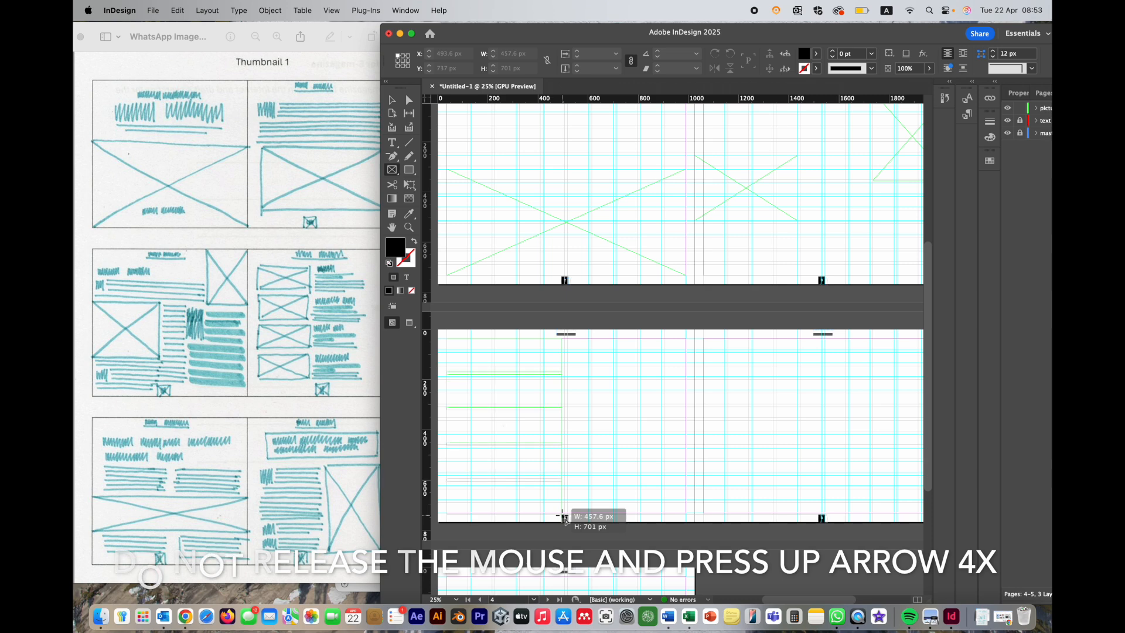
key(Down)
drag(562, 516, 563, 516)
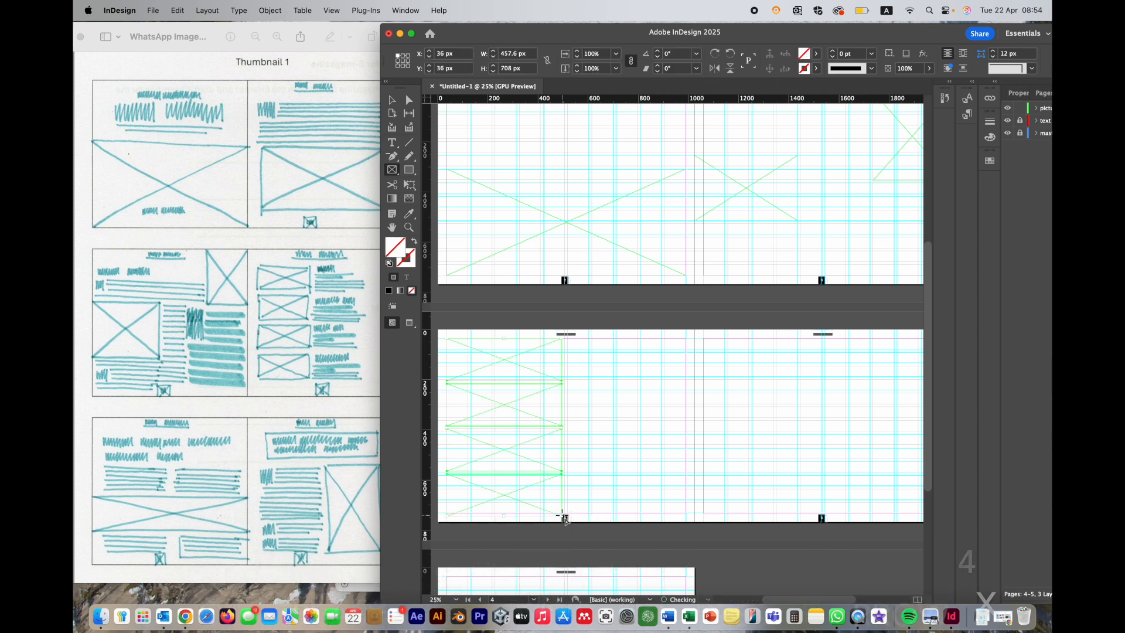
click(393, 103)
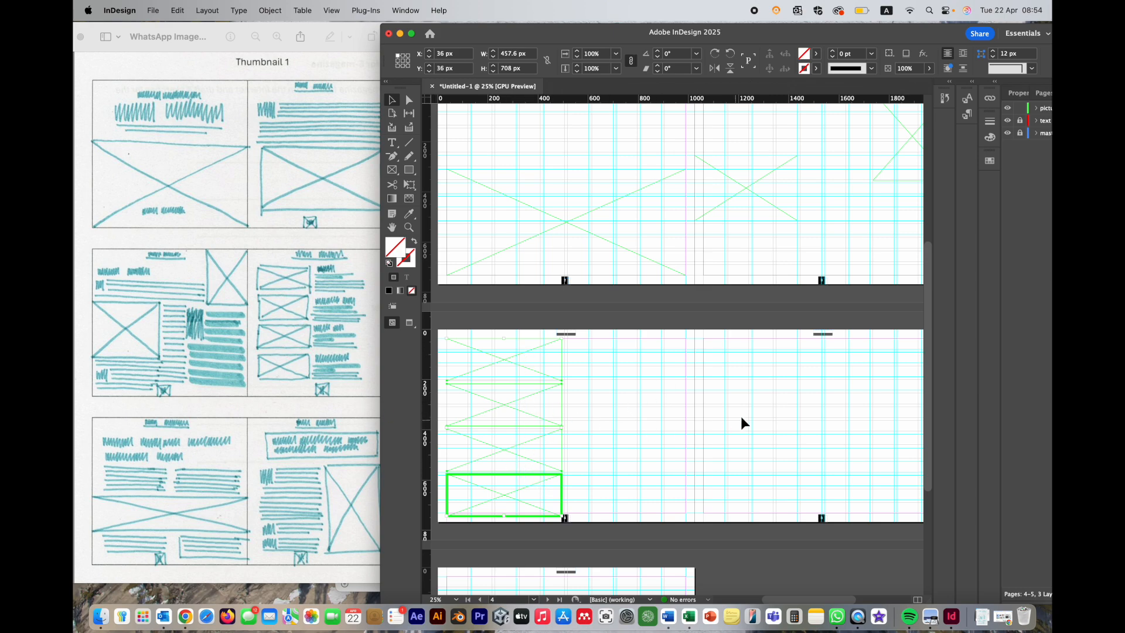
Draw an image frame about 1024 by 262 px across the full width of page 5, starting at Y 254 px
scroll(741, 417, down, 1)
scroll(740, 417, right, 2)
click(393, 171)
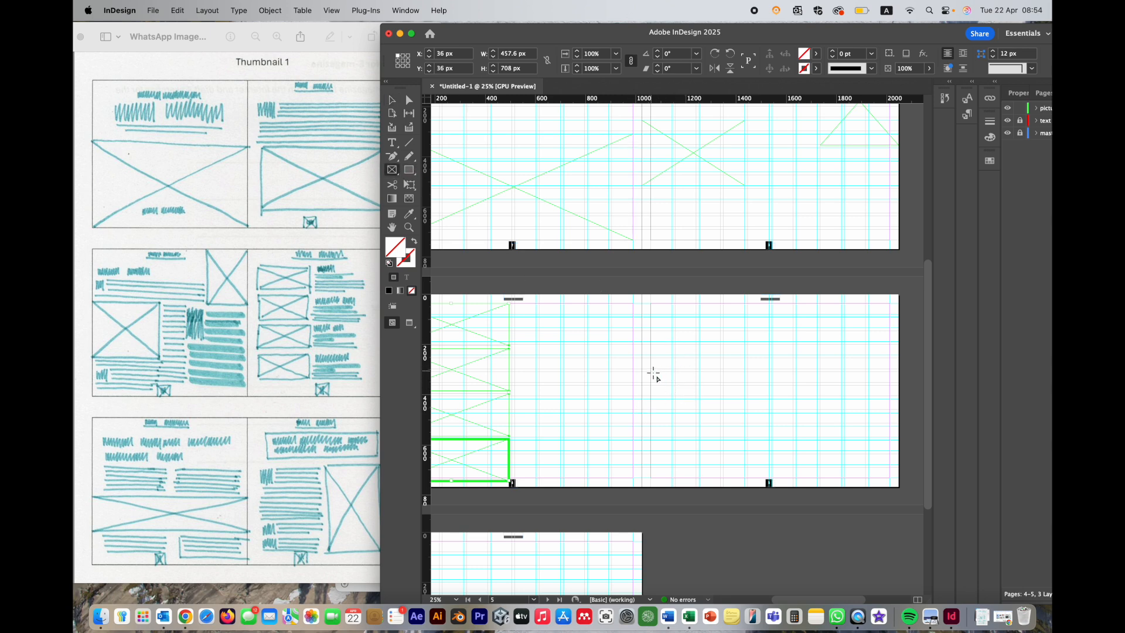
click(640, 358)
drag(641, 358, 896, 423)
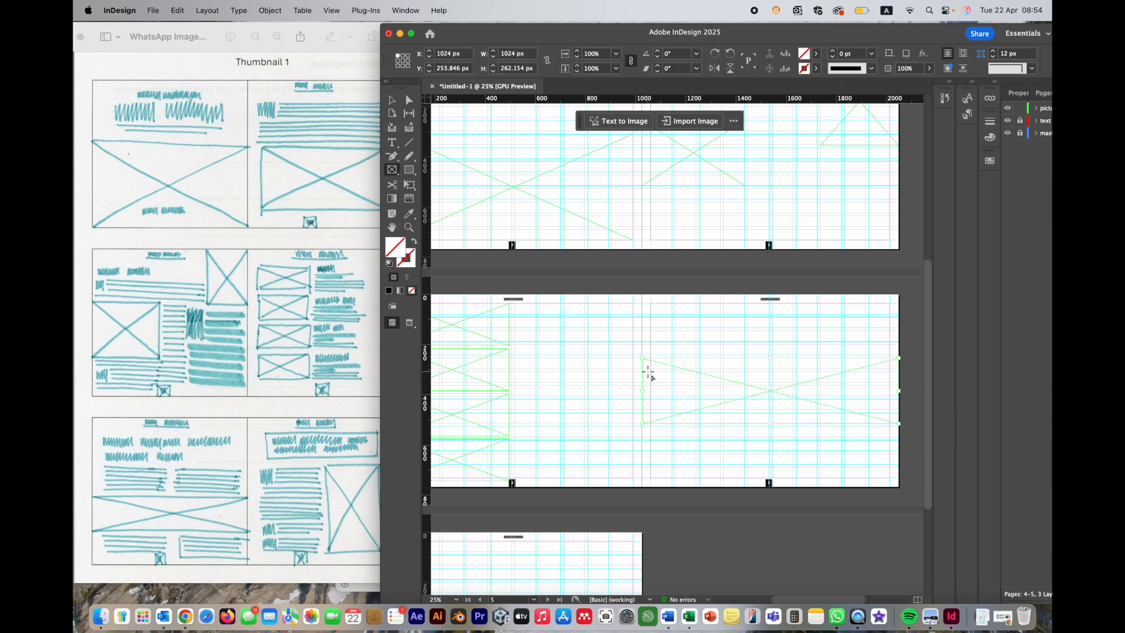
Examine the page 5 image frame up close, checking its edges against the page boundary and guides
key(super+equal)
key(super+equal)
key(v)
scroll(762, 314, right, 8)
scroll(761, 313, up, 1)
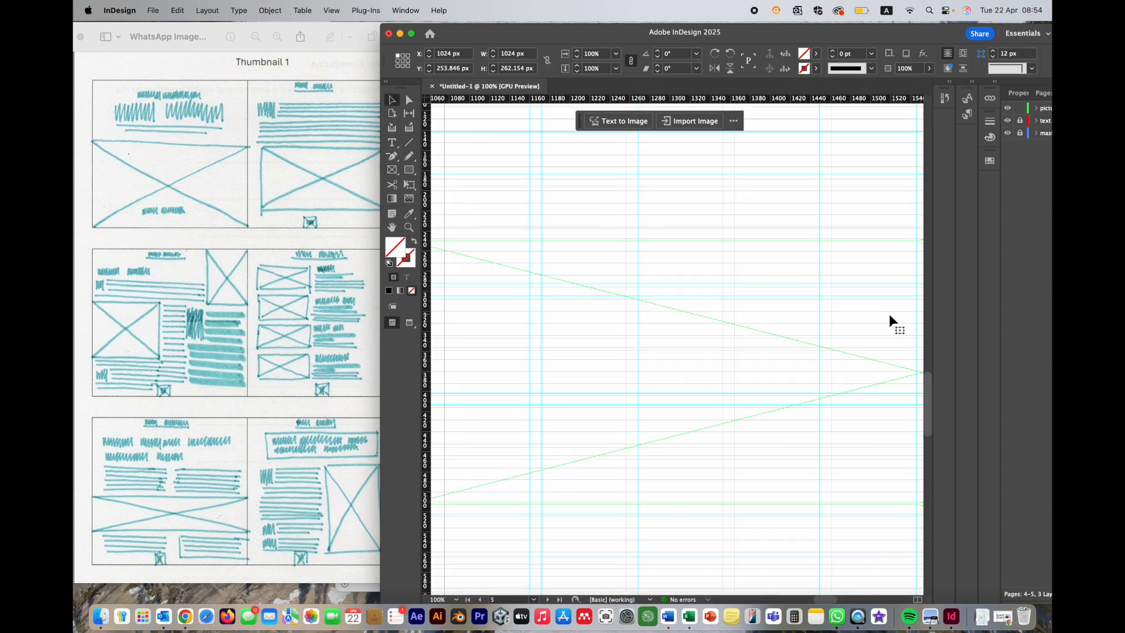
scroll(767, 325, right, 6)
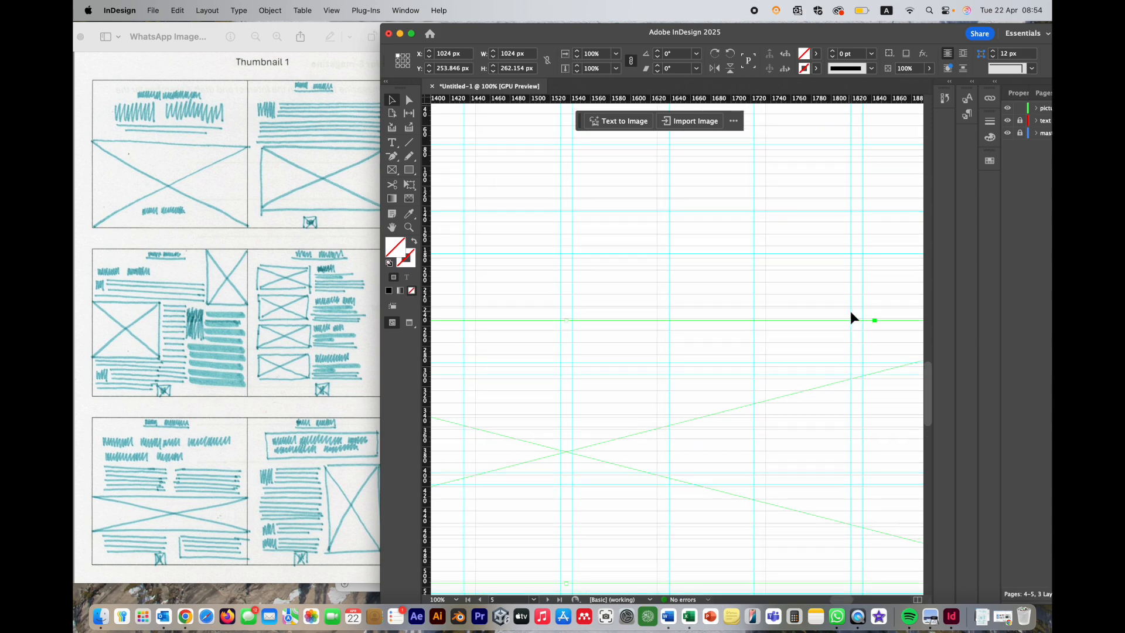
scroll(874, 321, left, 8)
scroll(874, 321, down, 2)
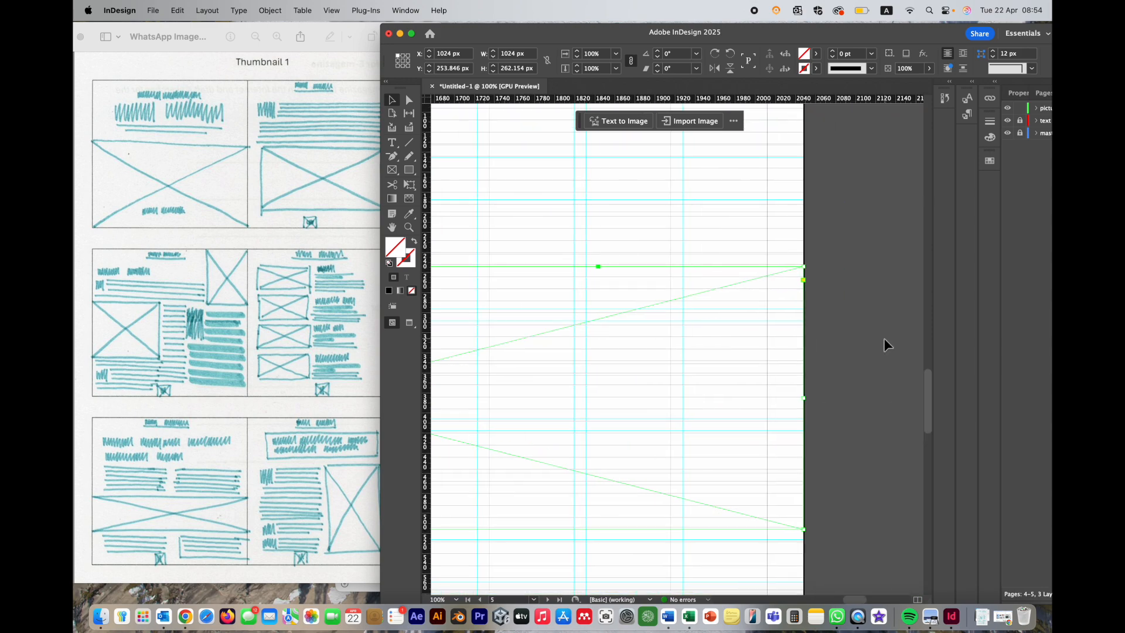
scroll(881, 336, down, 4)
scroll(881, 337, right, 2)
right_click(740, 322)
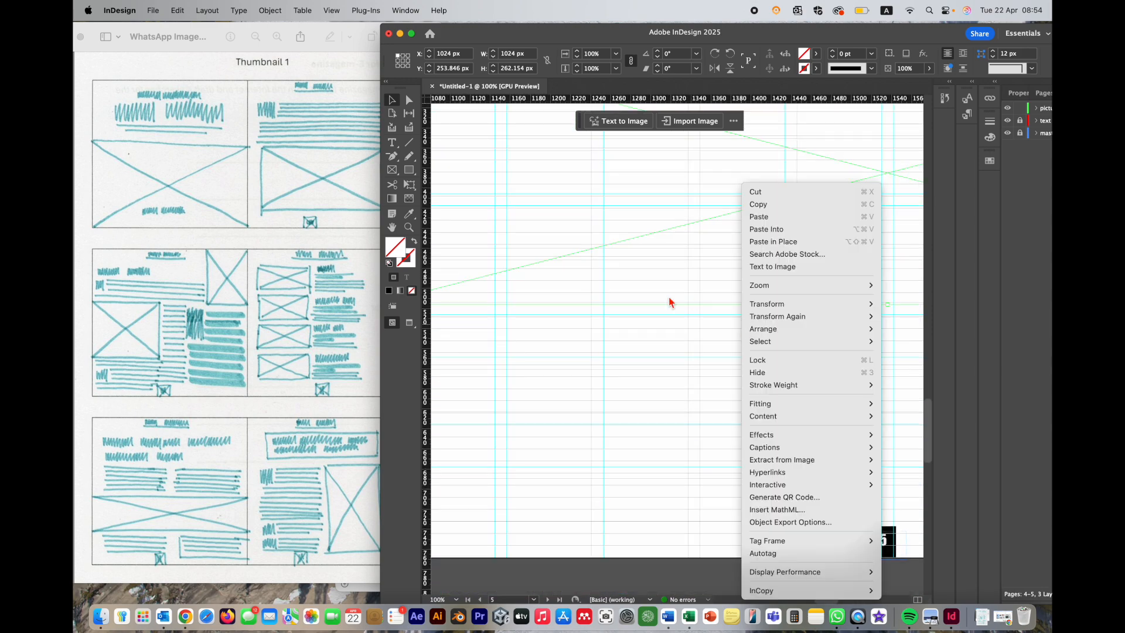
click(687, 297)
Draw an image frame about 374 by 413 px on the right half of page 6, starting at X 614 px, Y 199 px
key(super+minus)
key(super+minus)
key(super+minus)
key(super+minus)
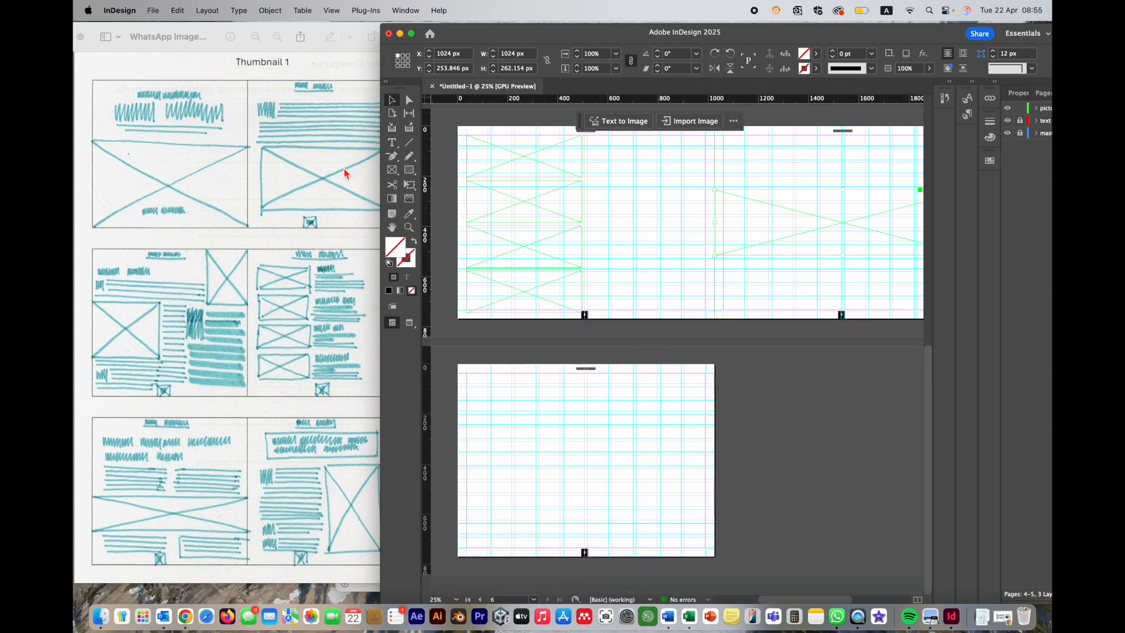
click(391, 169)
drag(612, 414, 703, 518)
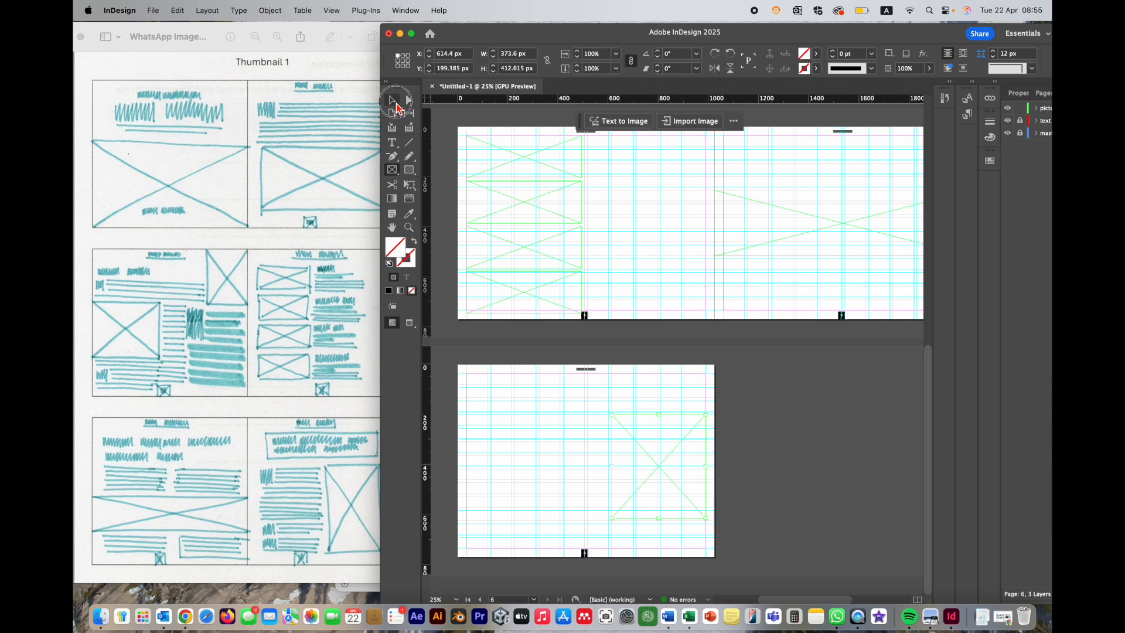
click(392, 99)
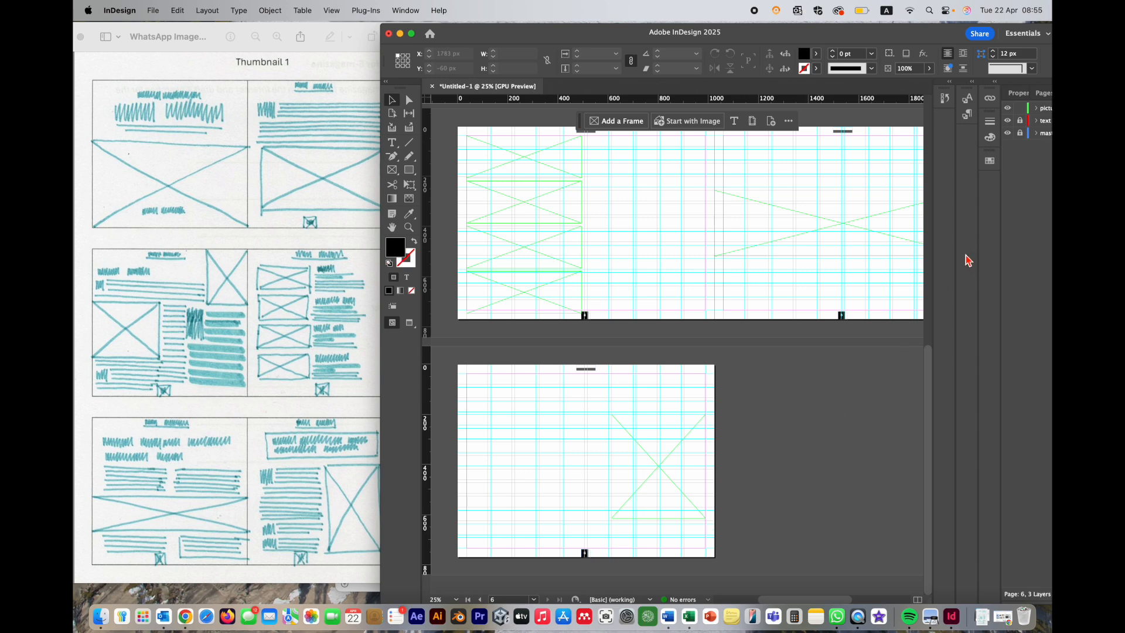
Shift the layout window to reach its layer list, lock the picture layer, and unlock and activate the text layer
scroll(919, 228, right, 2)
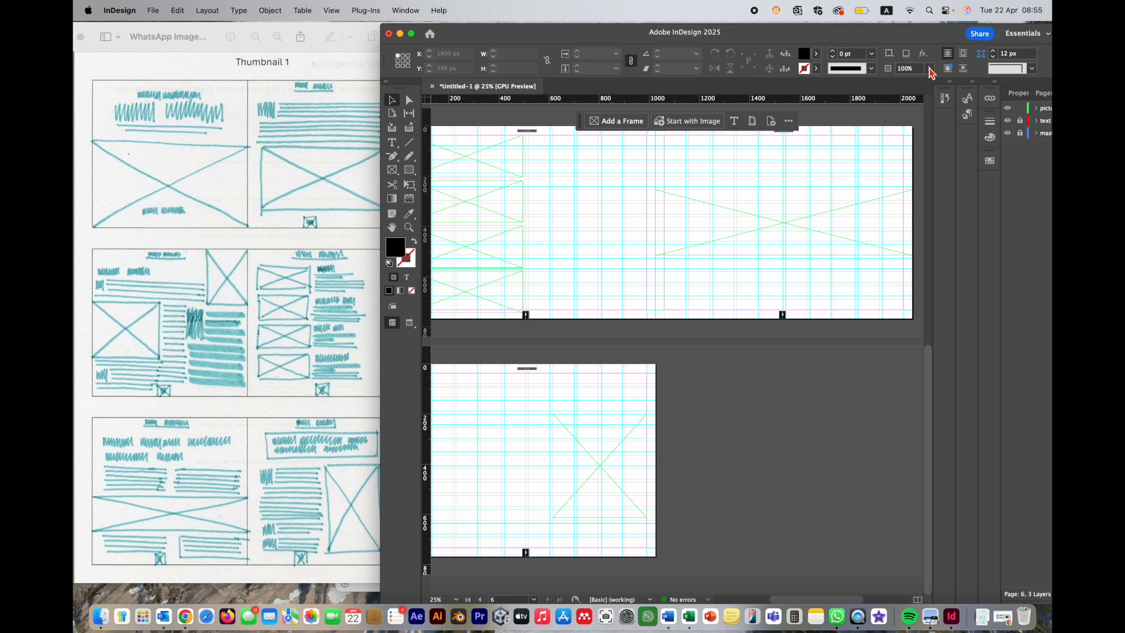
drag(922, 39, 873, 38)
click(970, 108)
click(971, 132)
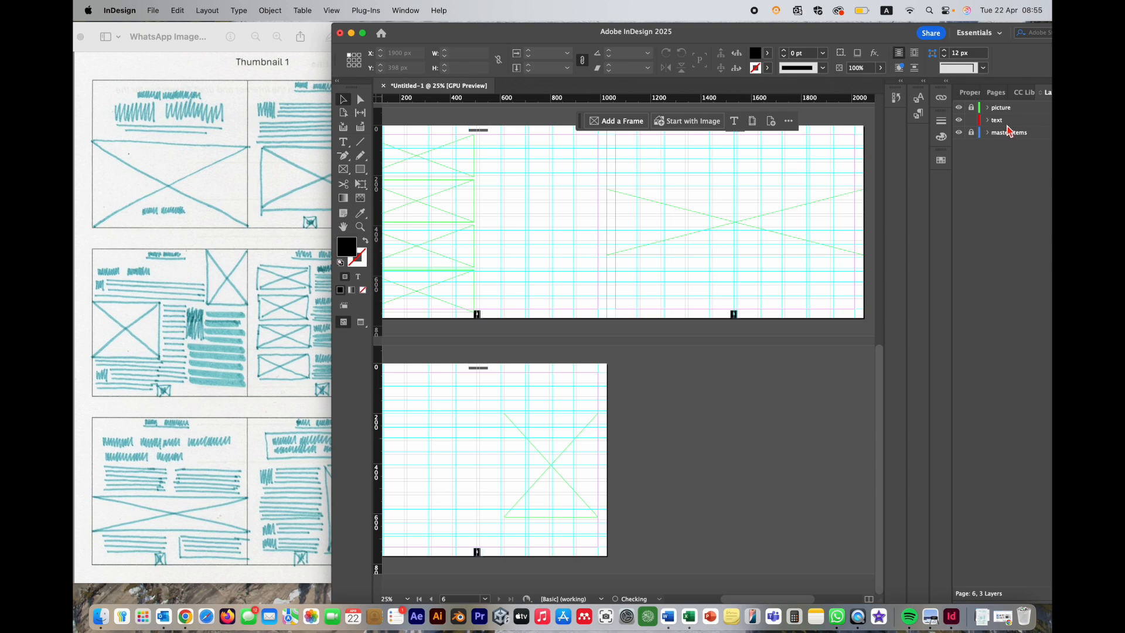
click(1009, 123)
Apply the A-Parent page to page 1 so its guides are available on the cover
scroll(692, 242, left, 2)
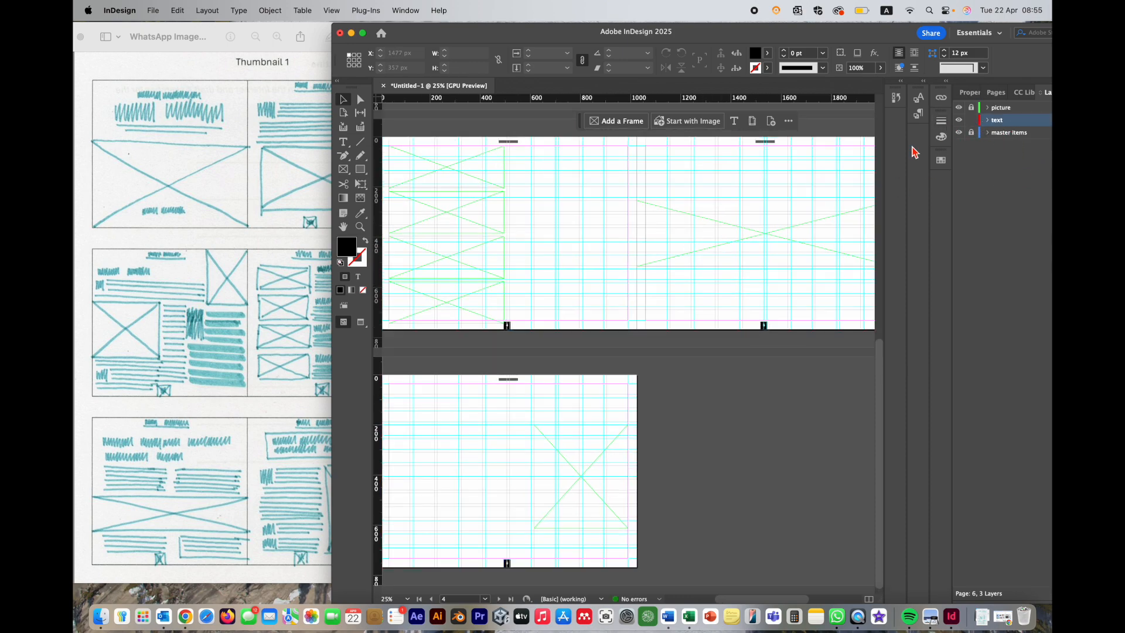
scroll(616, 203, up, 10)
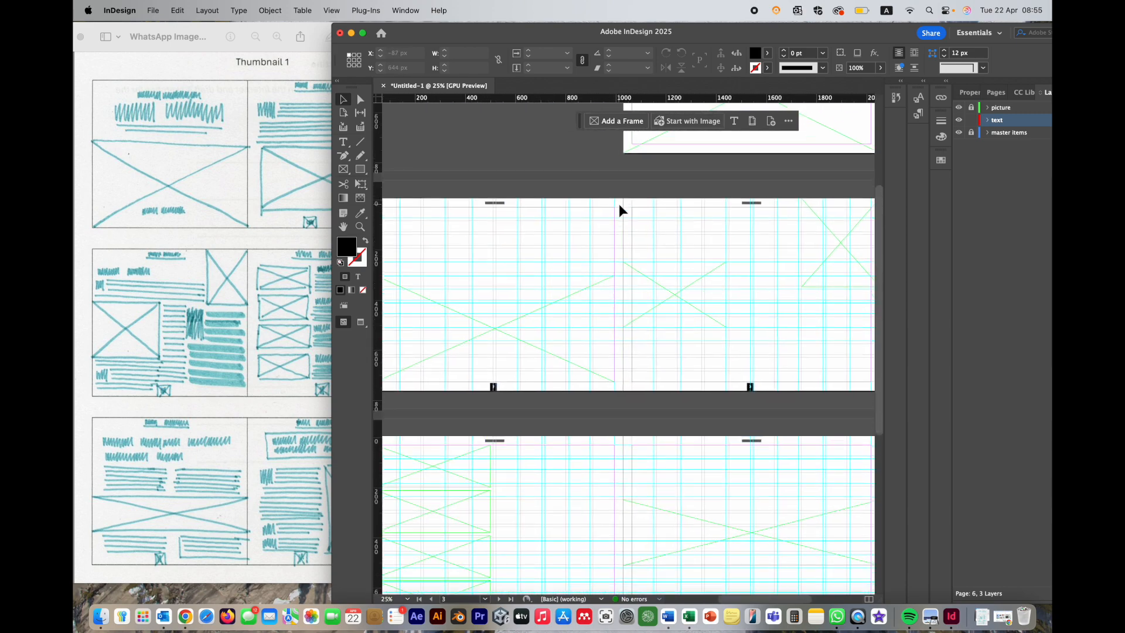
scroll(619, 204, up, 3)
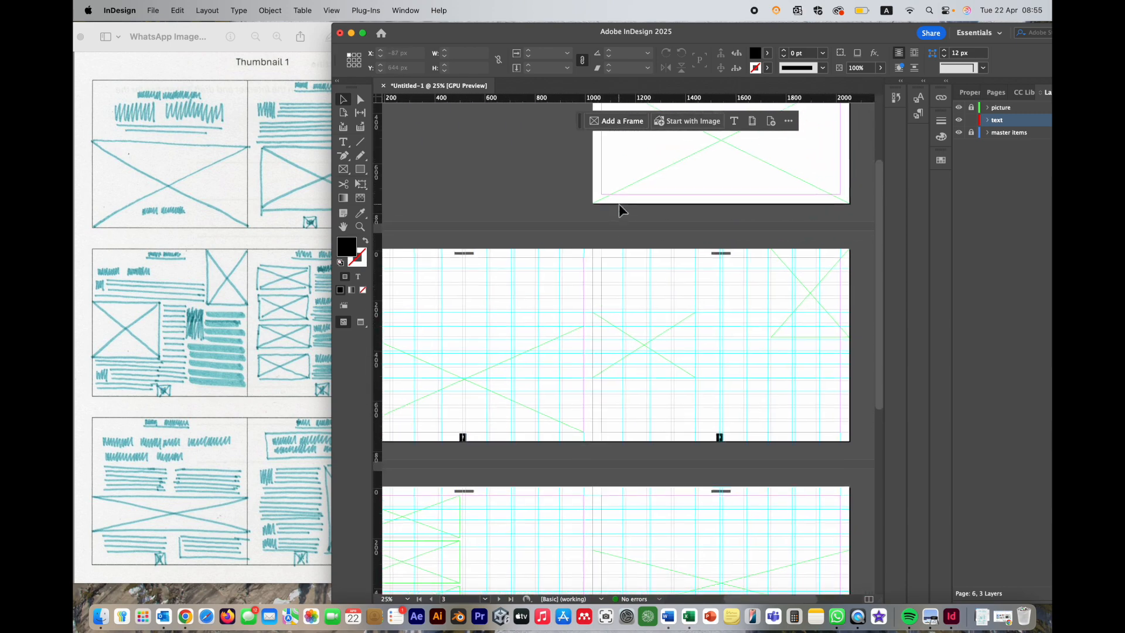
click(347, 173)
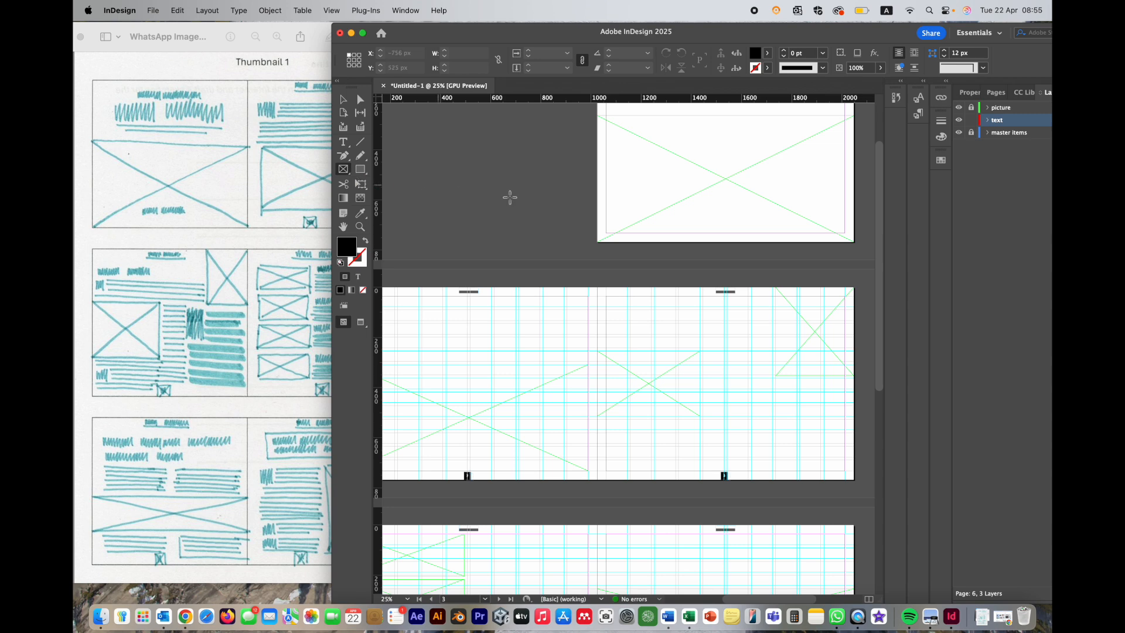
scroll(731, 201, up, 3)
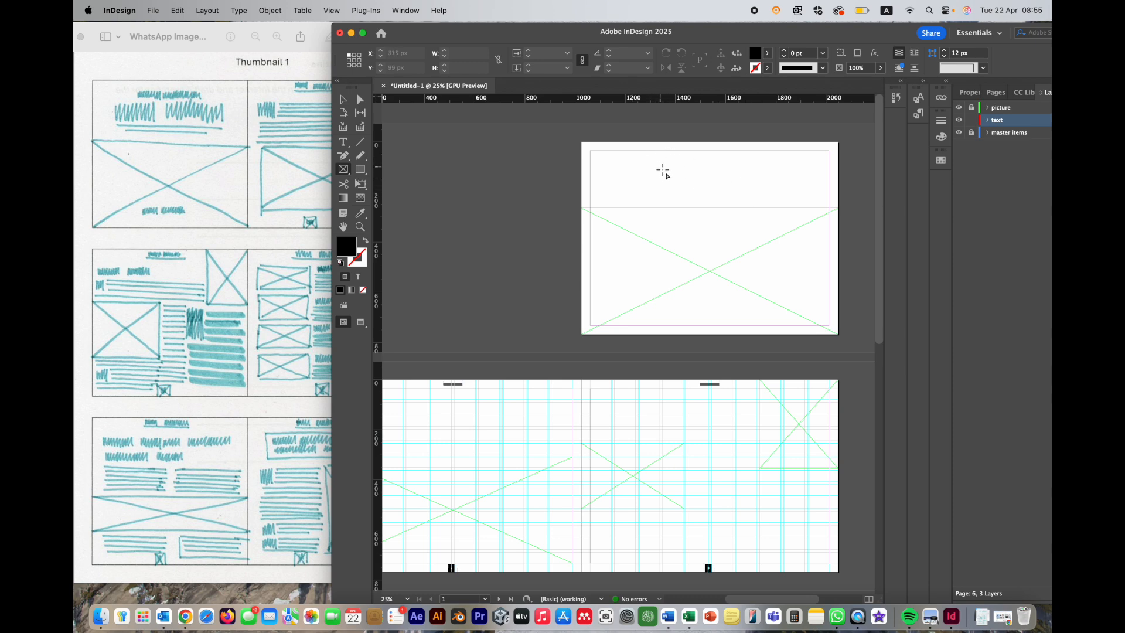
click(343, 100)
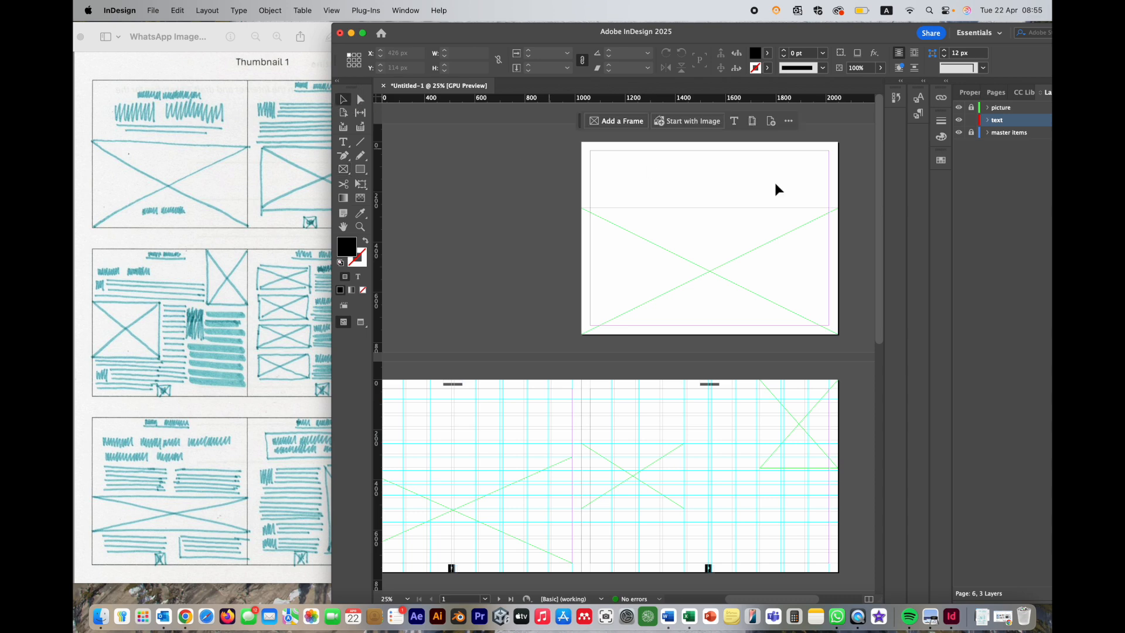
click(996, 93)
click(975, 130)
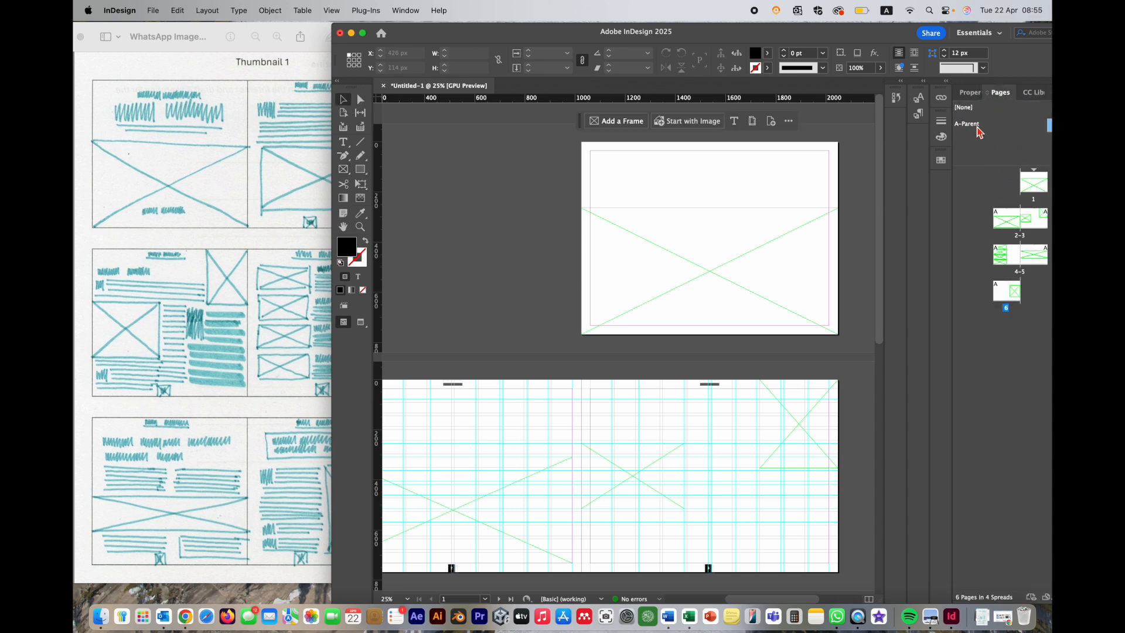
drag(976, 130, 1043, 186)
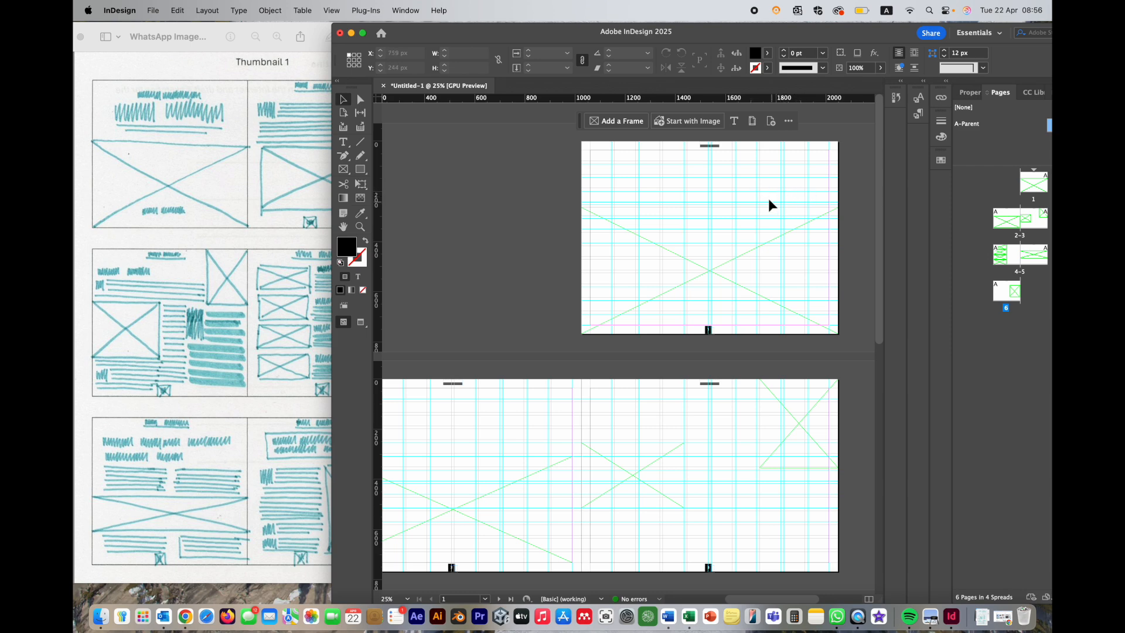
Draw two stacked placeholder frames above page 1's image: about 759 by 91 px at Y 96 px, and 747 by 42 px at Y 199 px
double_click(839, 30)
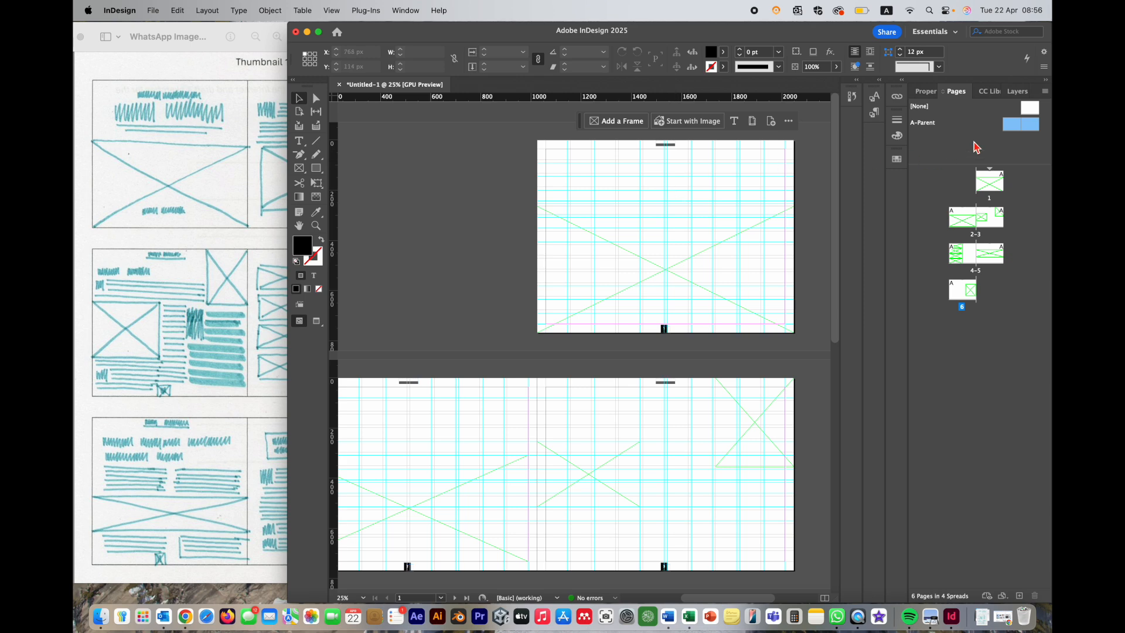
click(301, 170)
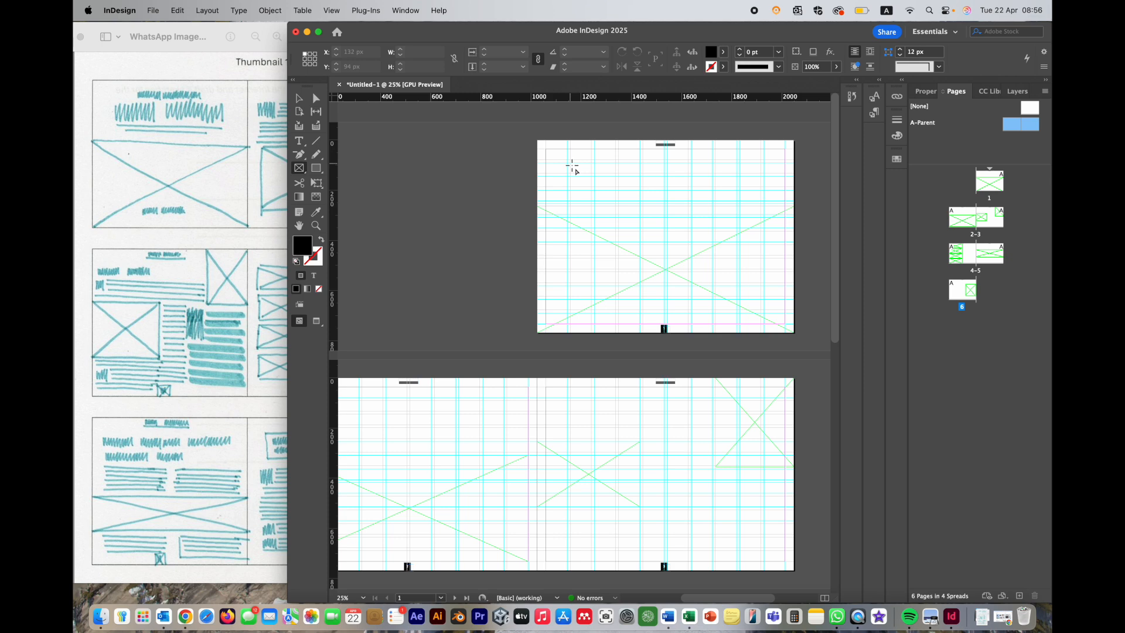
drag(572, 166, 761, 187)
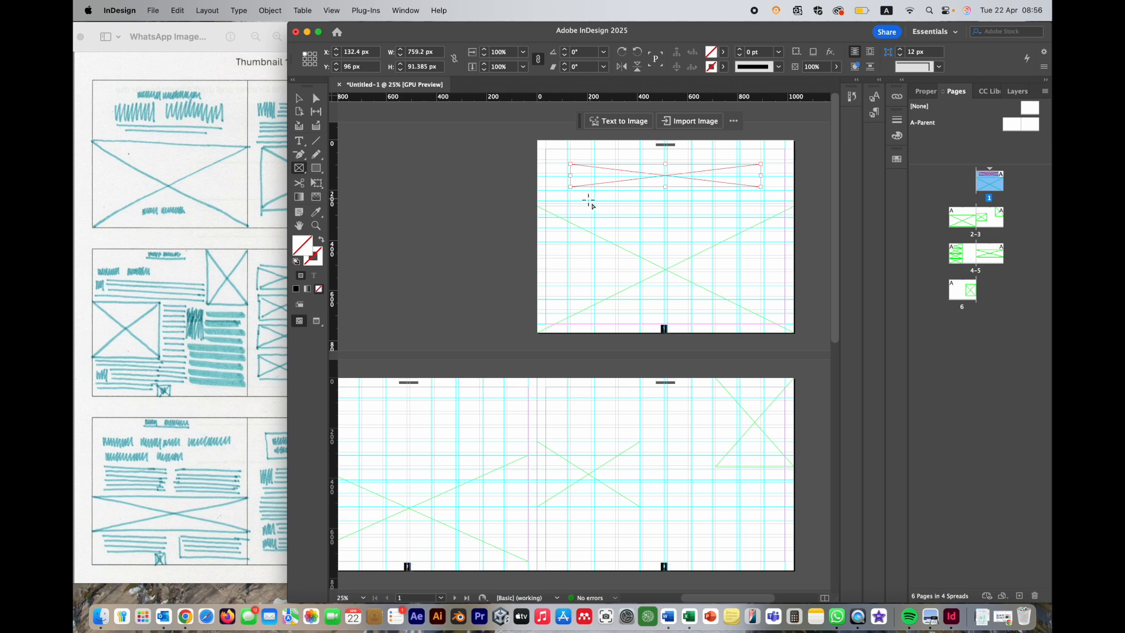
drag(571, 190, 757, 201)
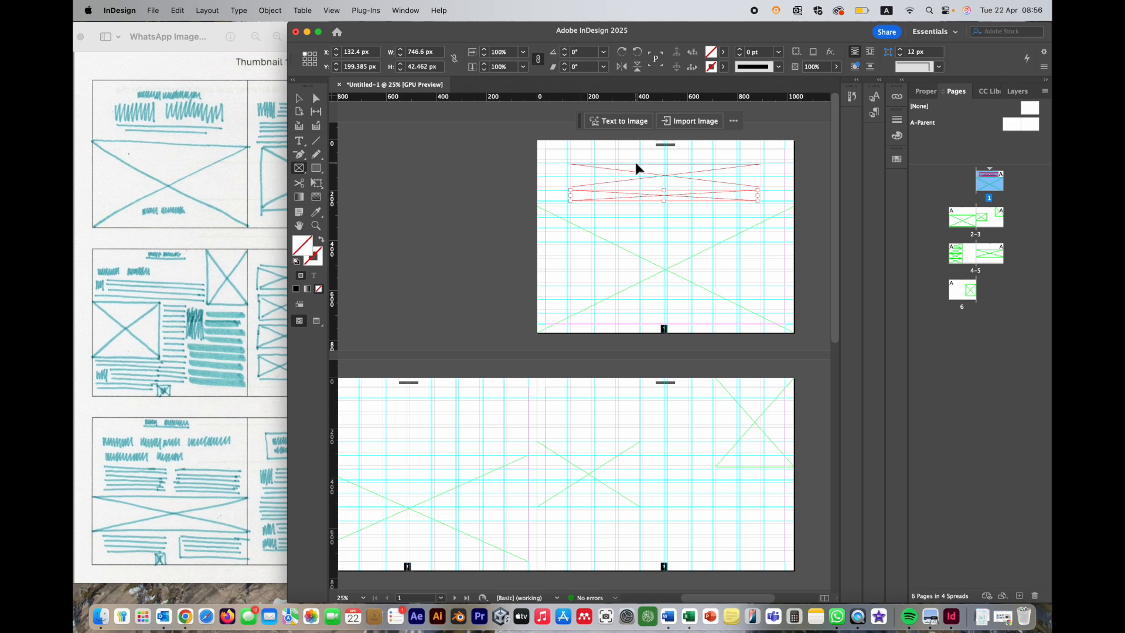
Draw a placeholder frame about 374 by 24 px above page 1's title frame, at X 325 px, Y 48 px
key(super+0)
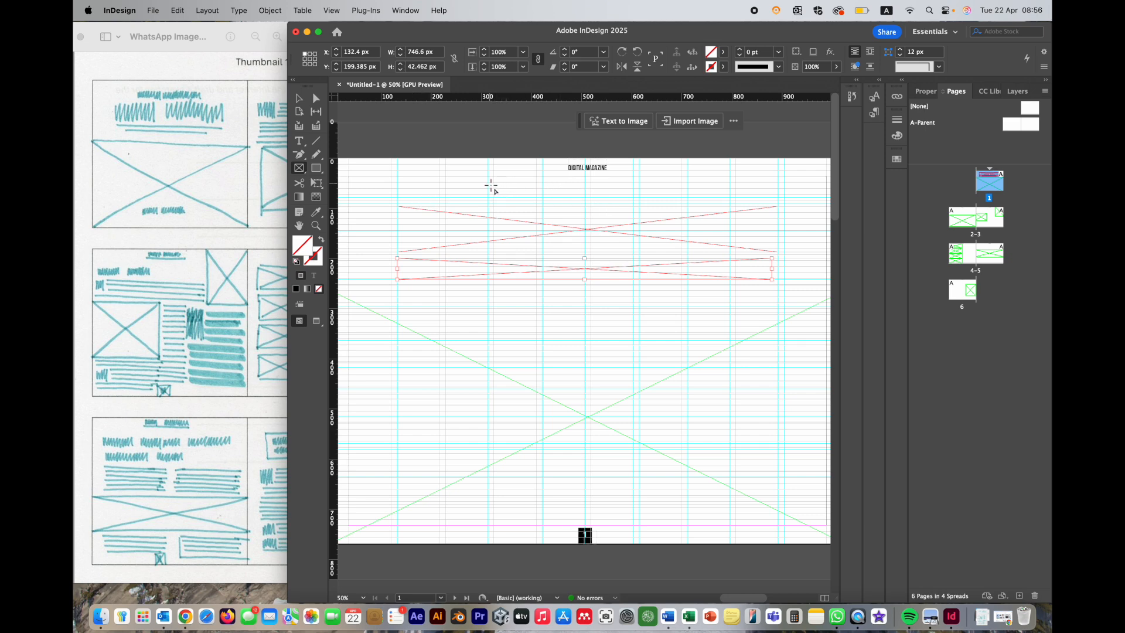
drag(495, 183, 690, 195)
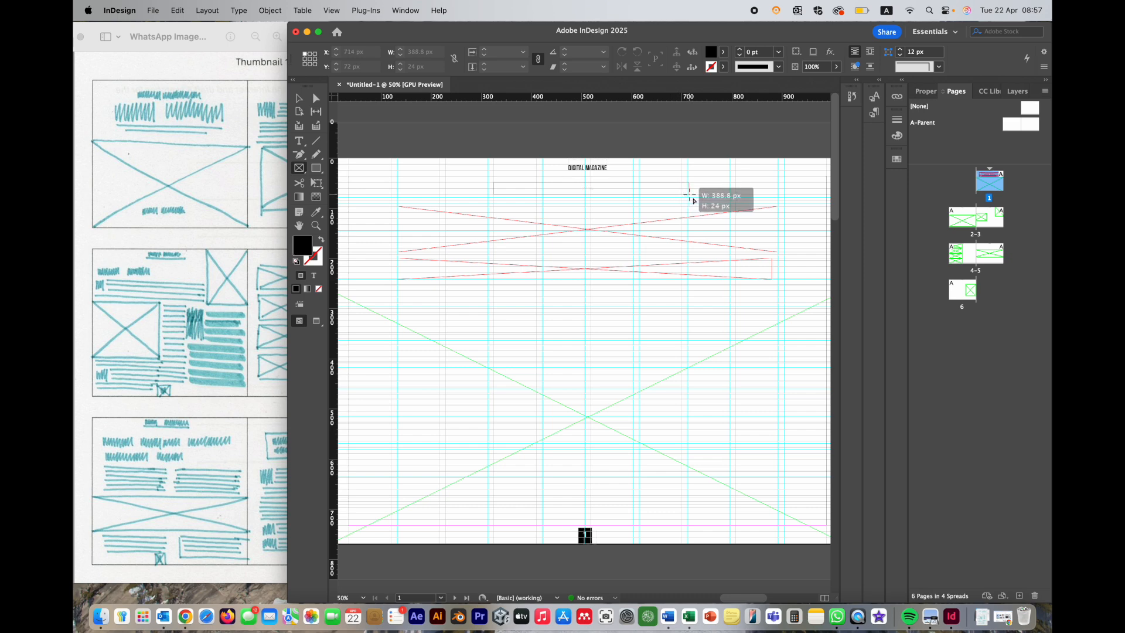
drag(689, 195, 680, 196)
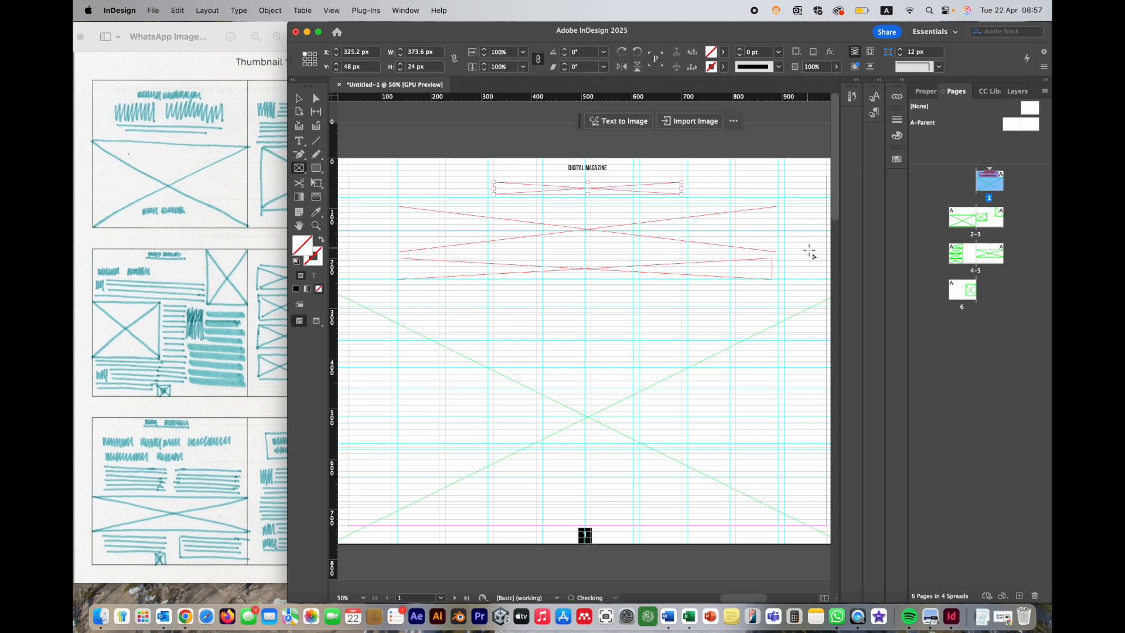
click(298, 98)
click(620, 296)
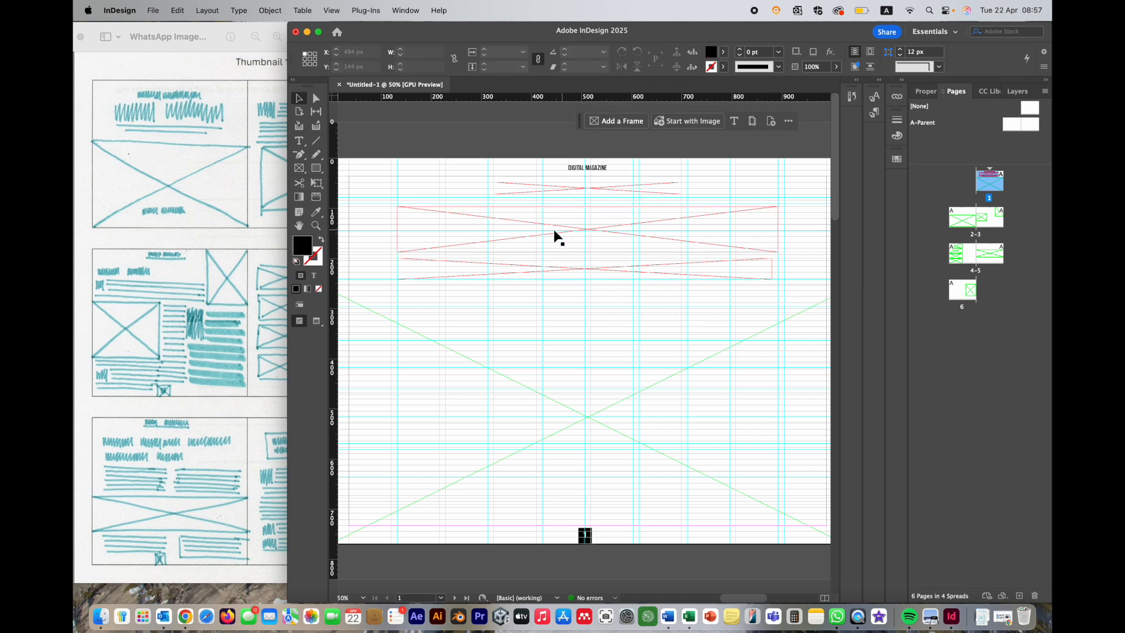
Draw a placeholder frame about 181 by 36 px over the lower part of page 1's image, at X 422 px, Y 636 px
click(299, 167)
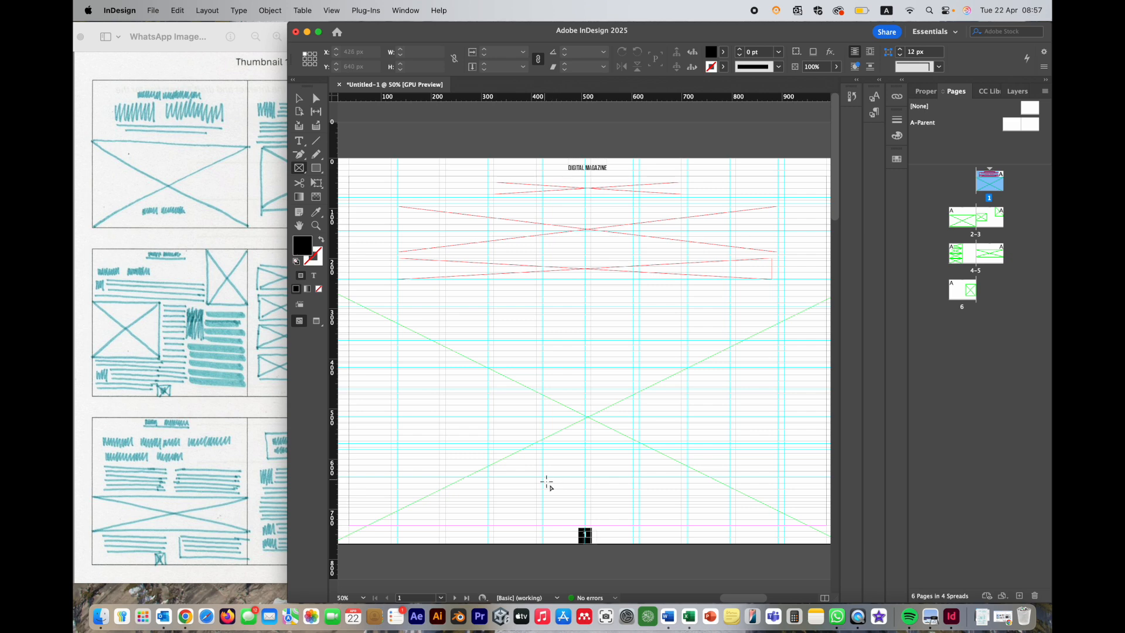
drag(544, 479, 633, 496)
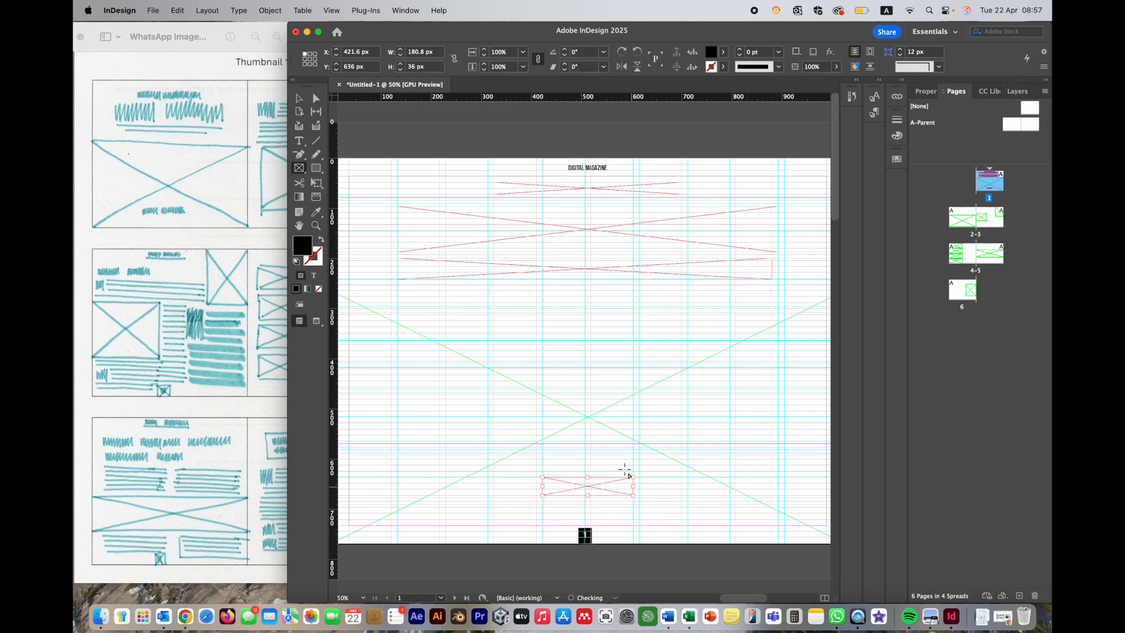
click(294, 101)
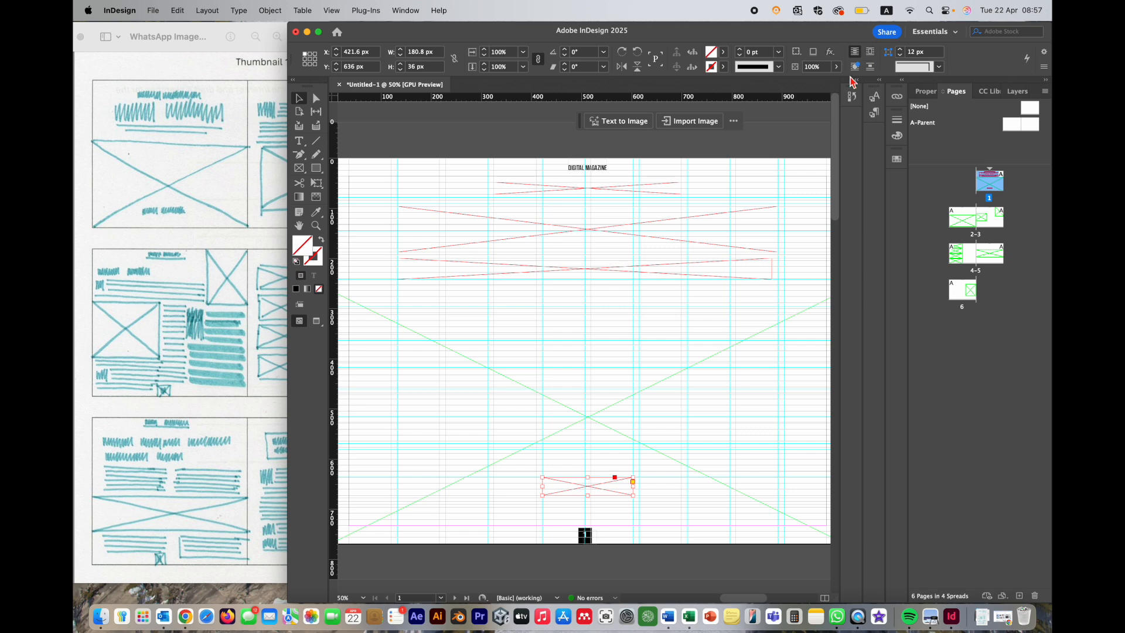
click(508, 130)
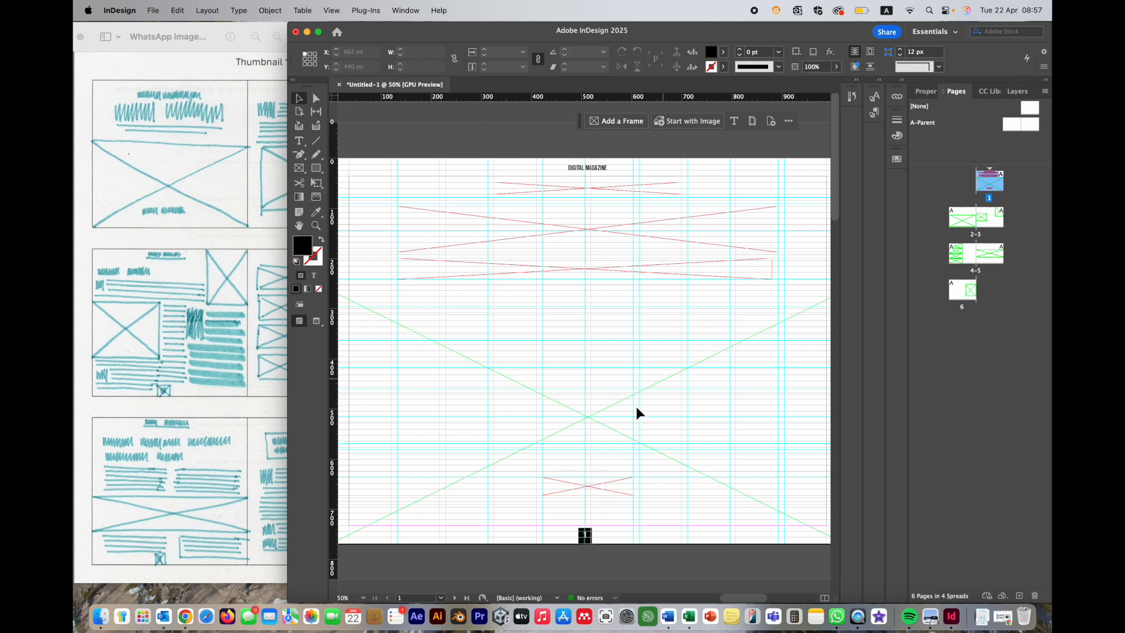
Centre the thin frame just above page 1's image horizontally, using Align to Page
click(614, 497)
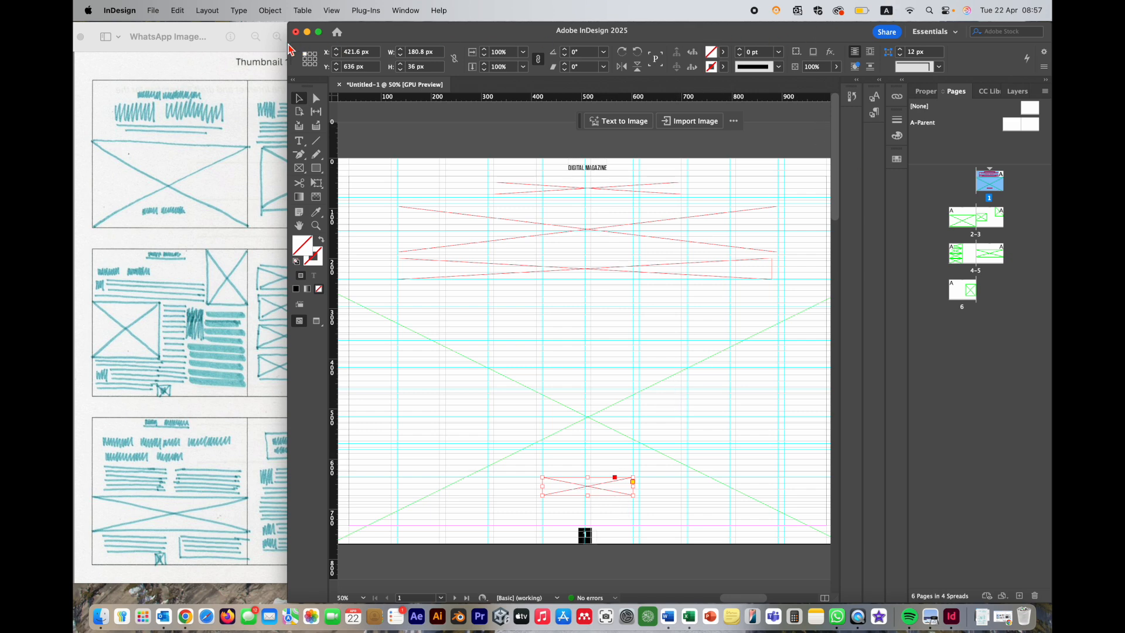
drag(290, 43, 201, 43)
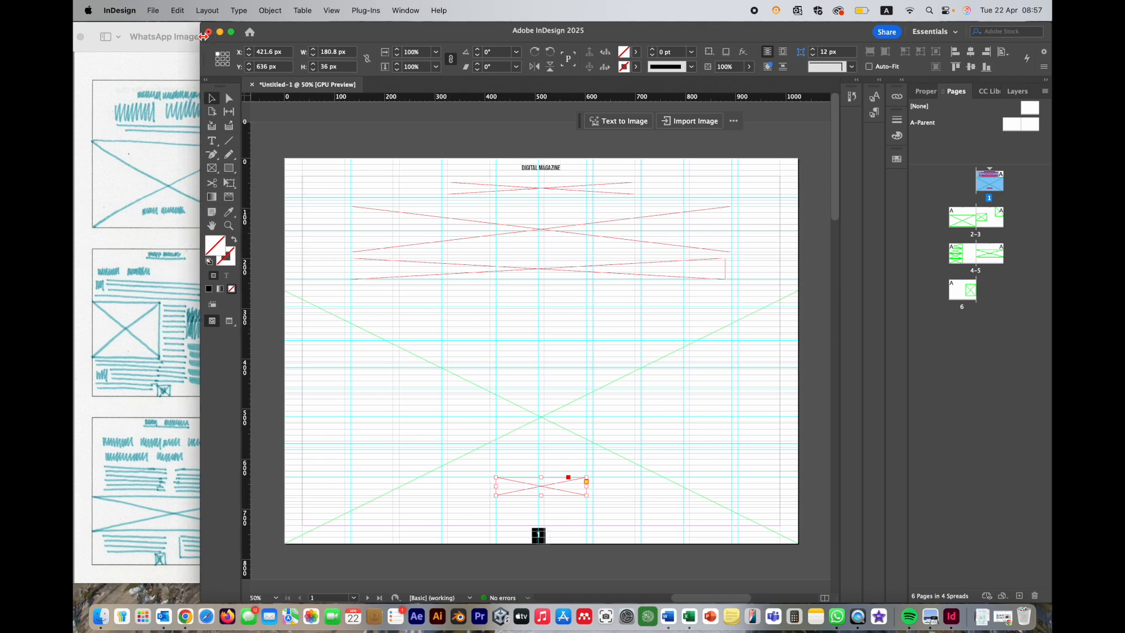
click(1007, 56)
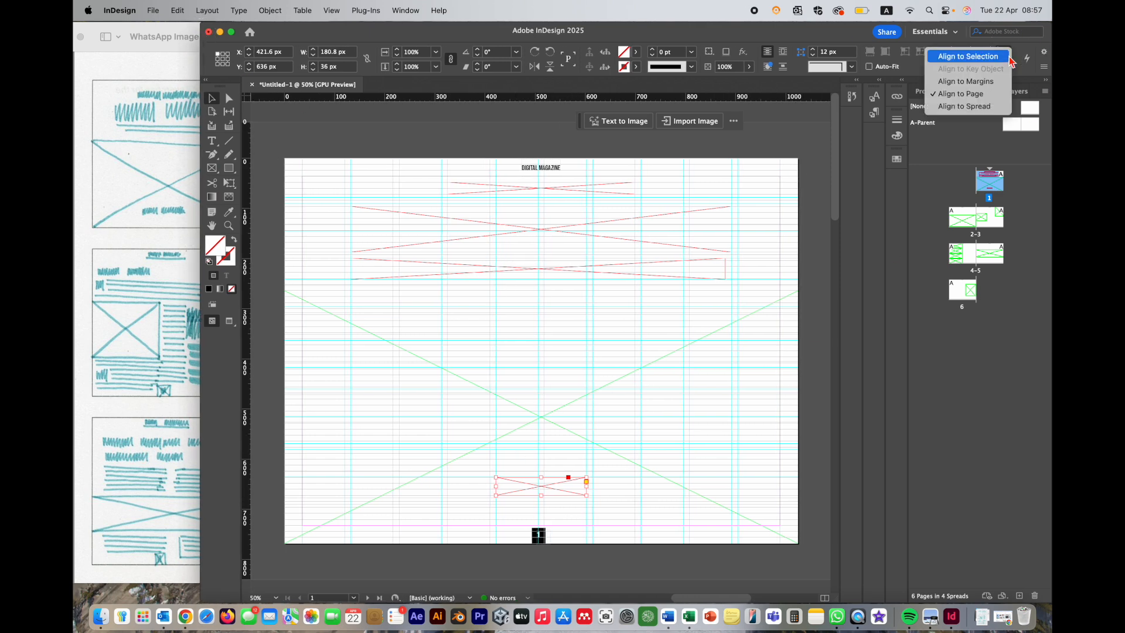
click(972, 94)
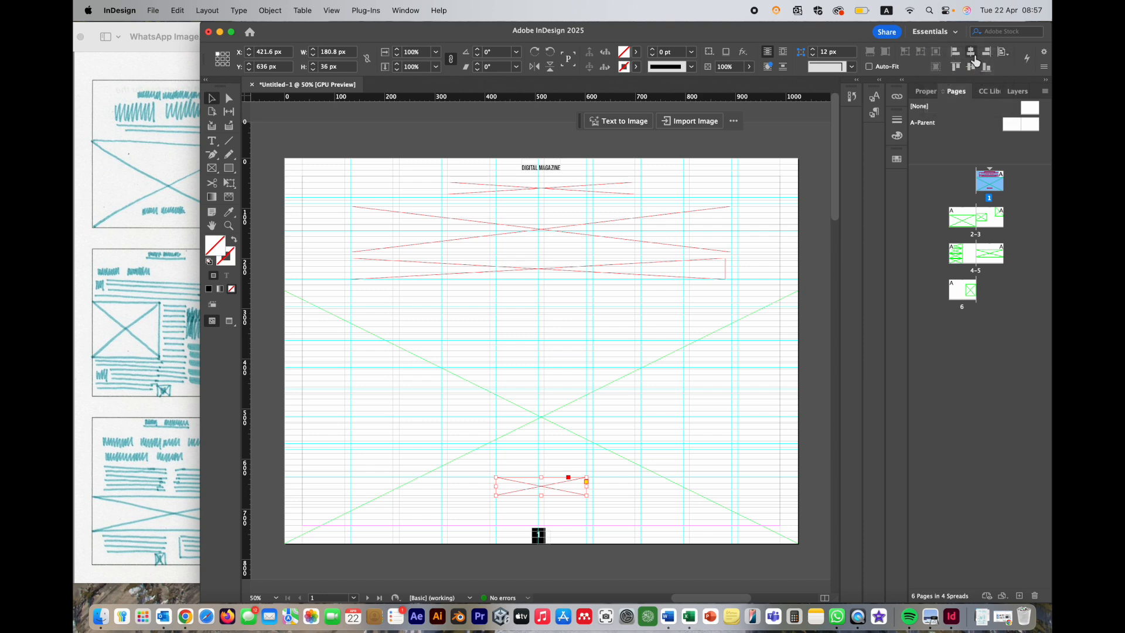
click(609, 188)
click(616, 223)
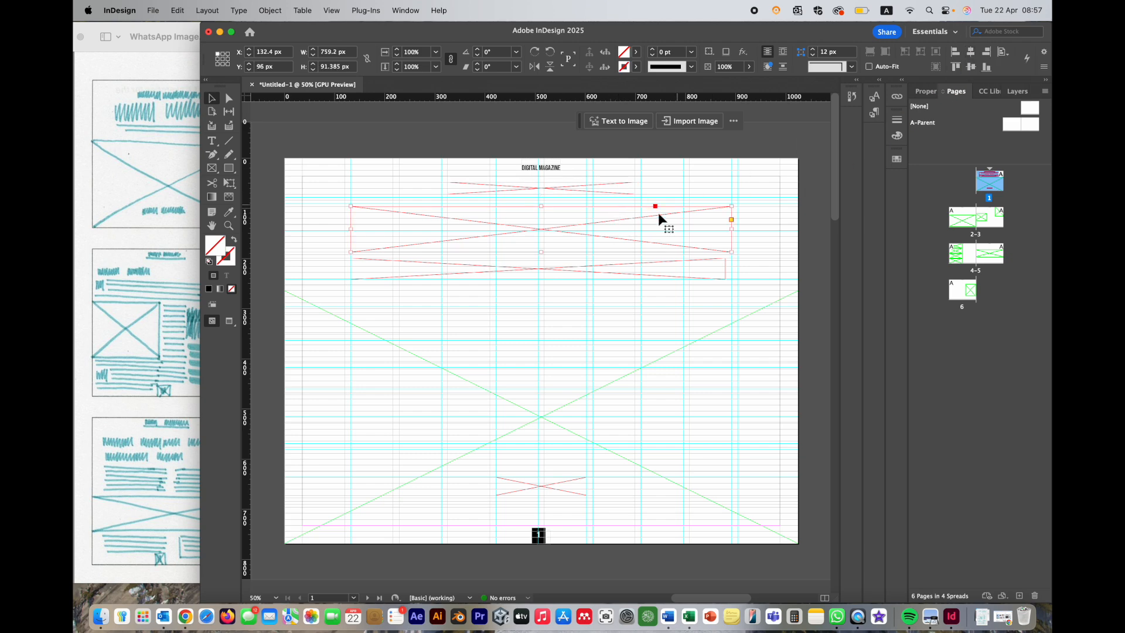
click(604, 273)
click(971, 53)
click(731, 160)
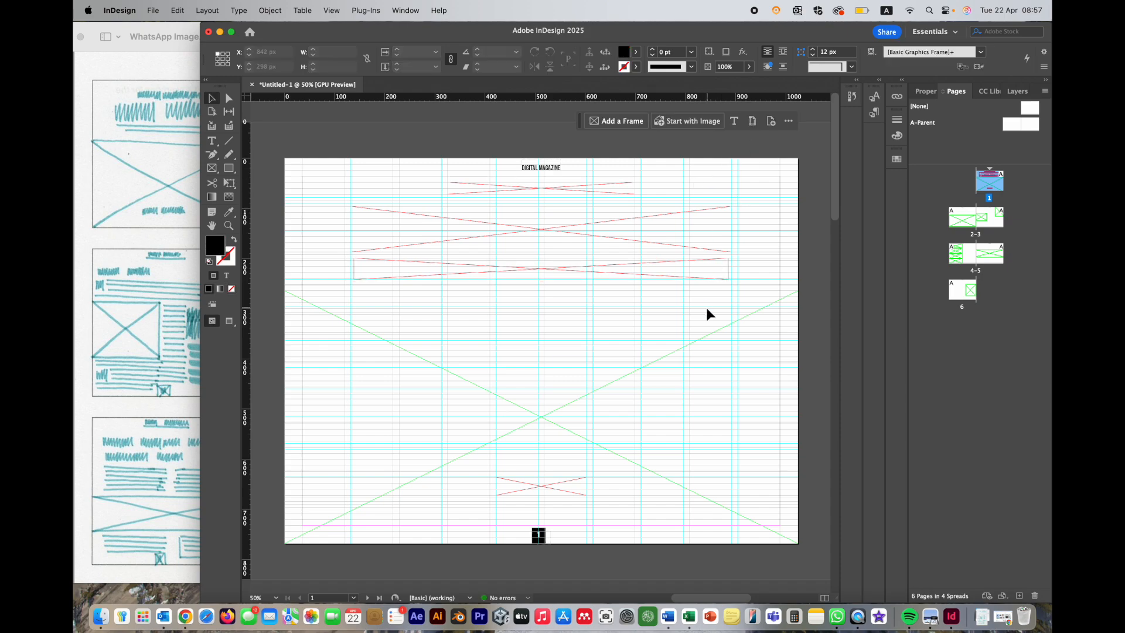
Apply the [None] parent to page 1 to remove the A-Parent items and guides from the cover
scroll(707, 304, down, 2)
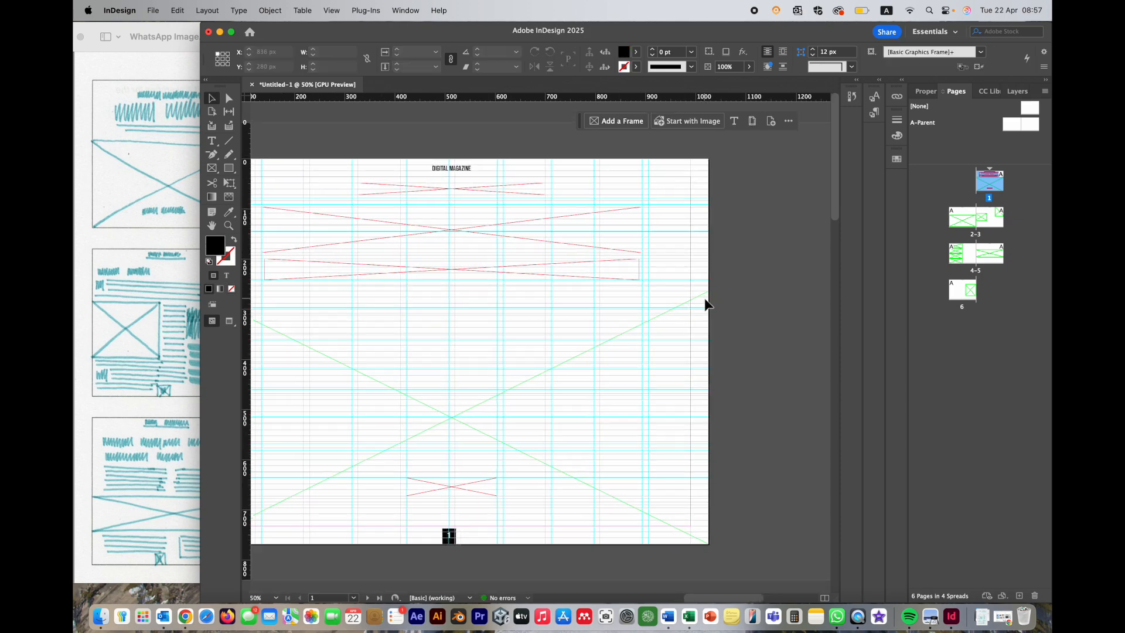
scroll(707, 304, down, 10)
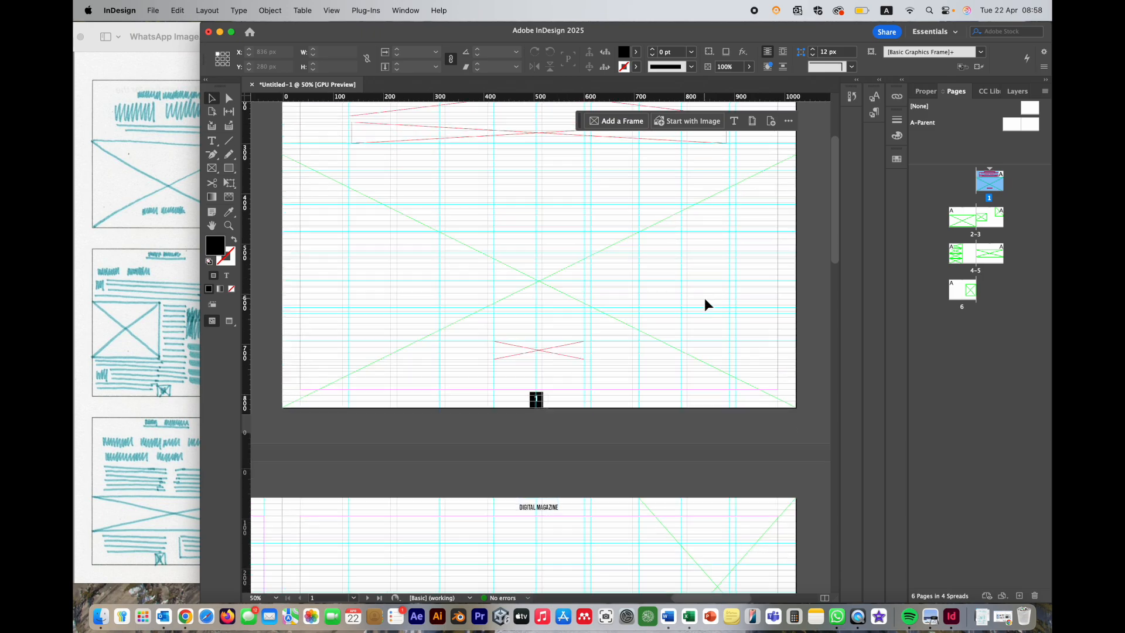
scroll(707, 304, left, 3)
scroll(705, 302, up, 5)
scroll(704, 303, right, 3)
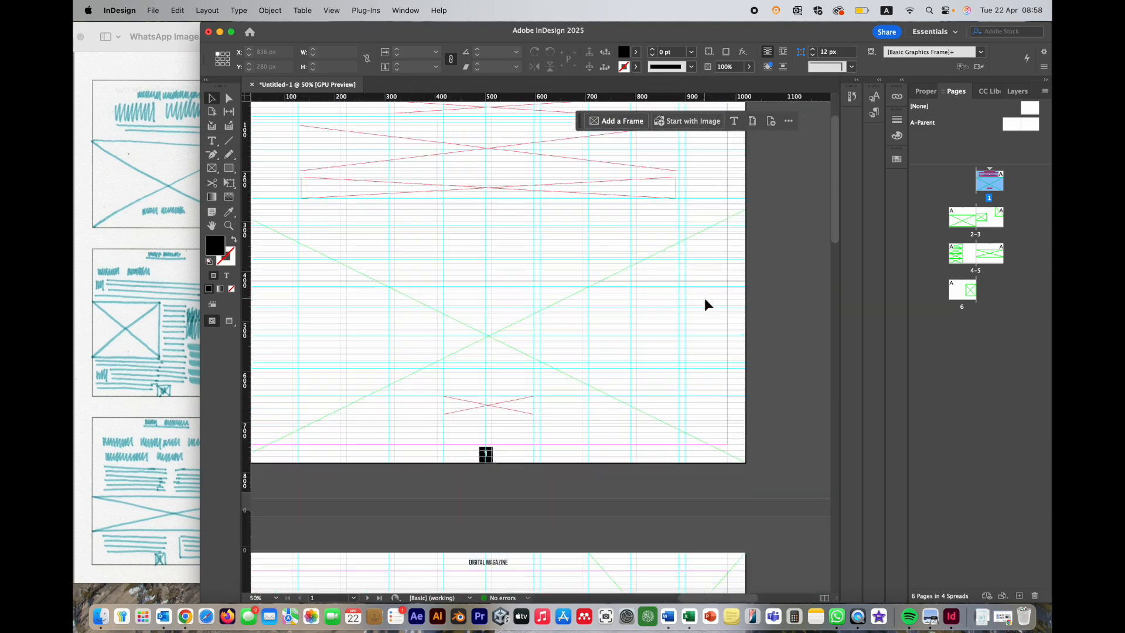
scroll(705, 304, up, 5)
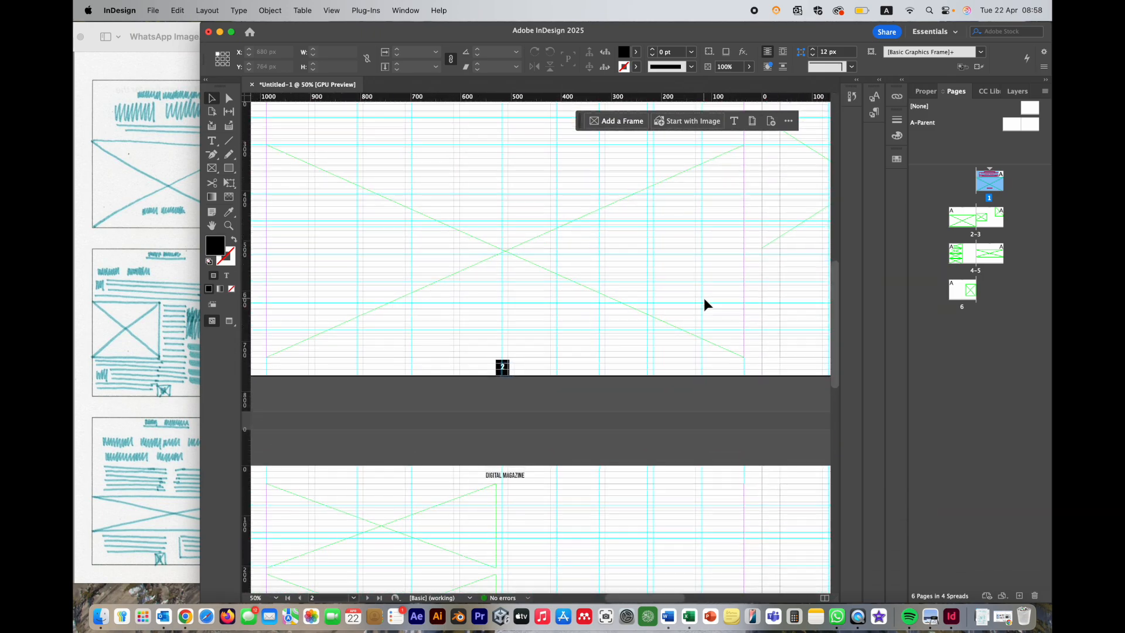
scroll(705, 304, left, 2)
scroll(707, 303, up, 1)
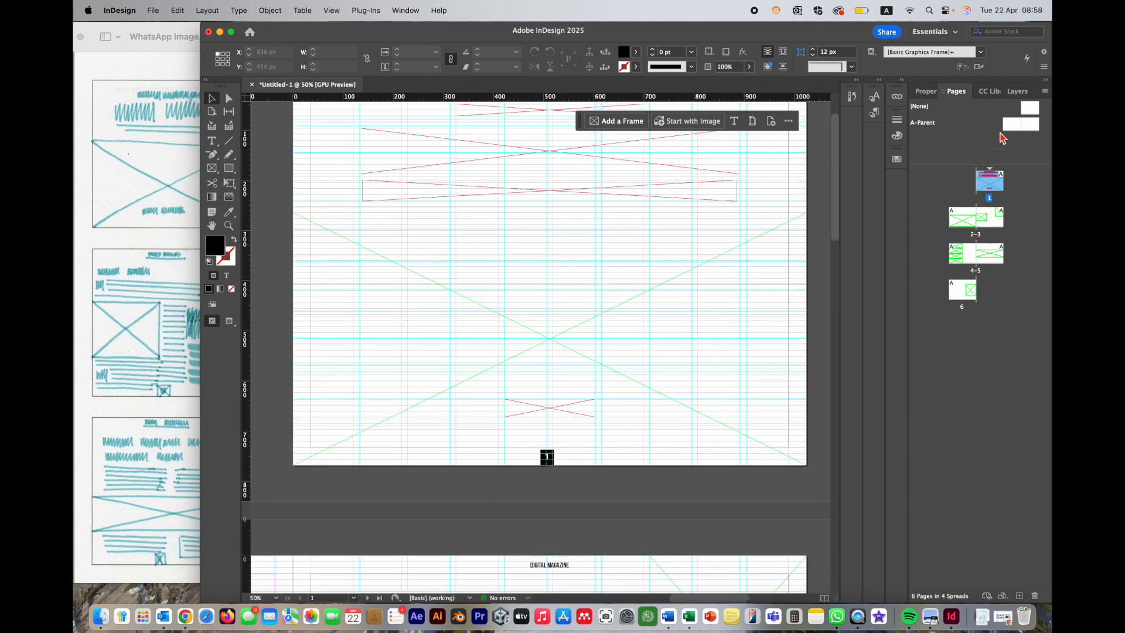
click(1029, 108)
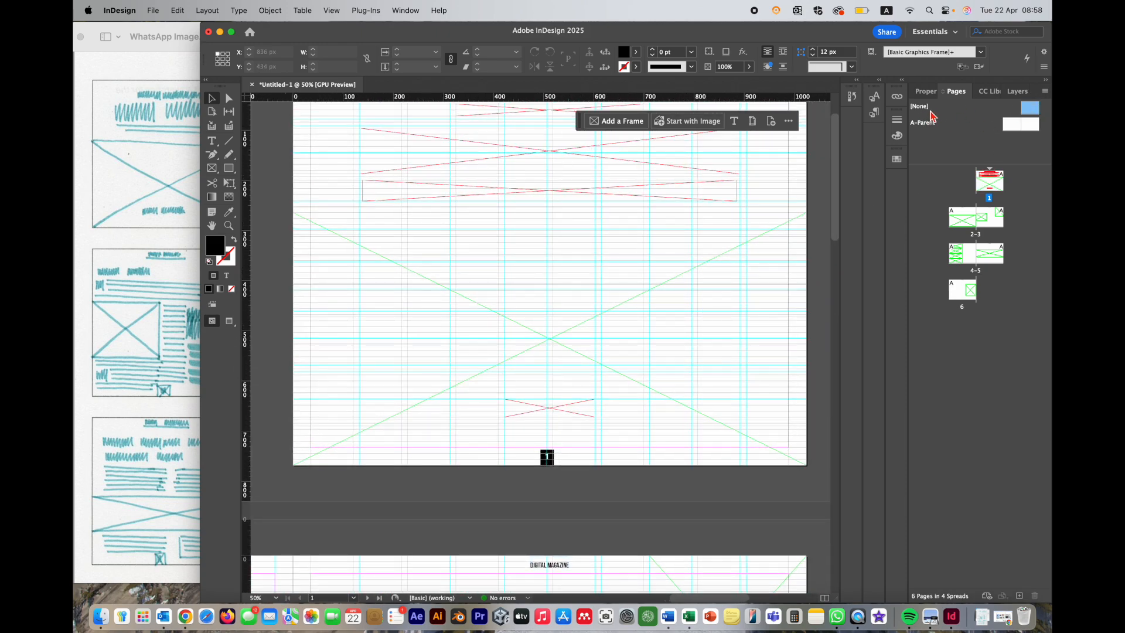
drag(1029, 109, 999, 187)
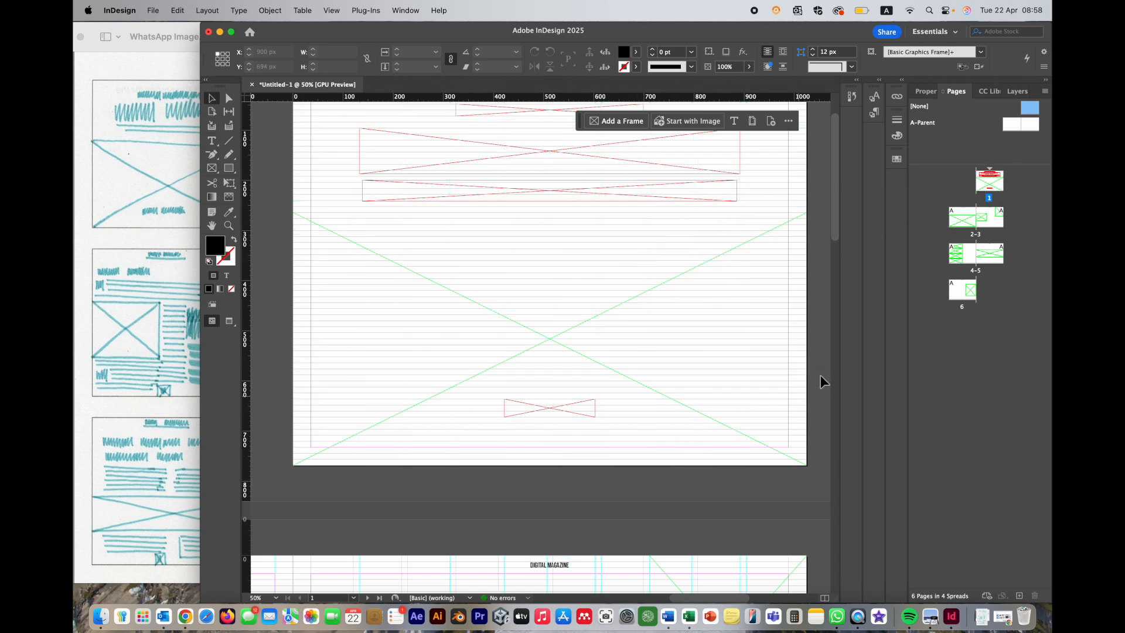
click(999, 193)
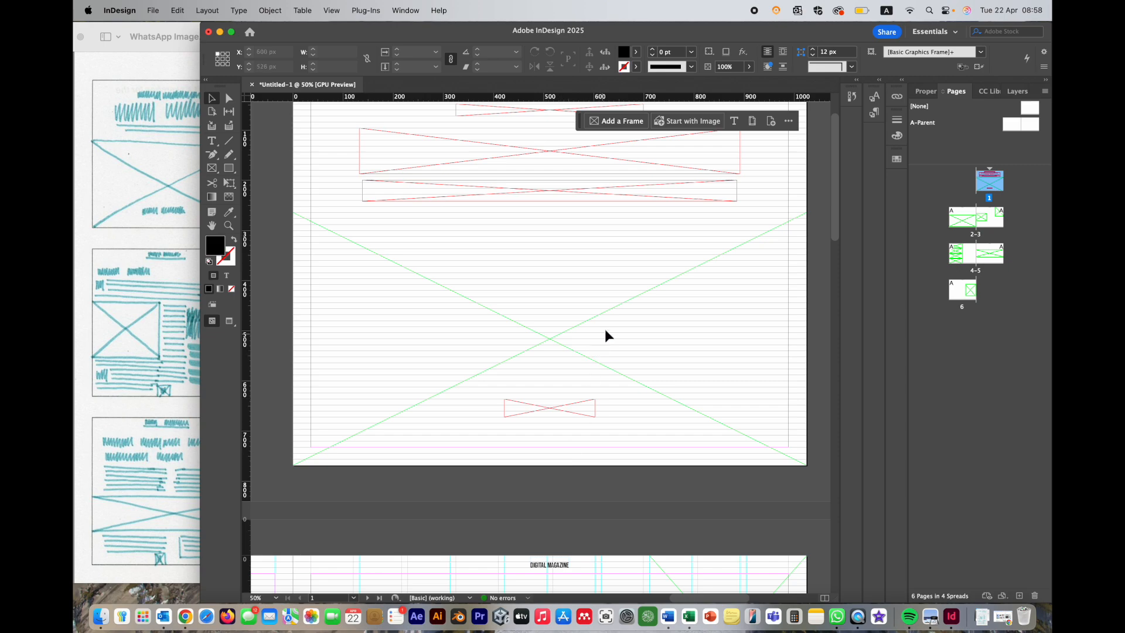
scroll(601, 344, down, 10)
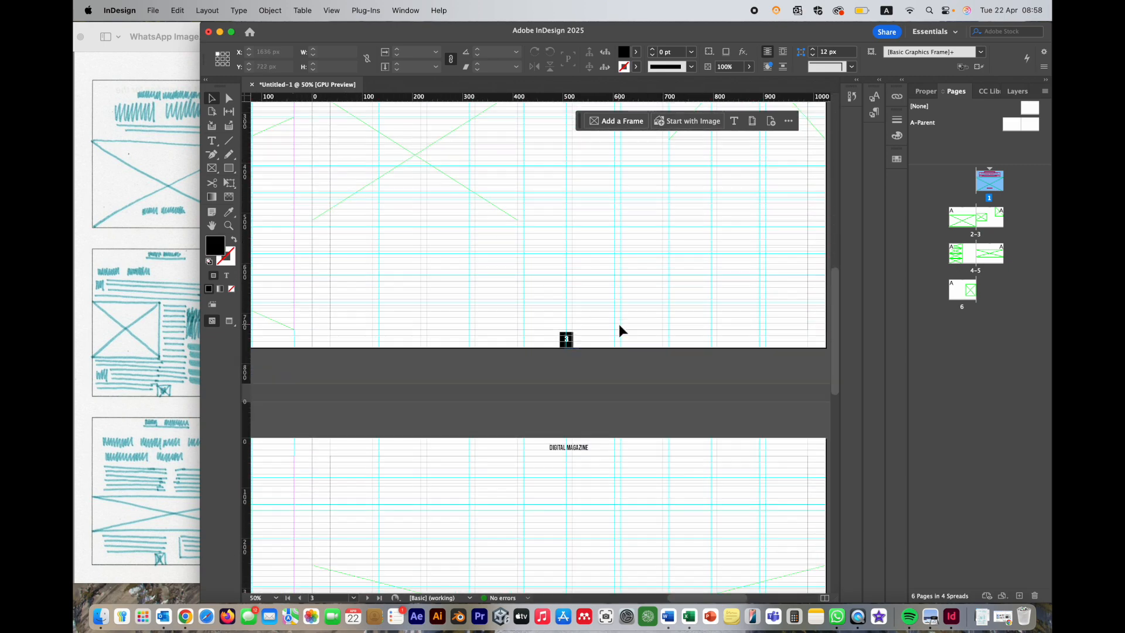
Go to page 2 and add a new layer named drop text above the text layer
scroll(621, 331, down, 10)
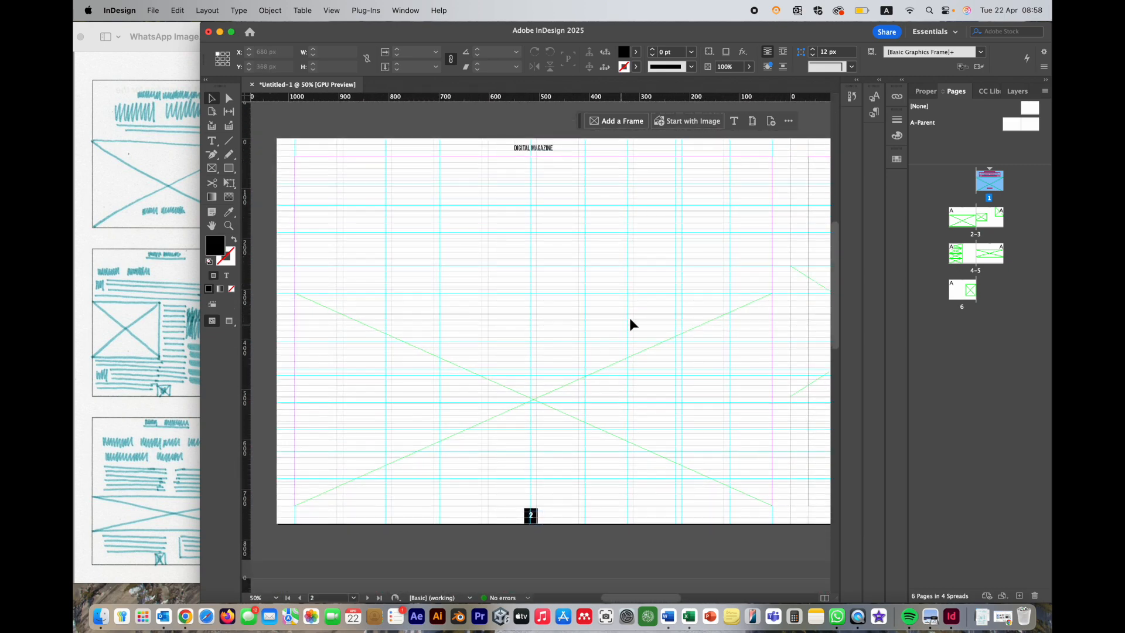
click(965, 223)
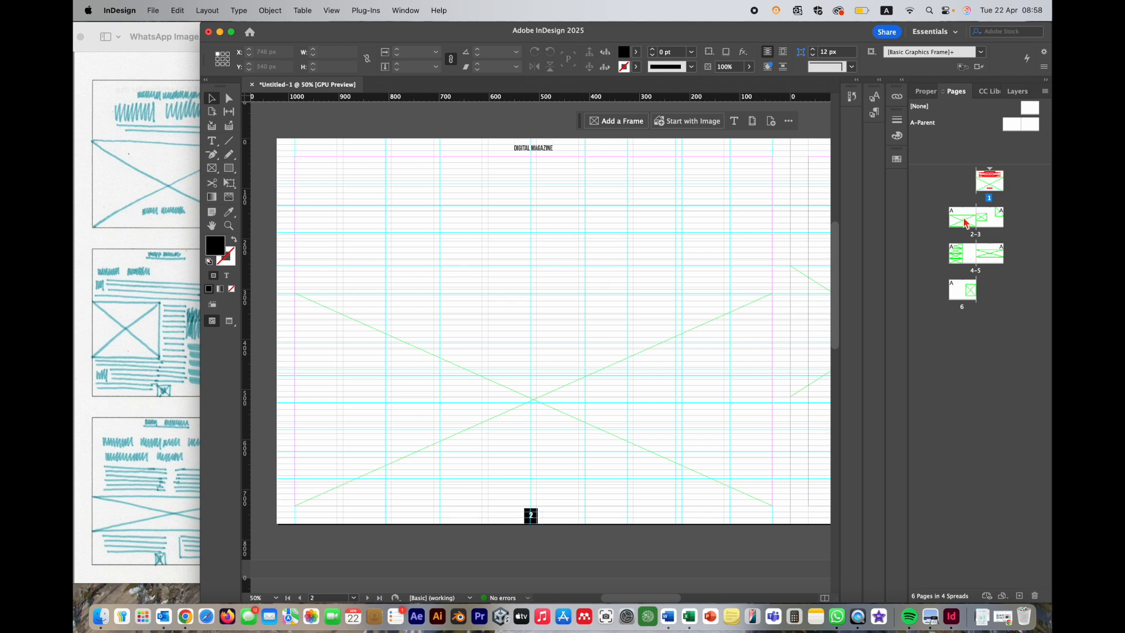
double_click(963, 222)
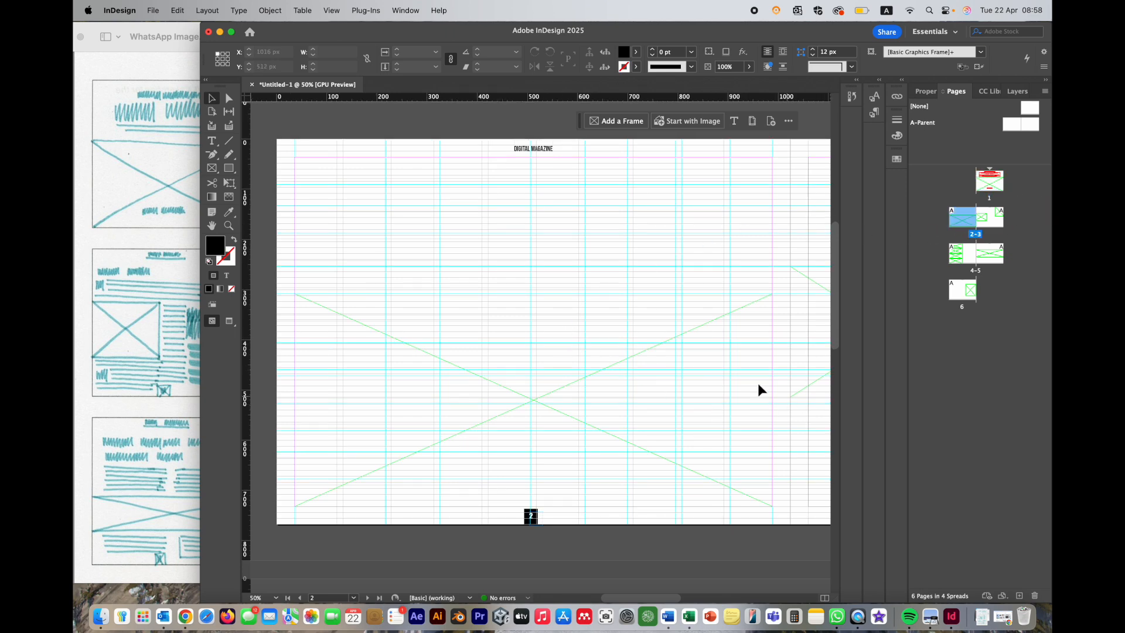
drag(375, 30, 555, 28)
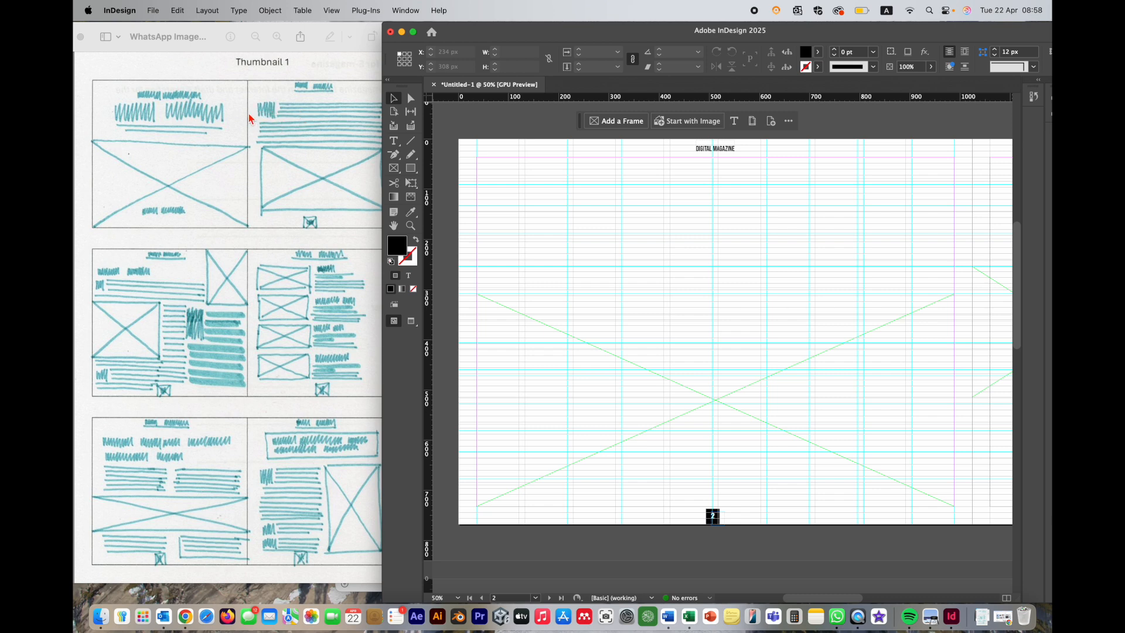
double_click(865, 38)
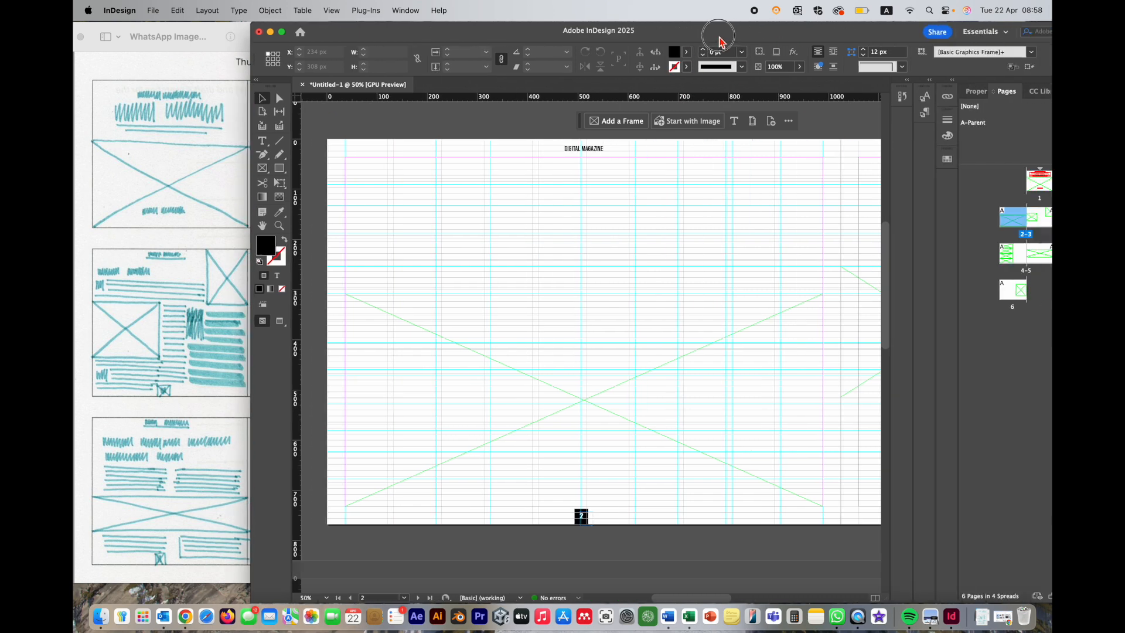
click(959, 91)
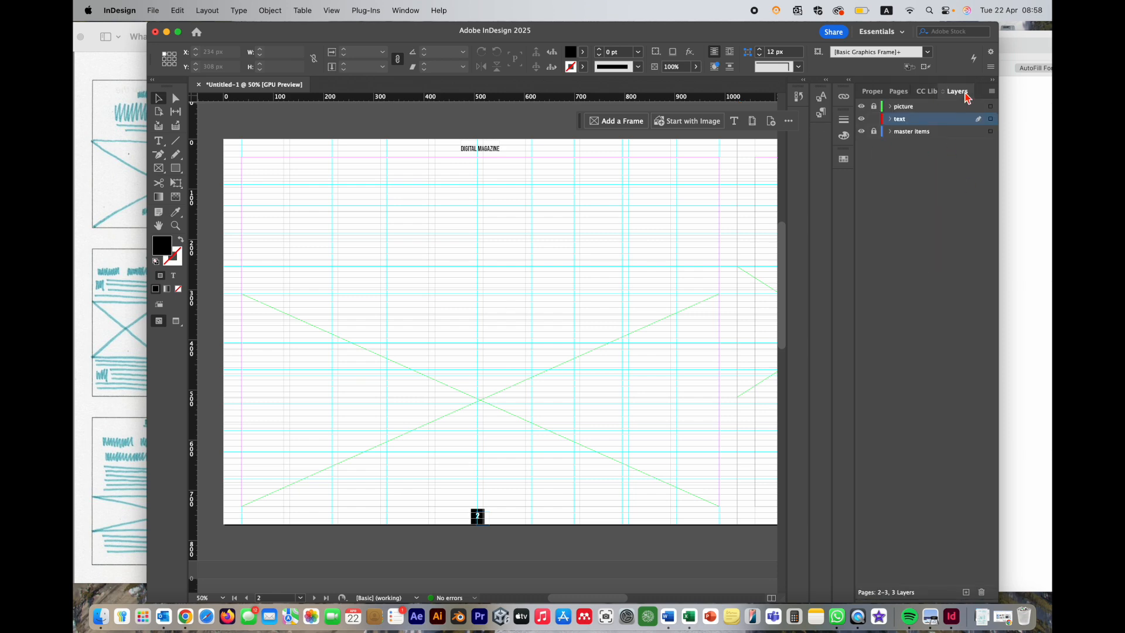
click(965, 591)
double_click(907, 123)
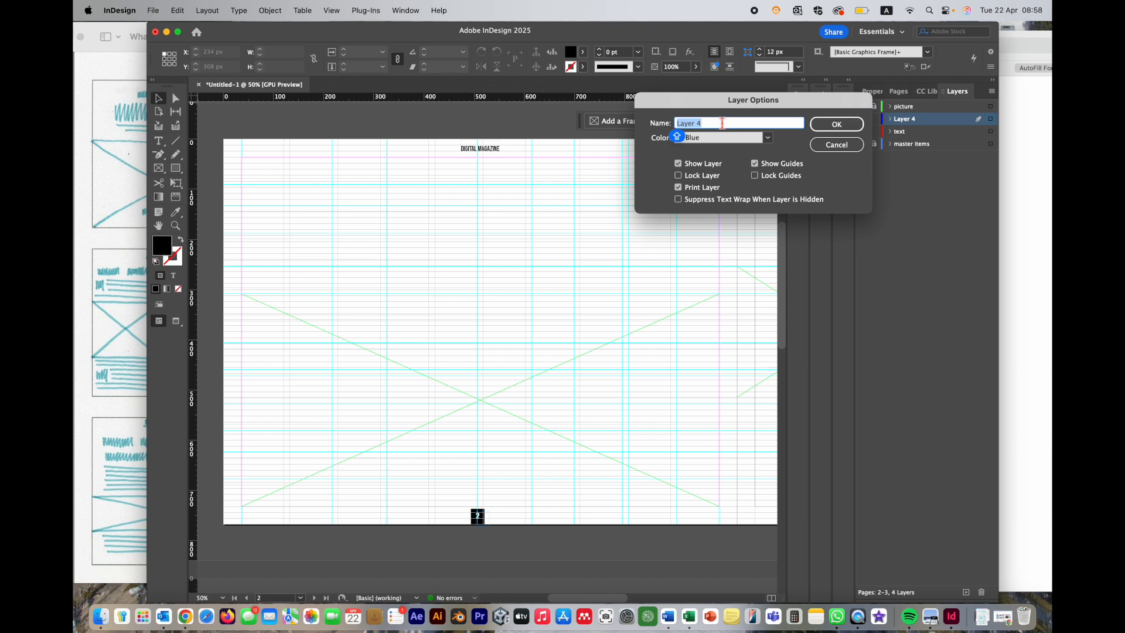
text(w)
click(837, 126)
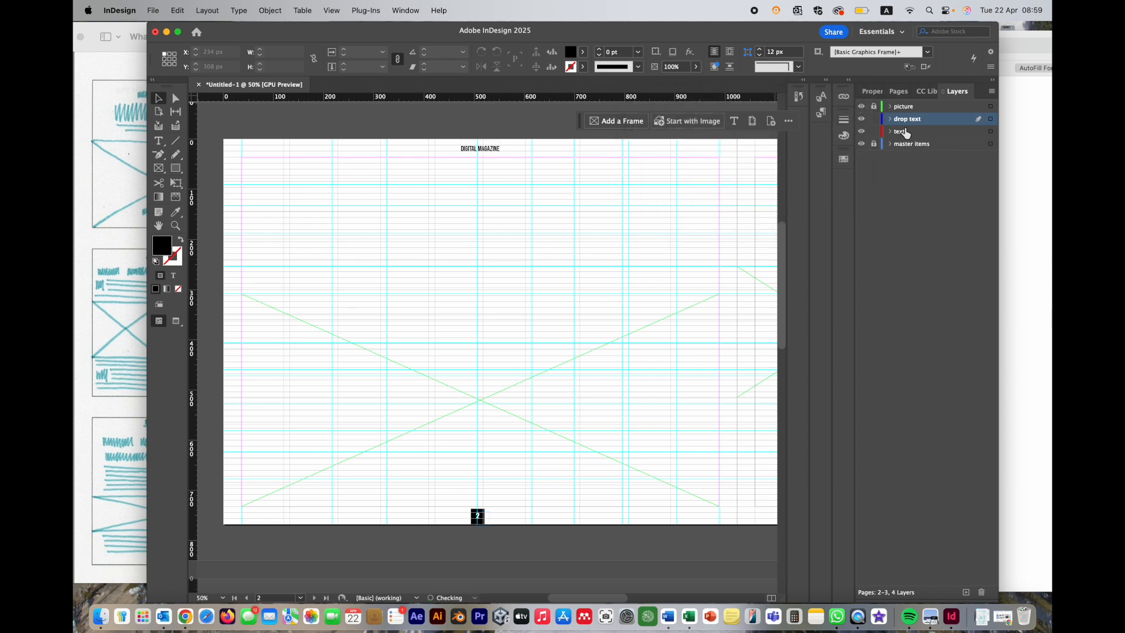
Lock the text layer, keeping drop text as the active layer, with the thumbnail sketches in view beside the document
drag(376, 38, 459, 35)
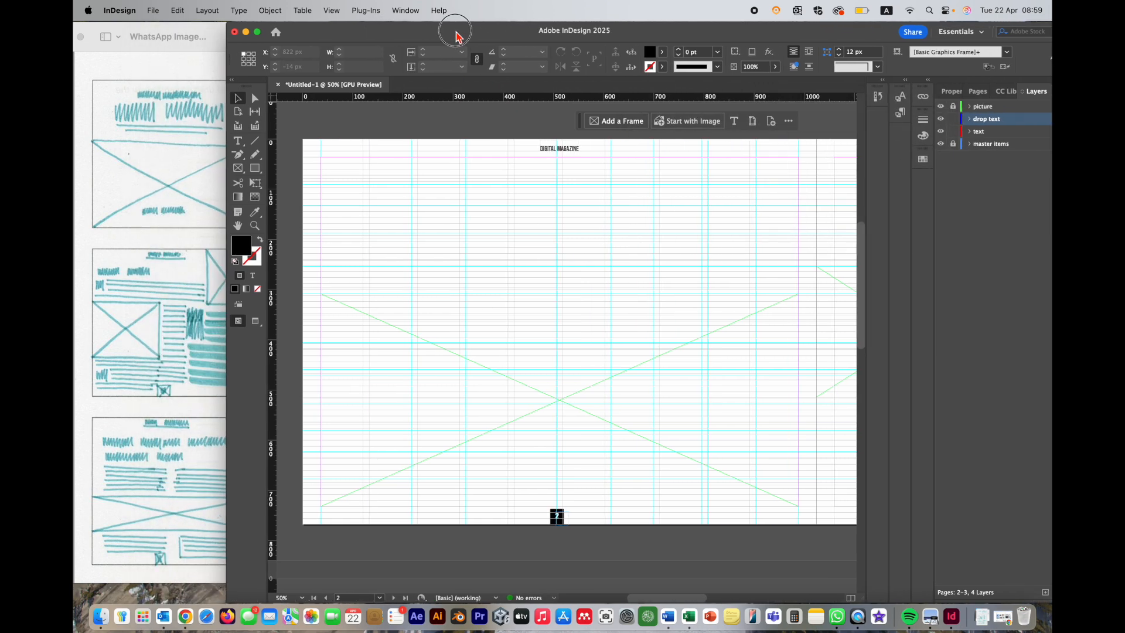
click(349, 36)
mouse_move(349, 37)
mouse_down()
mouse_move(514, 35)
mouse_move(359, 35)
mouse_move(369, 37)
mouse_up()
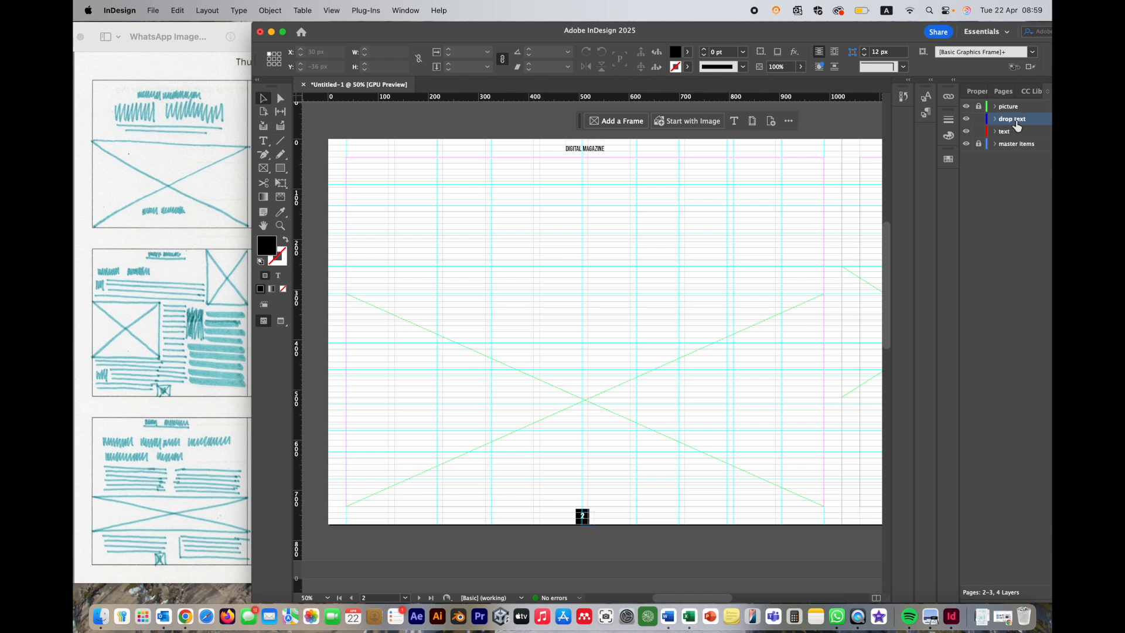
click(977, 131)
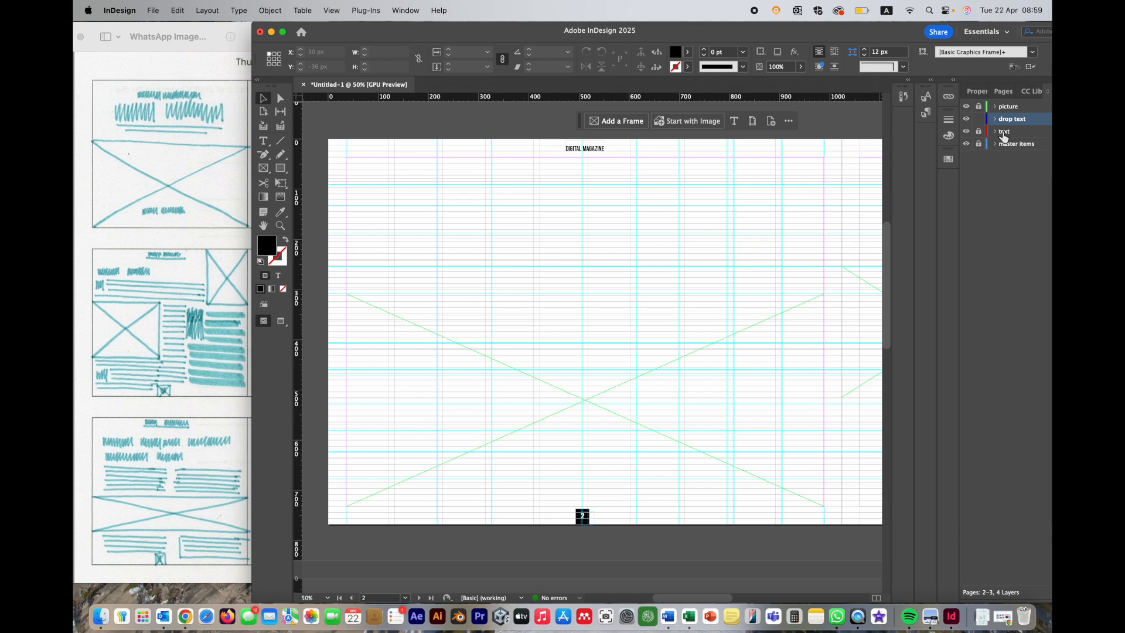
Draw a small drop-text placeholder frame in the upper-left margin corner of page 2, following the sketch
click(264, 168)
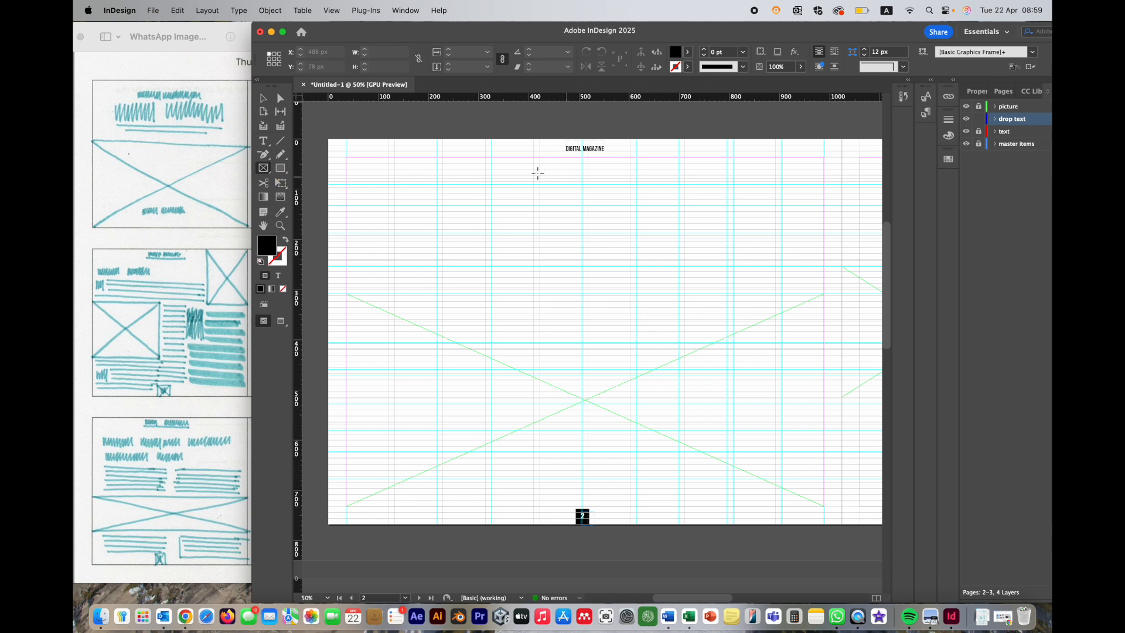
drag(428, 36, 557, 38)
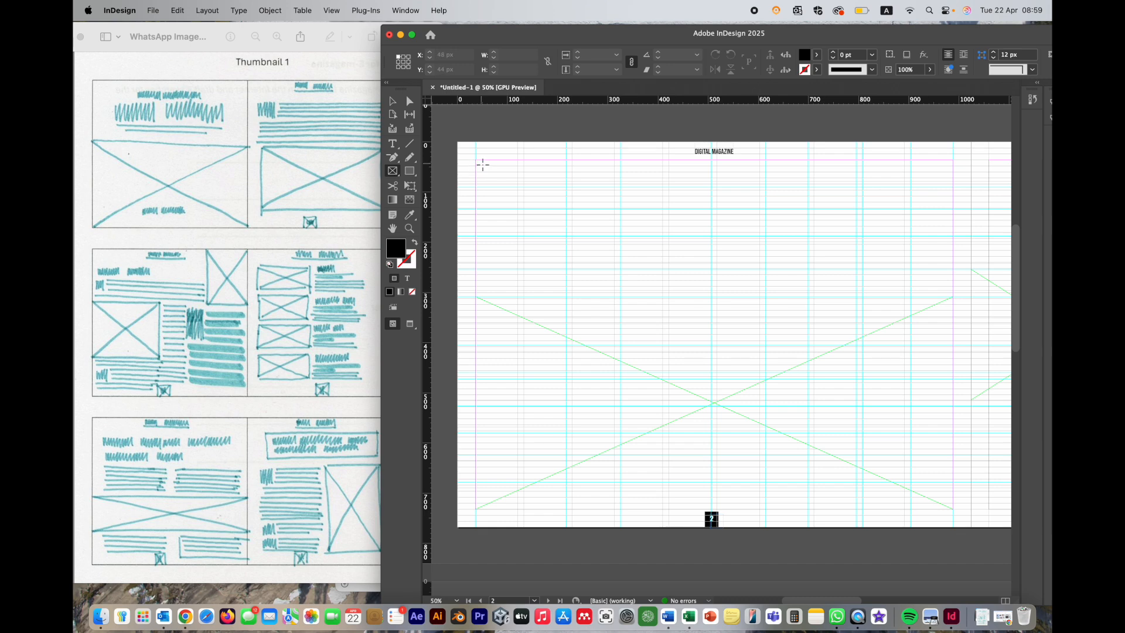
drag(477, 161, 542, 220)
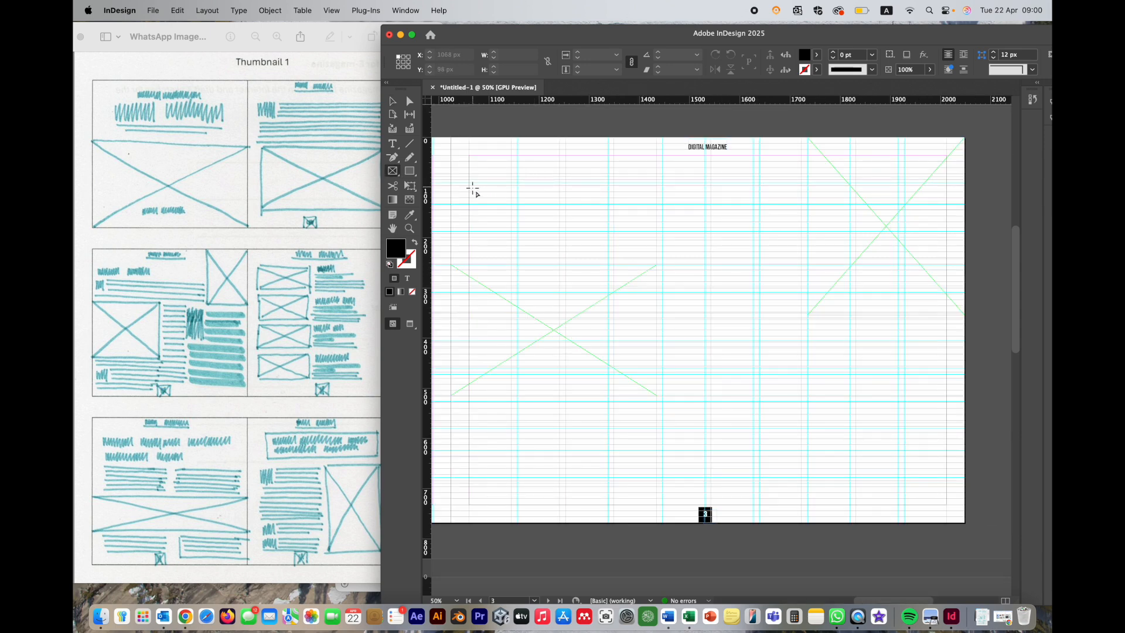
Draw two placeholder frames at page 3's left margin, X 1060 px: about 84 by 91 px at Y 96 px, and 84 by 84 px at Y 576 px
drag(470, 186, 511, 231)
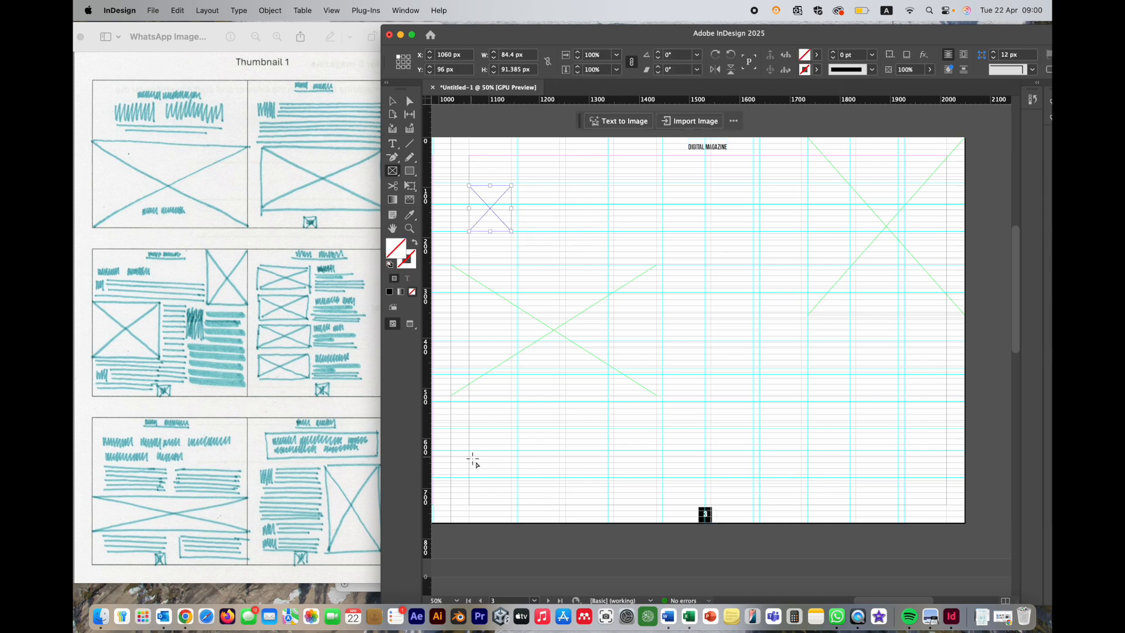
drag(469, 426, 511, 469)
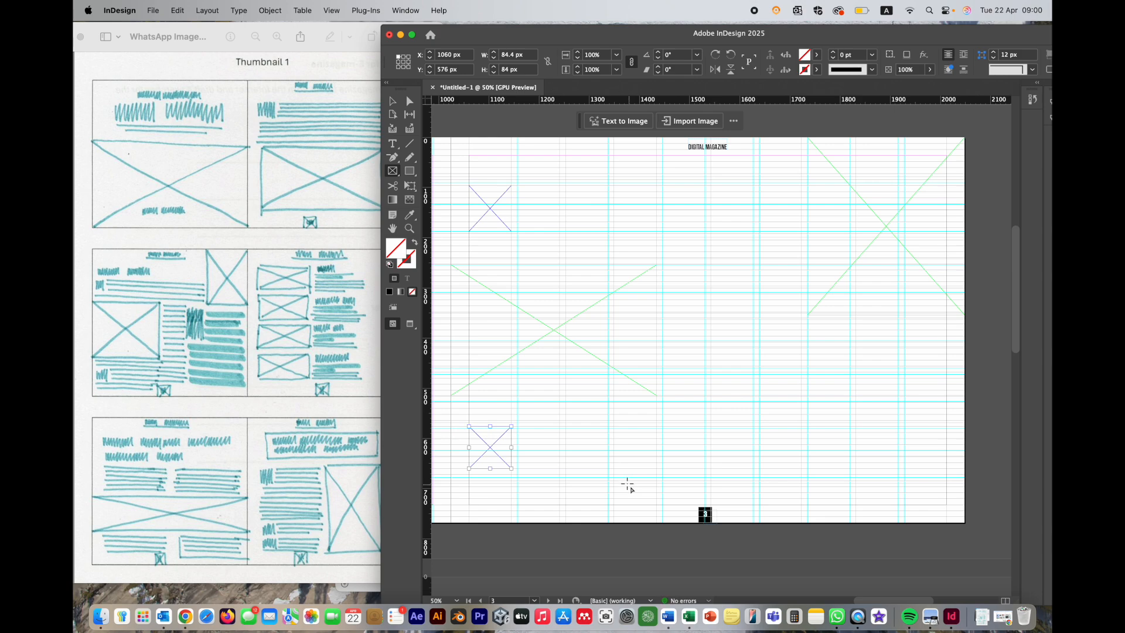
Resize page 3's two small drop-text frames to about 97 px high, fitting them to the baseline grid
click(392, 102)
key(super+equal)
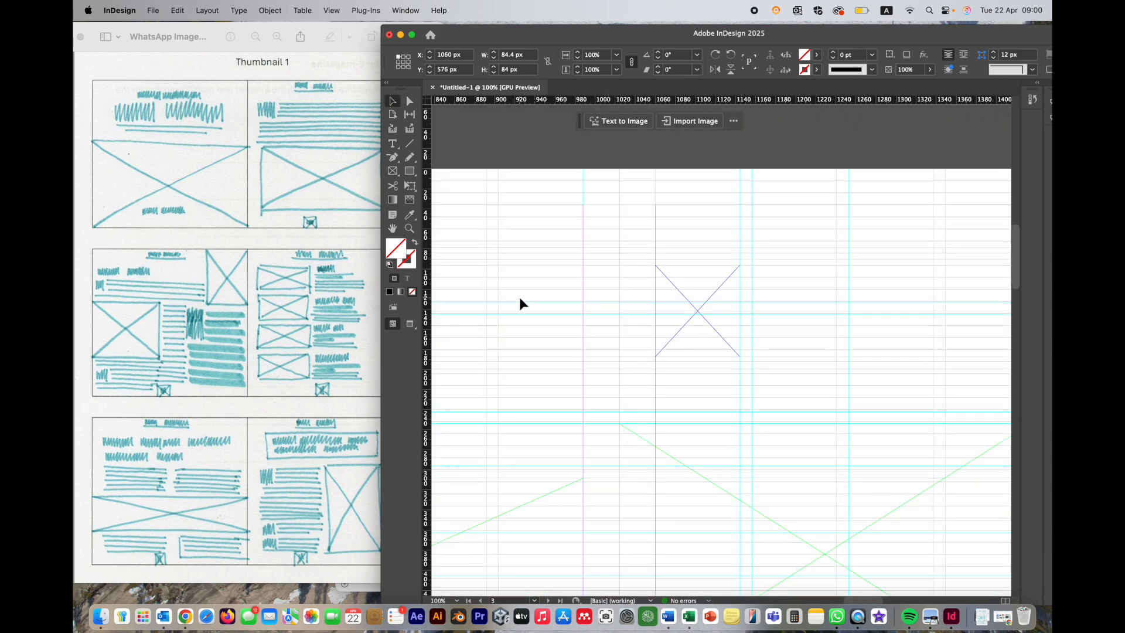
click(692, 322)
drag(701, 266, 700, 261)
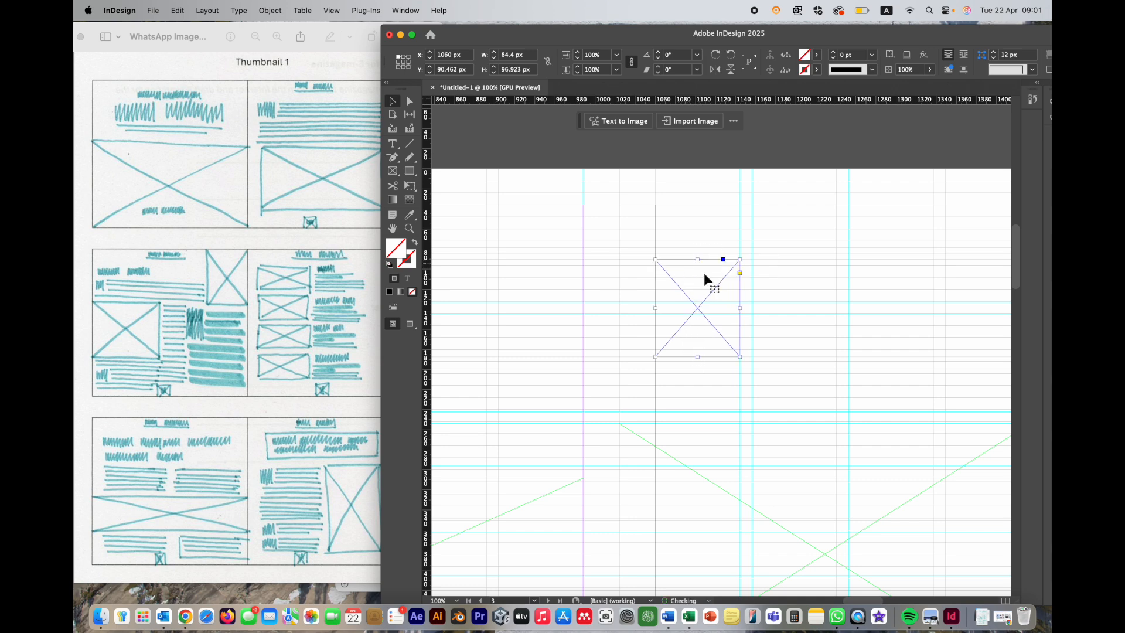
click(801, 361)
scroll(729, 366, down, 10)
click(646, 441)
drag(642, 404, 642, 408)
drag(642, 488, 642, 499)
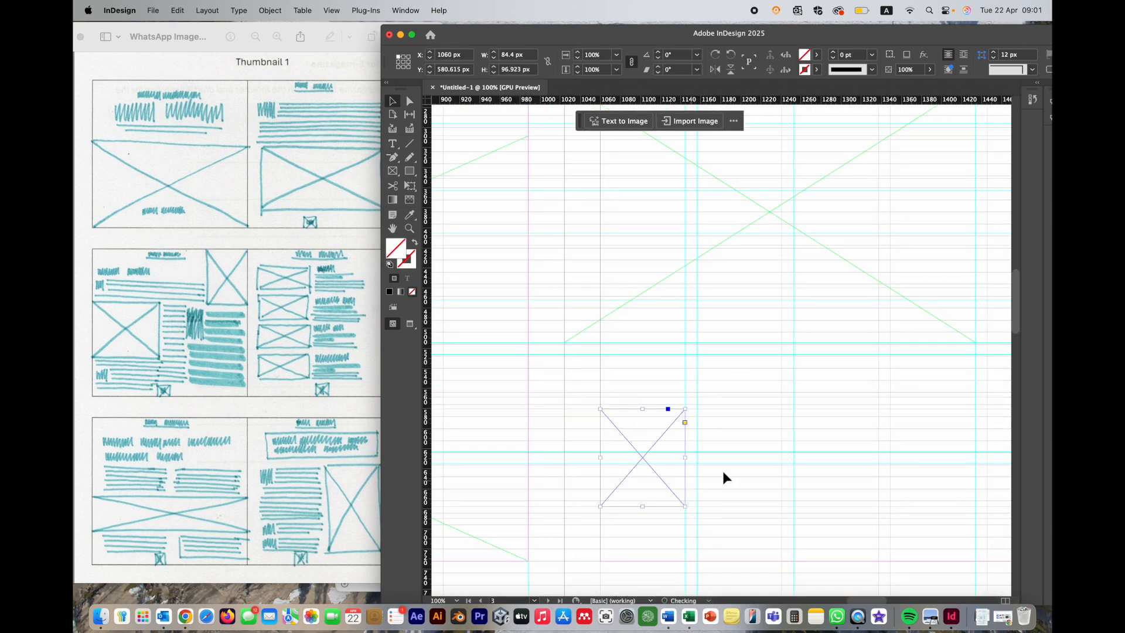
Compare the remaining pages with the thumbnail sketches to check where further drop-text frames are needed
click(687, 382)
scroll(687, 382, up, 10)
scroll(677, 371, down, 10)
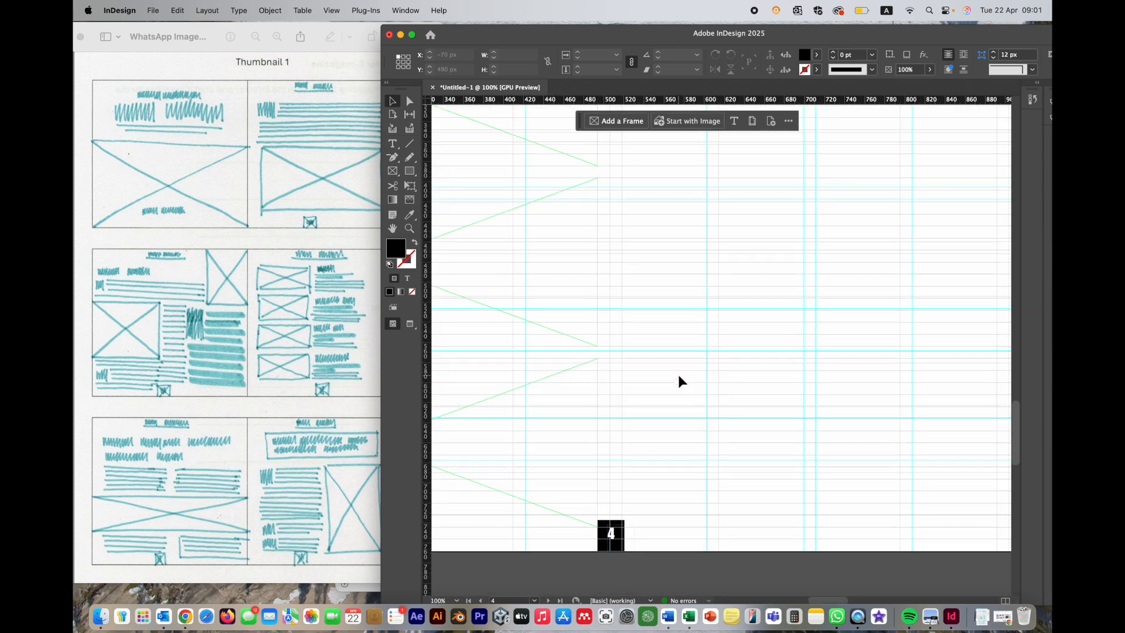
scroll(635, 368, right, 5)
scroll(637, 372, right, 2)
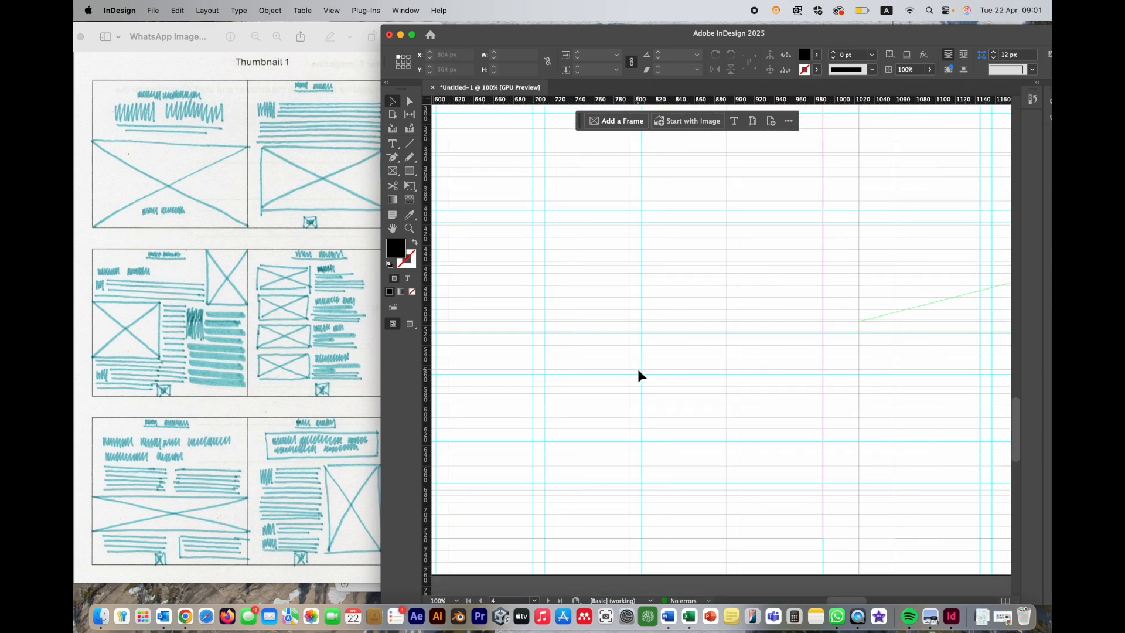
key(super+minus)
key(super+minus)
scroll(639, 370, right, 3)
scroll(639, 370, left, 6)
scroll(637, 375, down, 10)
scroll(637, 375, left, 1)
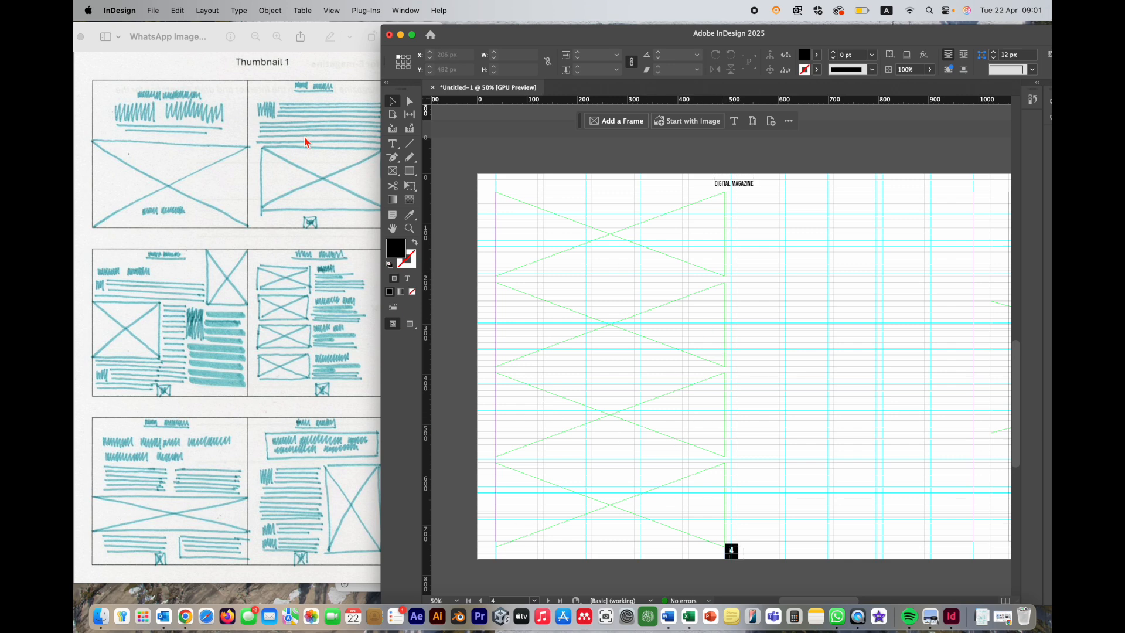
click(341, 60)
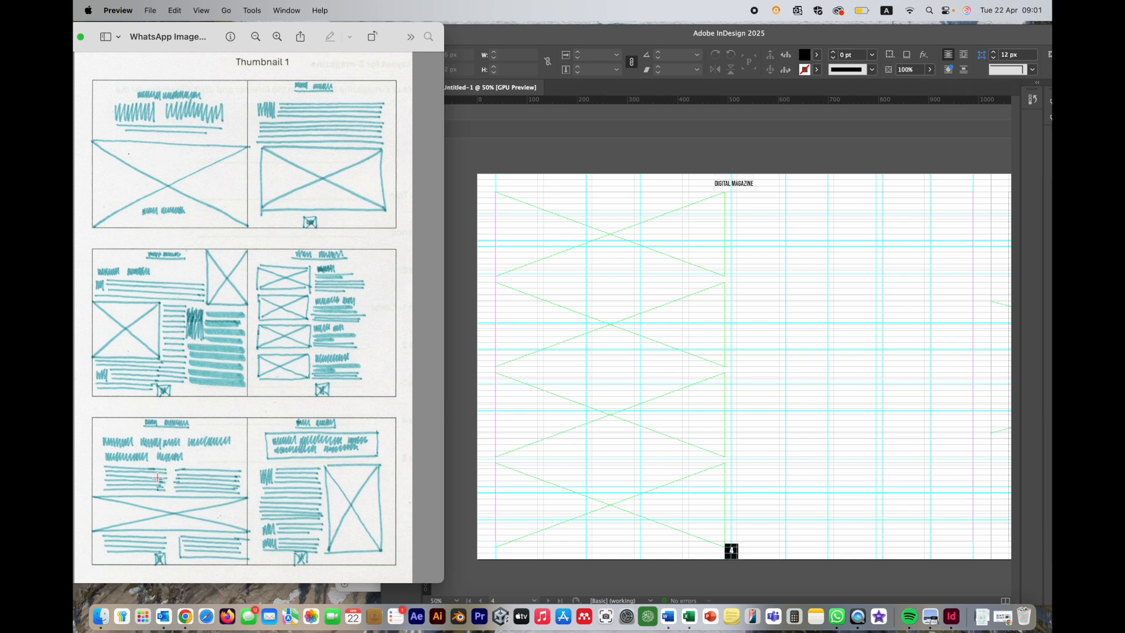
scroll(773, 454, down, 10)
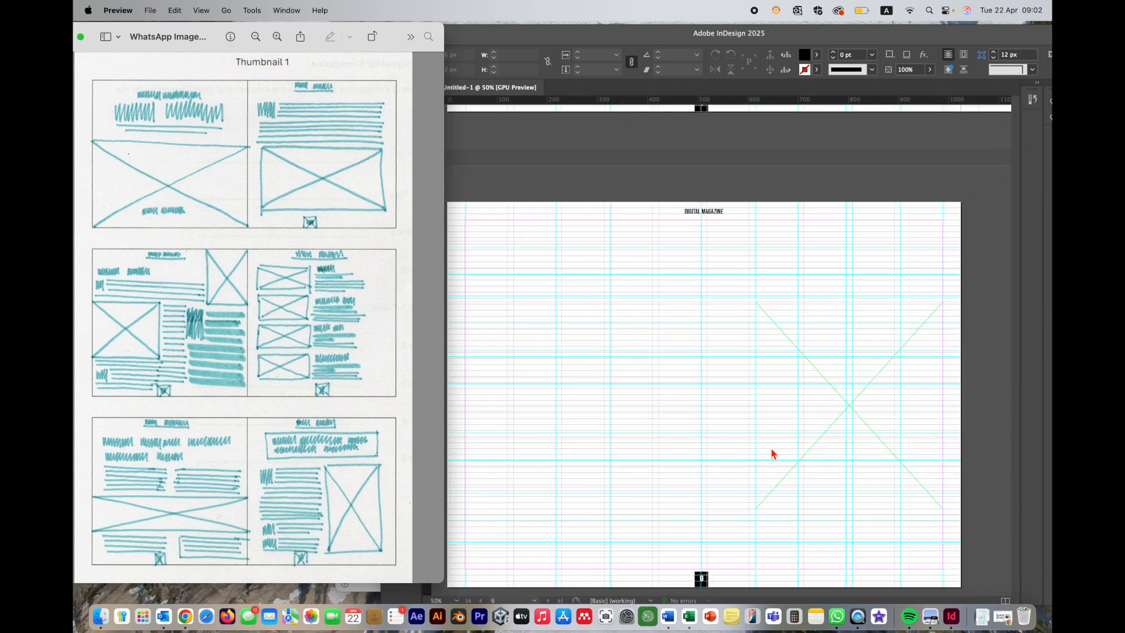
scroll(805, 462, up, 8)
scroll(794, 387, down, 10)
scroll(790, 388, right, 2)
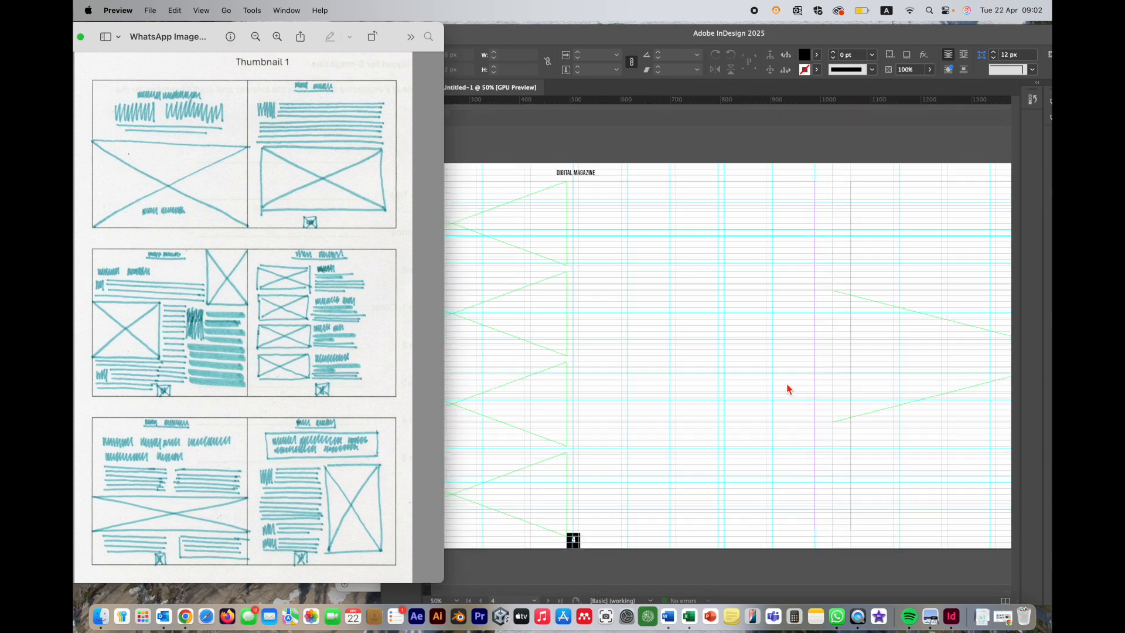
scroll(787, 388, up, 10)
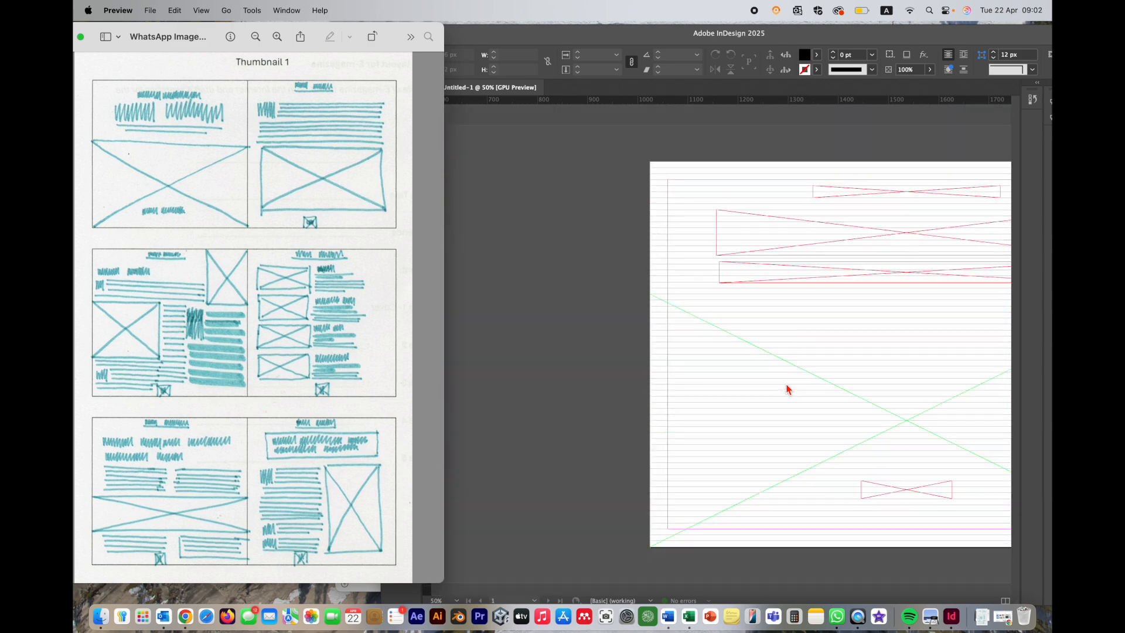
scroll(787, 388, right, 5)
scroll(788, 389, down, 6)
scroll(788, 389, right, 3)
scroll(788, 388, up, 1)
Draw a 952 by 96 px placeholder frame across the upper margin of page 5, at X 1060 px, Y 36 px
click(454, 183)
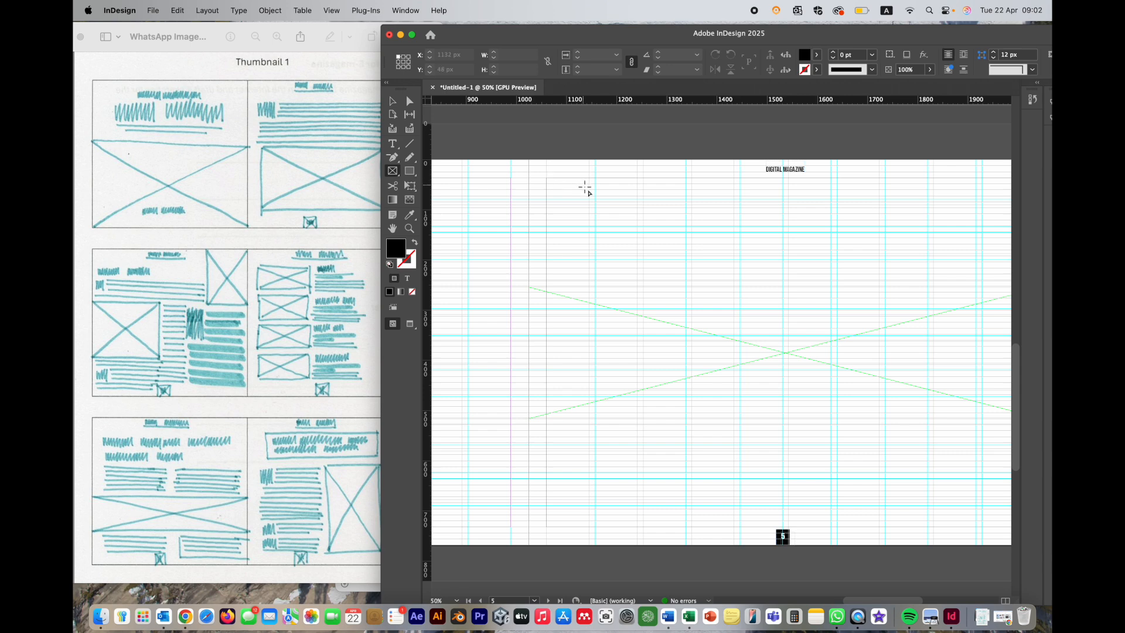
drag(548, 178, 886, 232)
scroll(612, 214, left, 4)
scroll(609, 214, up, 2)
scroll(609, 214, down, 2)
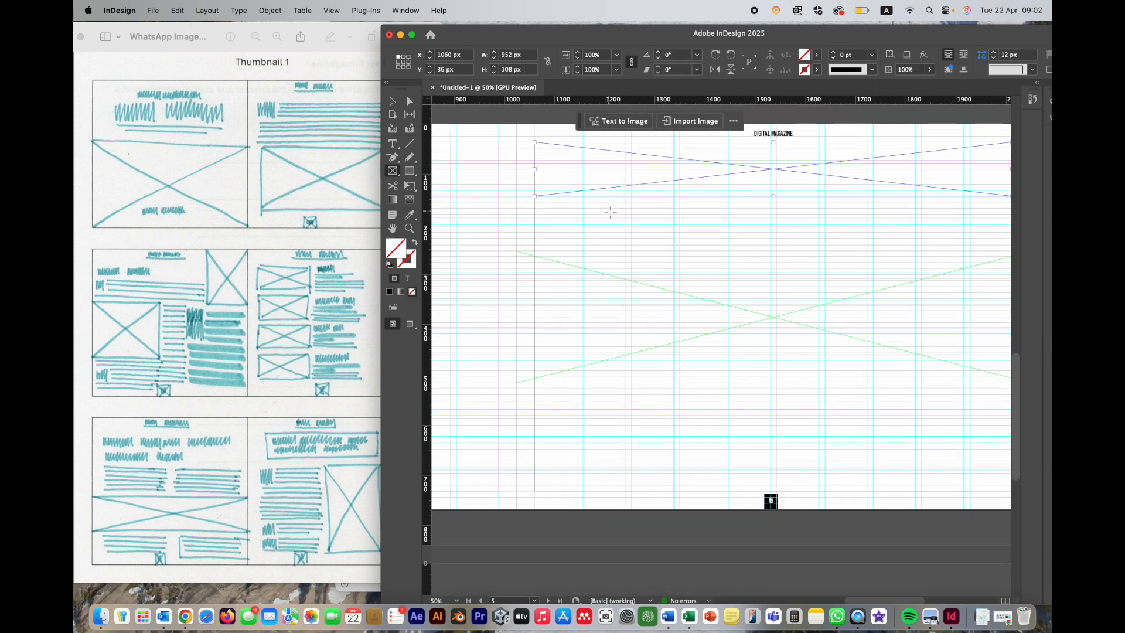
click(393, 101)
drag(773, 196, 773, 190)
Draw a second placeholder frame about 952 by 86 px between page 5's wide frame and its image, at X 1060 px, Y 156 px
key(f)
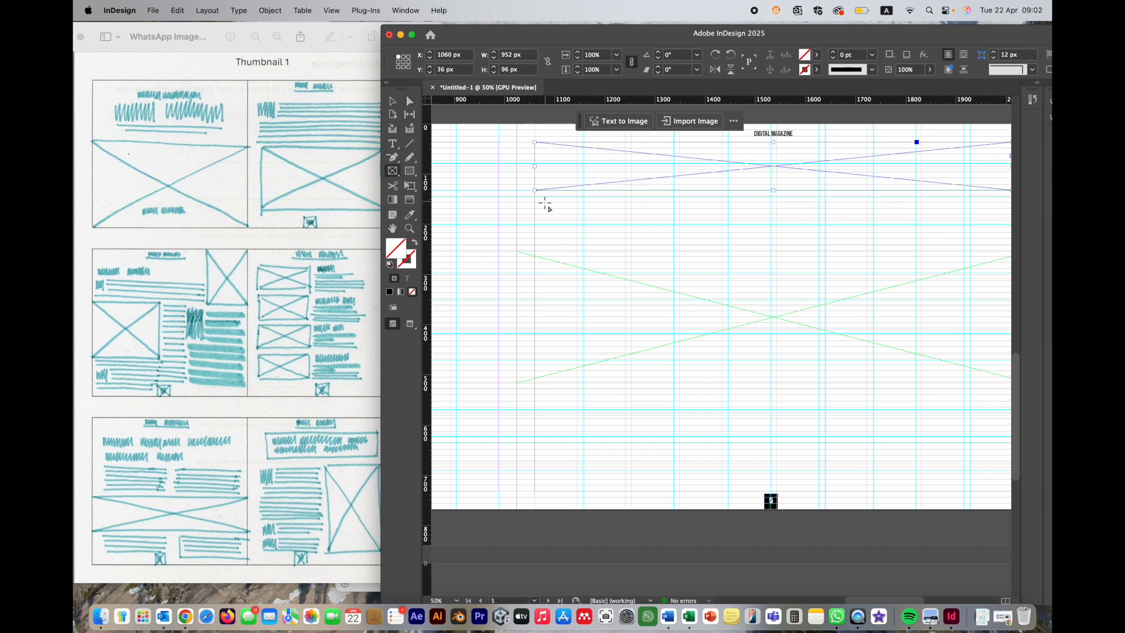
drag(535, 202, 884, 247)
scroll(486, 174, left, 3)
scroll(485, 174, up, 1)
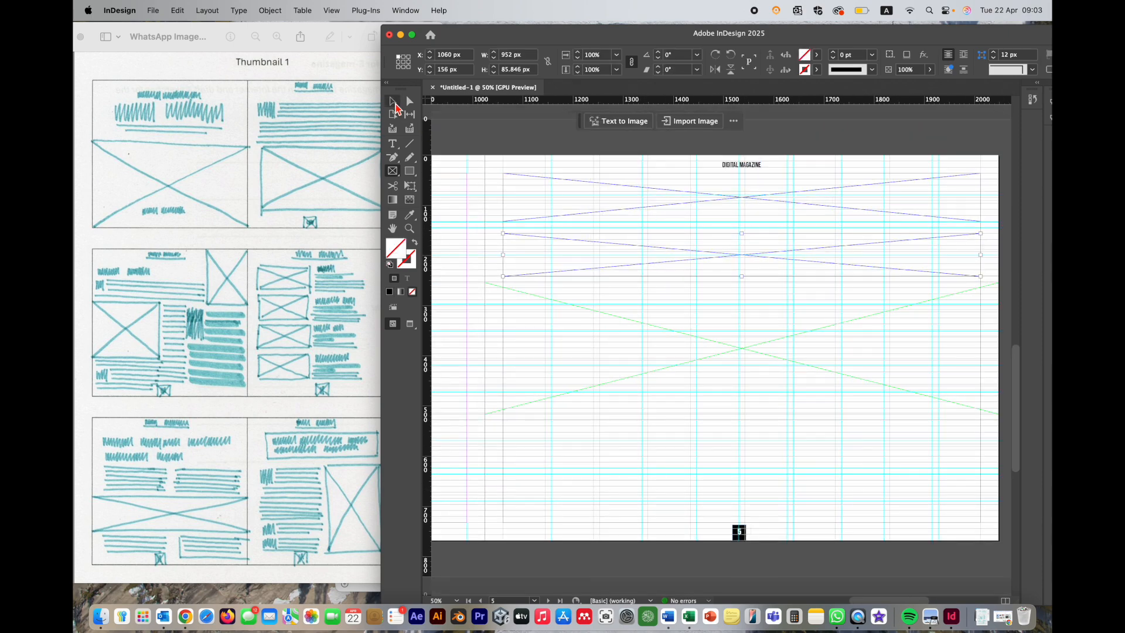
click(395, 105)
click(752, 349)
Return to page 1, switch to the Creative Cloud app and open the Adobe Stock website from its shortcuts
drag(978, 38, 951, 41)
scroll(788, 245, up, 10)
scroll(788, 245, left, 5)
scroll(786, 243, up, 6)
scroll(782, 238, right, 6)
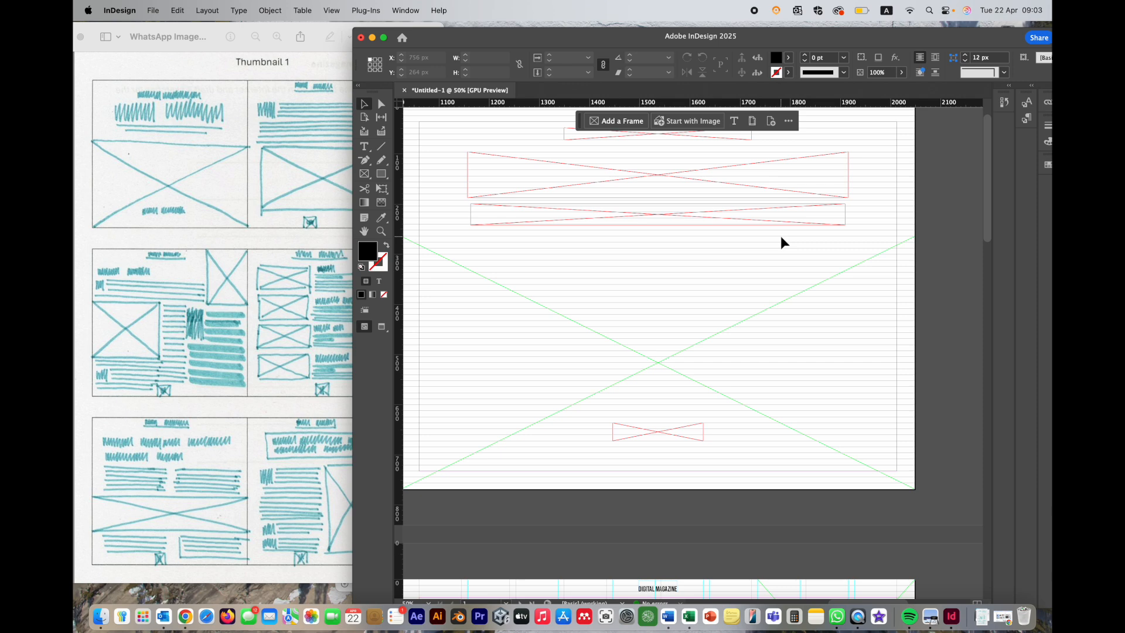
click(843, 11)
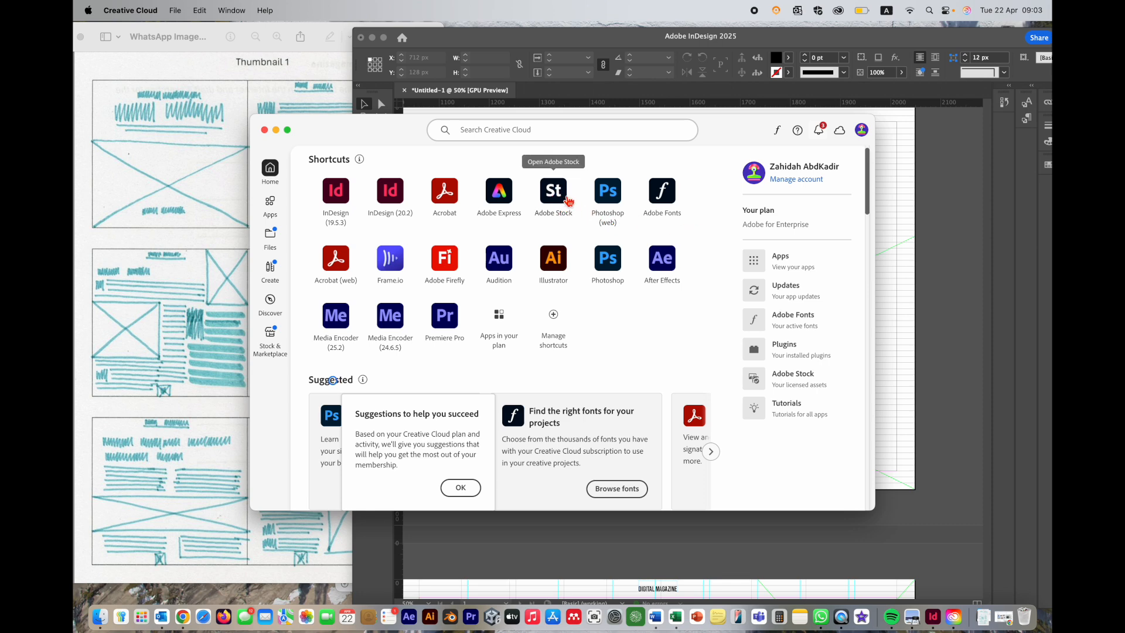
click(568, 205)
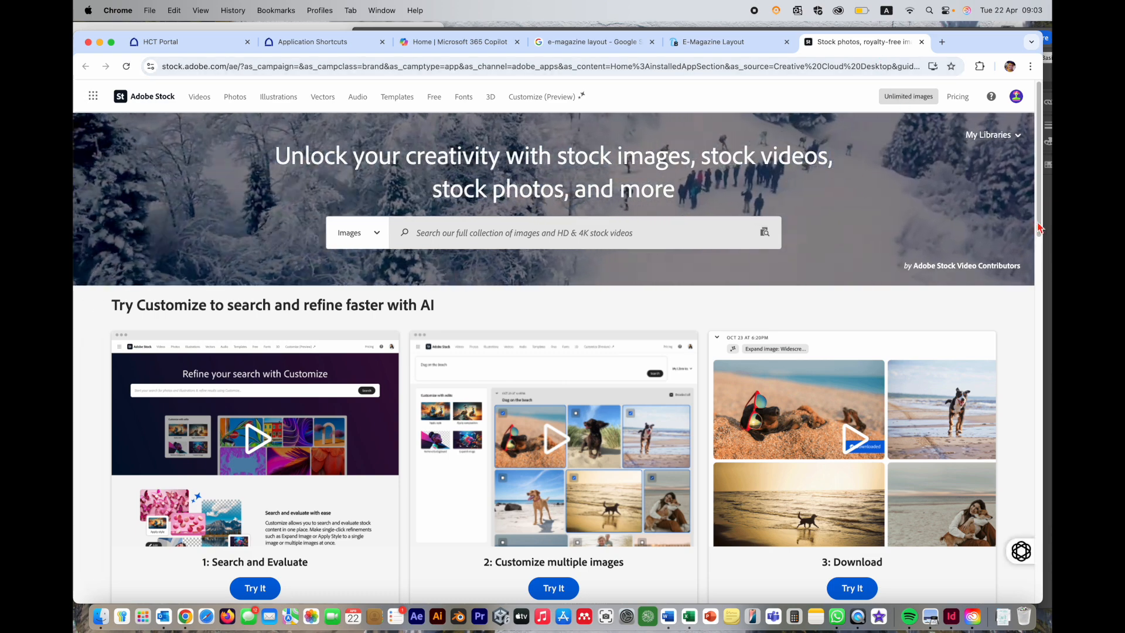
Switch back to InDesign and display the CC Libraries
drag(1000, 44, 955, 168)
drag(973, 45, 769, 38)
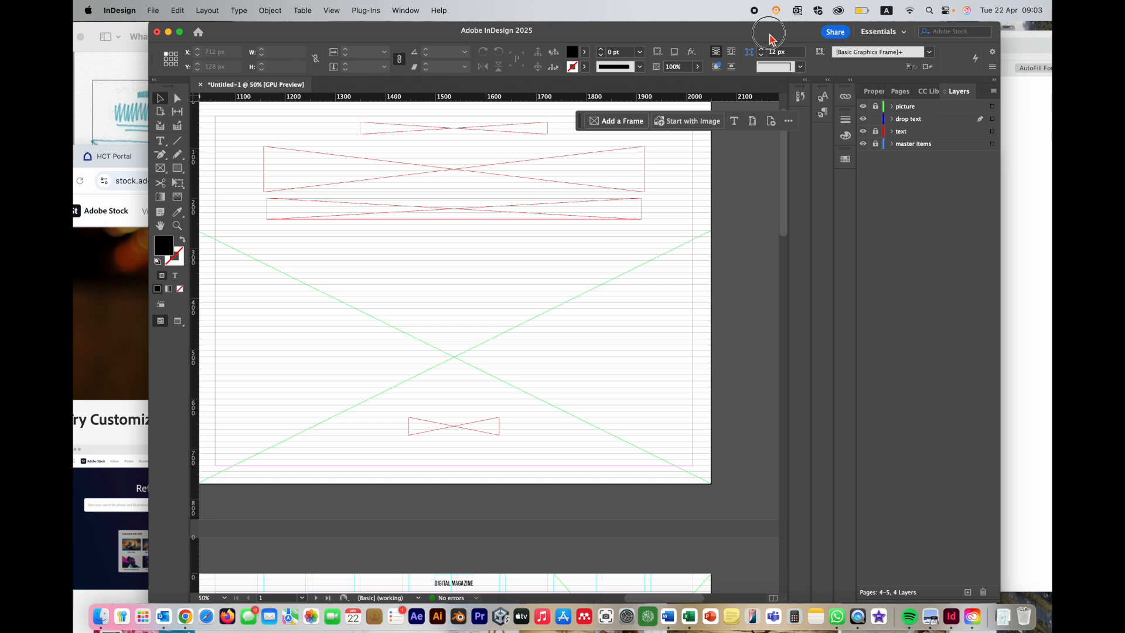
click(923, 92)
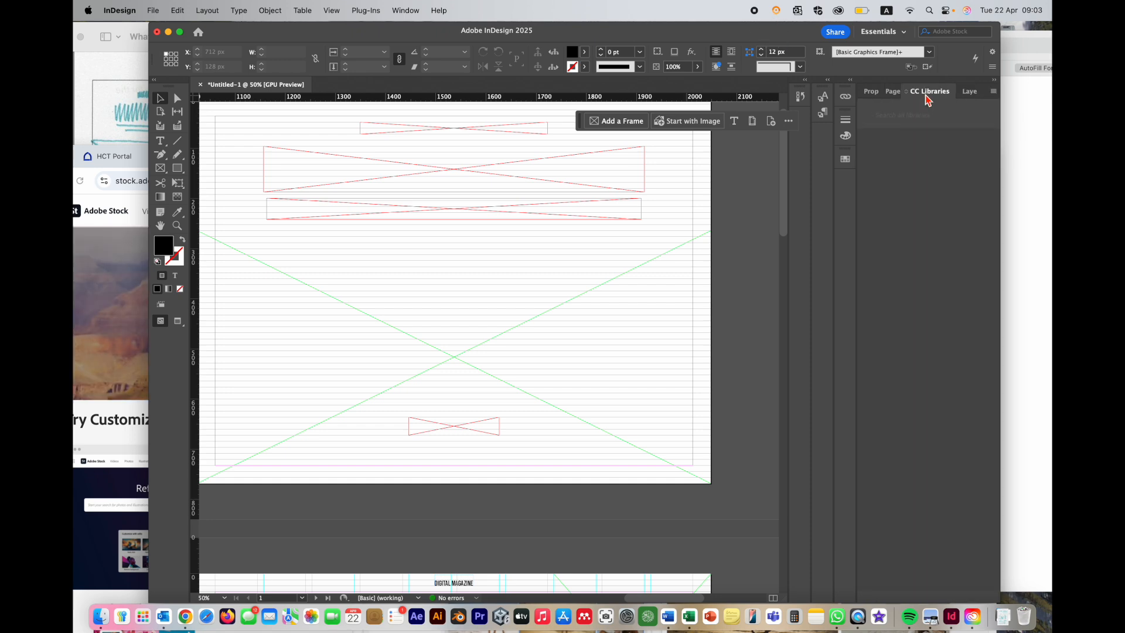
Show the items of the e-magazine library as a list
click(413, 12)
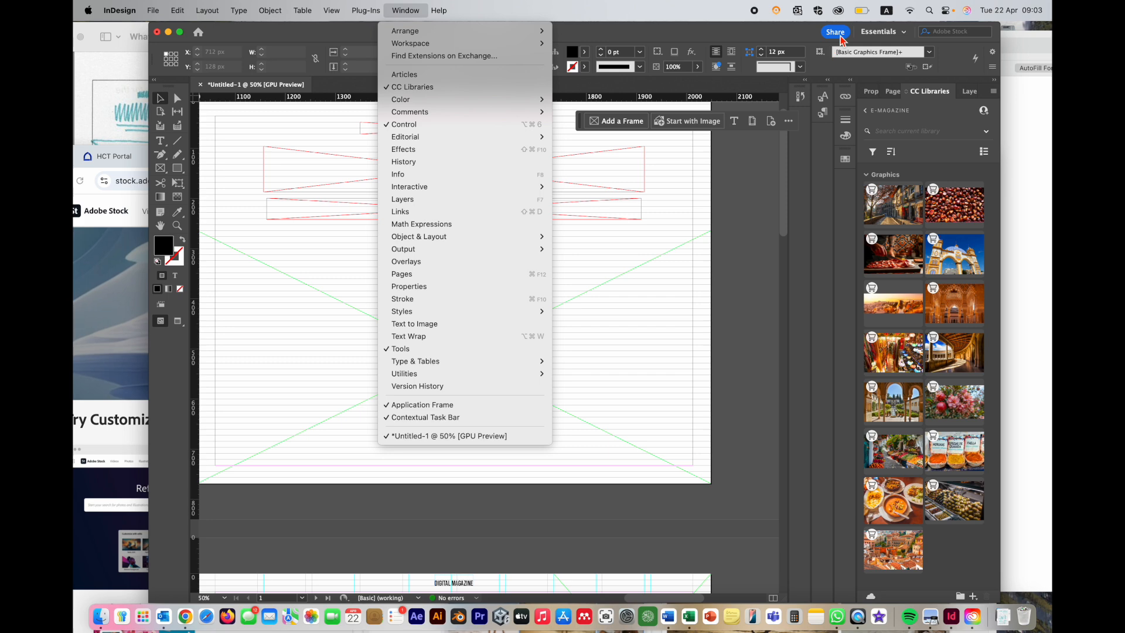
click(768, 34)
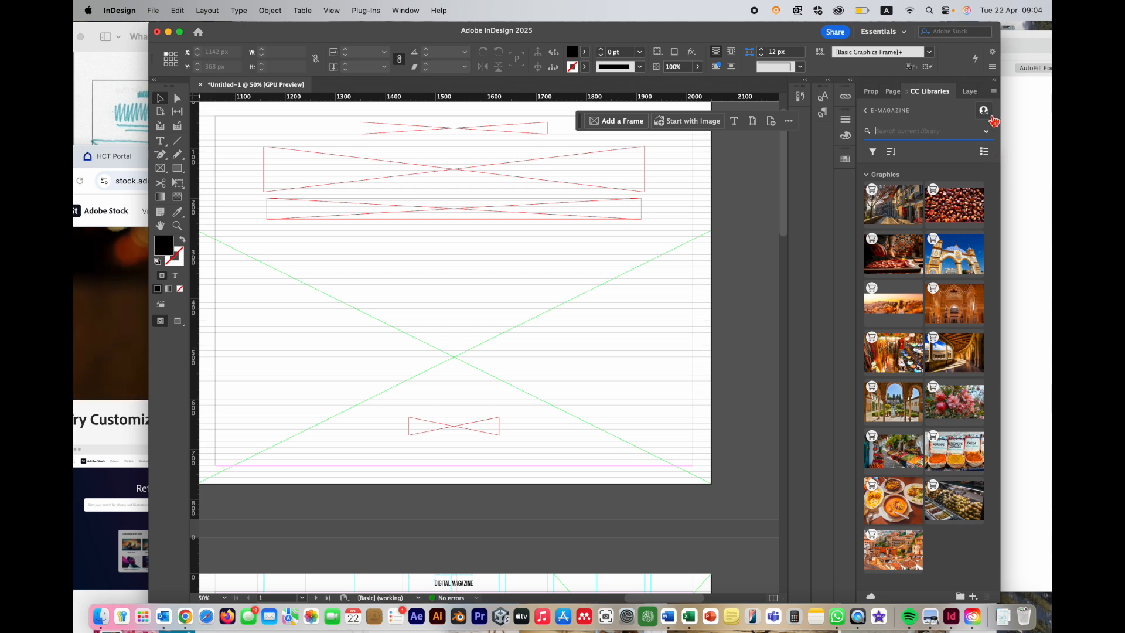
click(984, 151)
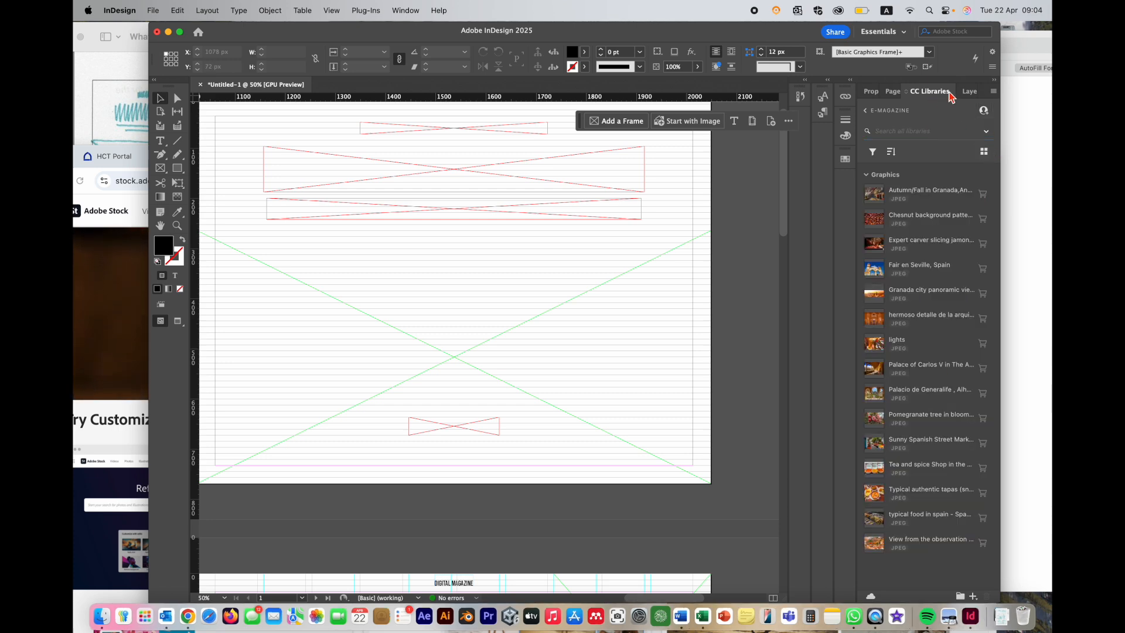
Create a new Creative Cloud library named "E-Magazine - Travel Iceland"
click(993, 92)
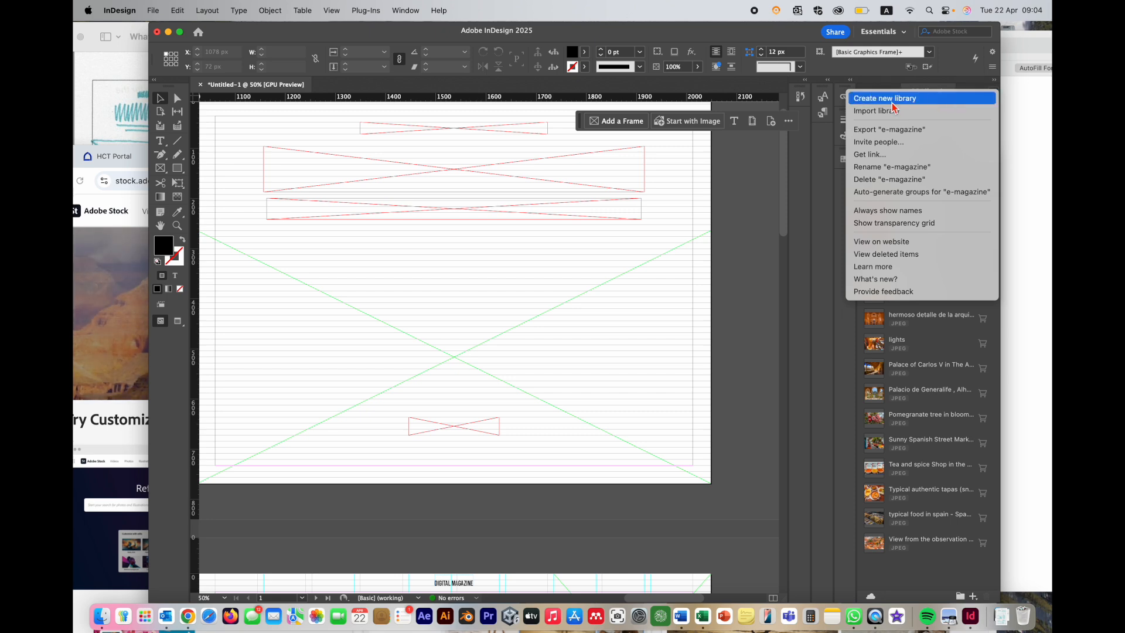
click(914, 100)
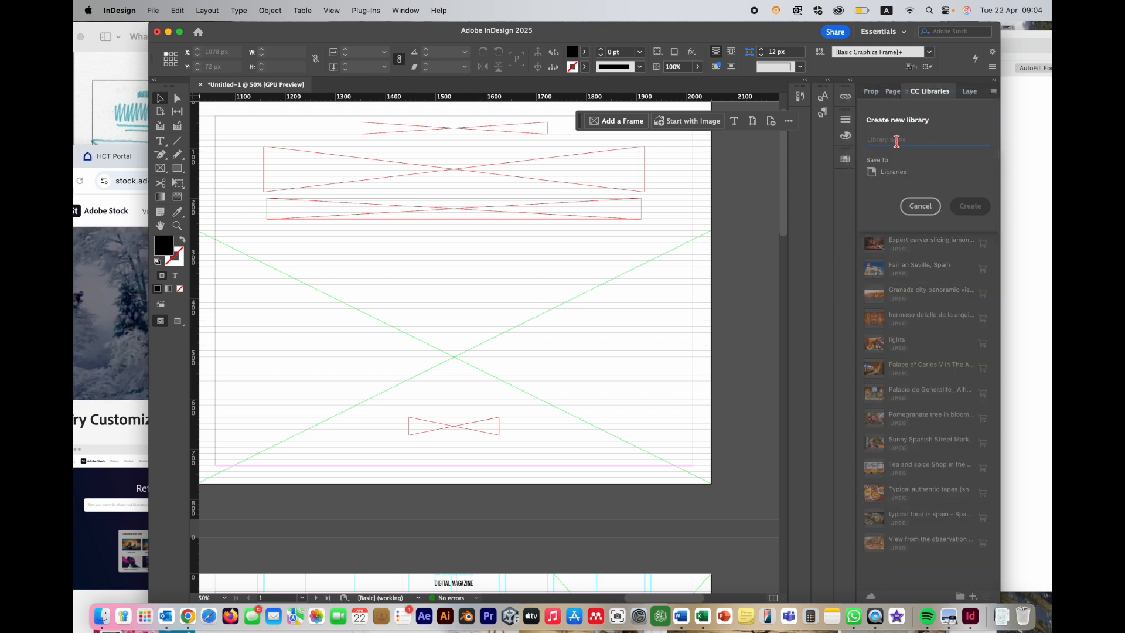
key(shift+e)
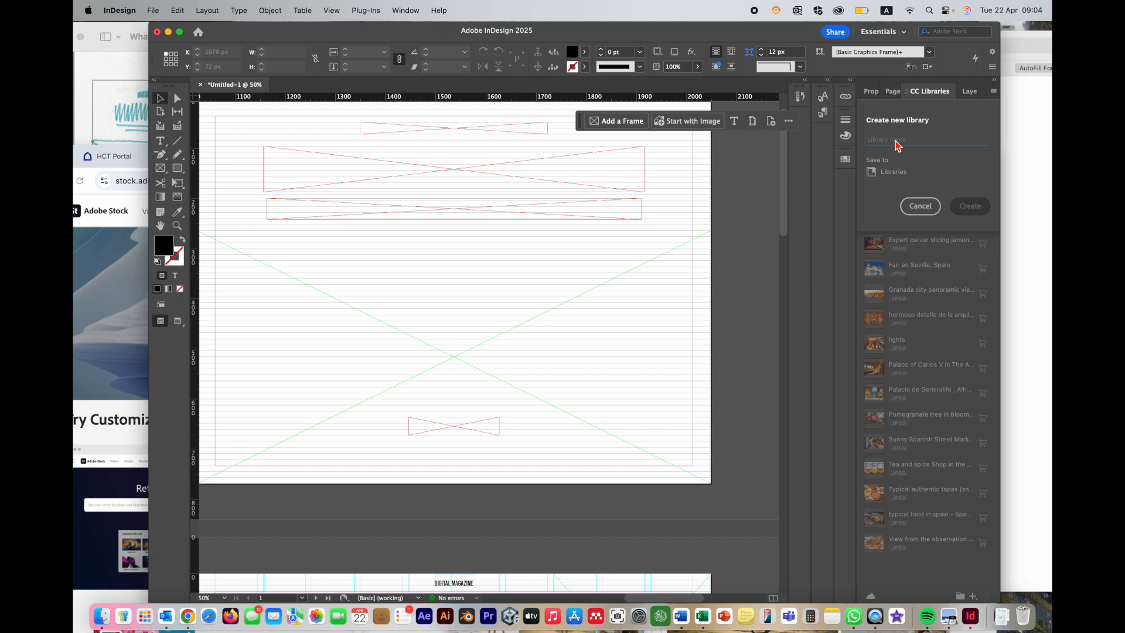
key(p)
key(shift+e)
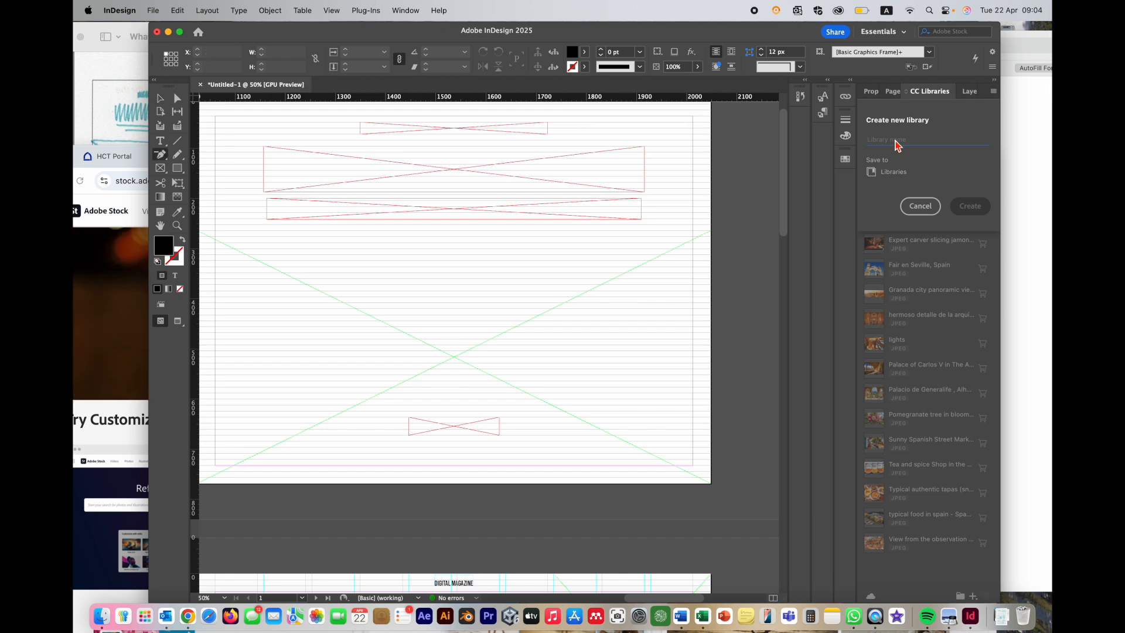
click(896, 141)
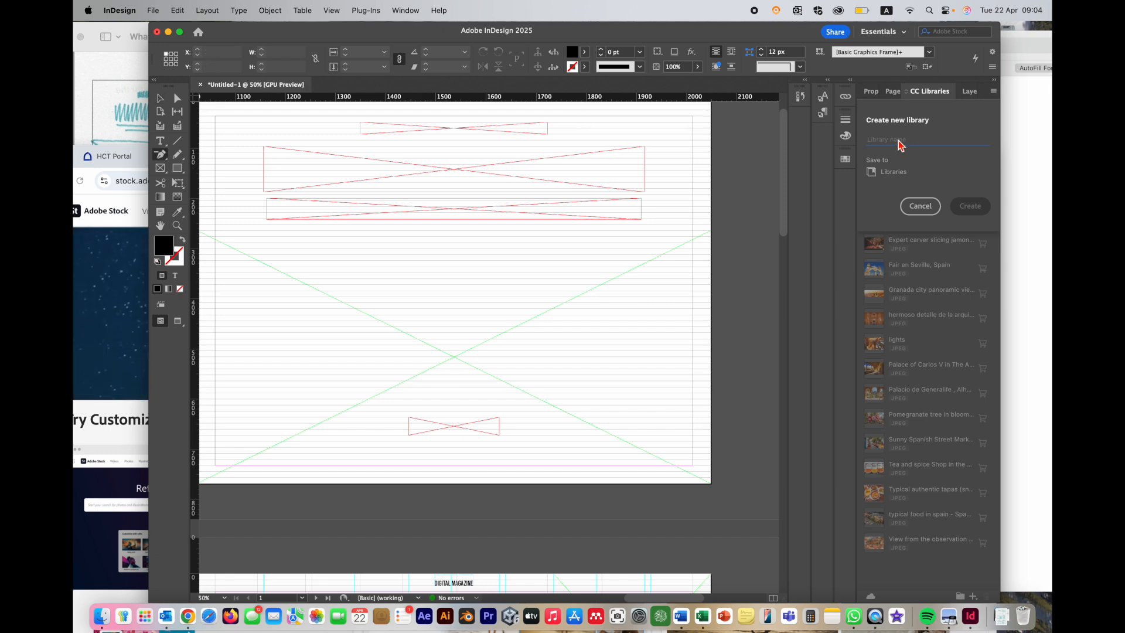
text(E-Magazine - Travel Iceland)
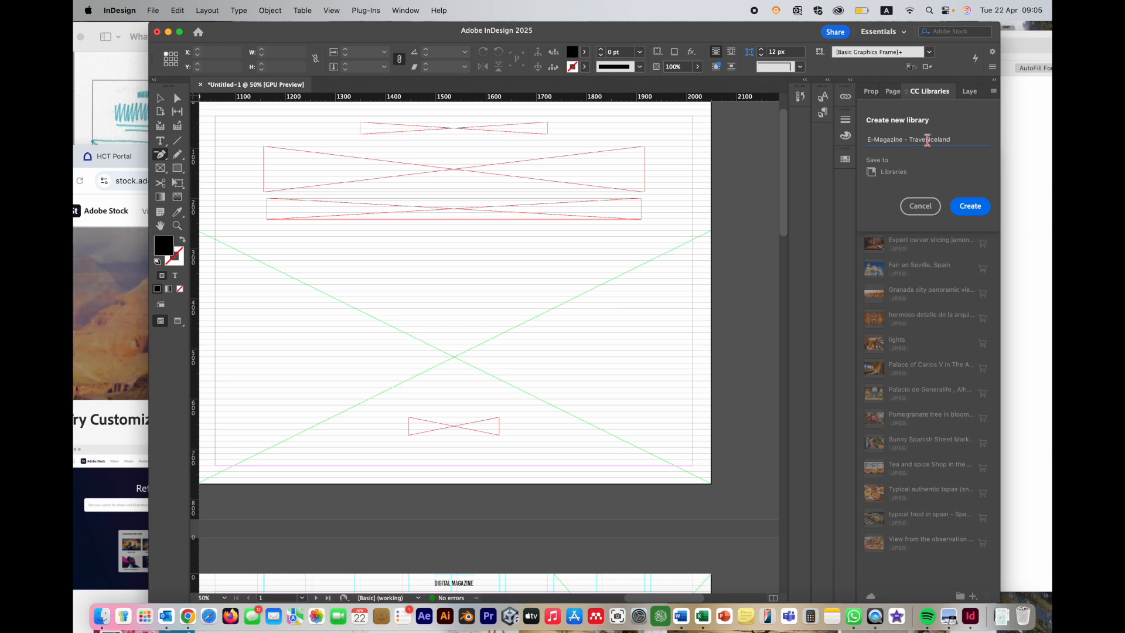
click(980, 207)
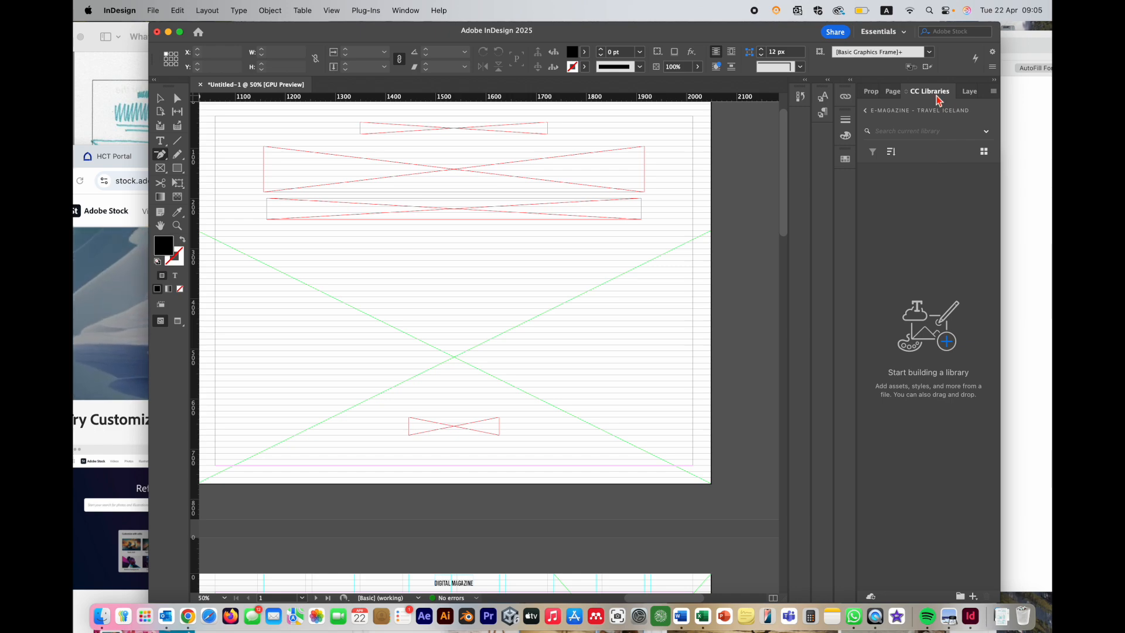
Switch to the Adobe Stock website in Chrome and open the E-Magazine - Travel Iceland library there
drag(686, 35, 666, 275)
drag(930, 162, 976, 46)
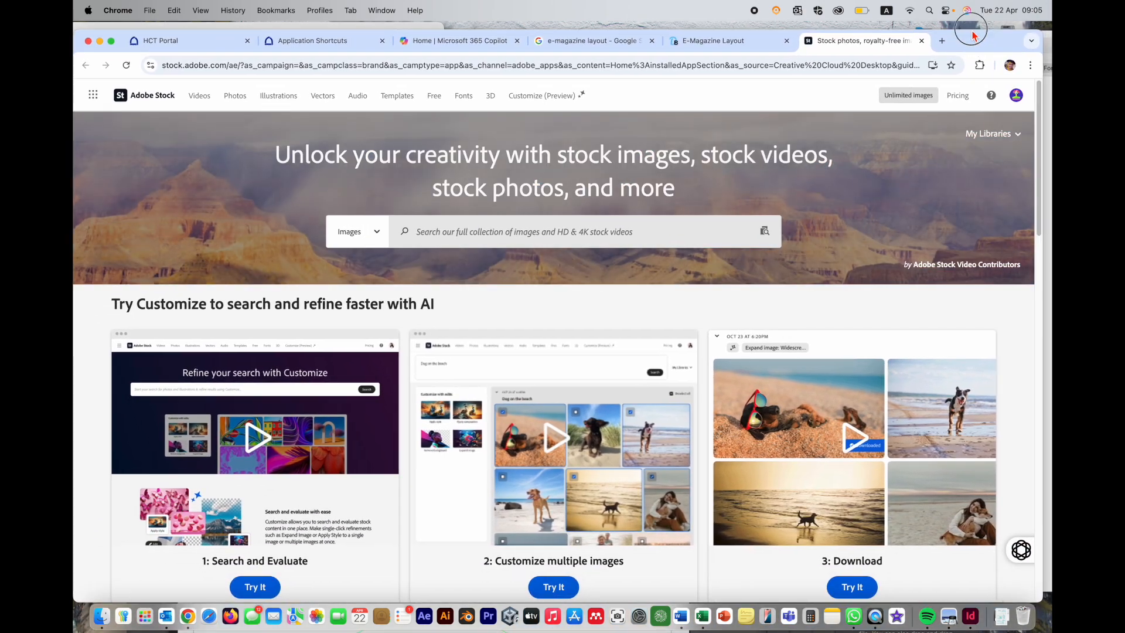
click(994, 134)
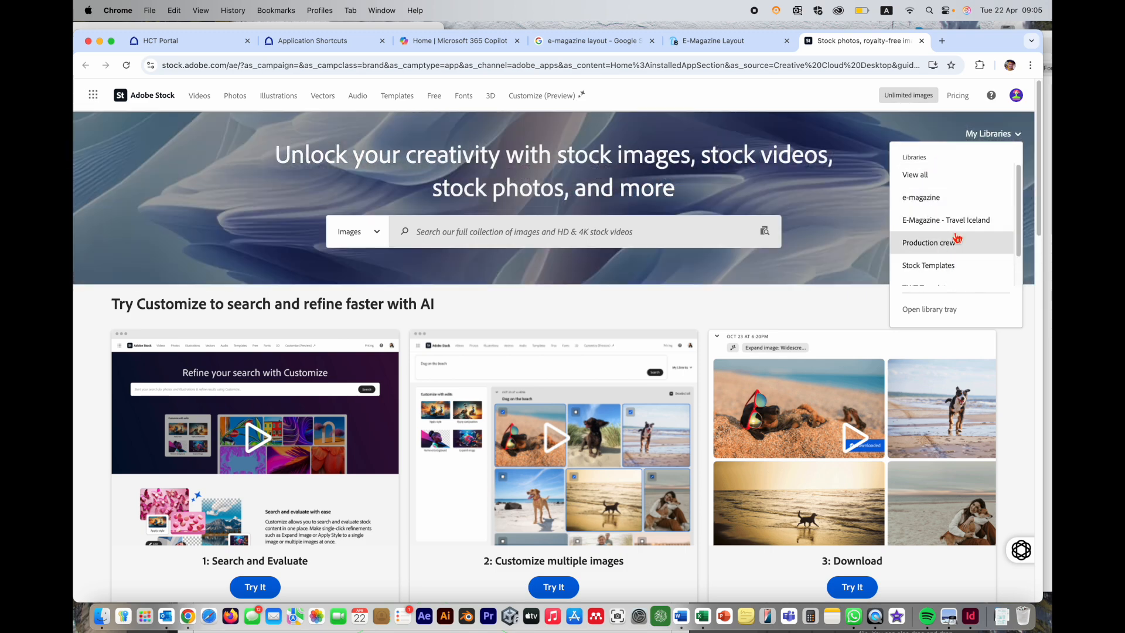
click(965, 226)
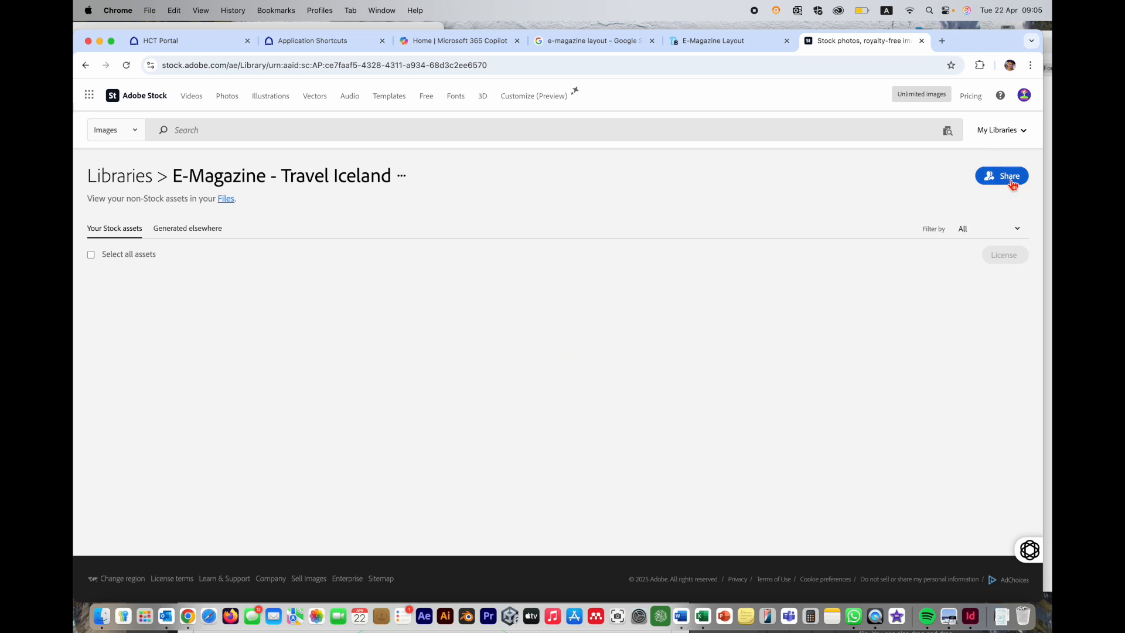
Limit the Adobe Stock search to Free assets and search for "iceland summer"
click(141, 132)
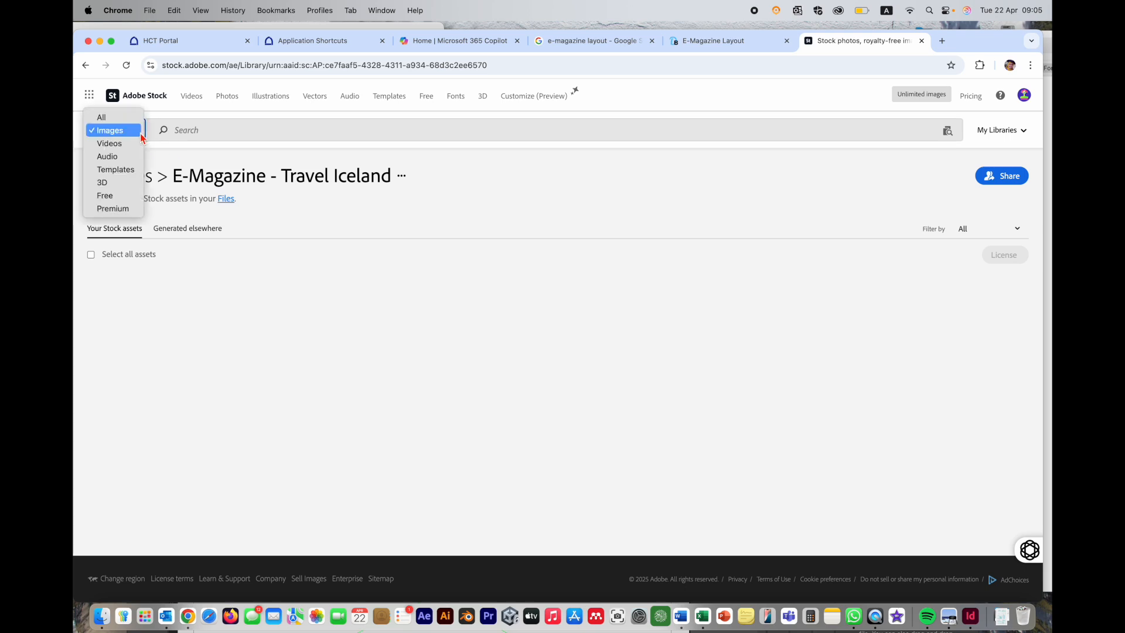
click(136, 135)
click(112, 196)
click(223, 130)
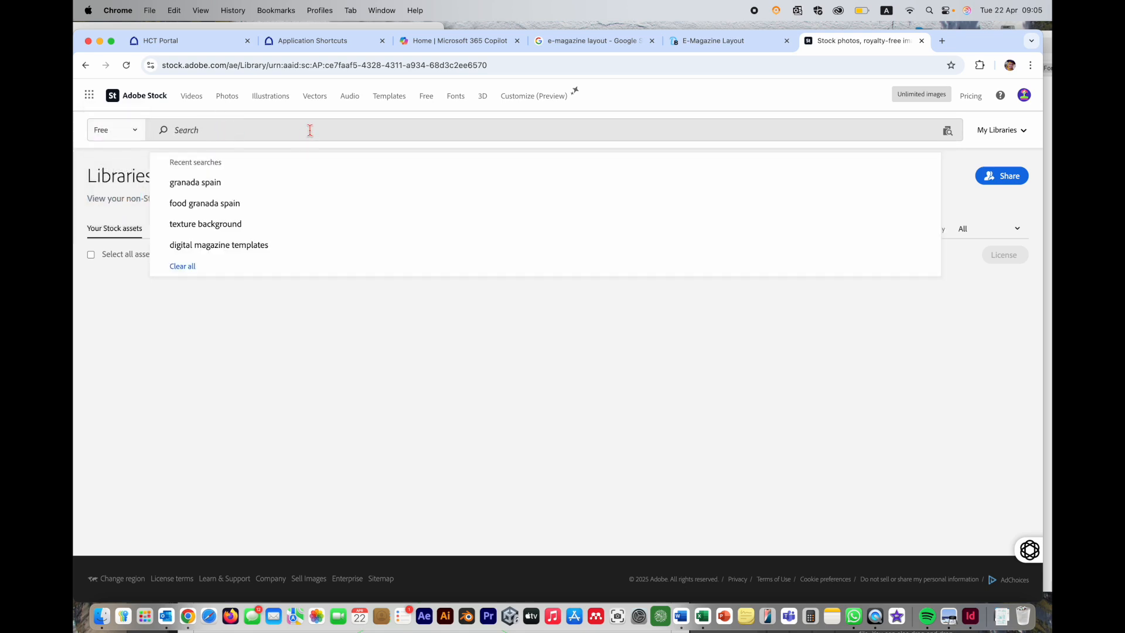
text(iceland)
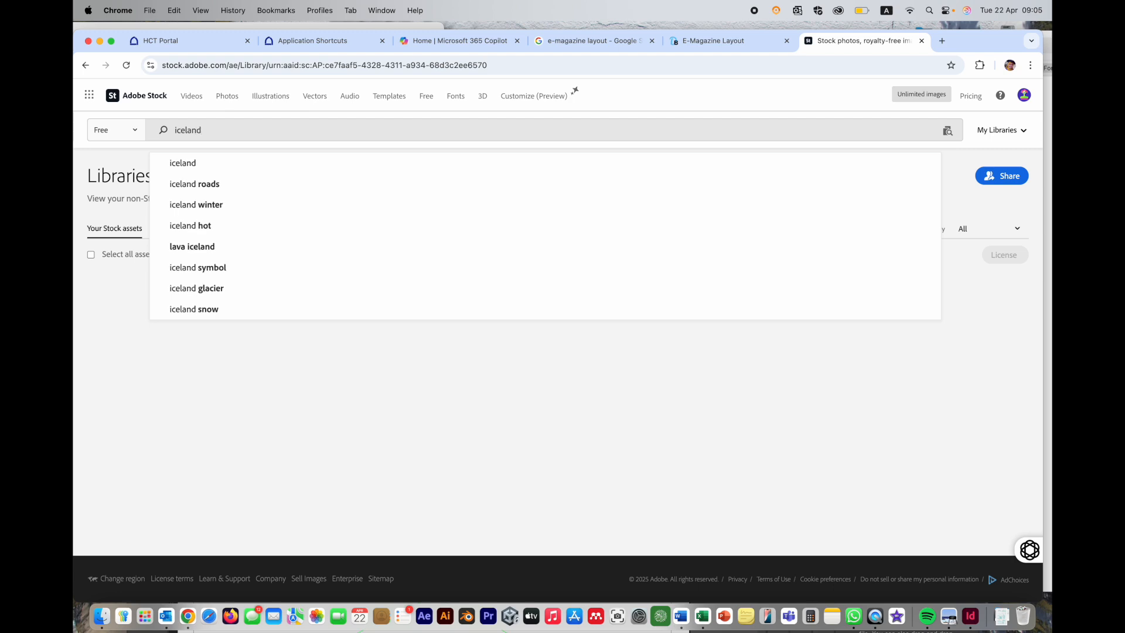
text( summer)
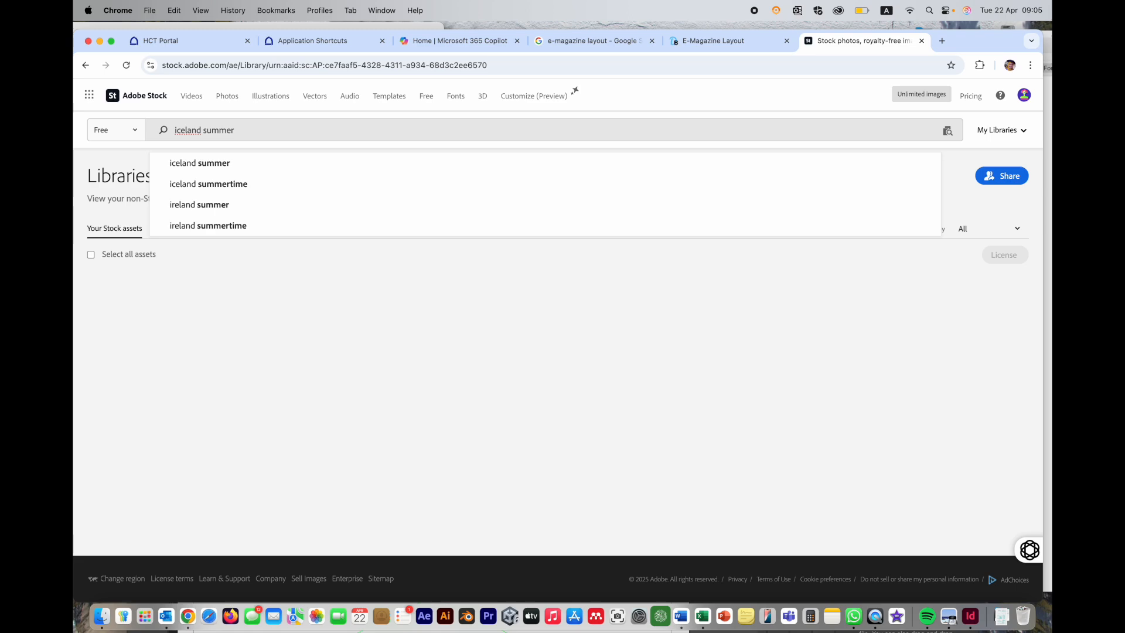
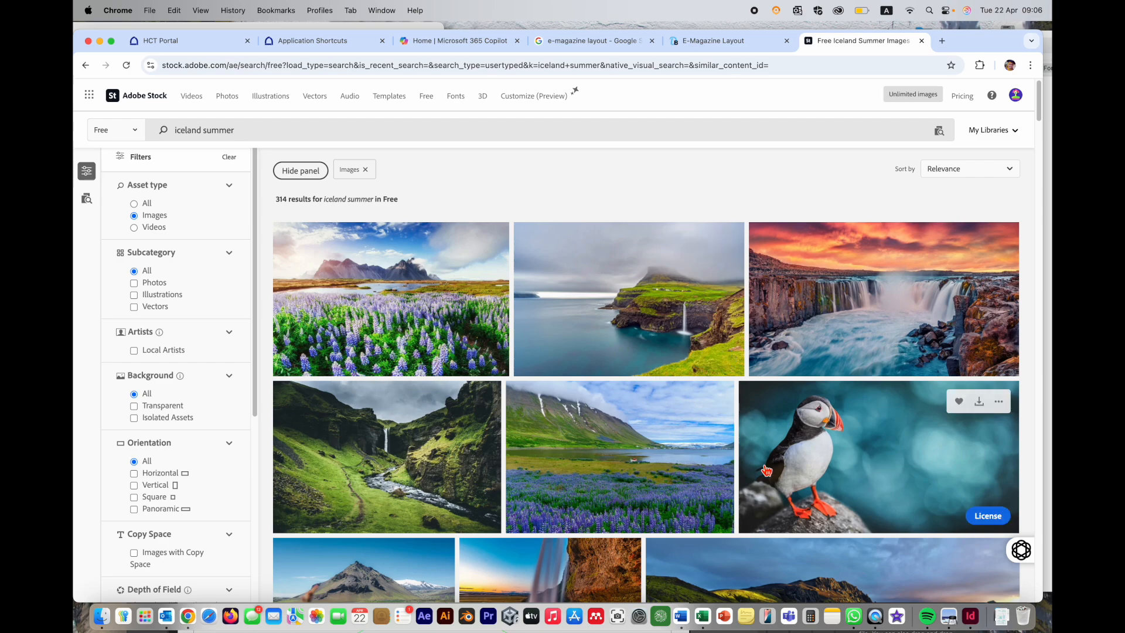
Browse the Iceland summer images and open the details of the red turf-roofed house by the water
scroll(620, 467, down, 15)
scroll(620, 467, down, 6)
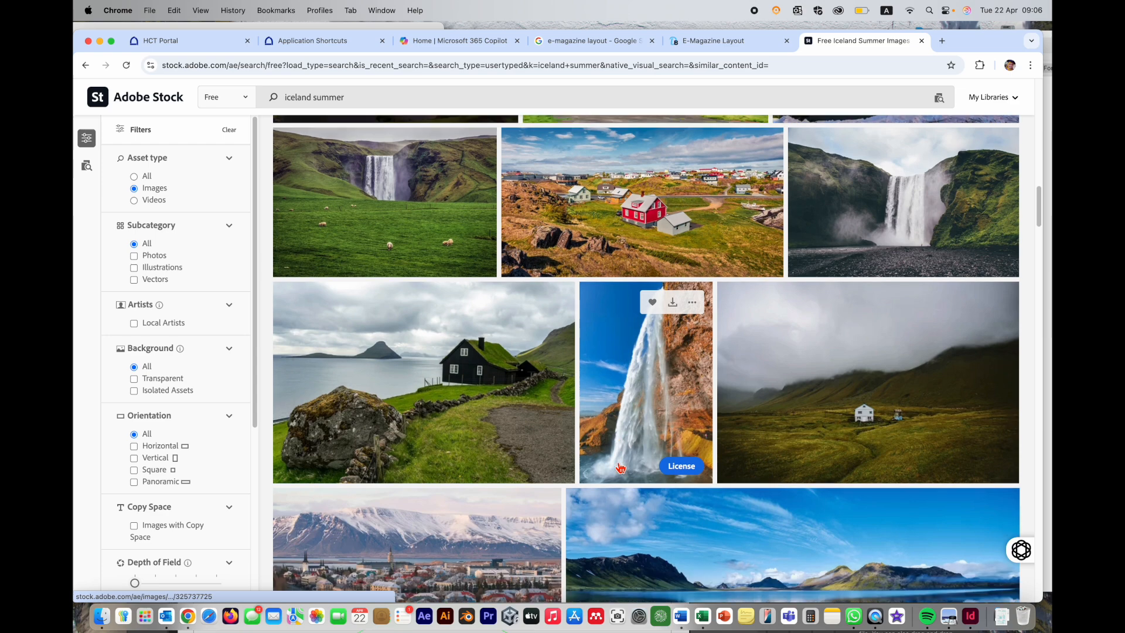
scroll(629, 462, down, 5)
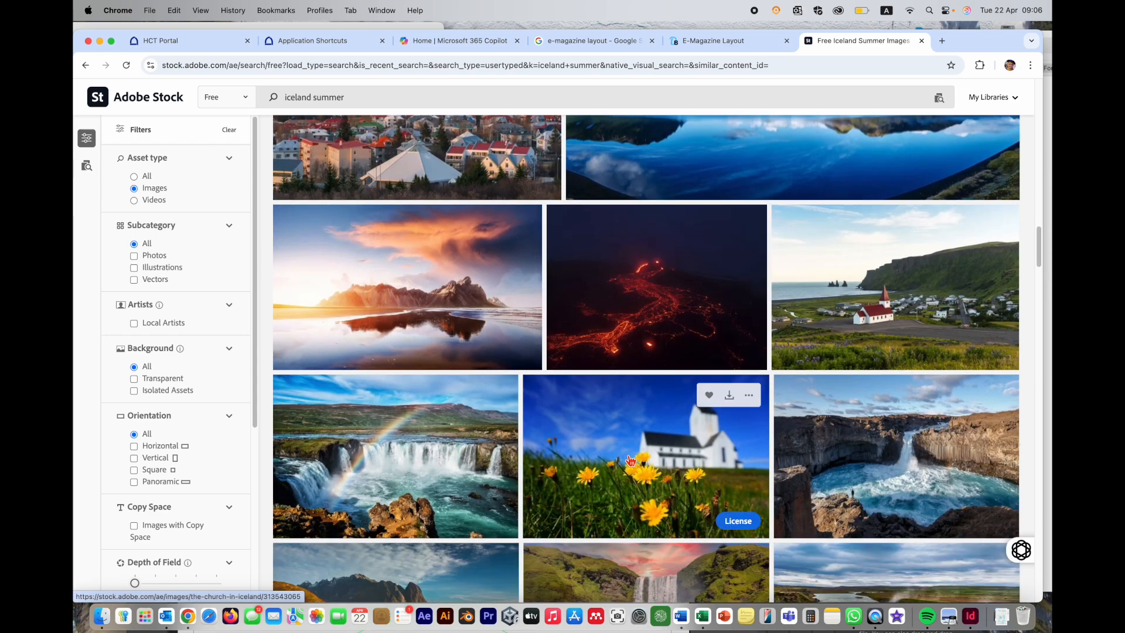
scroll(630, 461, down, 4)
scroll(473, 306, down, 2)
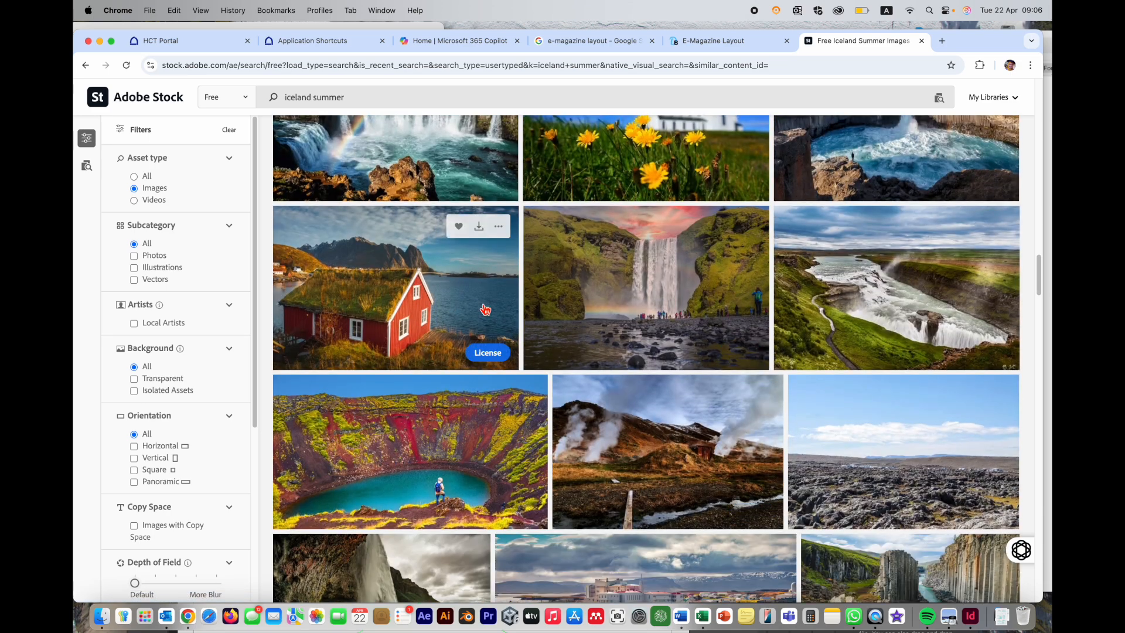
click(479, 226)
scroll(483, 234, down, 3)
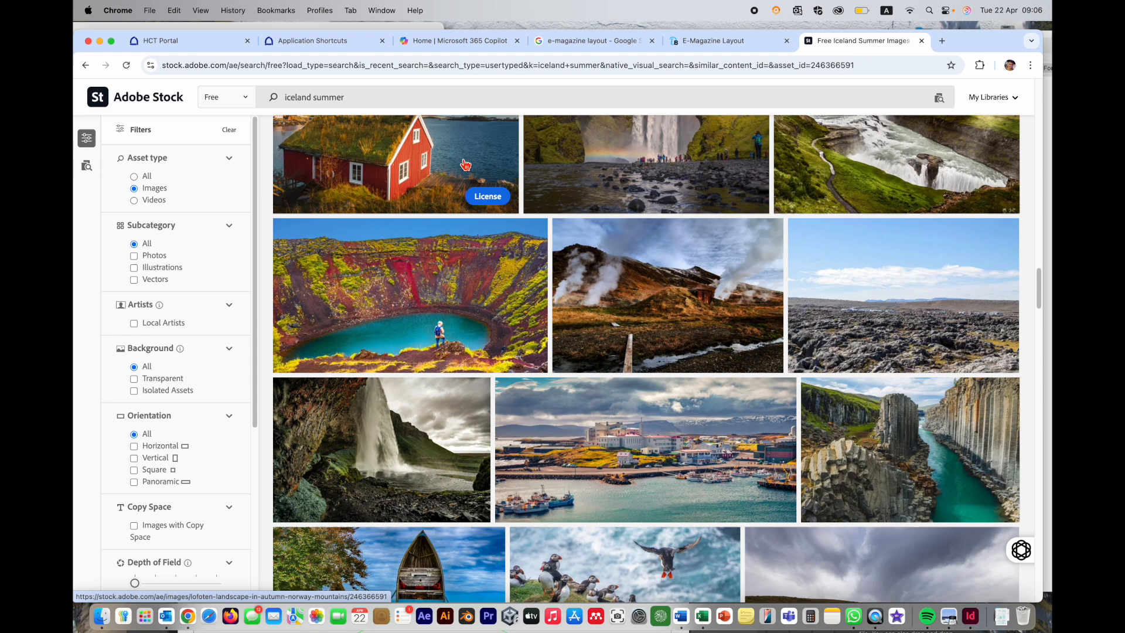
click(462, 167)
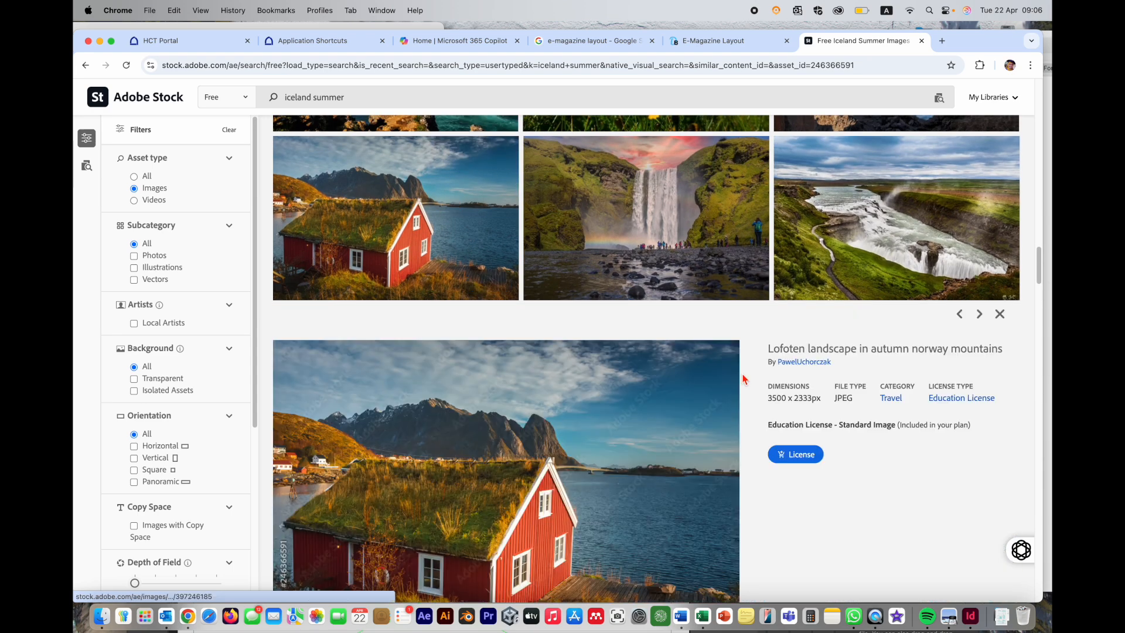
scroll(742, 379, down, 3)
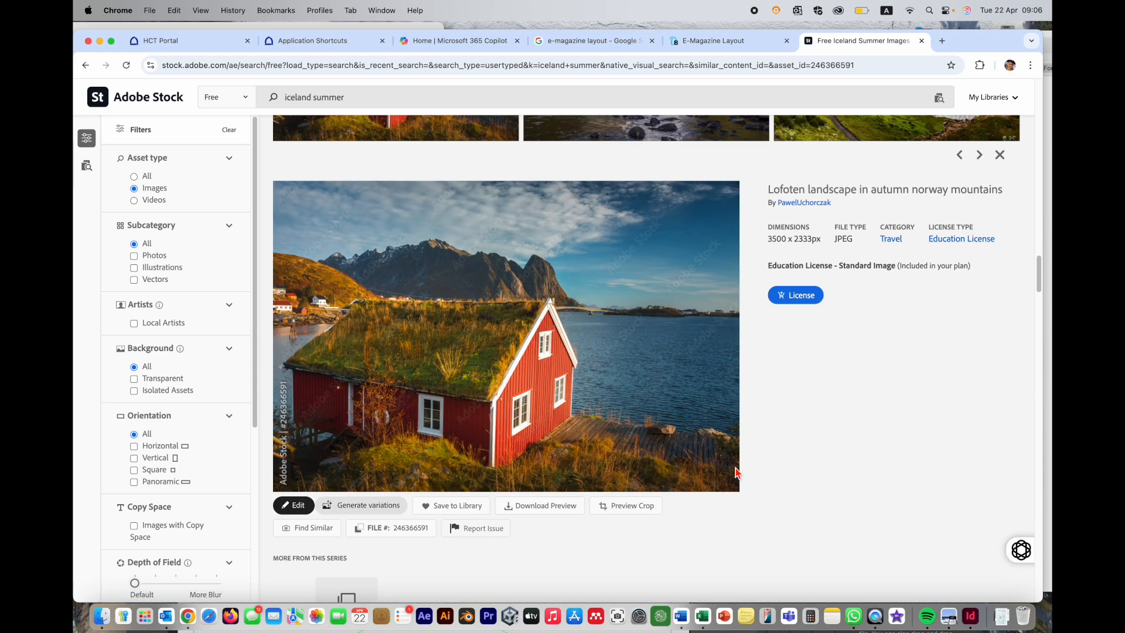
Save the red house image to the E-Magazine - Travel Iceland library
click(457, 506)
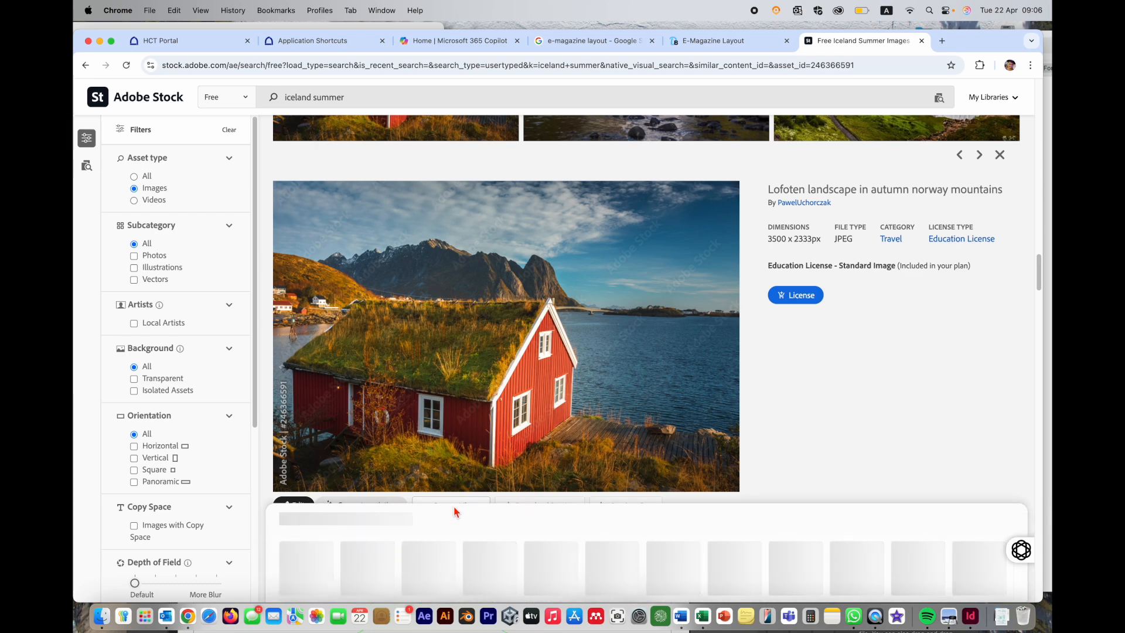
click(341, 518)
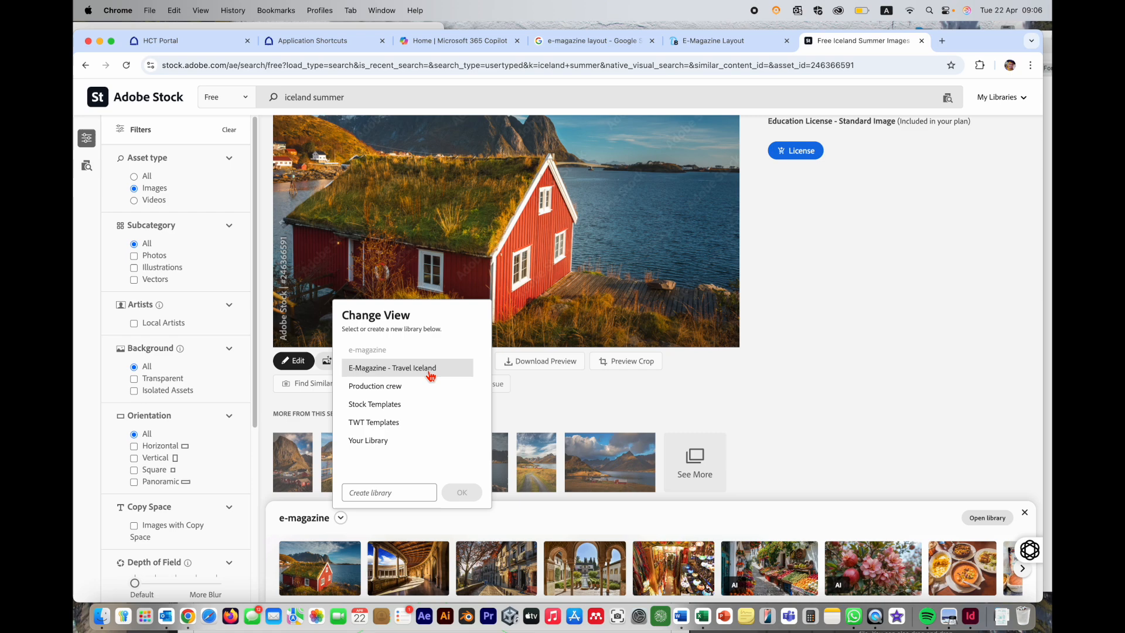
click(429, 369)
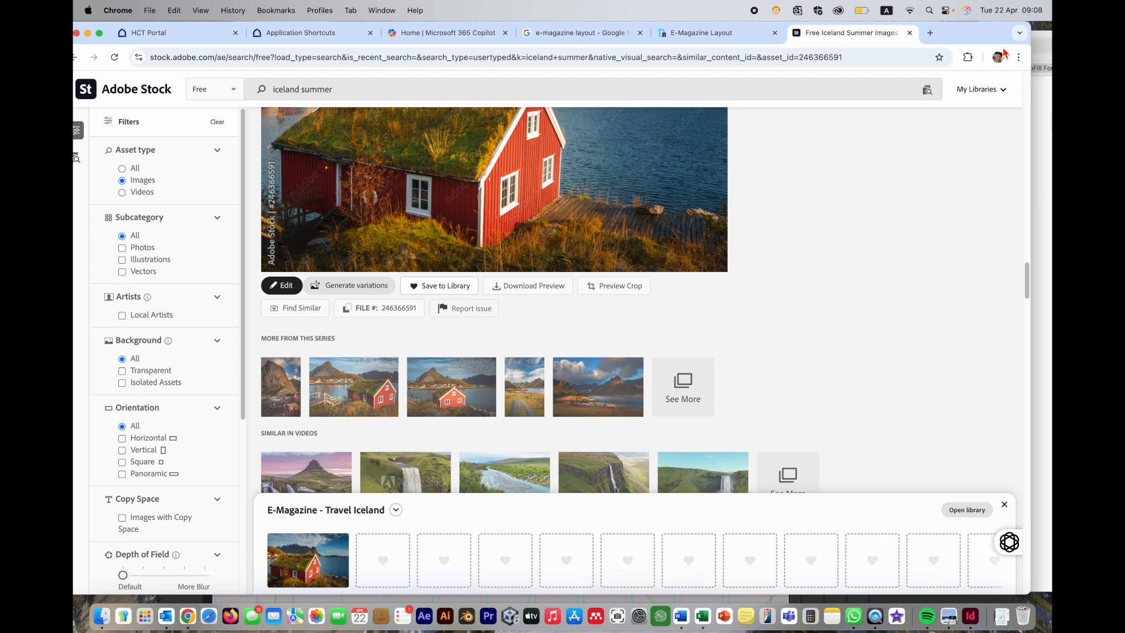
Switch back to InDesign and place the red house image from the library into the first page's large picture frame
drag(999, 41, 829, 39)
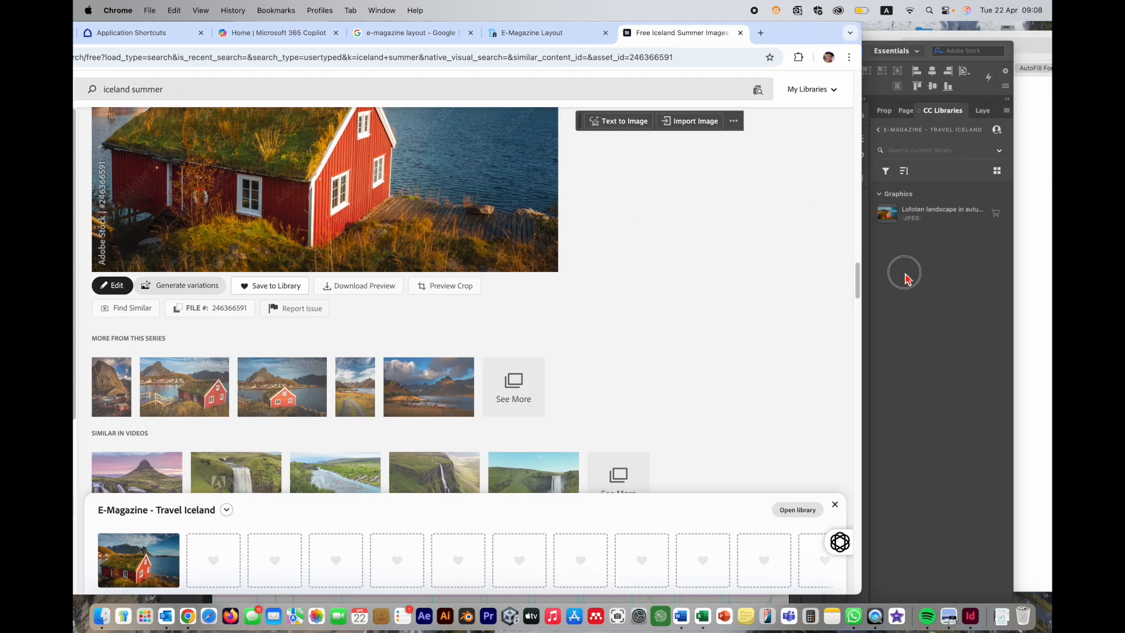
click(905, 275)
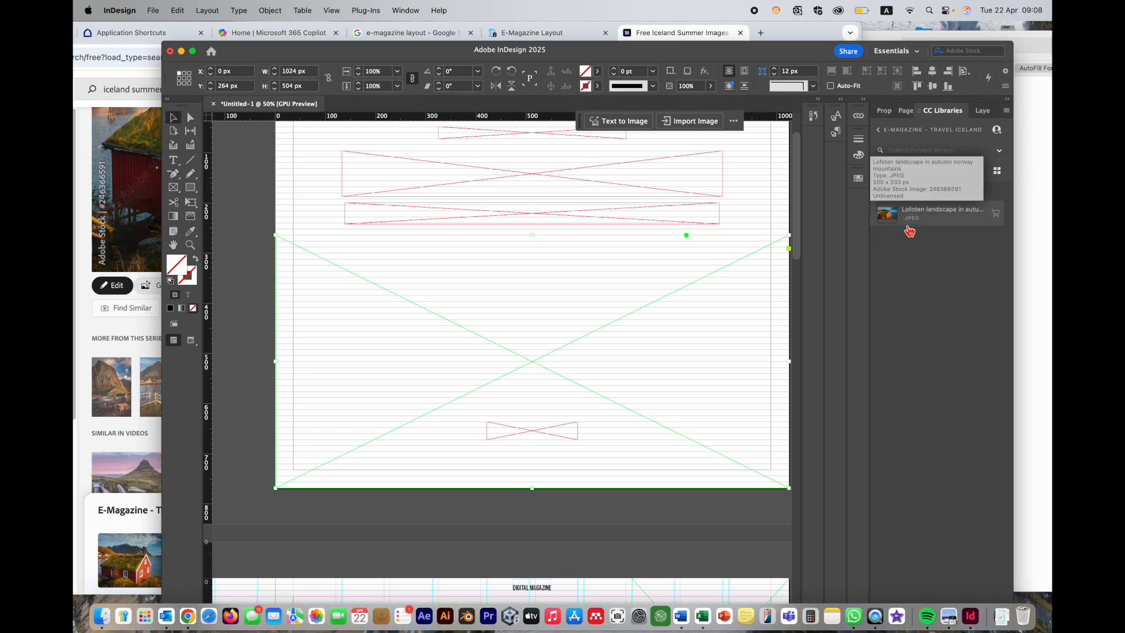
drag(886, 218, 562, 338)
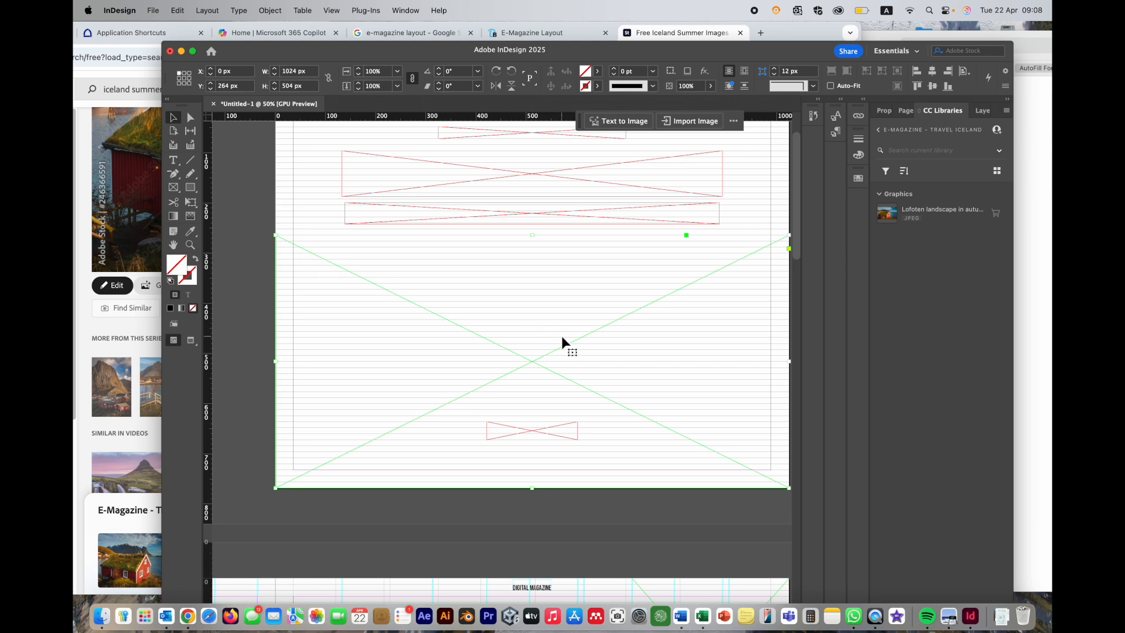
key(super+equal)
key(super+equal)
scroll(561, 336, left, 8)
scroll(561, 342, up, 2)
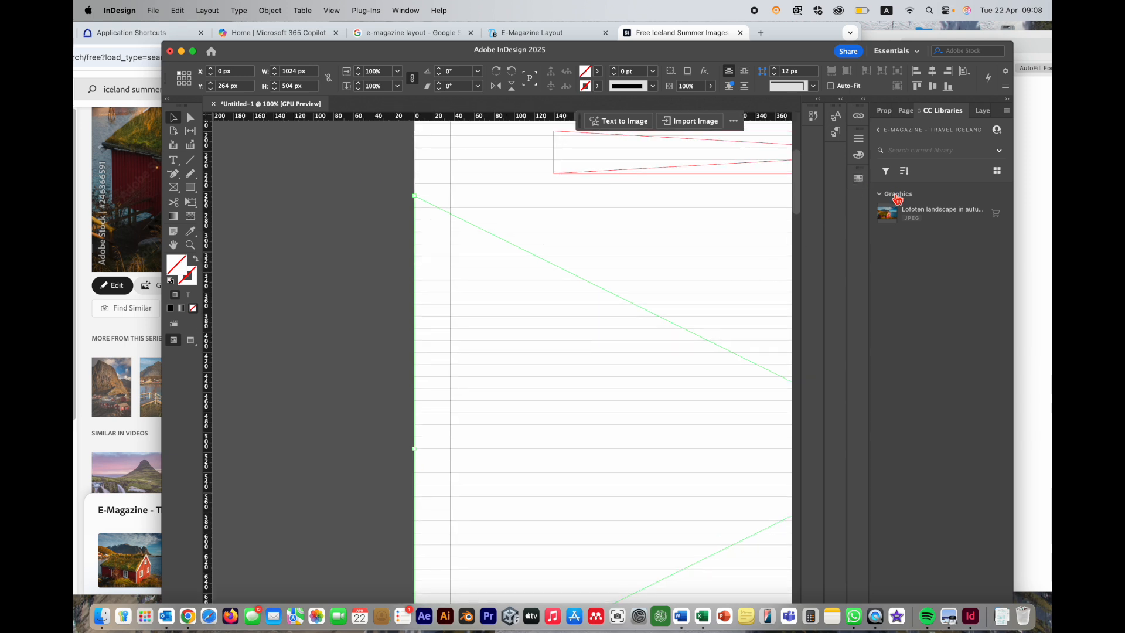
drag(887, 212, 468, 215)
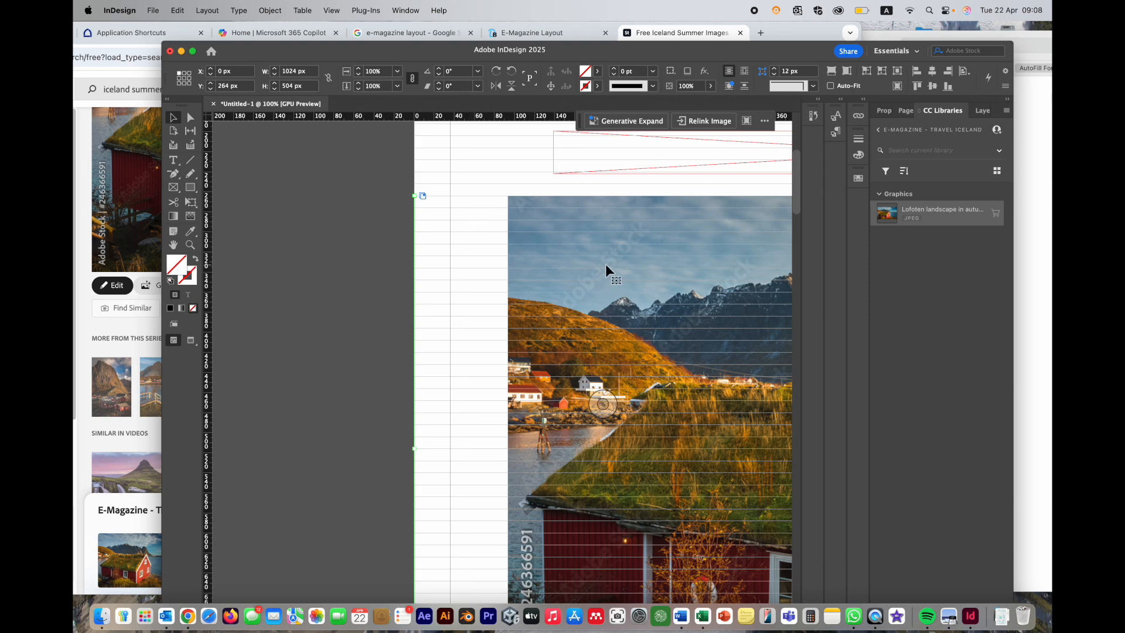
Fit the red house image proportionally inside the first page's large picture frame
key(super+minus)
key(super+minus)
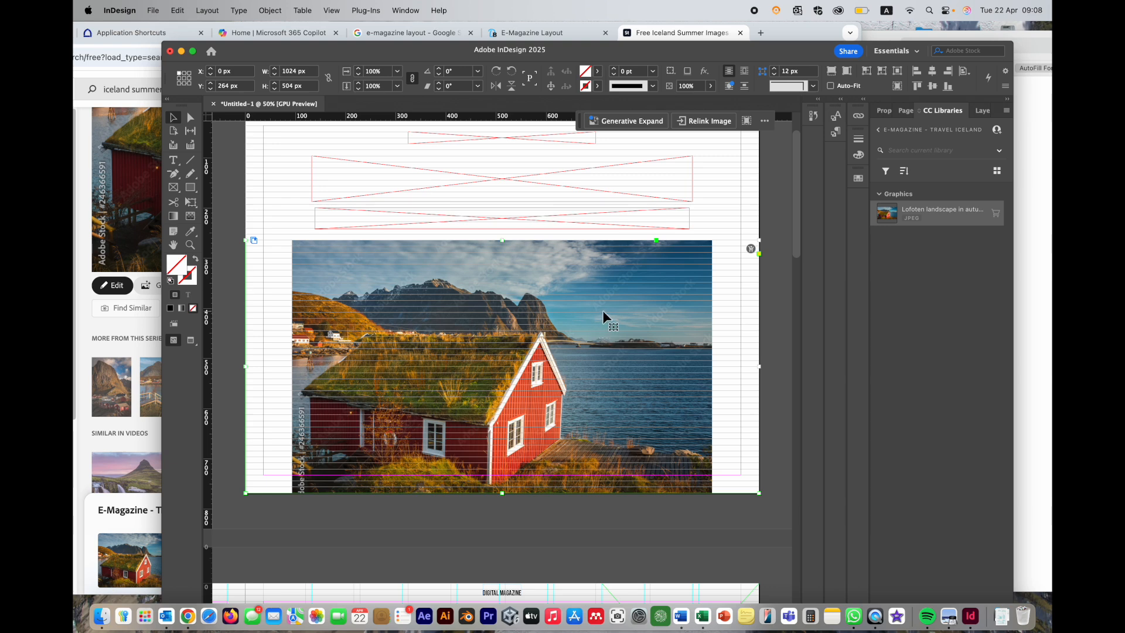
right_click(697, 287)
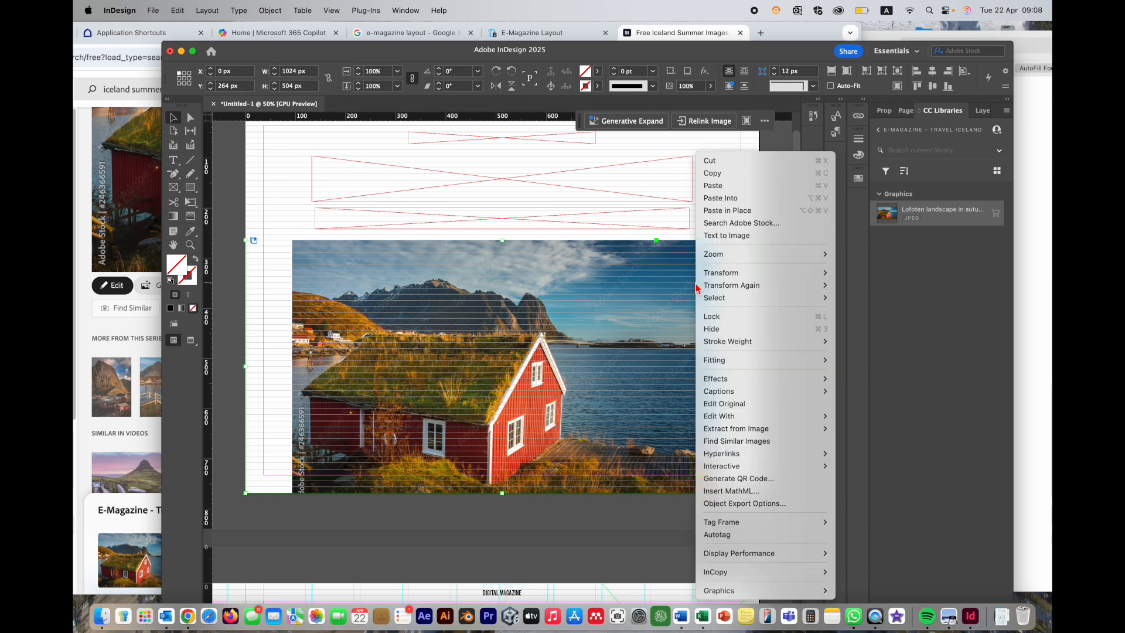
mouse_move(745, 466)
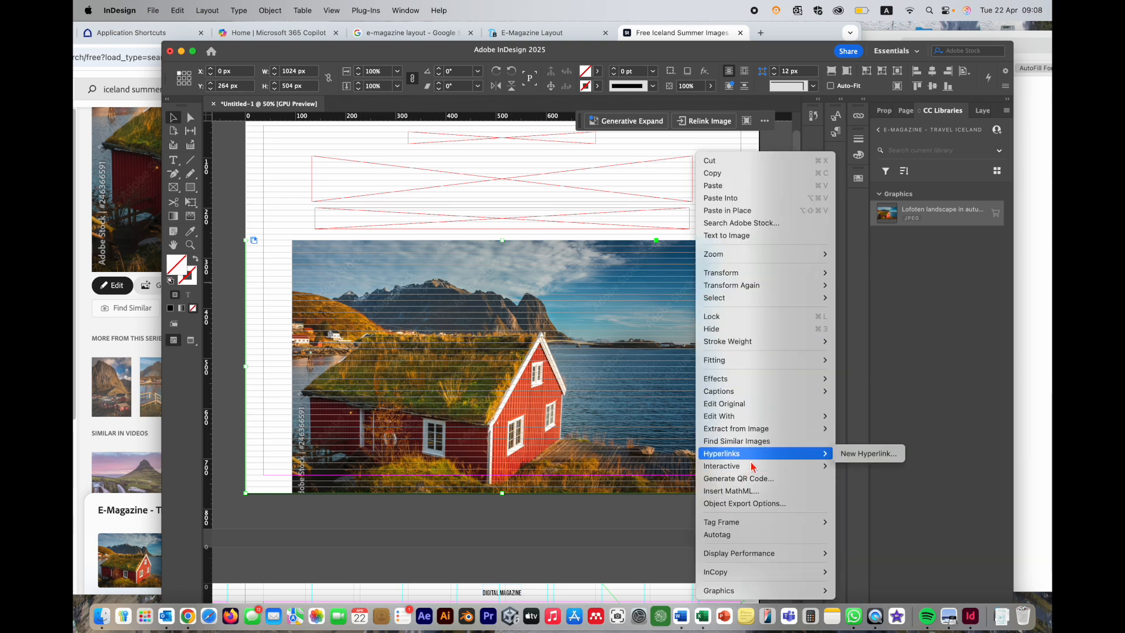
mouse_move(788, 365)
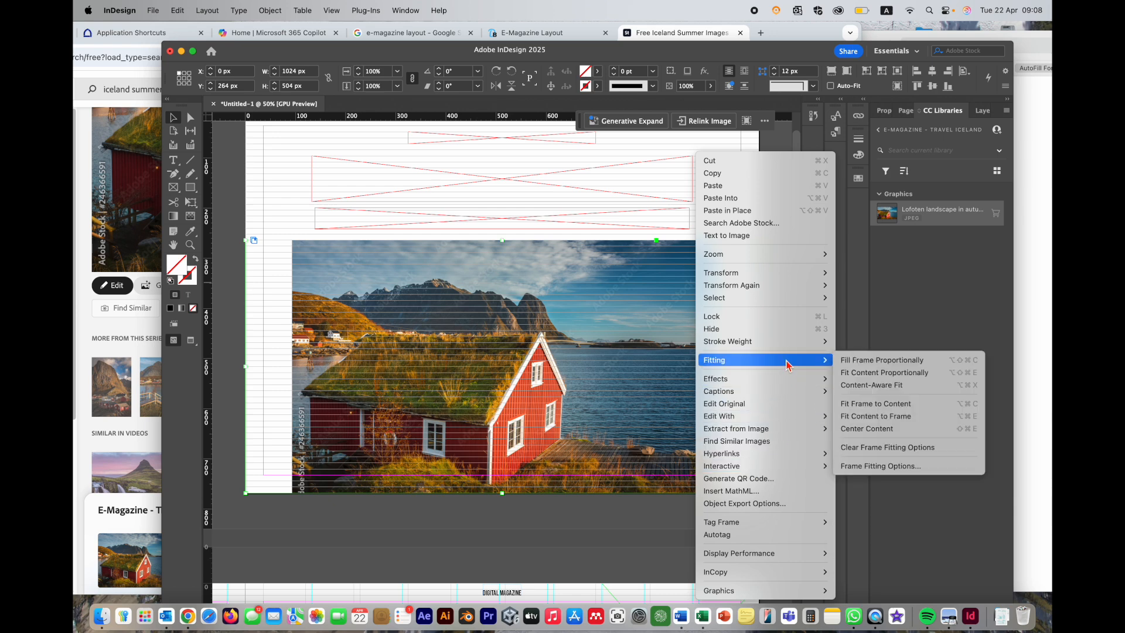
click(876, 373)
Make the red house image fill the first page's picture frame proportionally
right_click(684, 334)
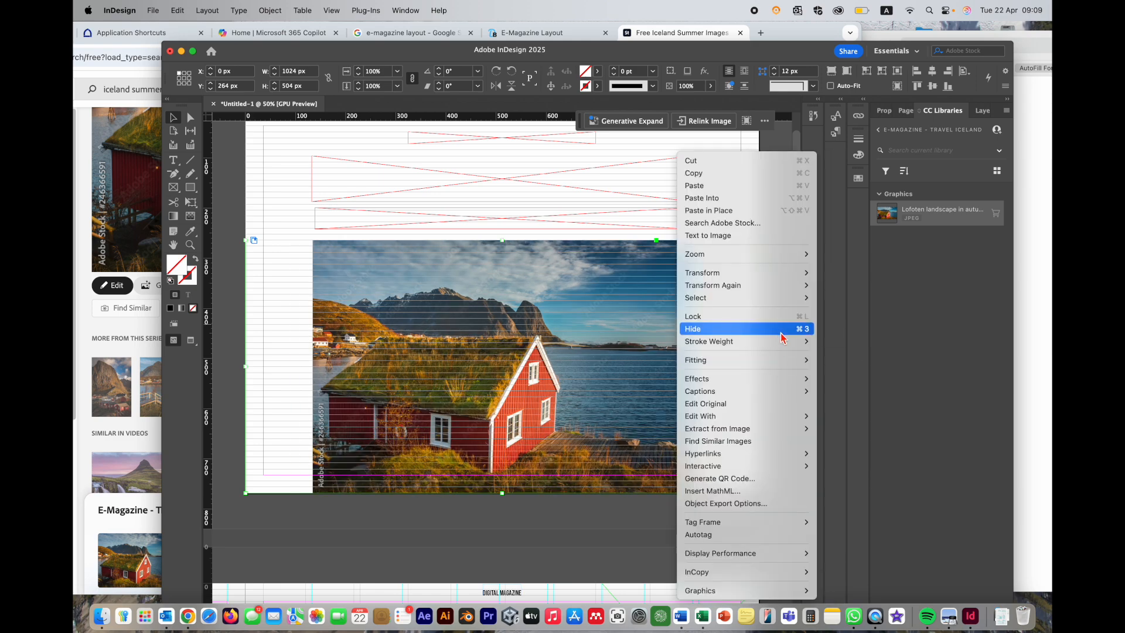
mouse_move(786, 365)
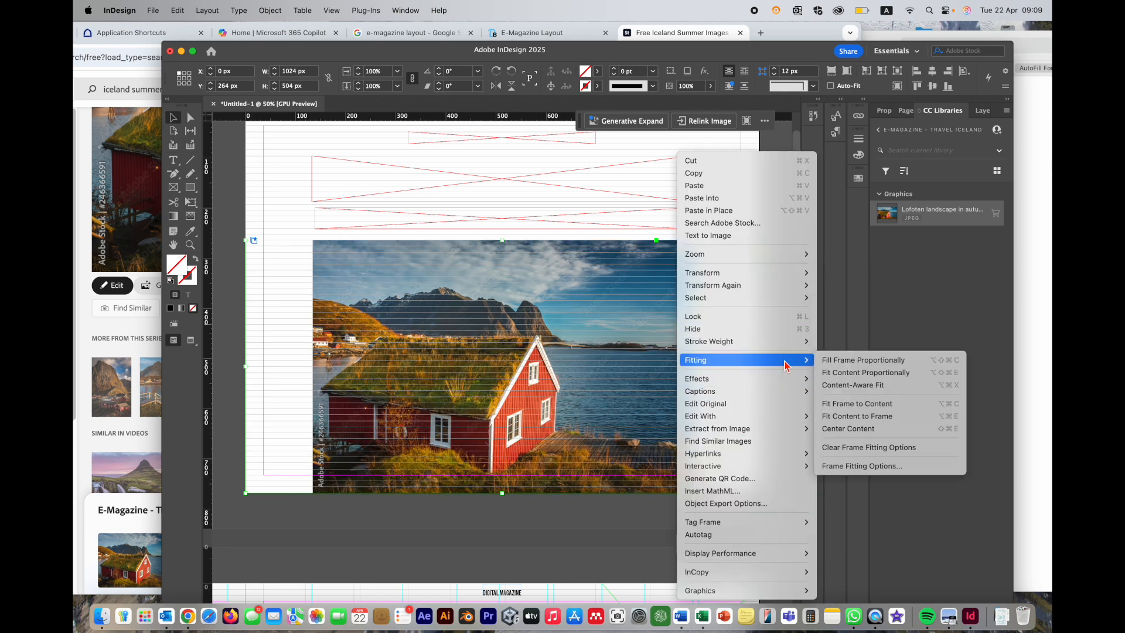
click(859, 360)
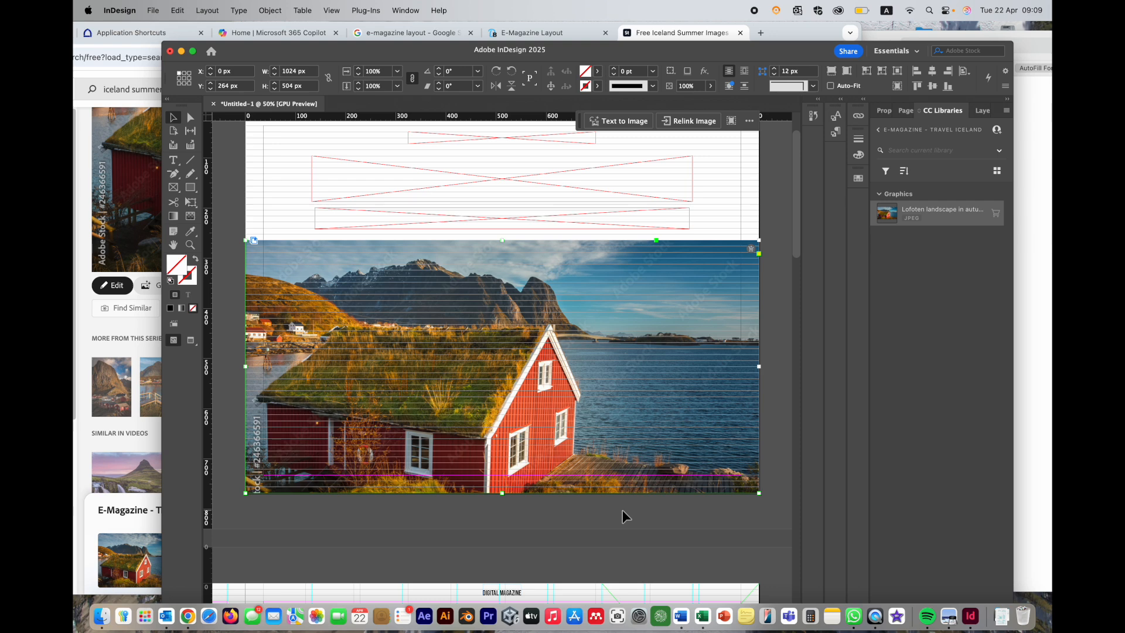
right_click(709, 355)
mouse_move(757, 366)
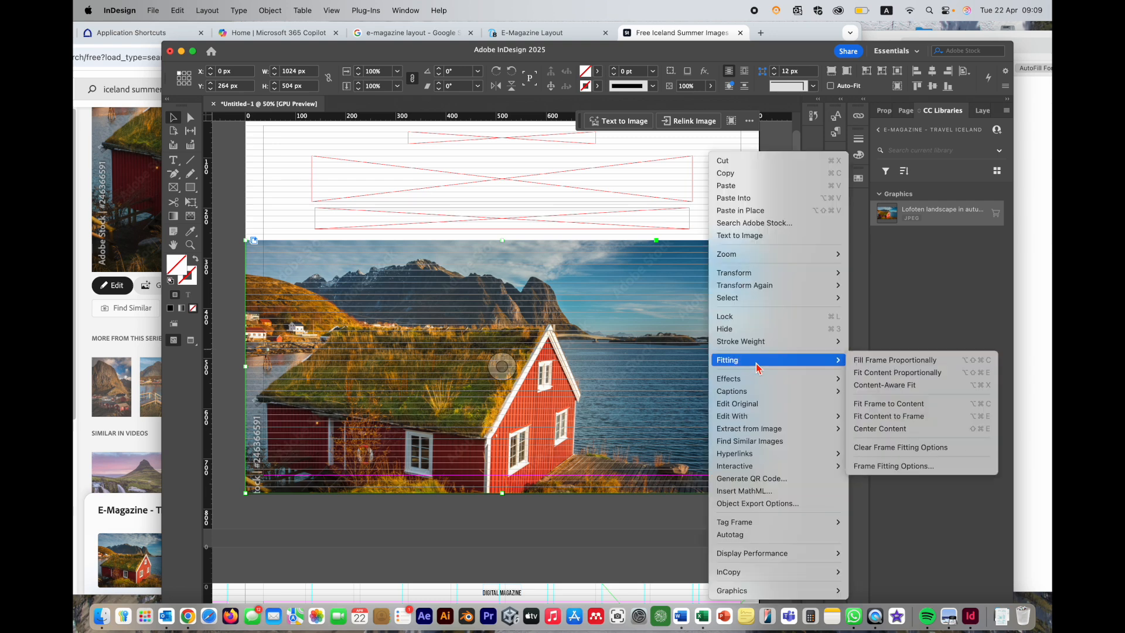
click(849, 374)
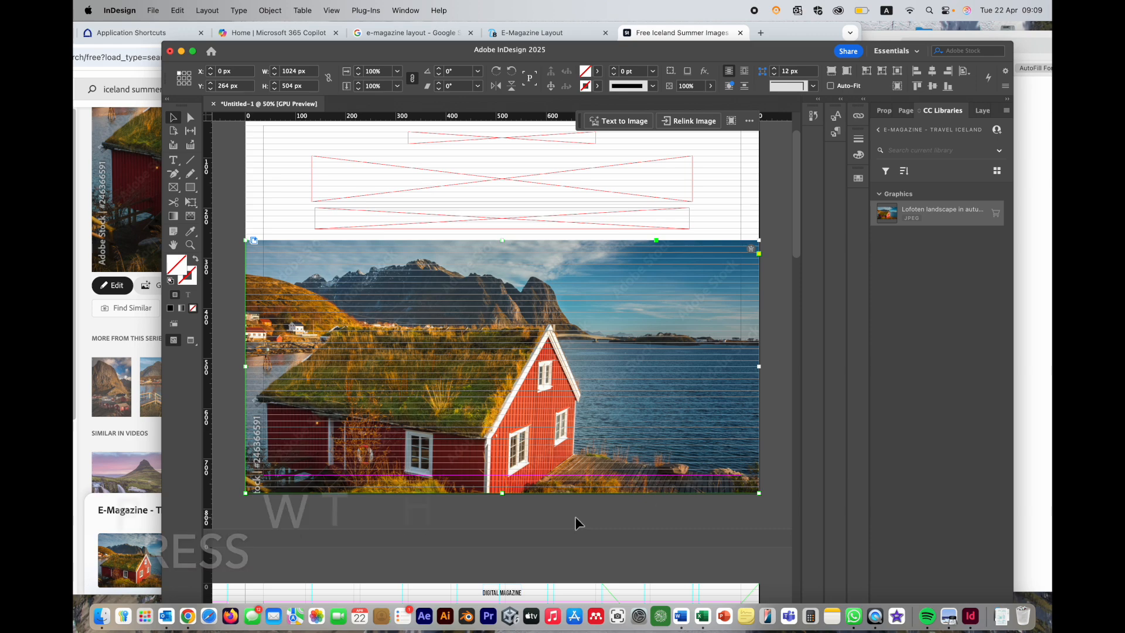
Preview the first two pages without grids and guides, and return to the normal view of the first page
key(w)
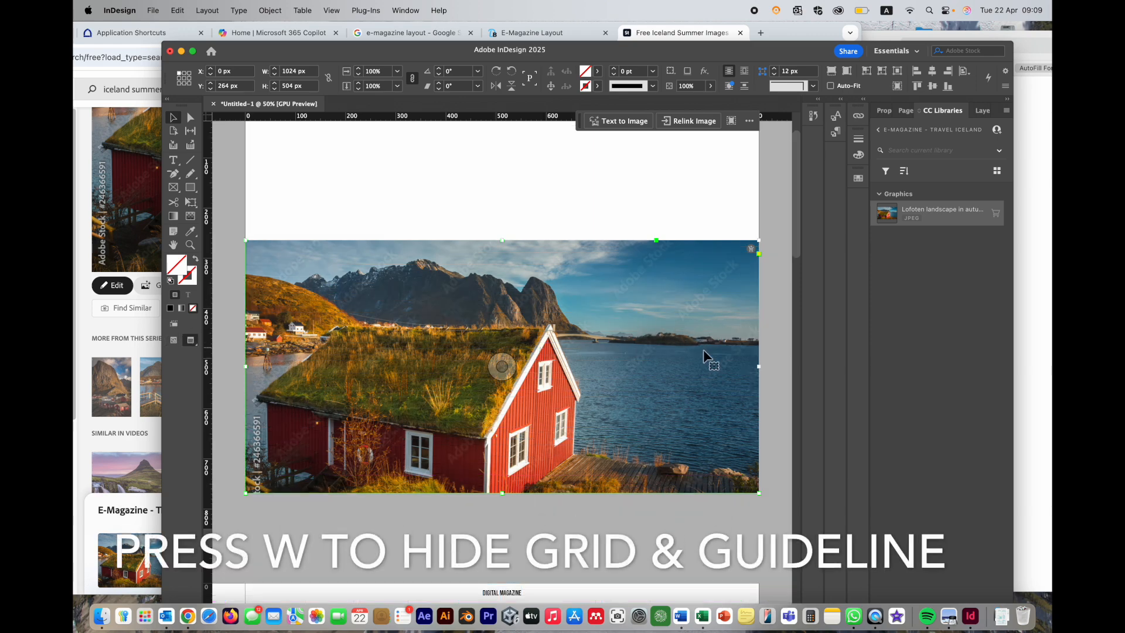
scroll(672, 374, up, 3)
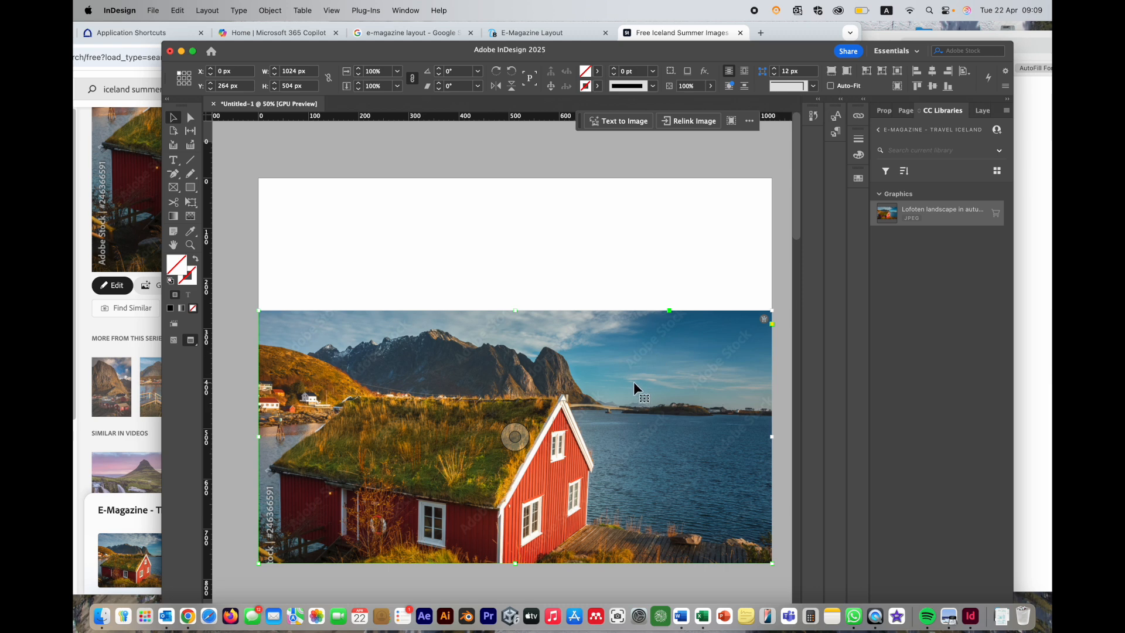
scroll(630, 379, down, 3)
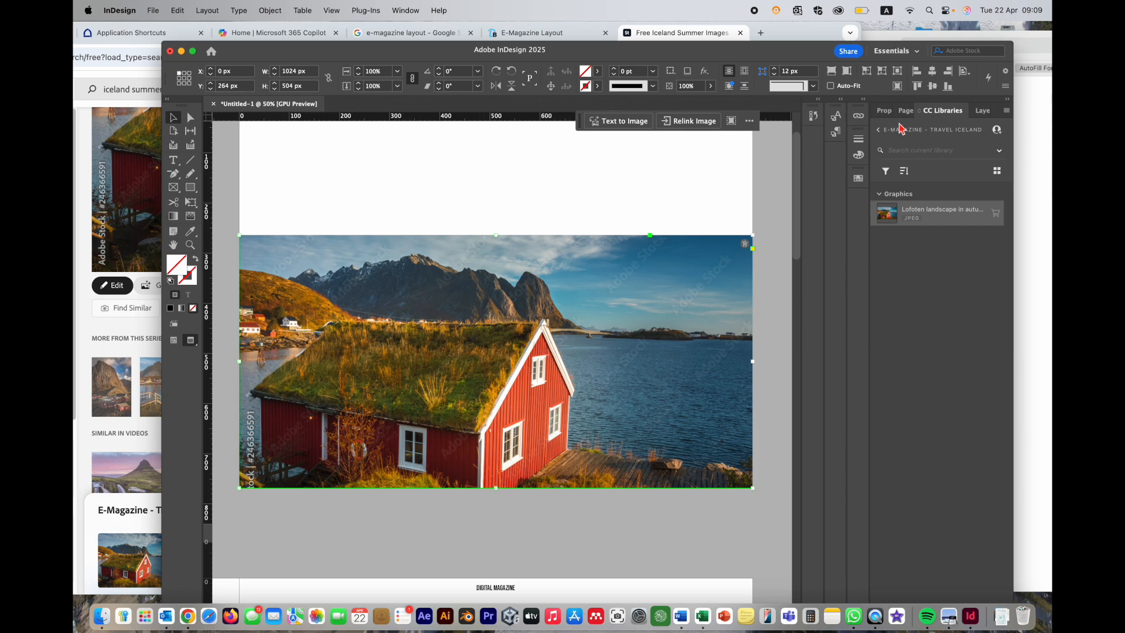
scroll(697, 403, down, 8)
scroll(694, 398, down, 5)
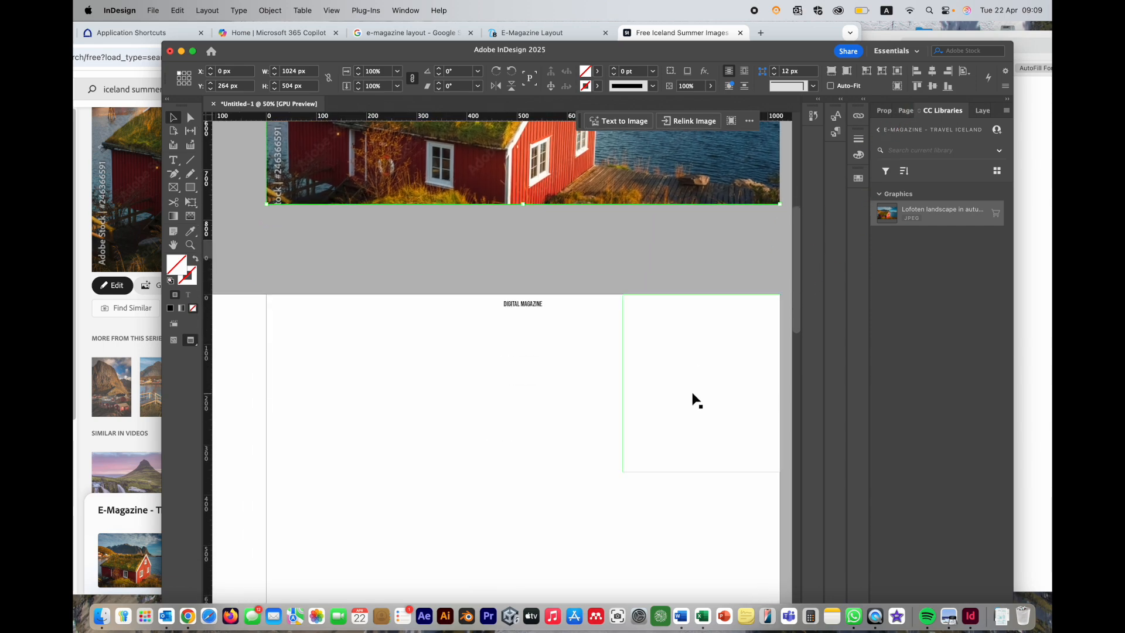
scroll(319, 359, left, 1)
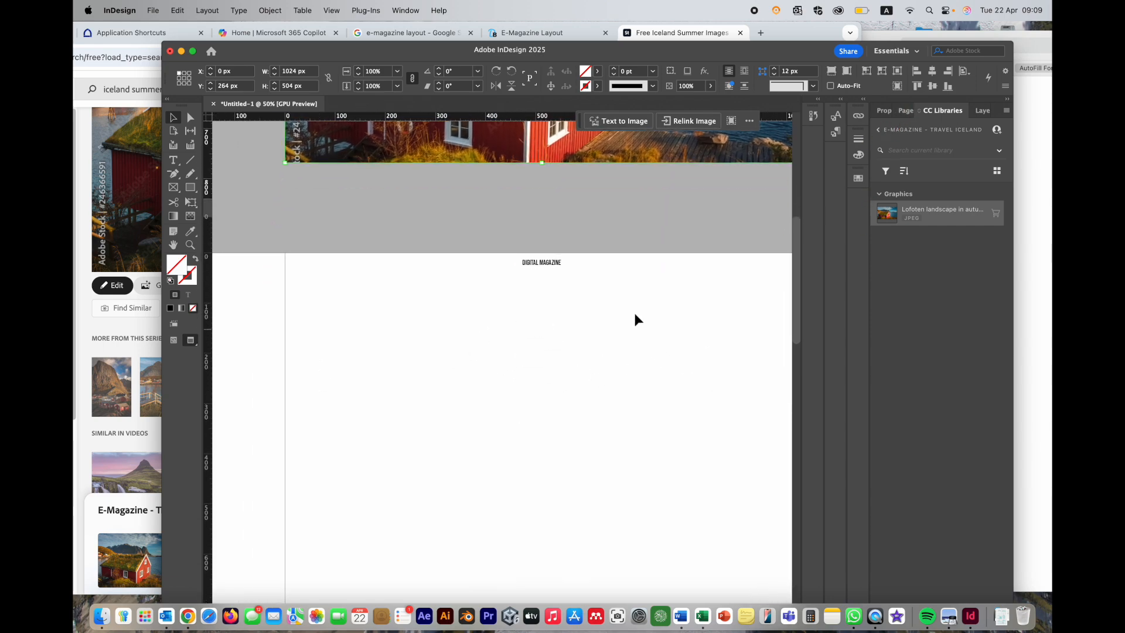
scroll(635, 316, down, 4)
scroll(635, 316, right, 2)
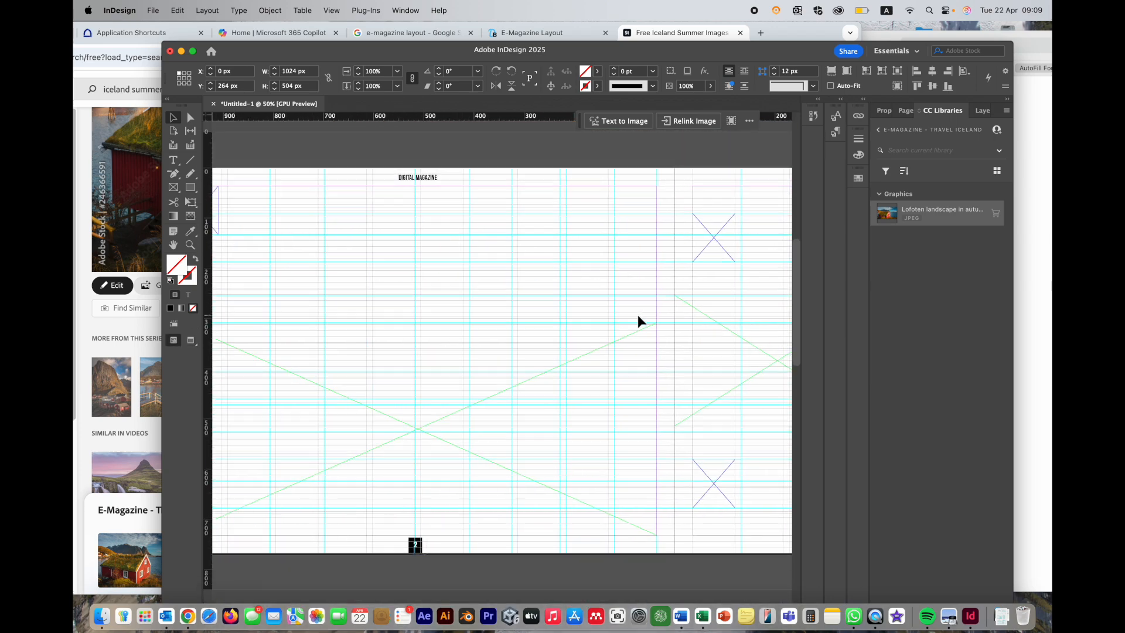
scroll(639, 322, down, 1)
scroll(638, 322, left, 2)
scroll(637, 321, up, 10)
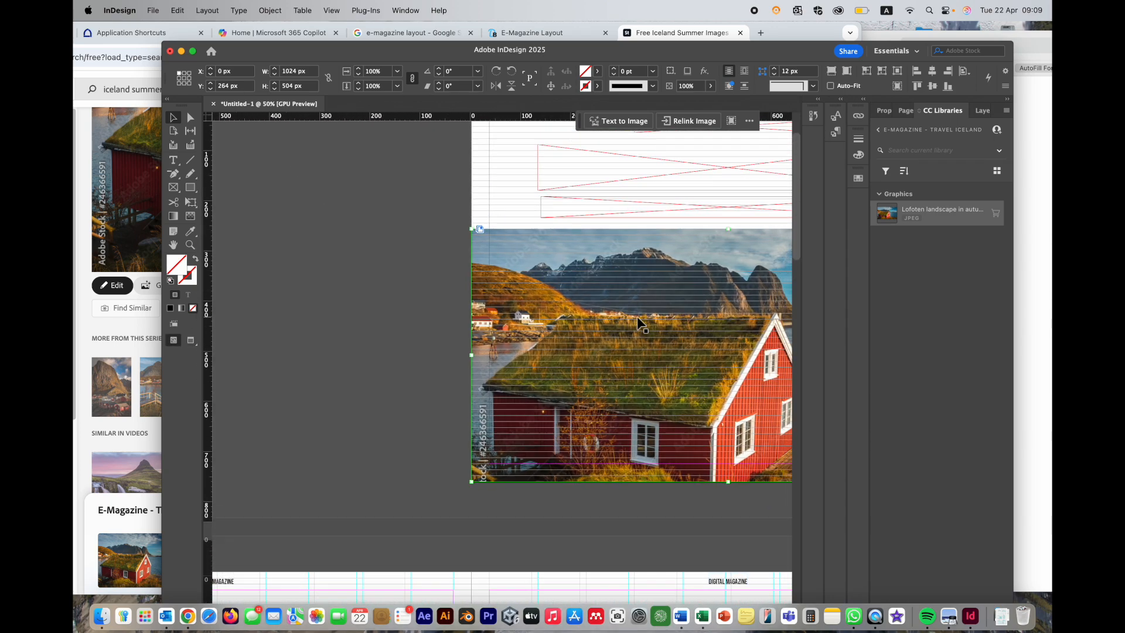
scroll(637, 318, up, 3)
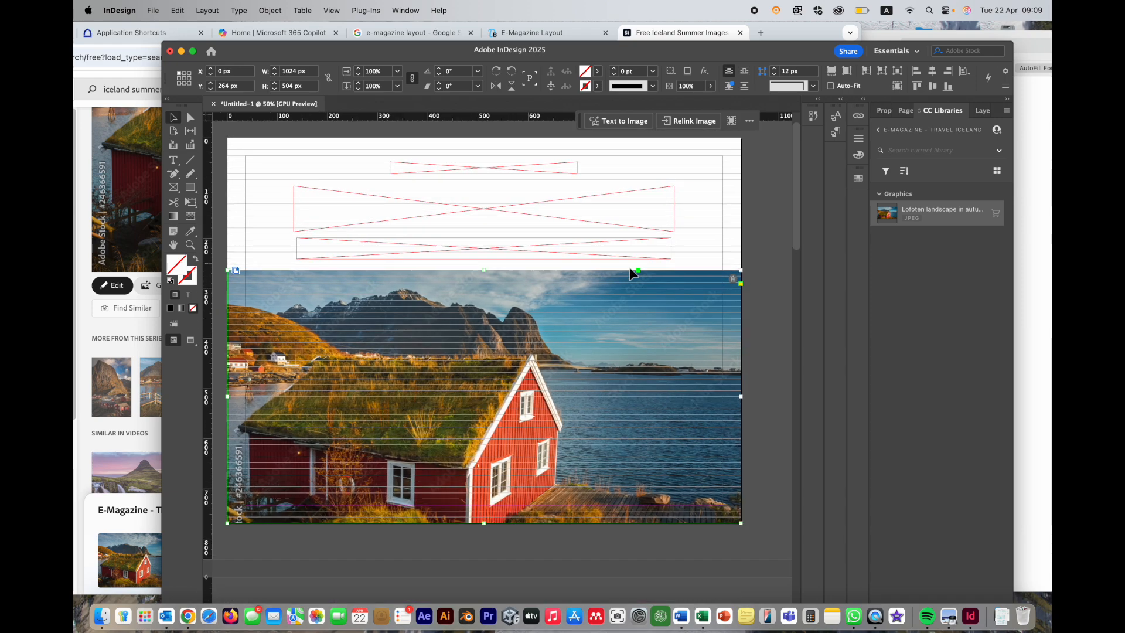
Deselect the image on page 1, lock the picture layer, and unlock and activate the text layer for work on page 2
click(981, 110)
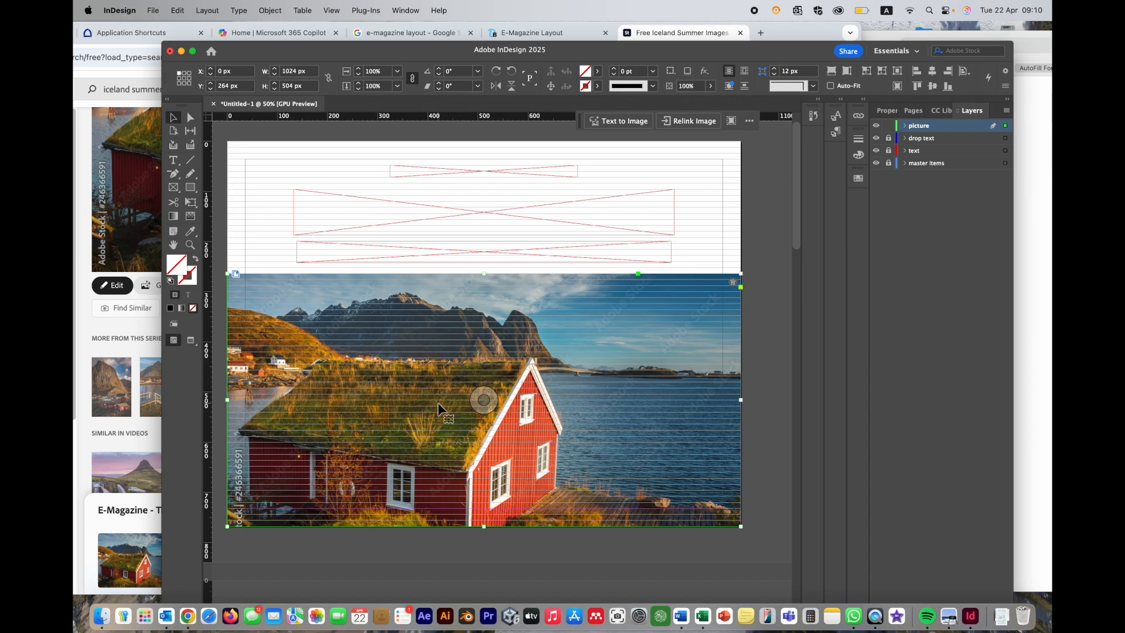
scroll(444, 393, down, 5)
scroll(445, 392, right, 5)
scroll(445, 393, up, 5)
scroll(445, 392, left, 5)
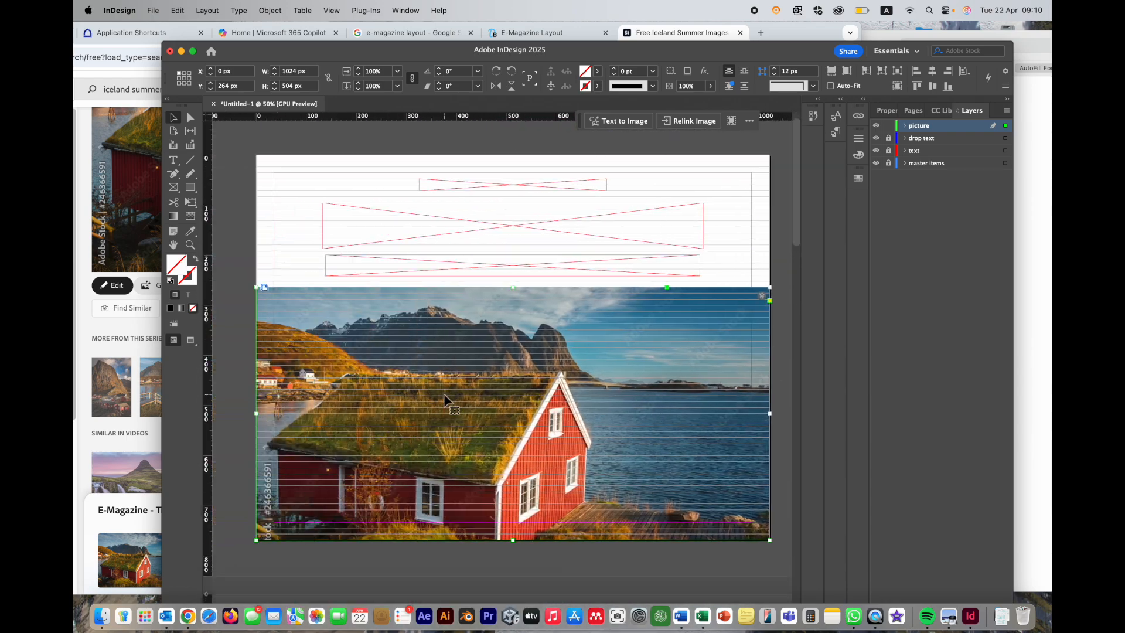
scroll(444, 394, down, 10)
scroll(444, 395, right, 6)
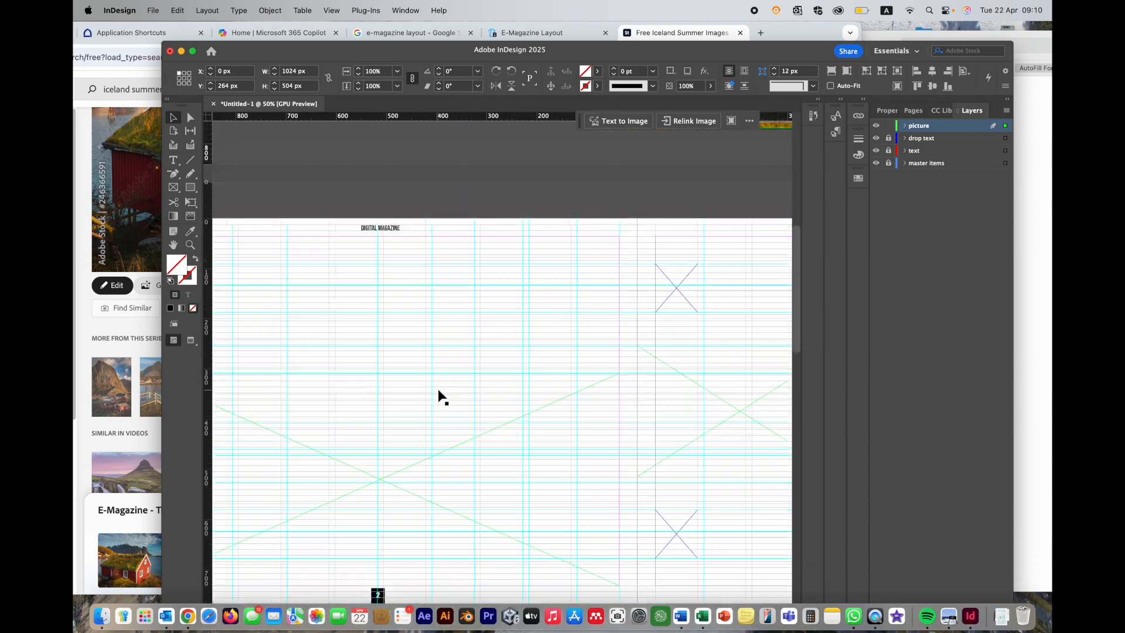
scroll(443, 398, left, 5)
click(333, 234)
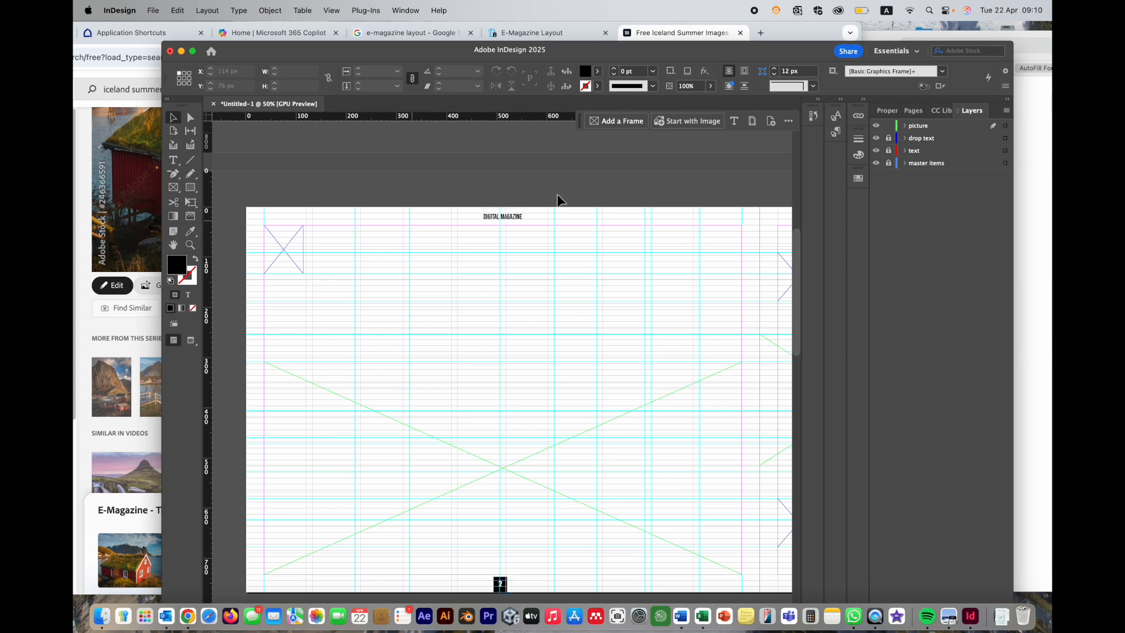
click(888, 137)
click(888, 151)
click(936, 139)
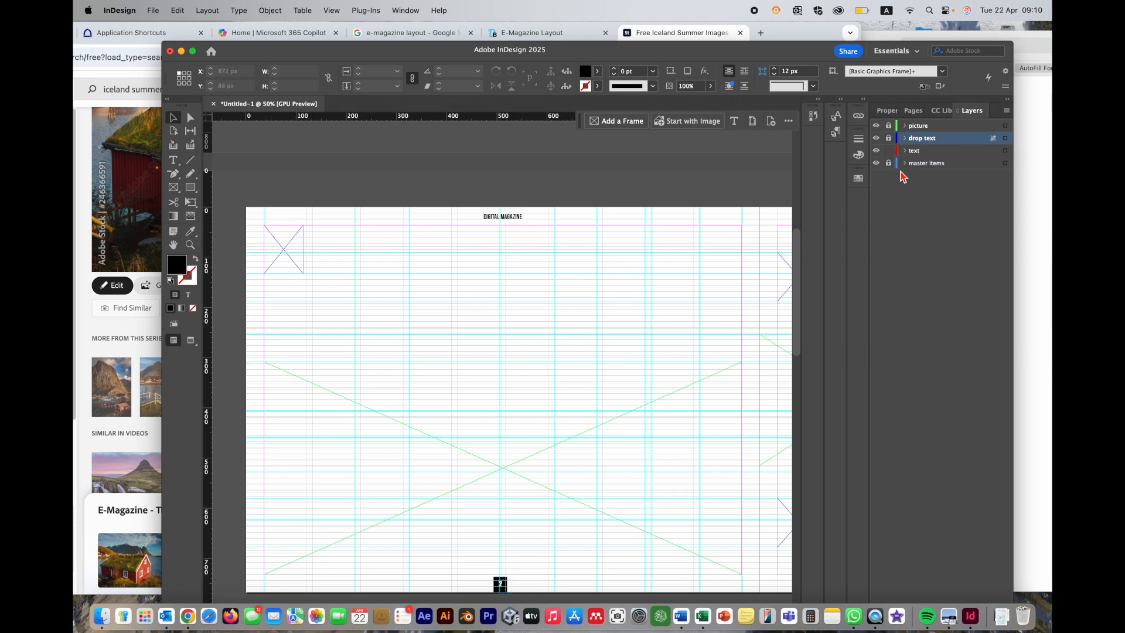
click(941, 154)
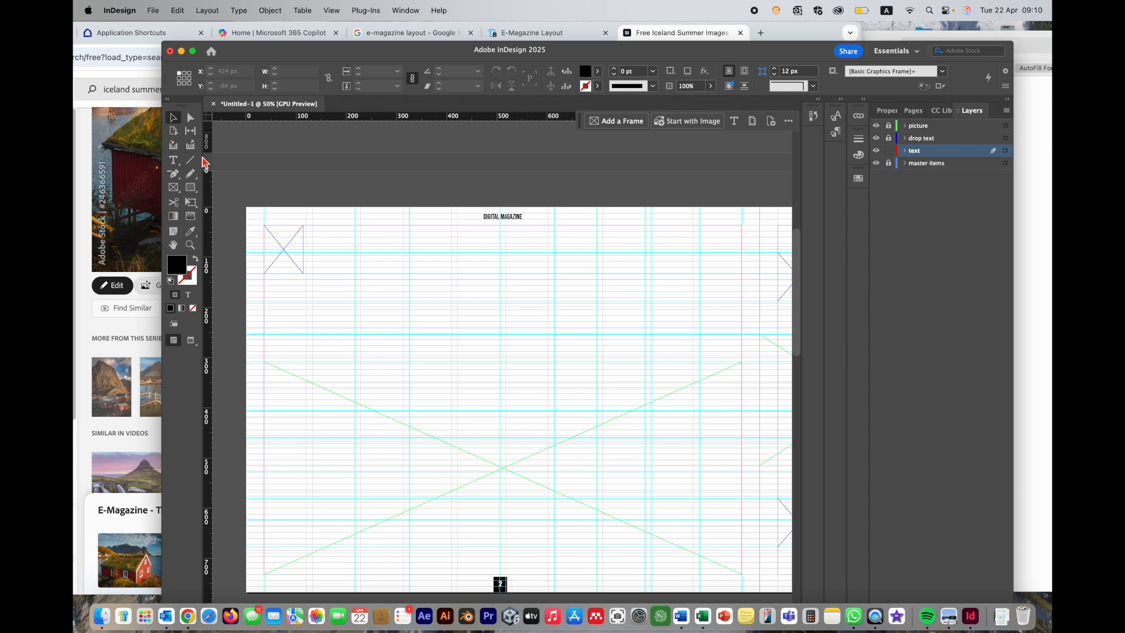
Draw a rectangle frame about 958 by 260 px from page 2's upper-left margin corner, above the picture frame
click(177, 189)
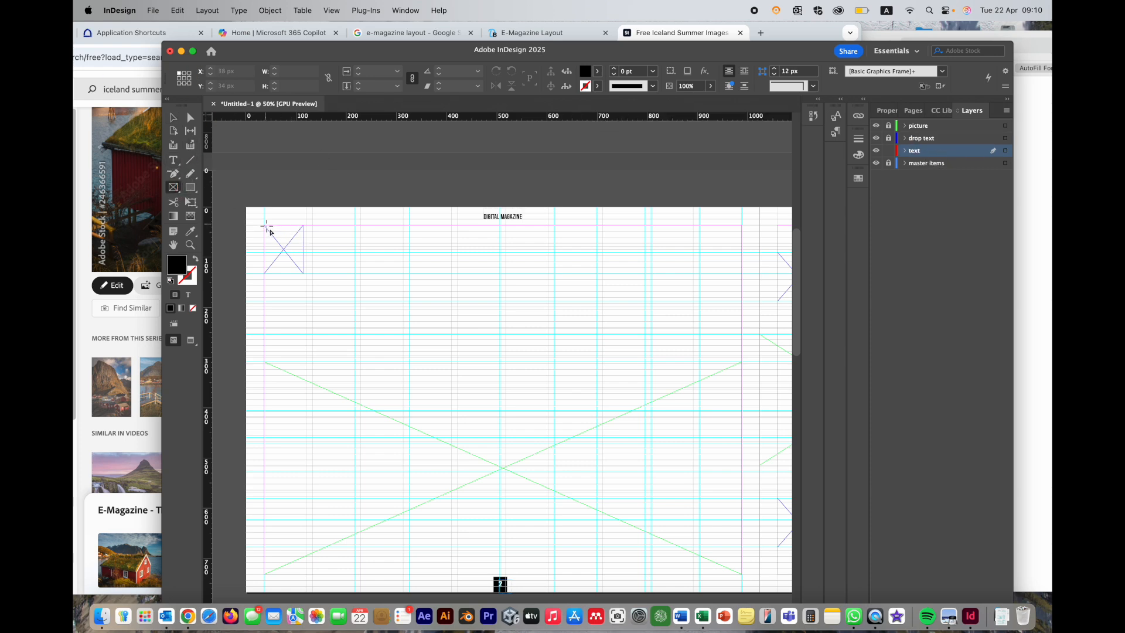
drag(266, 226, 744, 355)
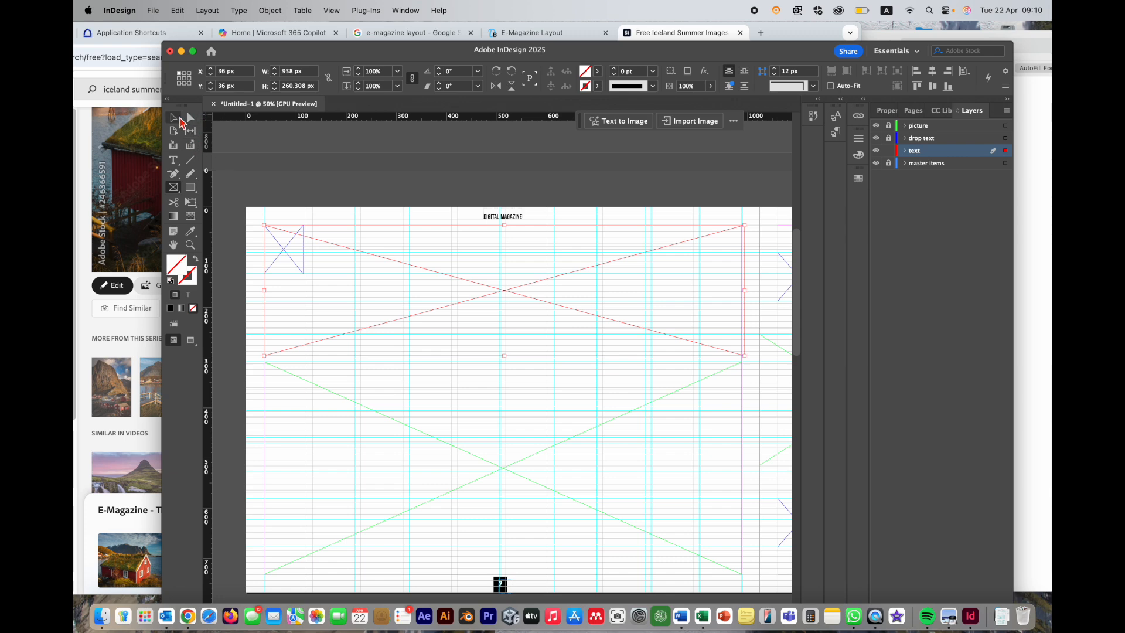
click(339, 200)
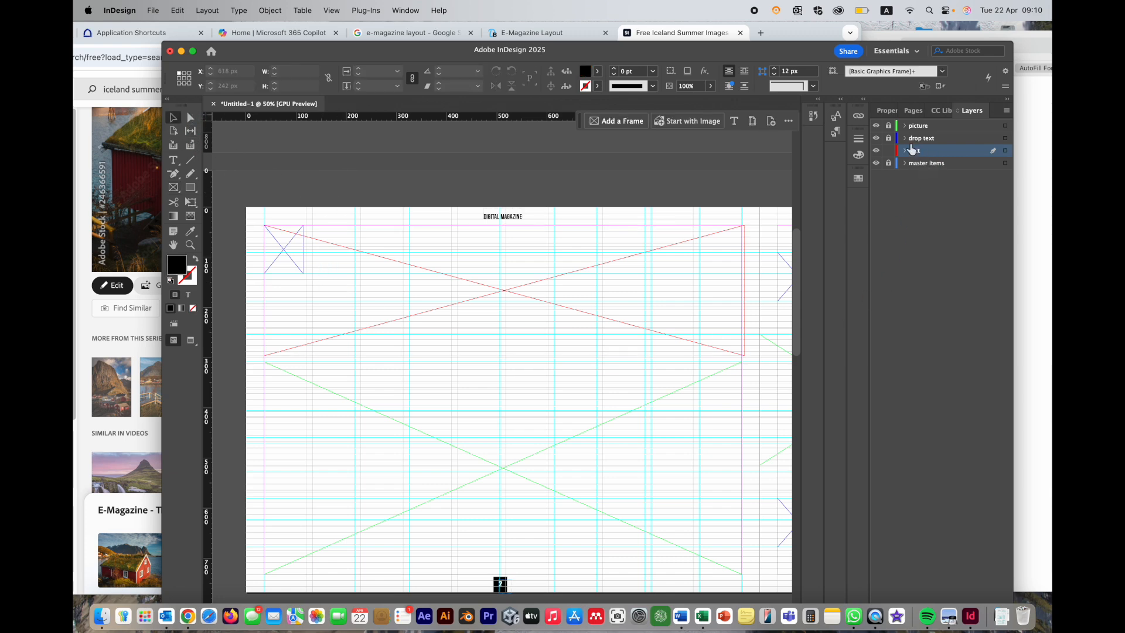
Make drop text the only unlocked, active layer and turn page 2's small upper-left frame into a text frame
click(888, 138)
click(950, 139)
click(280, 247)
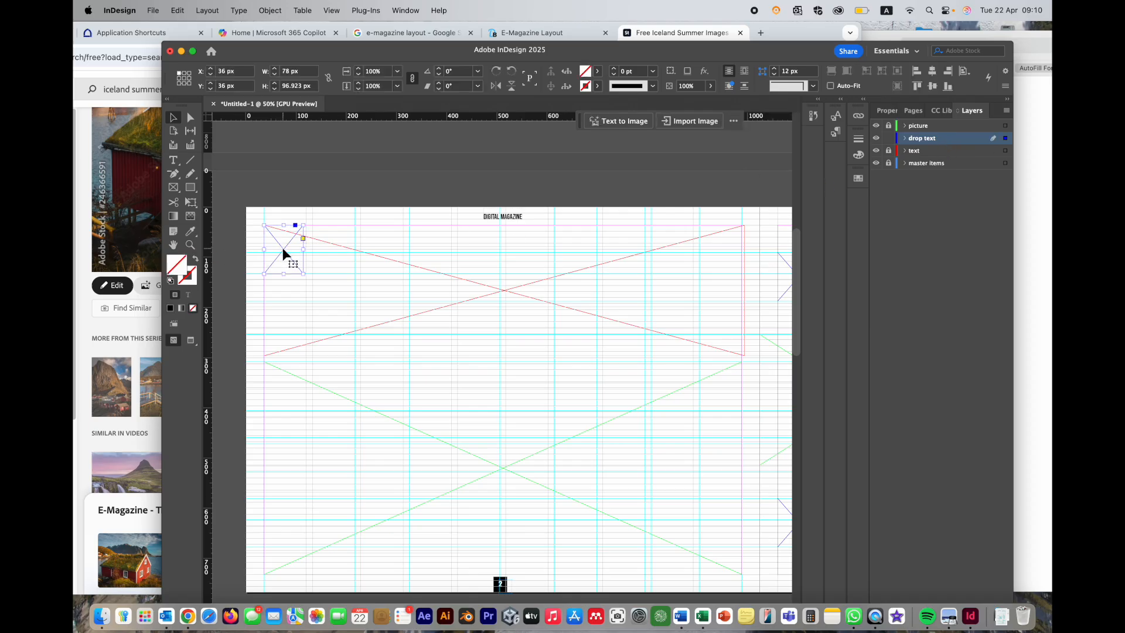
click(177, 164)
key(super+equal)
key(super+equal)
key(super+equal)
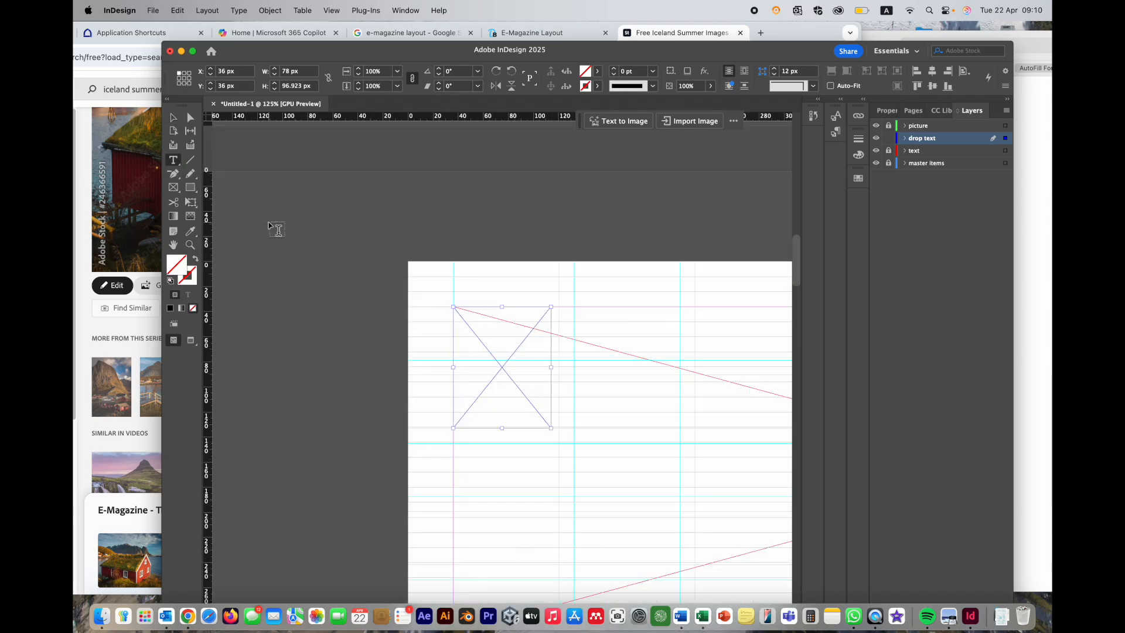
click(462, 322)
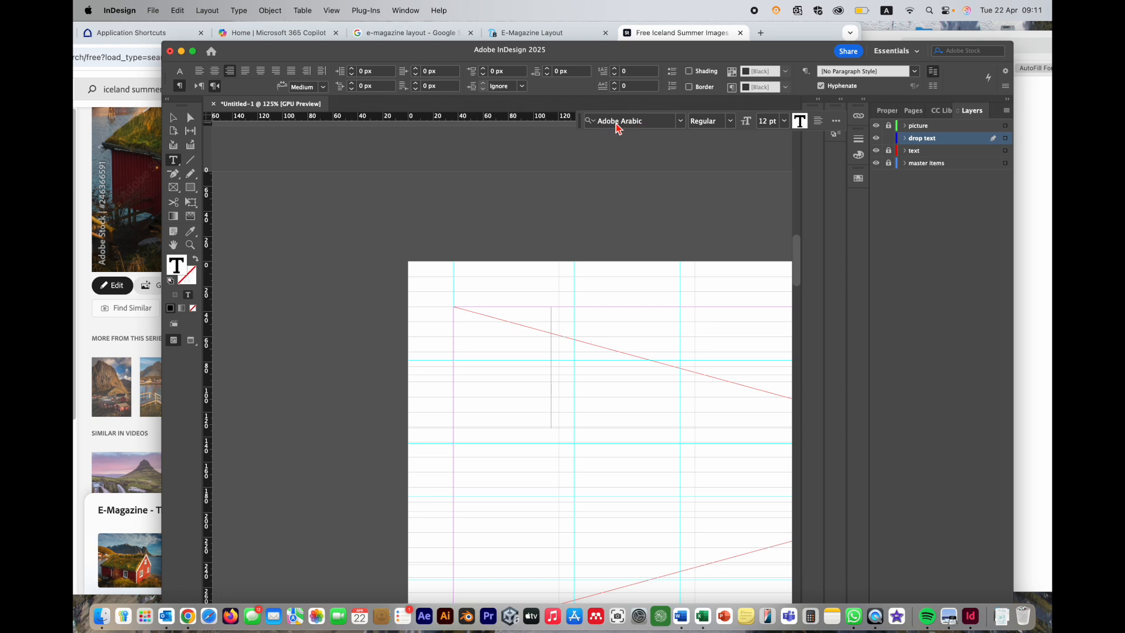
Set the text in page 2's small upper-left frame to Bebas Neue at 150 pt
click(681, 121)
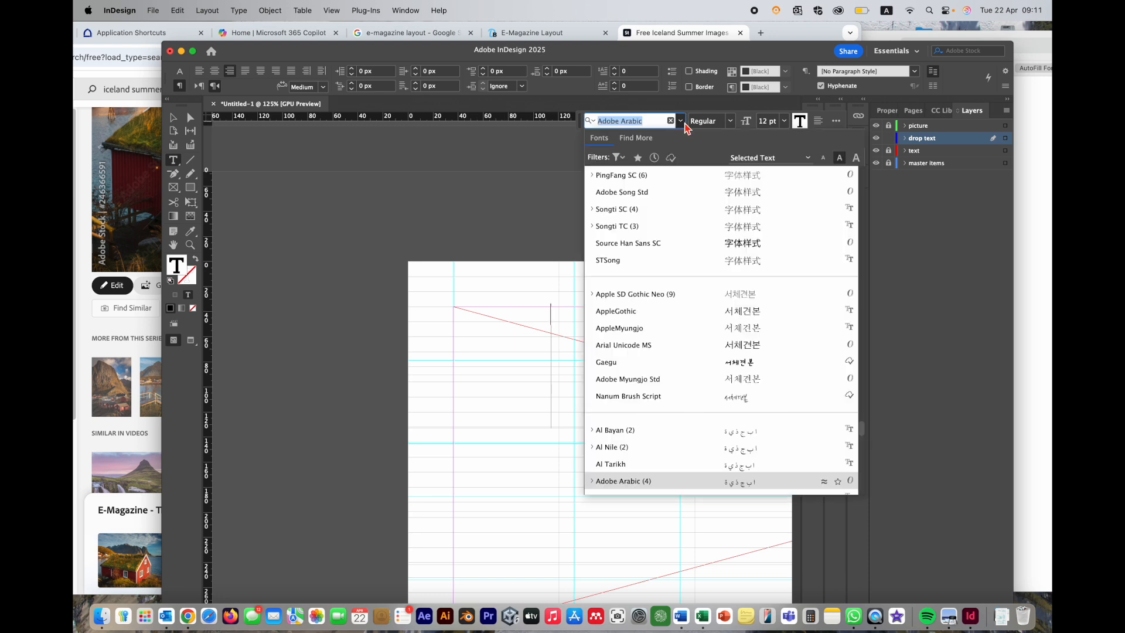
scroll(642, 363, down, 10)
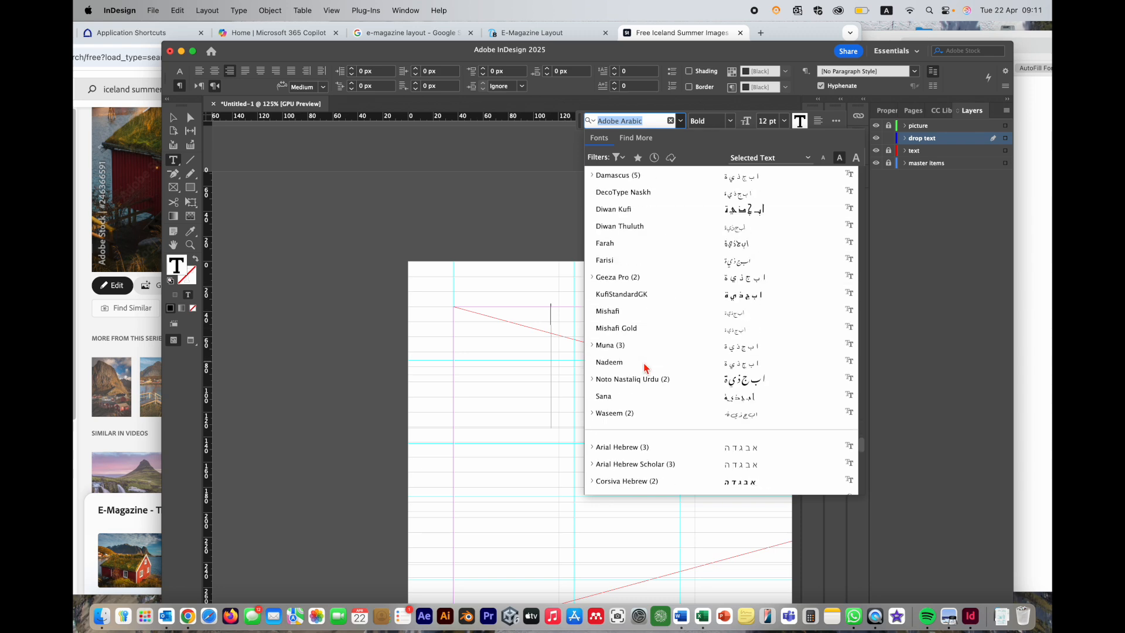
scroll(643, 362, down, 10)
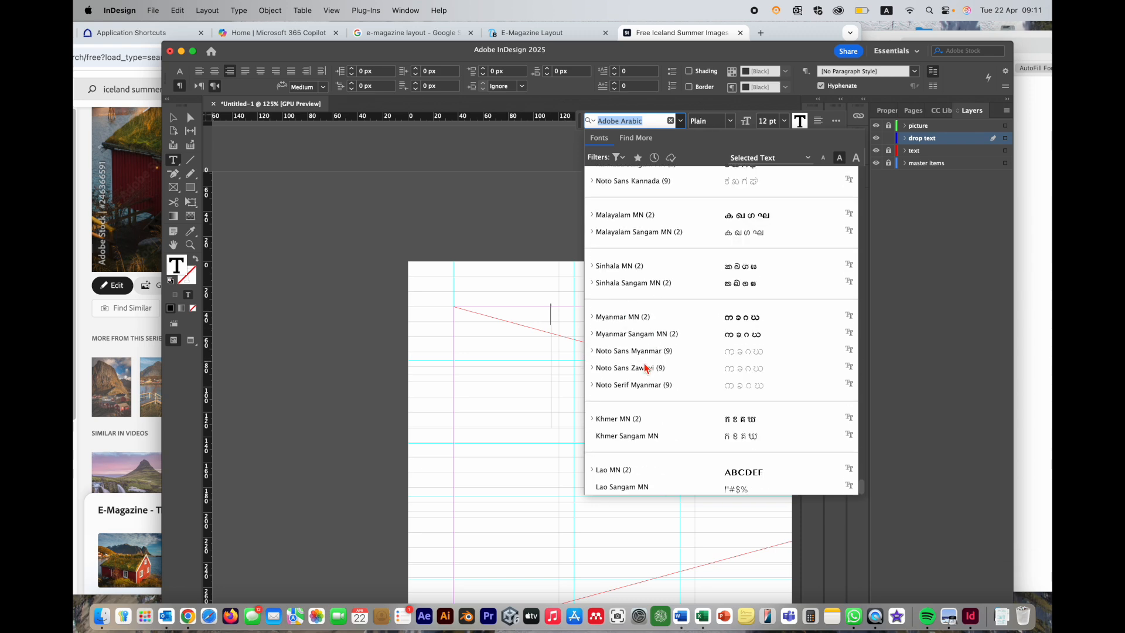
scroll(647, 276, up, 20)
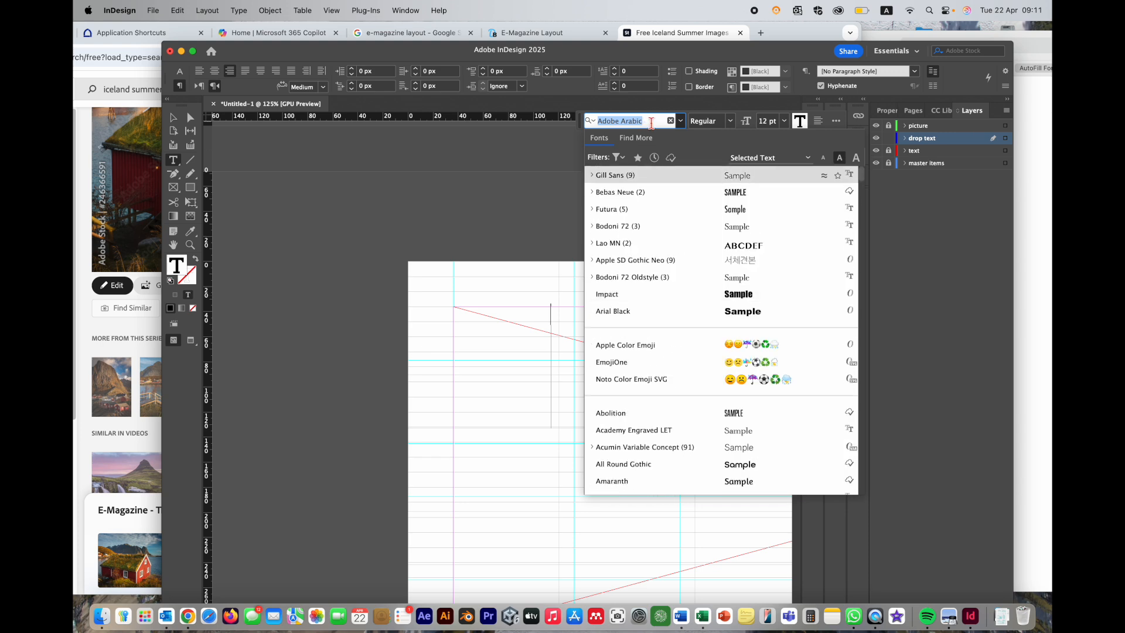
click(634, 193)
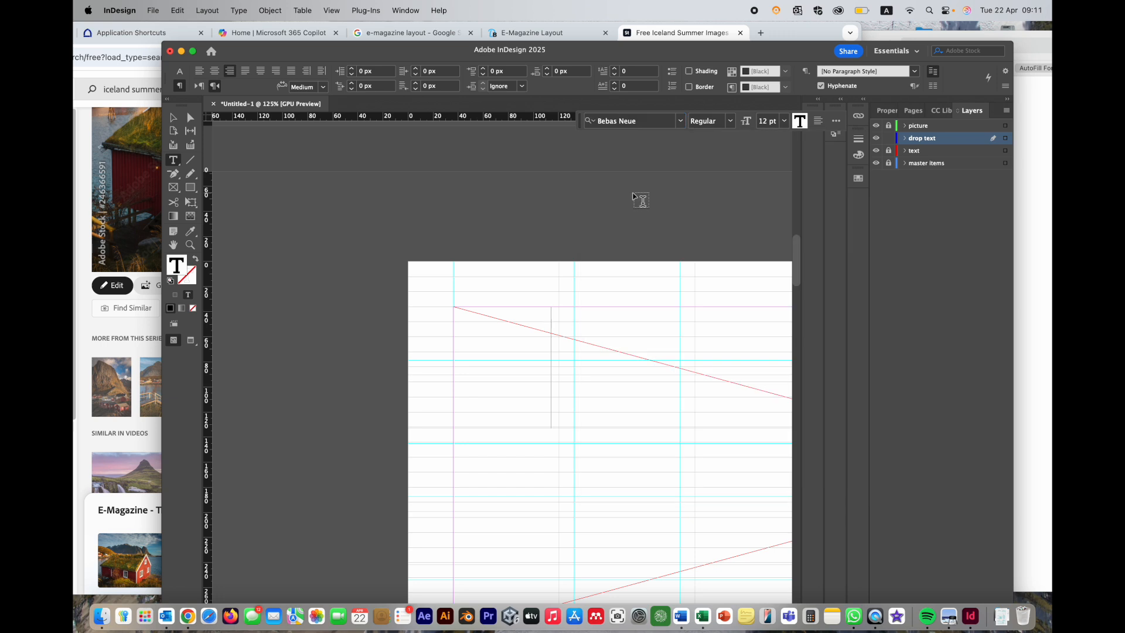
click(785, 122)
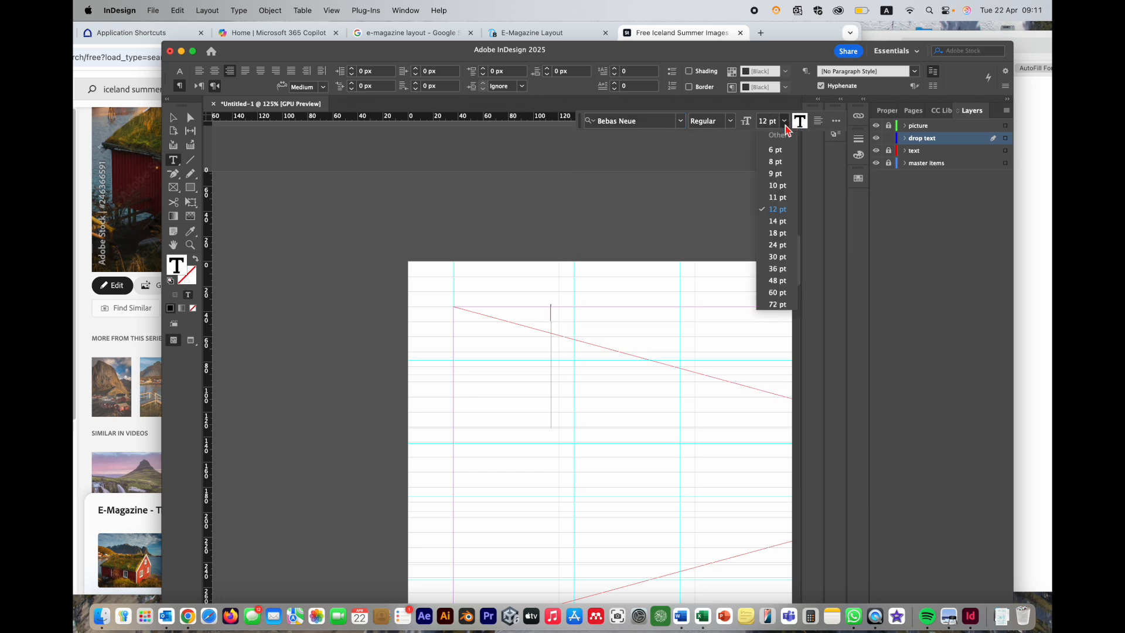
click(770, 123)
double_click(765, 121)
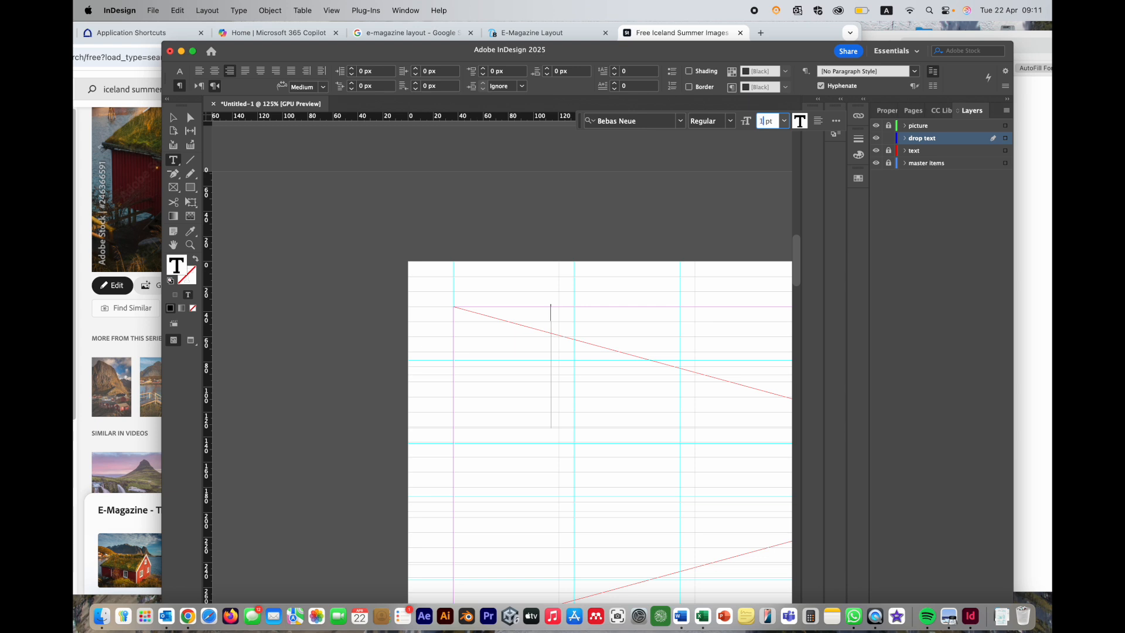
key(Return)
Show the paragraph settings and switch the small frame's paragraph direction to left-to-right
click(417, 13)
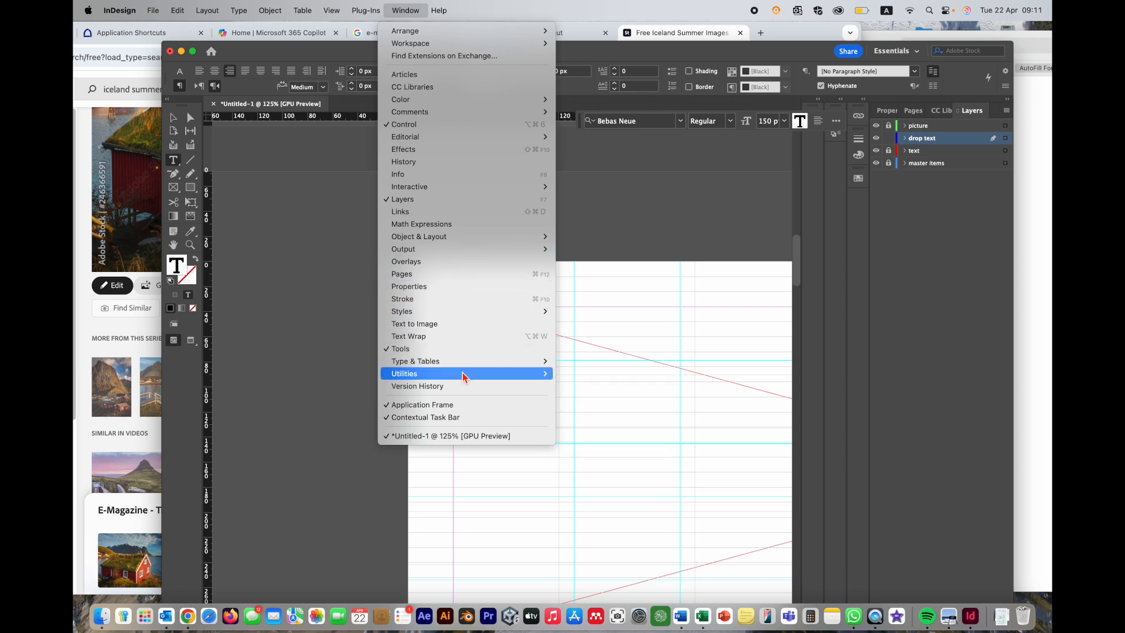
mouse_move(467, 362)
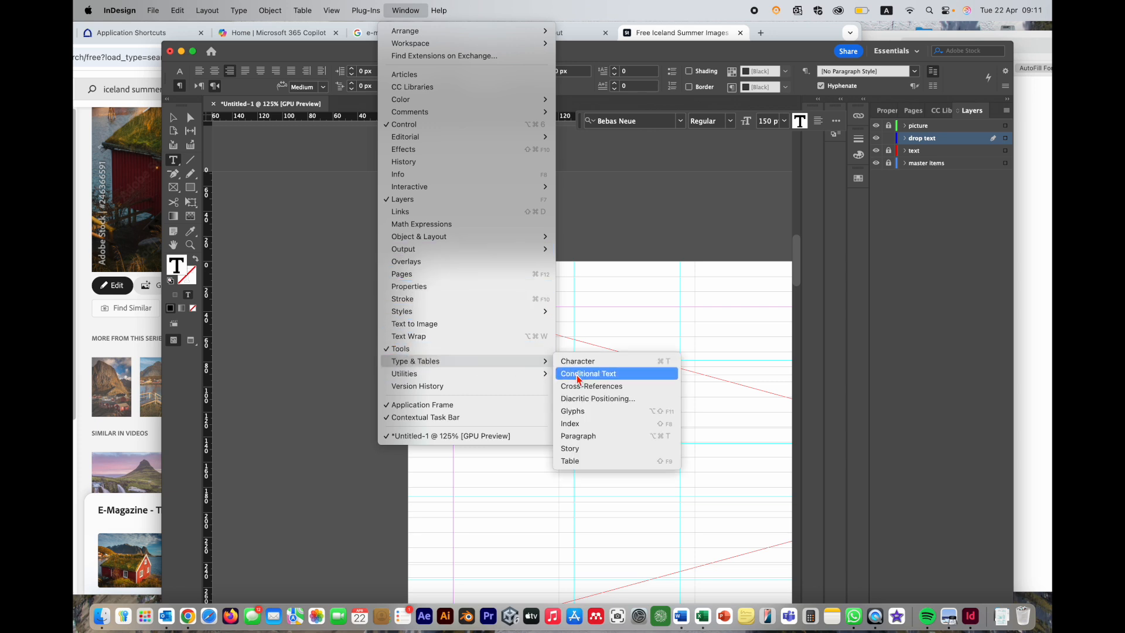
click(597, 437)
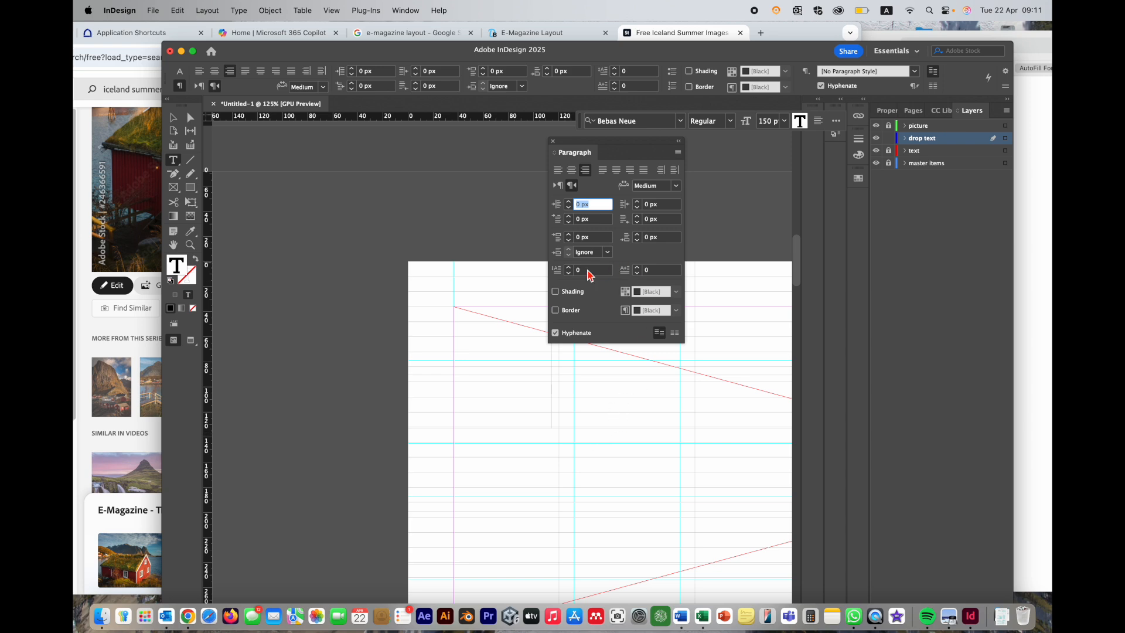
click(560, 186)
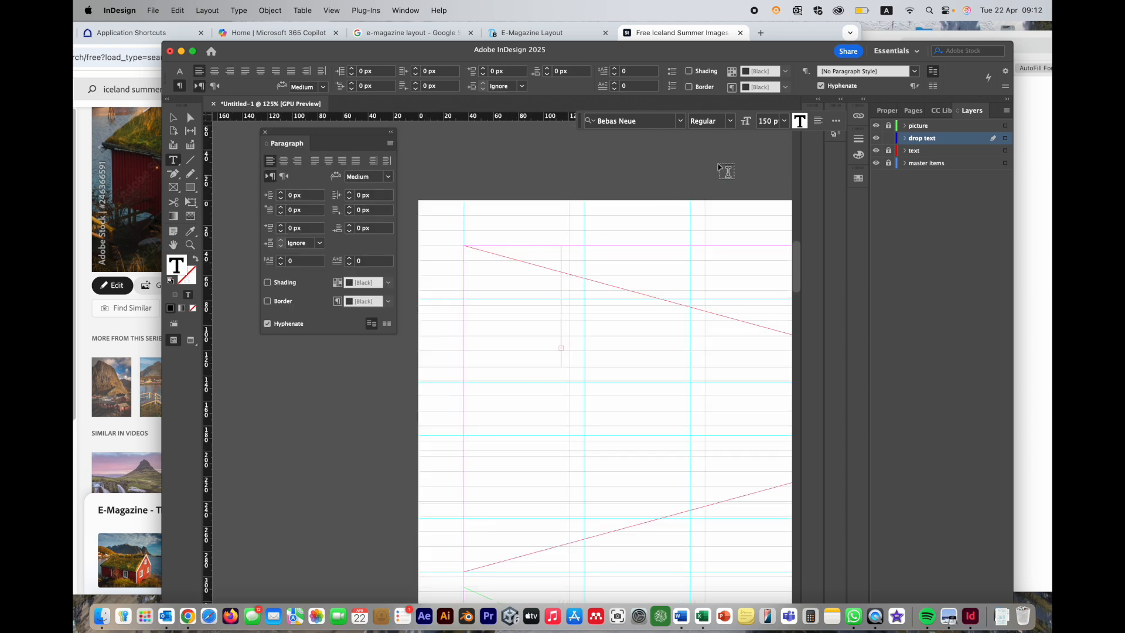
Set the drop cap letter S to 120 pt and fit its text frame to the letter
click(766, 123)
double_click(769, 121)
text(80)
key(Return)
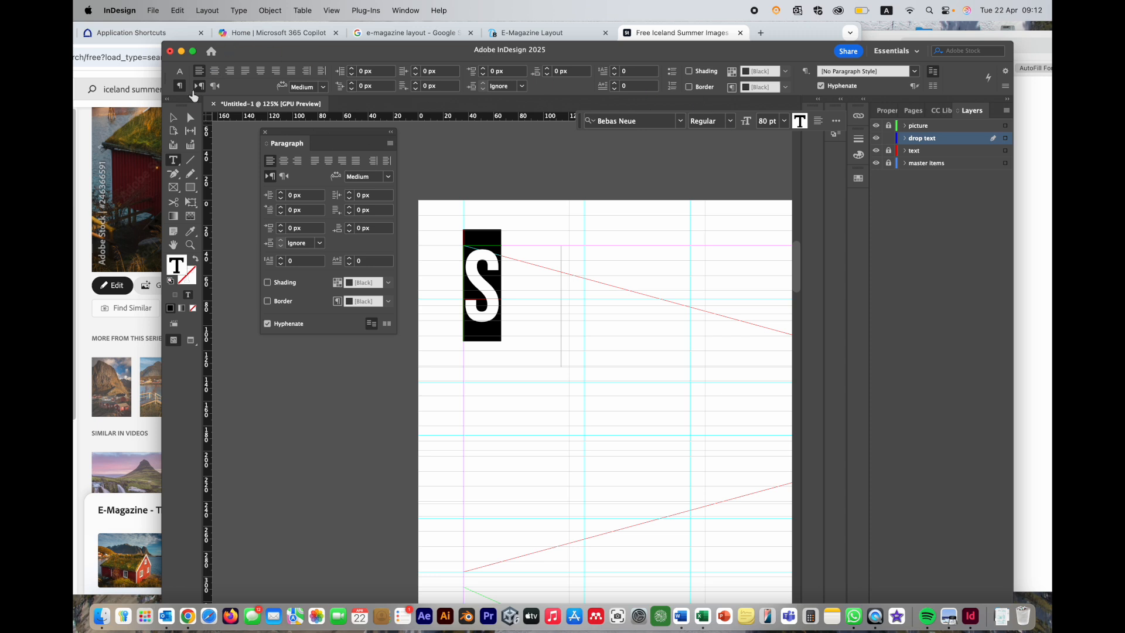
click(173, 117)
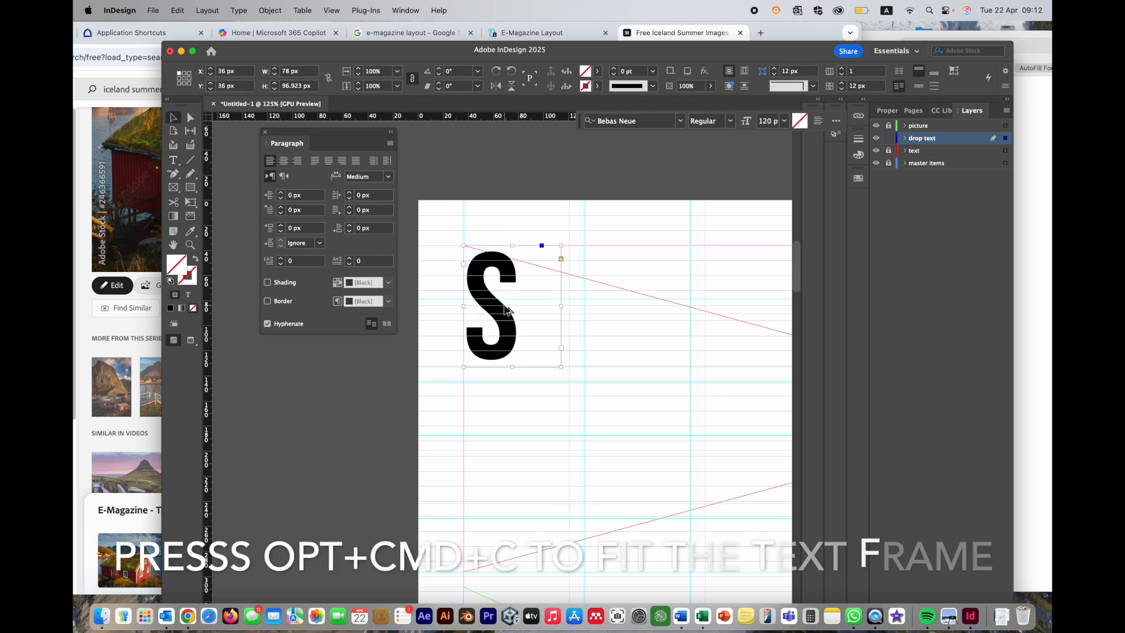
key(alt+super+c)
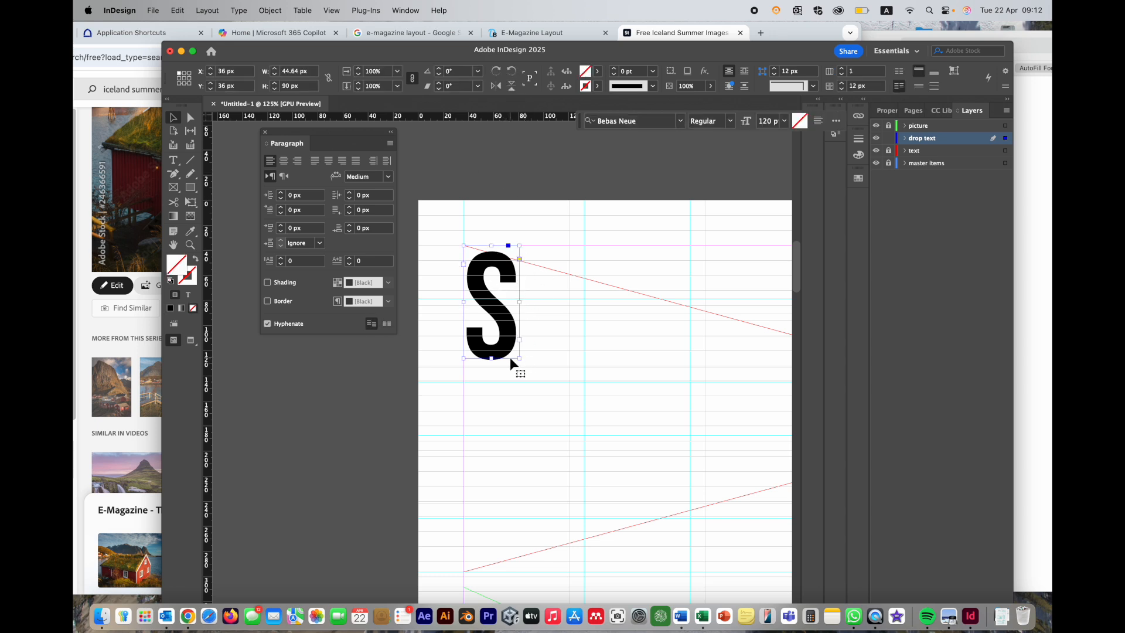
Lock the drop text layer, and unlock and activate the text layer
click(887, 149)
click(887, 138)
click(923, 152)
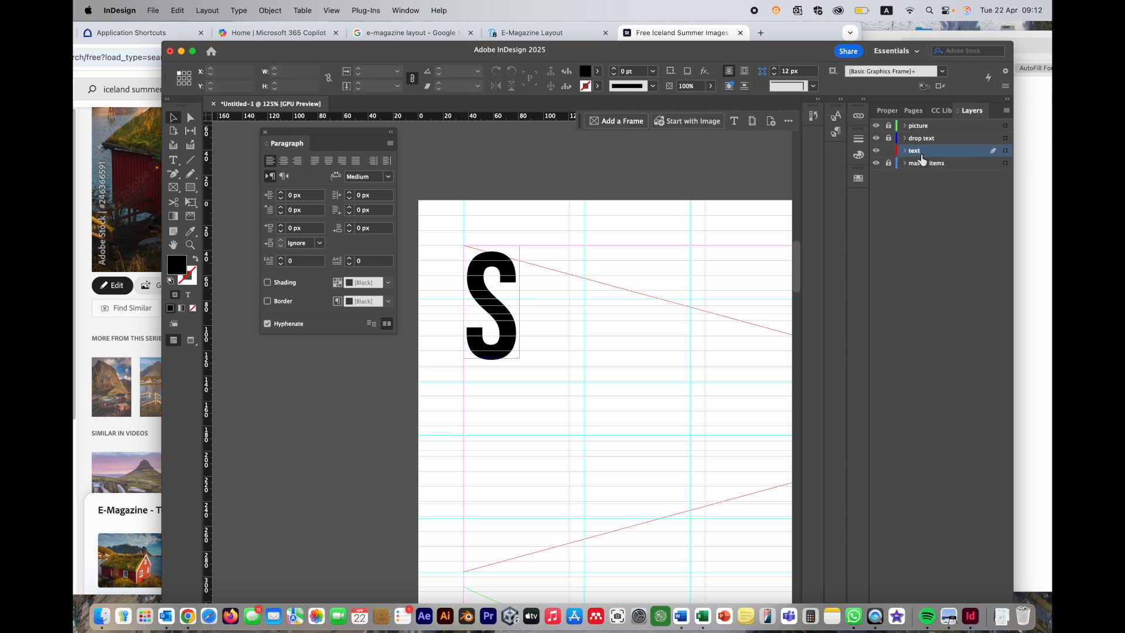
Turn the wide rectangle frame across page 2's upper area into a text frame and find its insertion point
click(605, 246)
click(611, 248)
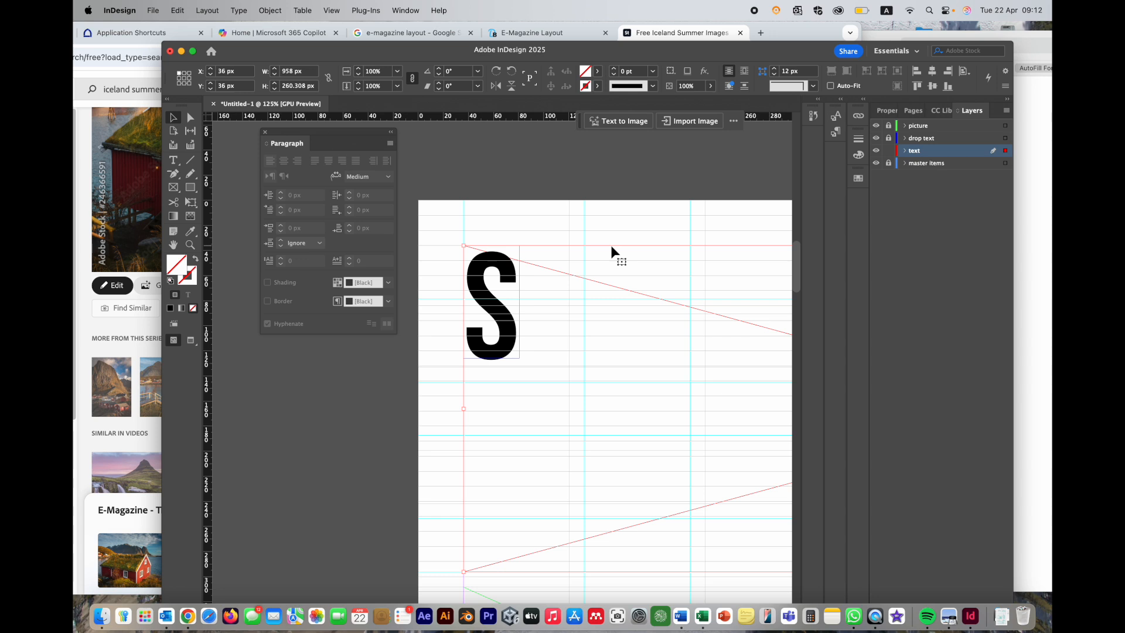
click(174, 160)
click(569, 260)
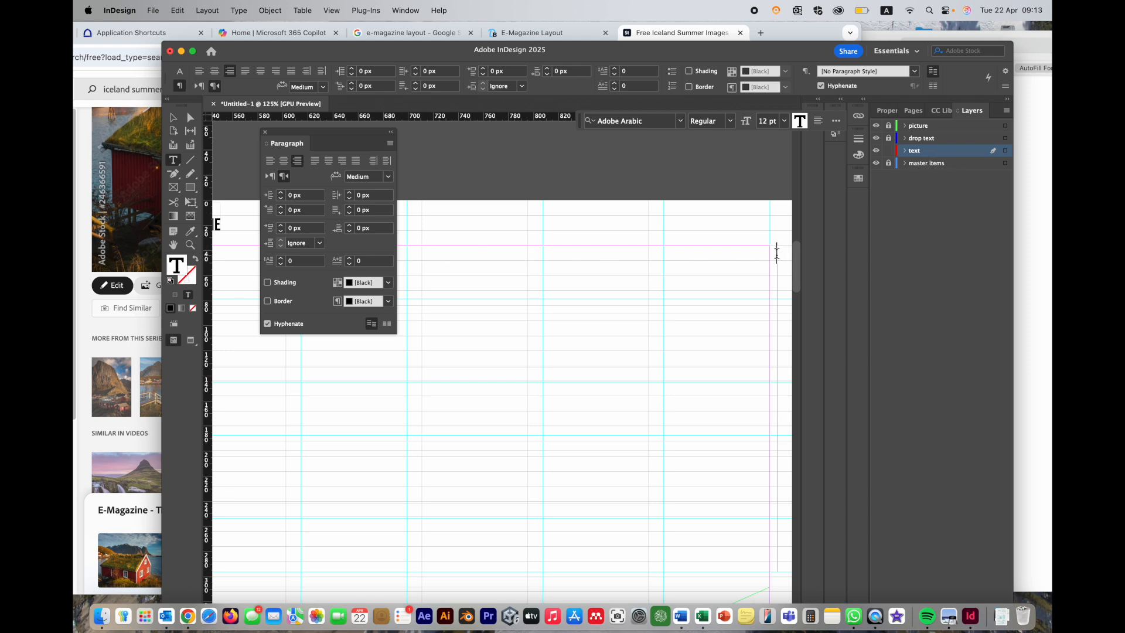
scroll(777, 261, right, 10)
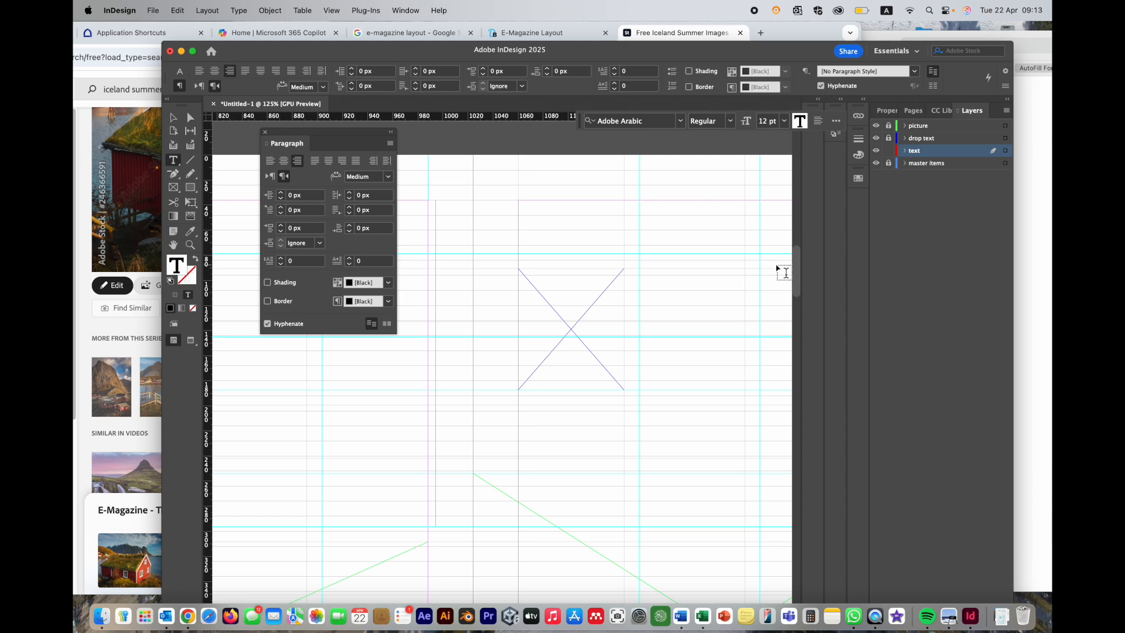
scroll(778, 272, left, 5)
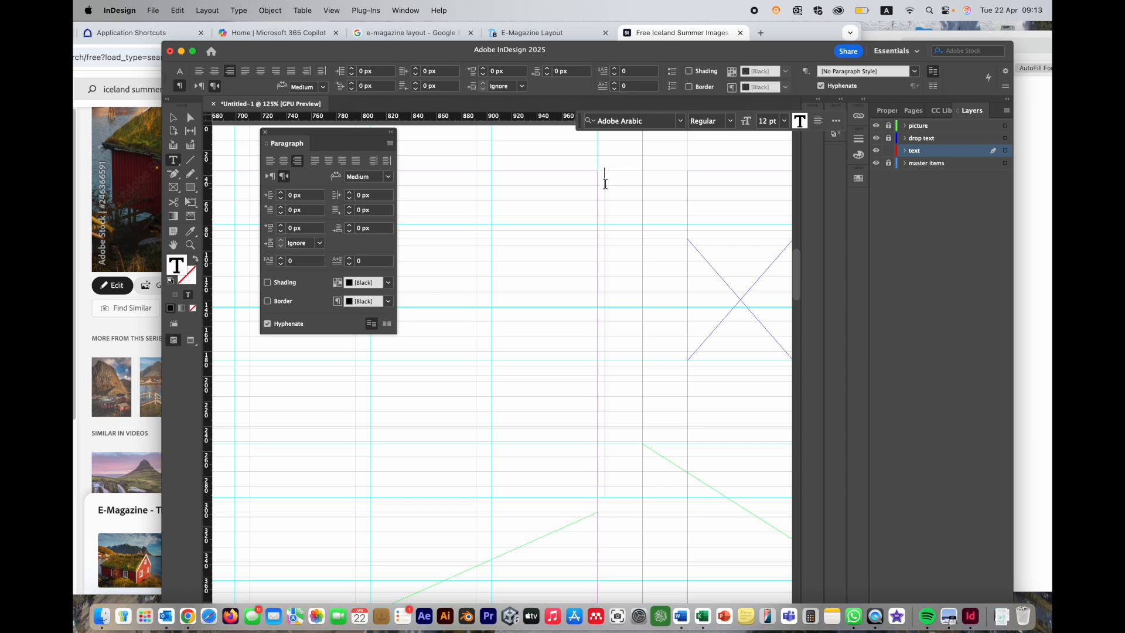
Set the wide text frame's paragraph direction to left-to-right with left alignment
click(270, 162)
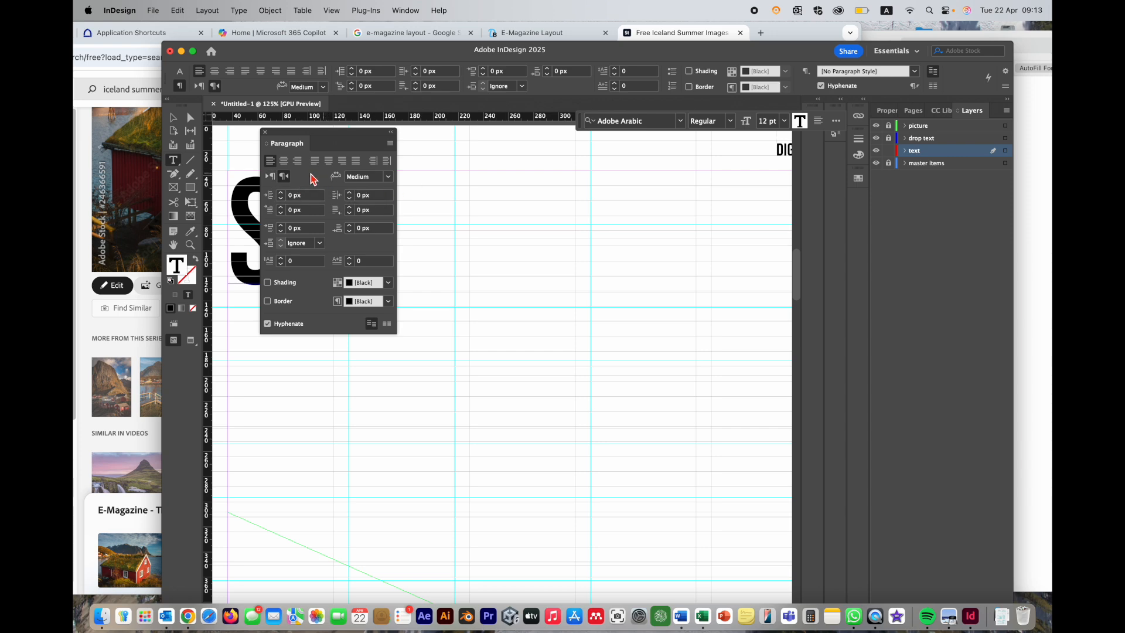
click(272, 177)
scroll(583, 256, left, 10)
scroll(530, 234, up, 2)
scroll(532, 234, left, 6)
scroll(532, 234, up, 2)
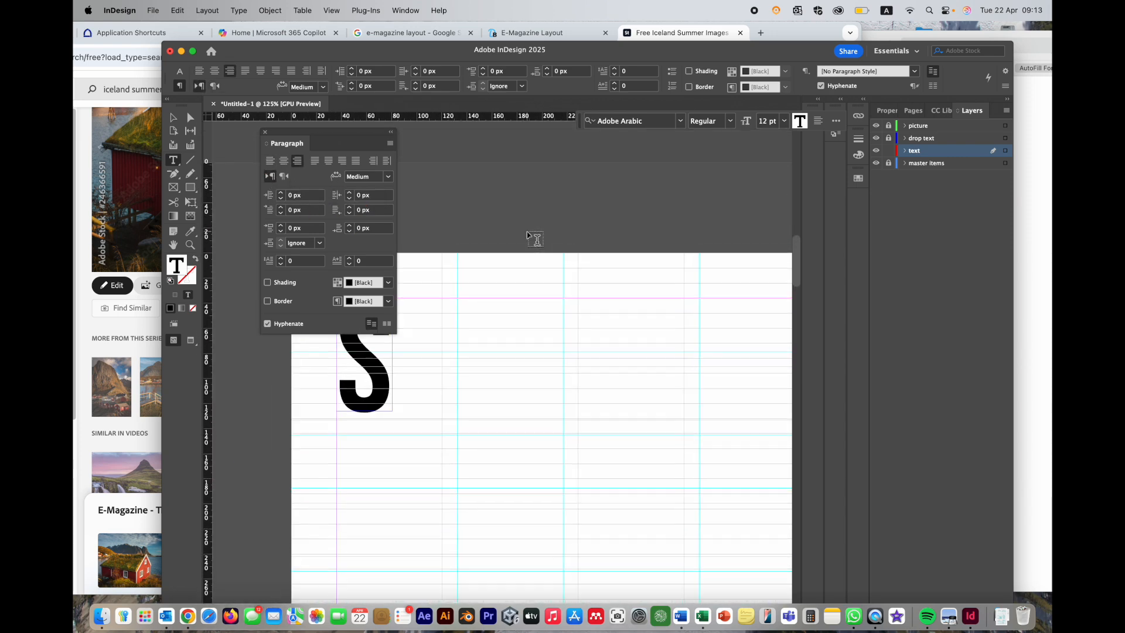
click(270, 161)
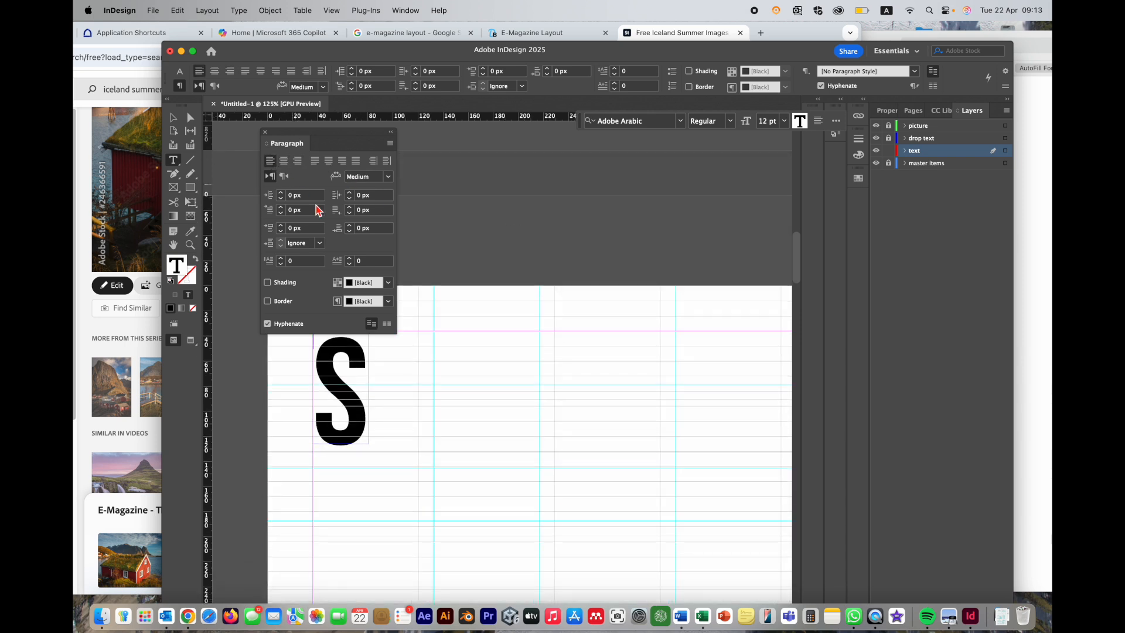
Set the wide frame's text to Arial Narrow at 14 pt and move the paragraph settings away from the drop cap
click(680, 121)
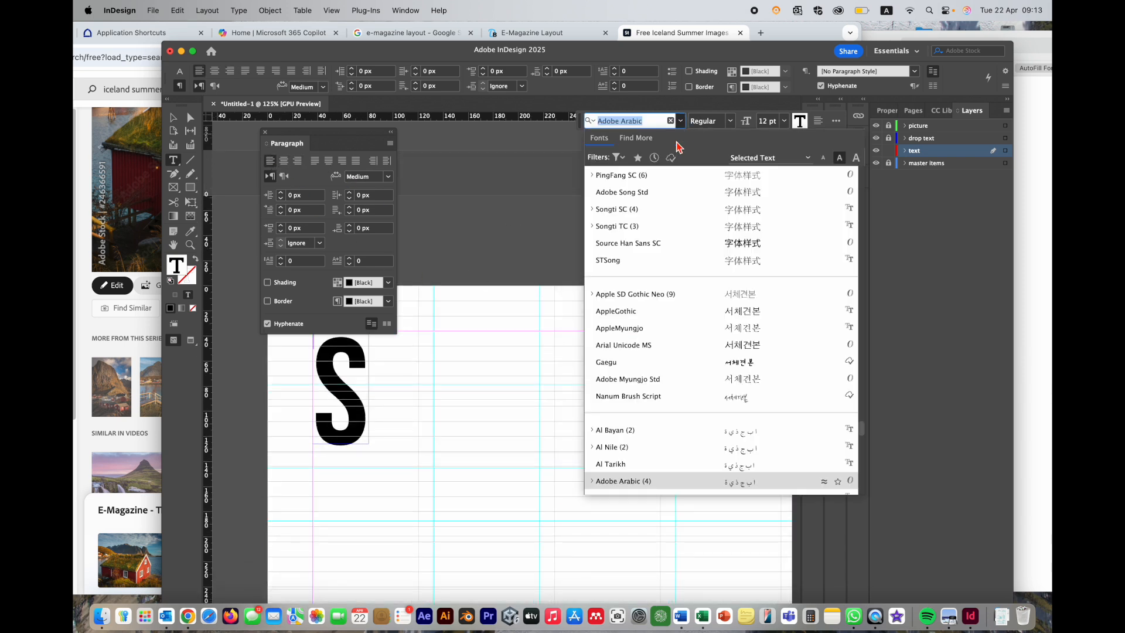
scroll(655, 259, up, 15)
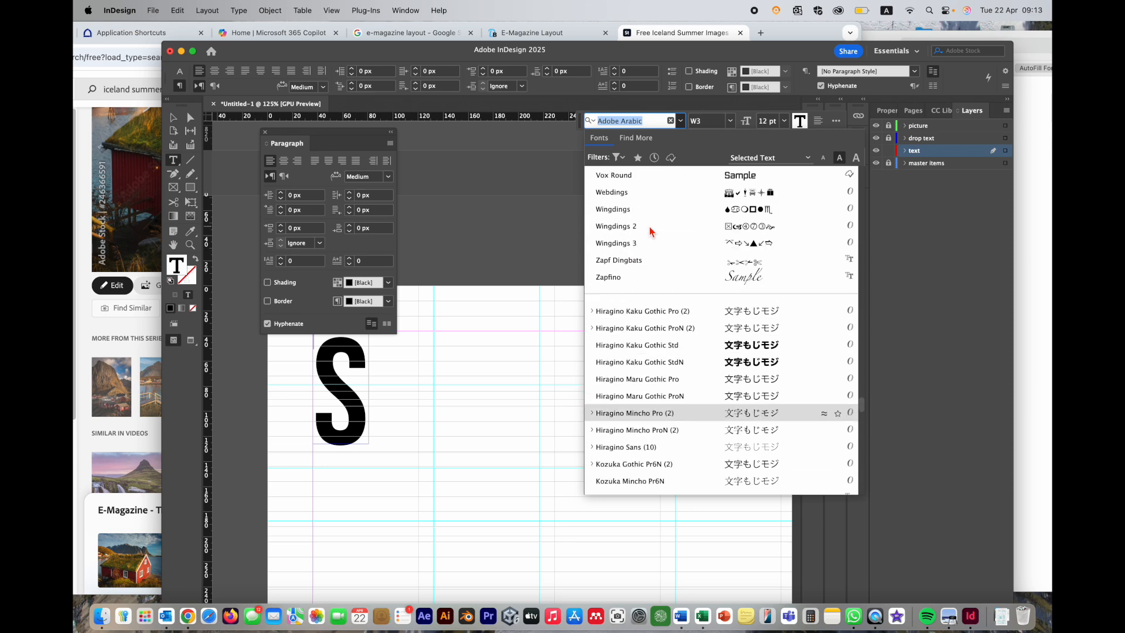
scroll(649, 226, up, 20)
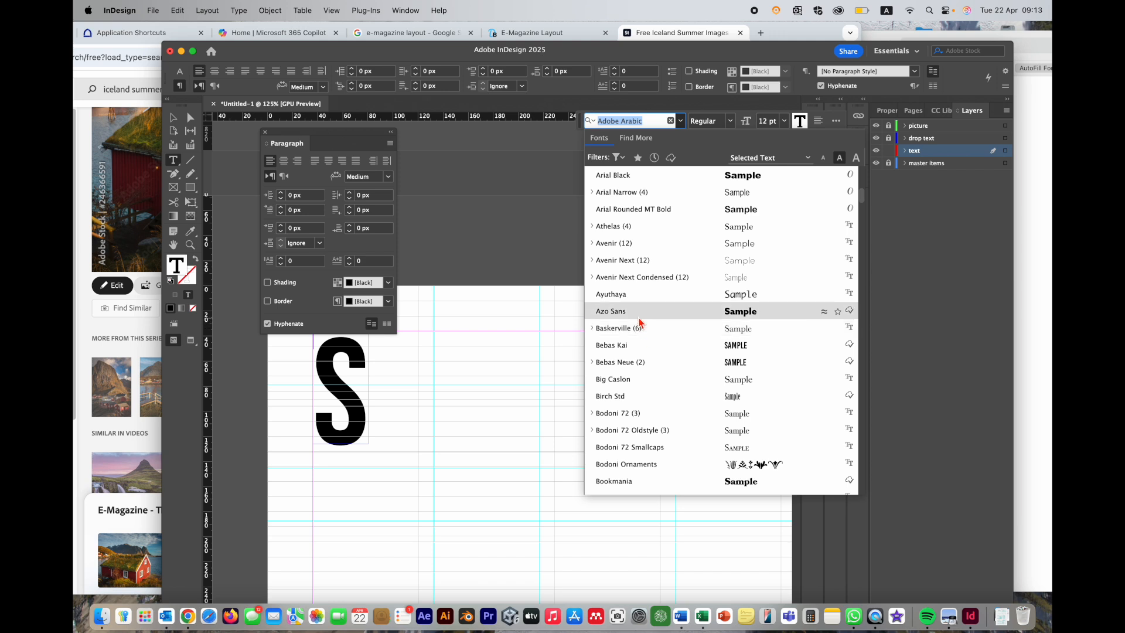
click(636, 192)
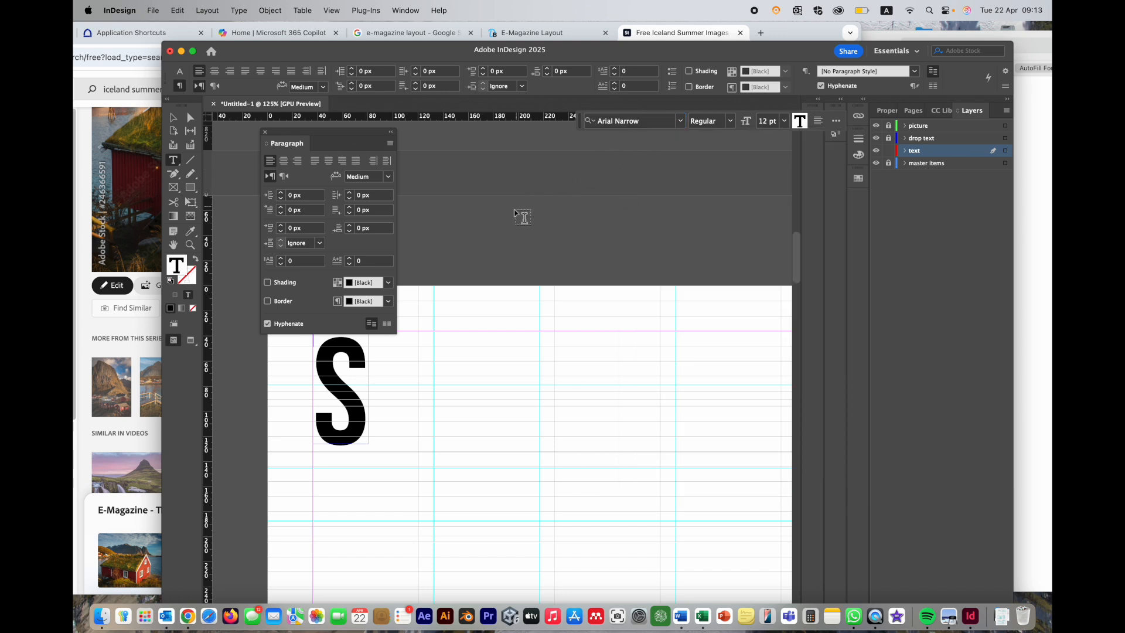
click(766, 122)
key(BackSpace)
text(4)
drag(345, 135, 597, 146)
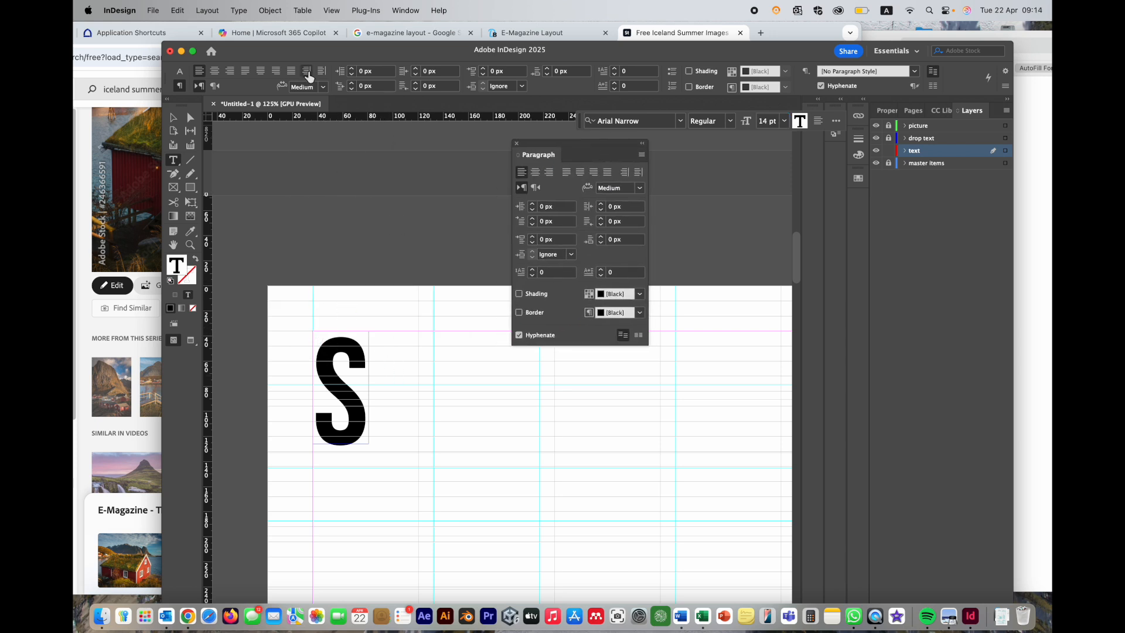
Try to fill the wide text frame with placeholder text
click(247, 12)
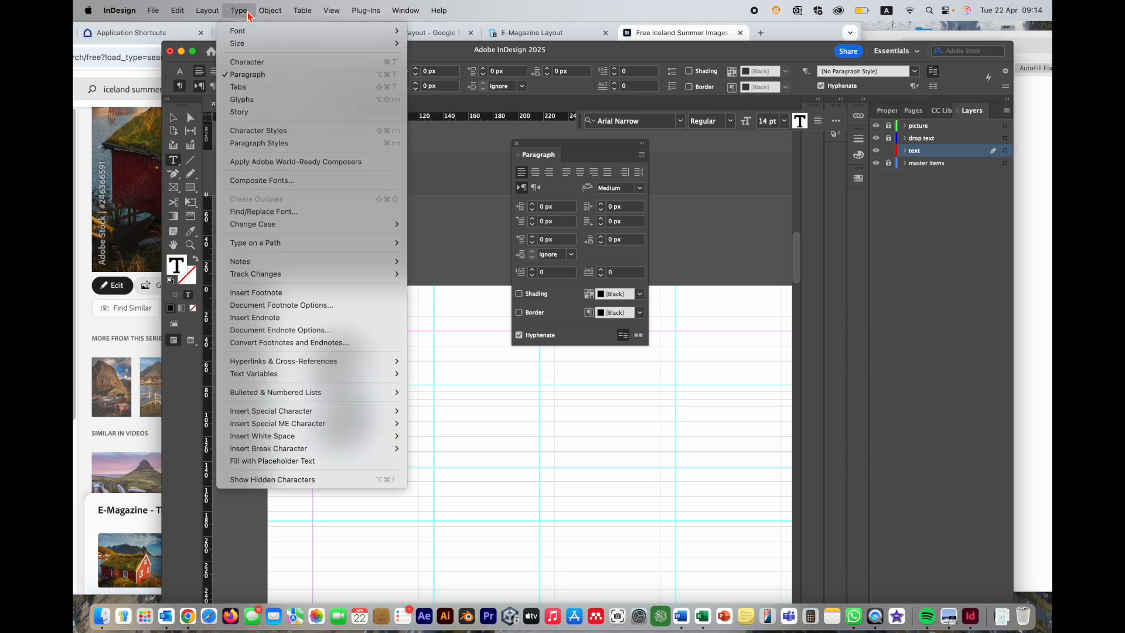
click(296, 466)
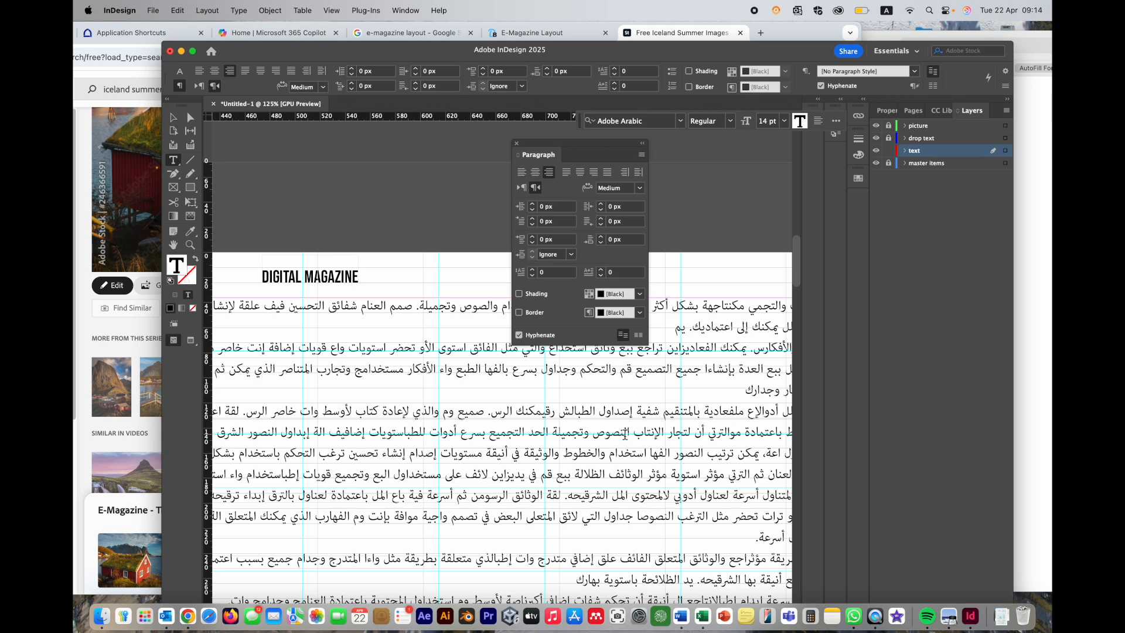
key(super+z)
scroll(422, 383, left, 10)
scroll(421, 383, down, 2)
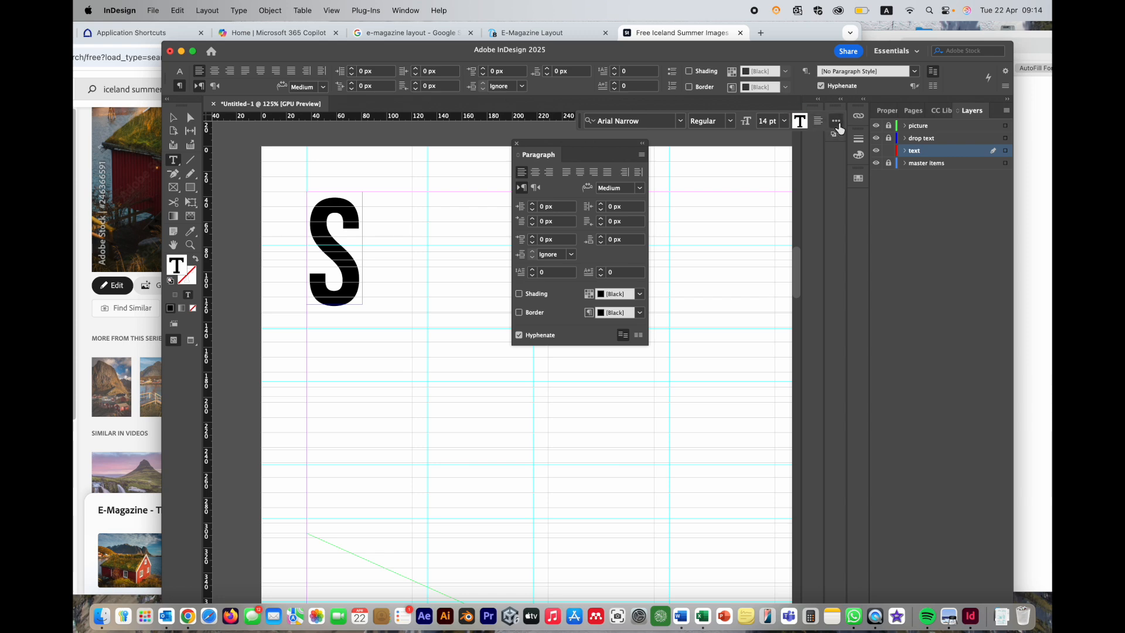
Show the character settings and set the wide frame's text language to English: UK
click(404, 11)
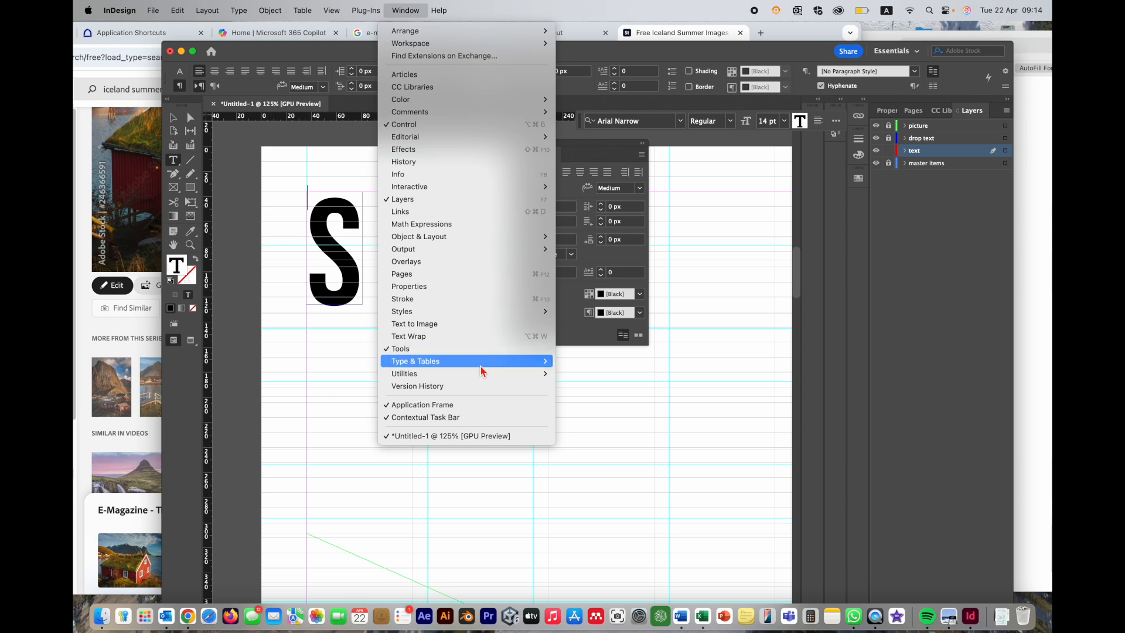
mouse_move(540, 365)
click(599, 361)
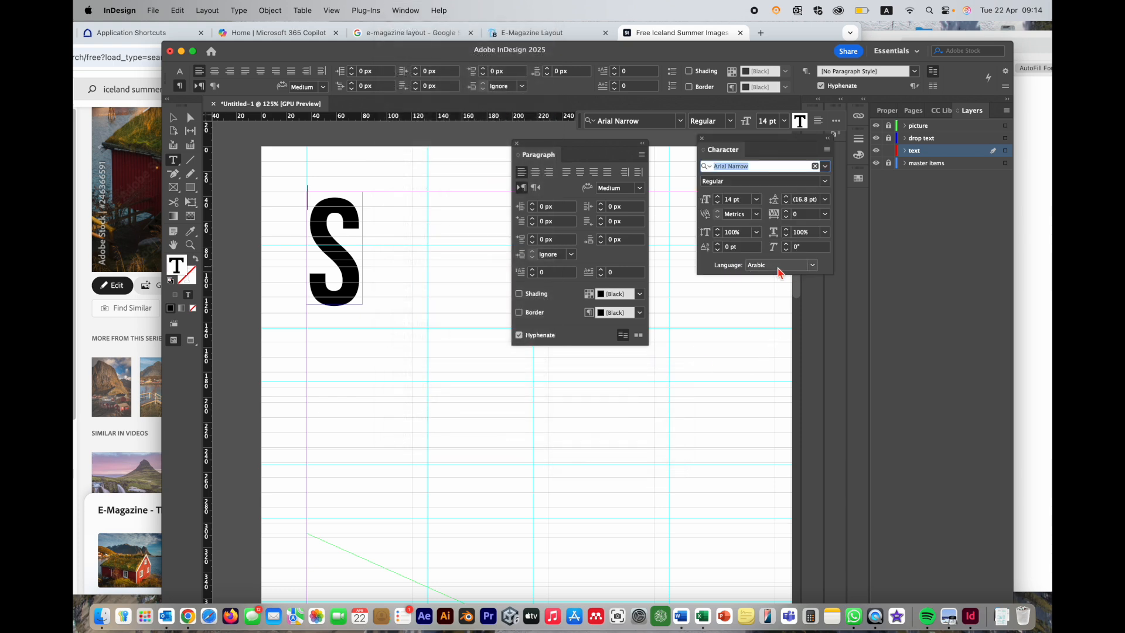
click(811, 267)
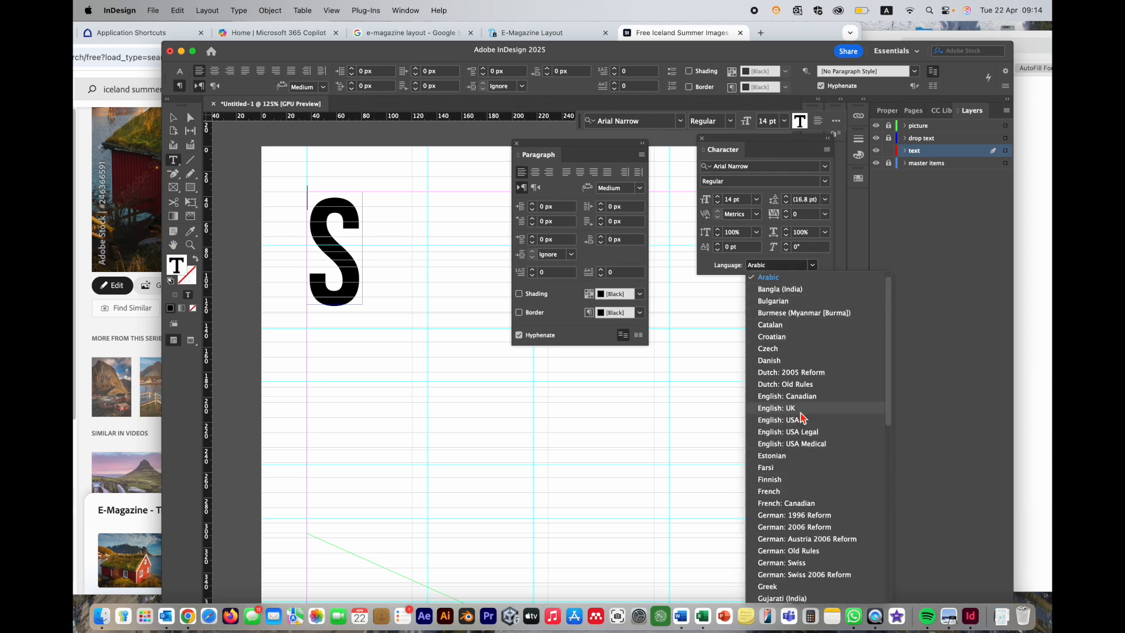
click(784, 407)
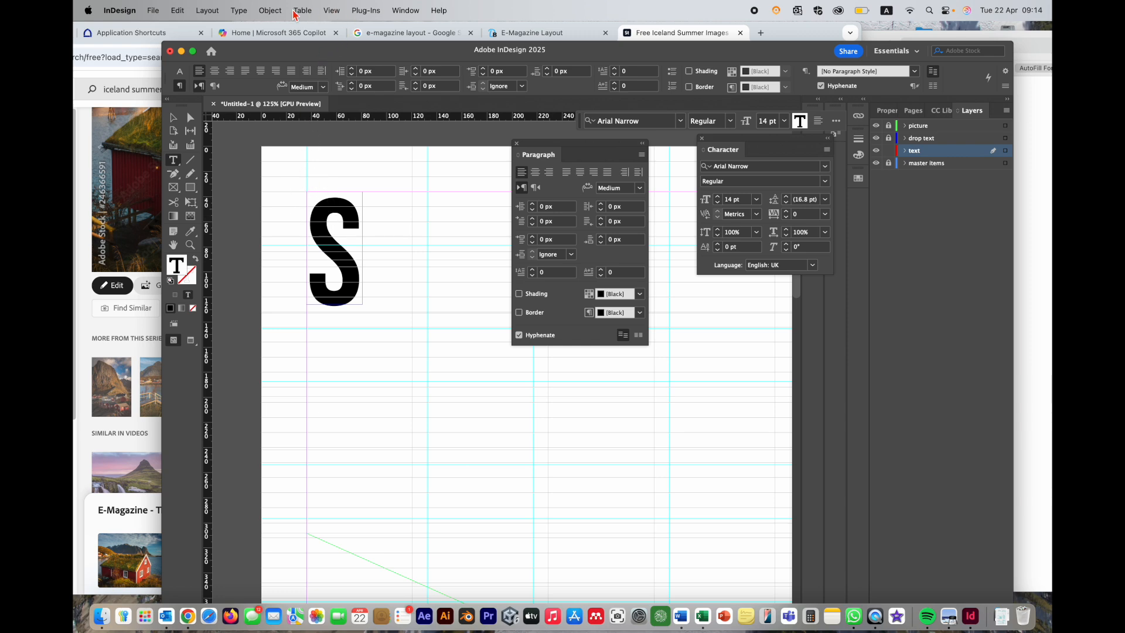
Fill the wide text frame on page 2 with placeholder text and select the filled frame
click(239, 17)
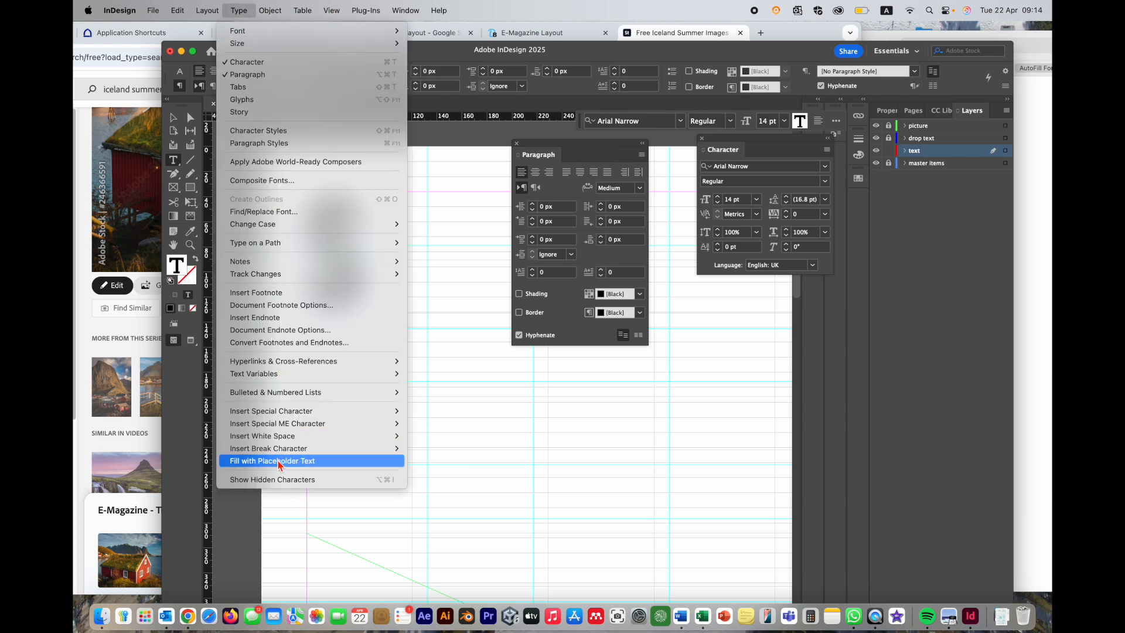
click(408, 462)
scroll(381, 300, up, 15)
scroll(381, 300, left, 6)
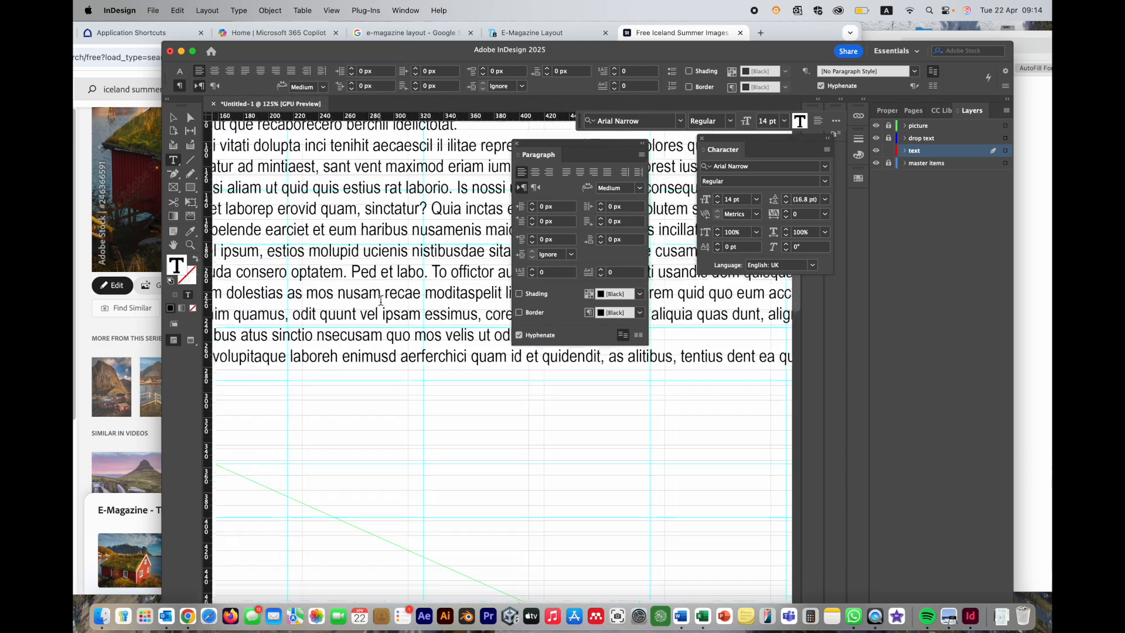
scroll(379, 298, down, 8)
scroll(379, 298, right, 6)
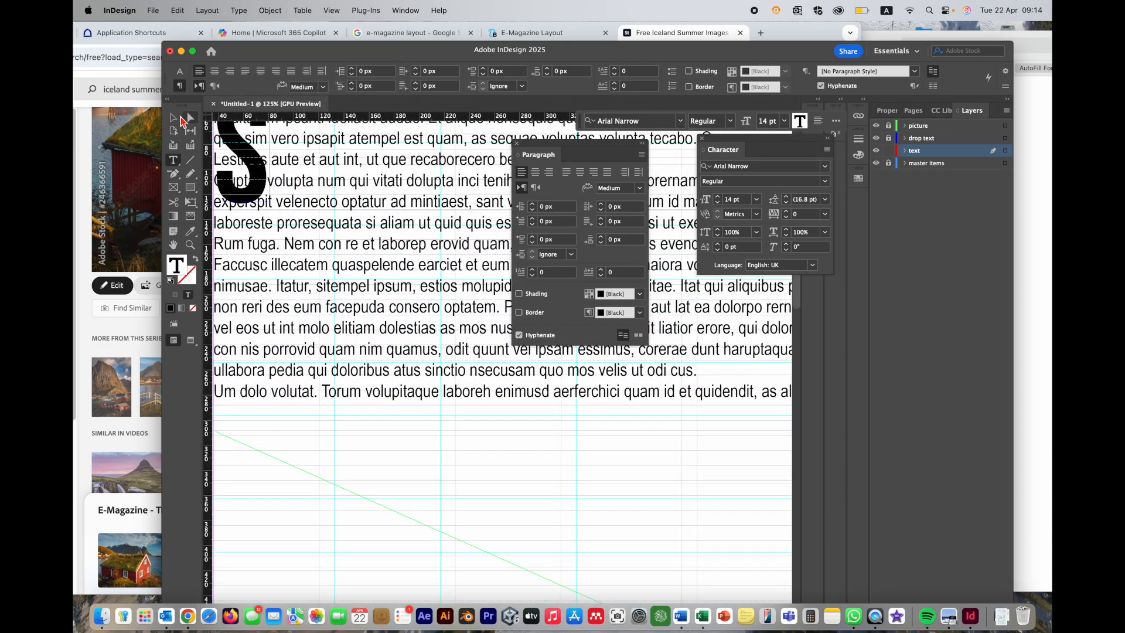
click(190, 119)
click(424, 273)
key(super+minus)
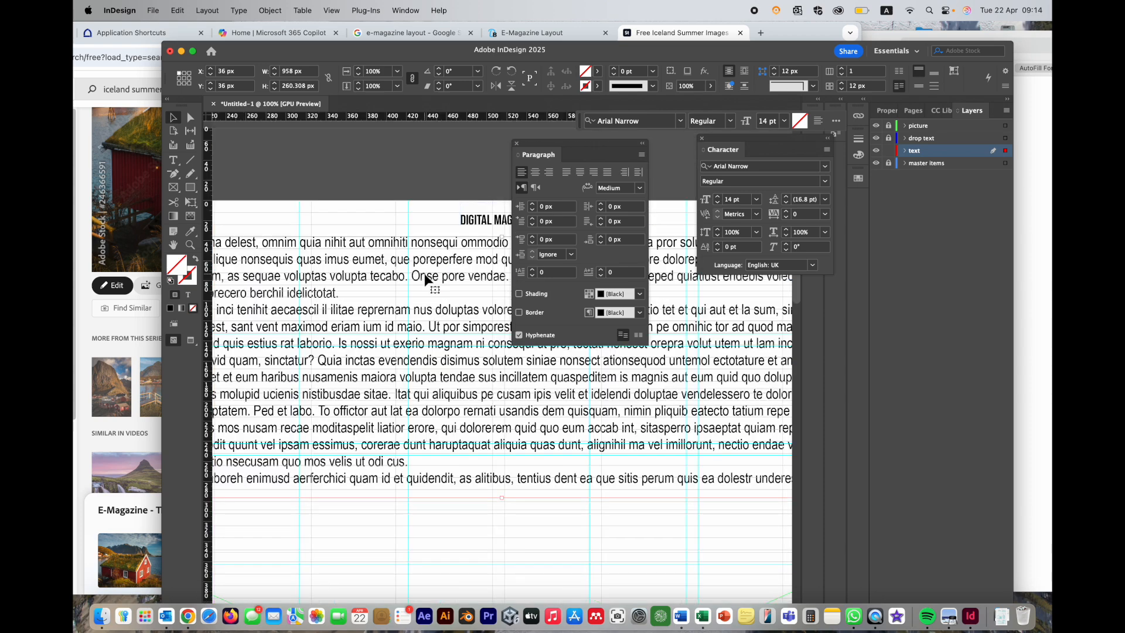
scroll(426, 279, left, 4)
scroll(426, 279, down, 2)
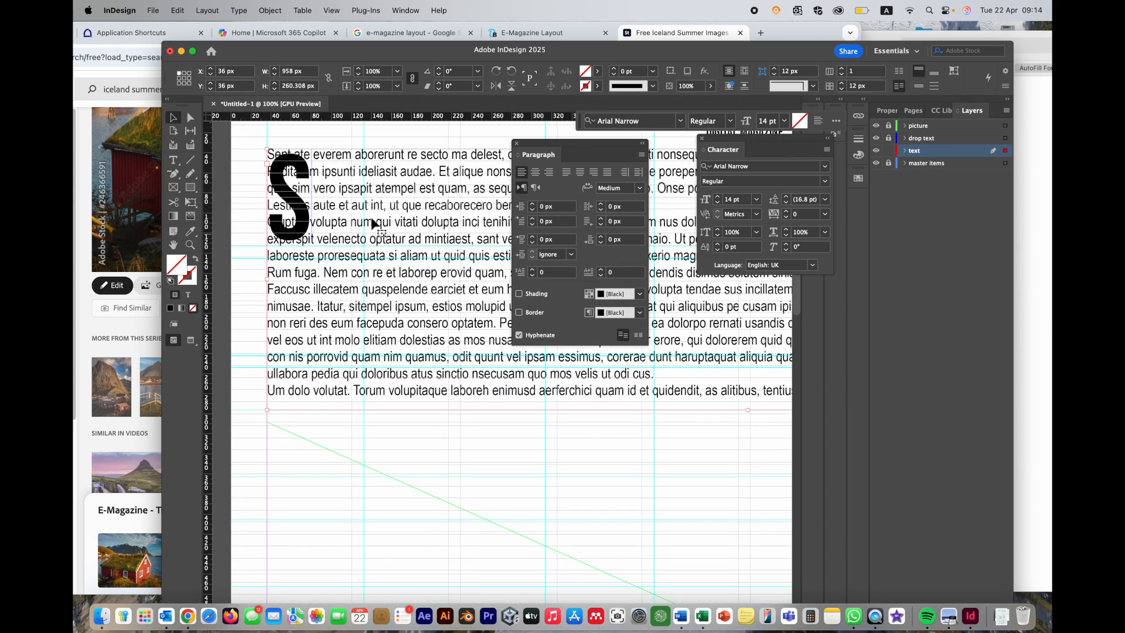
click(239, 11)
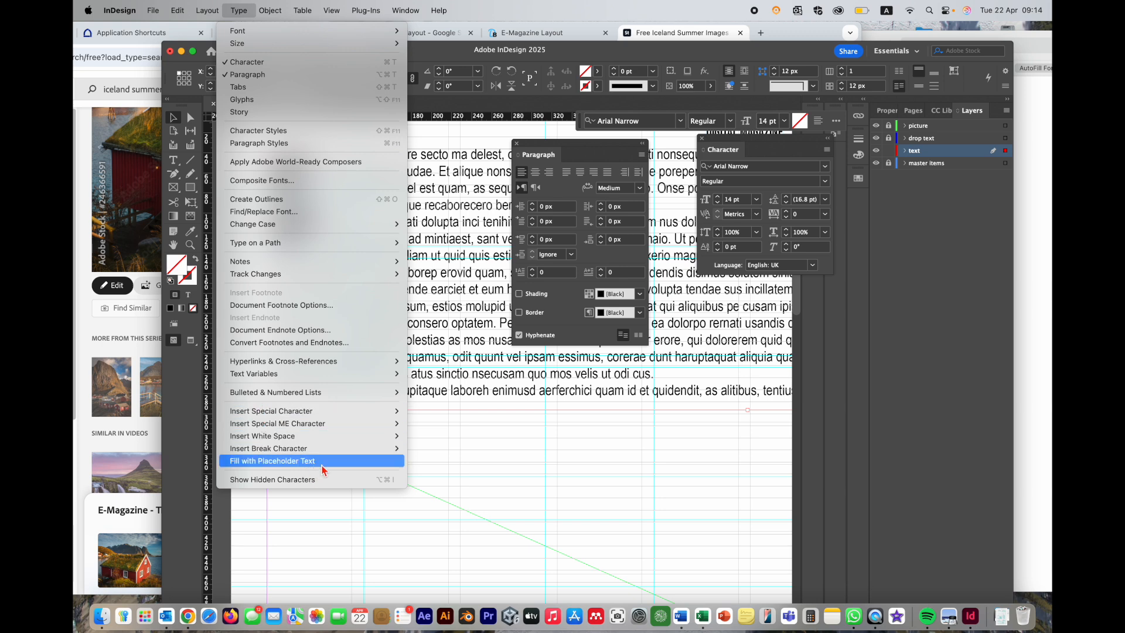
click(472, 439)
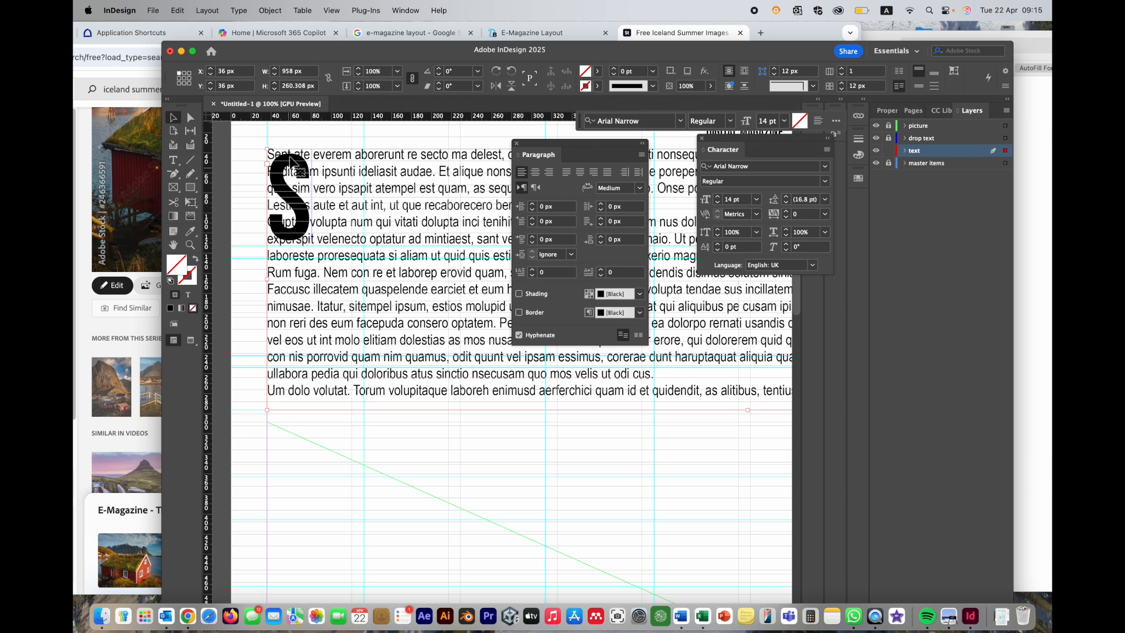
Unlock the drop text layer, keep the text layer unlocked, and select the drop cap's frame
click(890, 151)
click(889, 141)
click(890, 152)
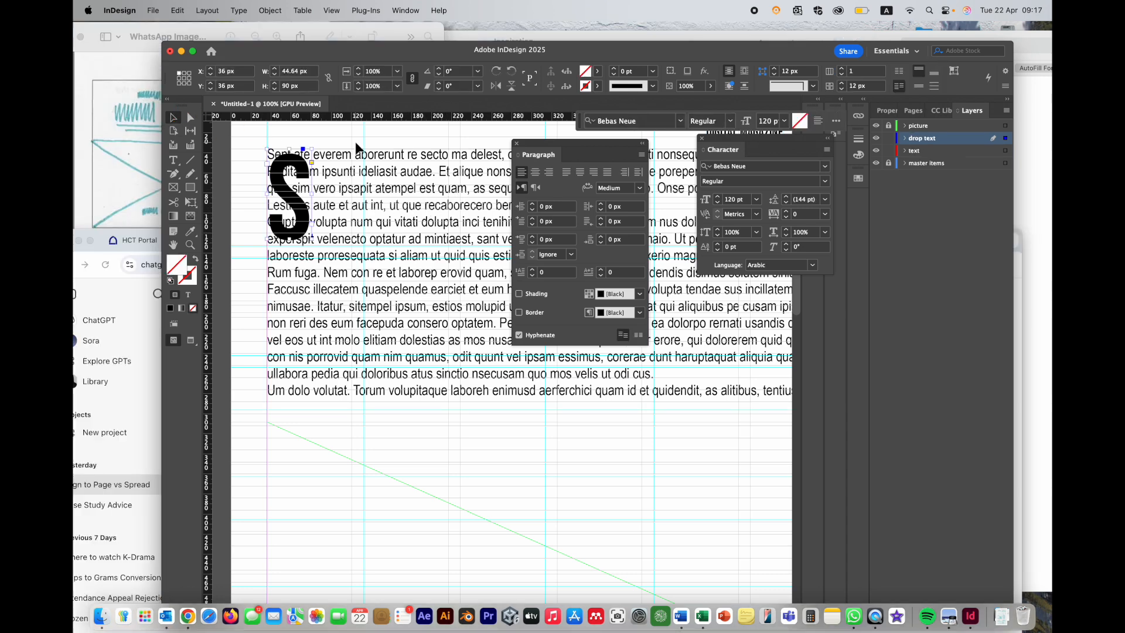
click(356, 143)
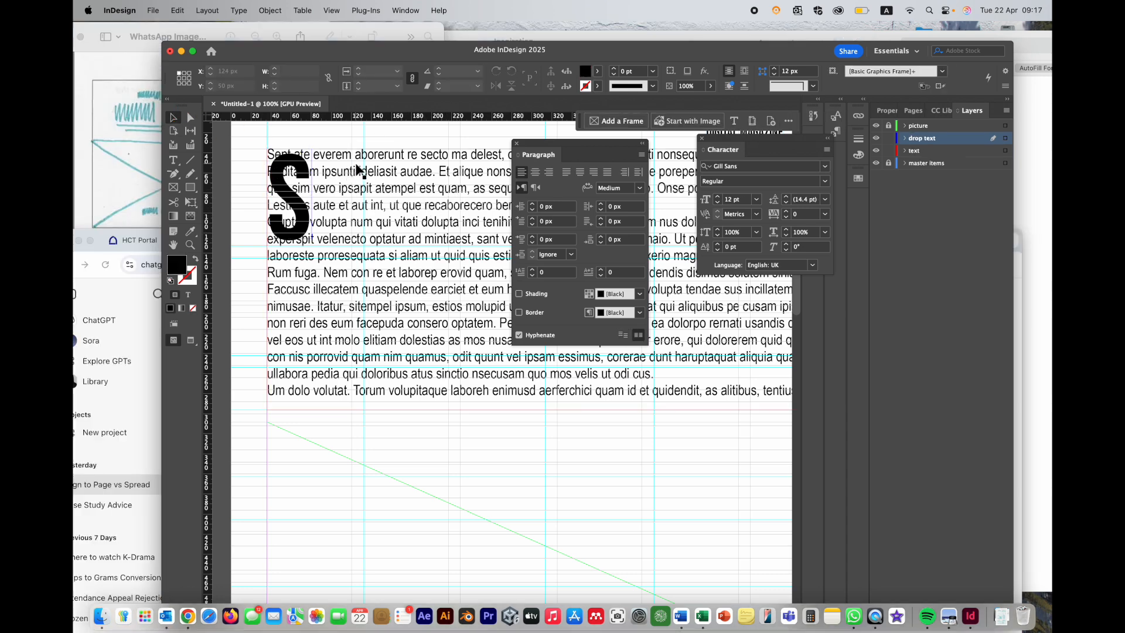
click(300, 173)
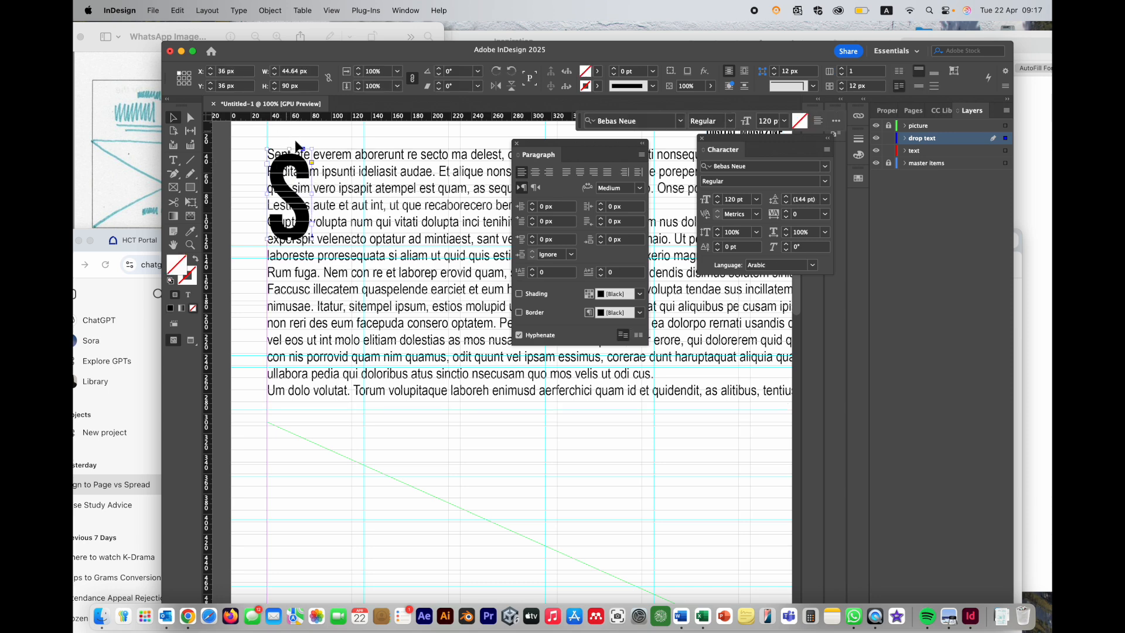
Show the Text Wrap settings and wrap the body text around the drop cap's bounding box
click(407, 12)
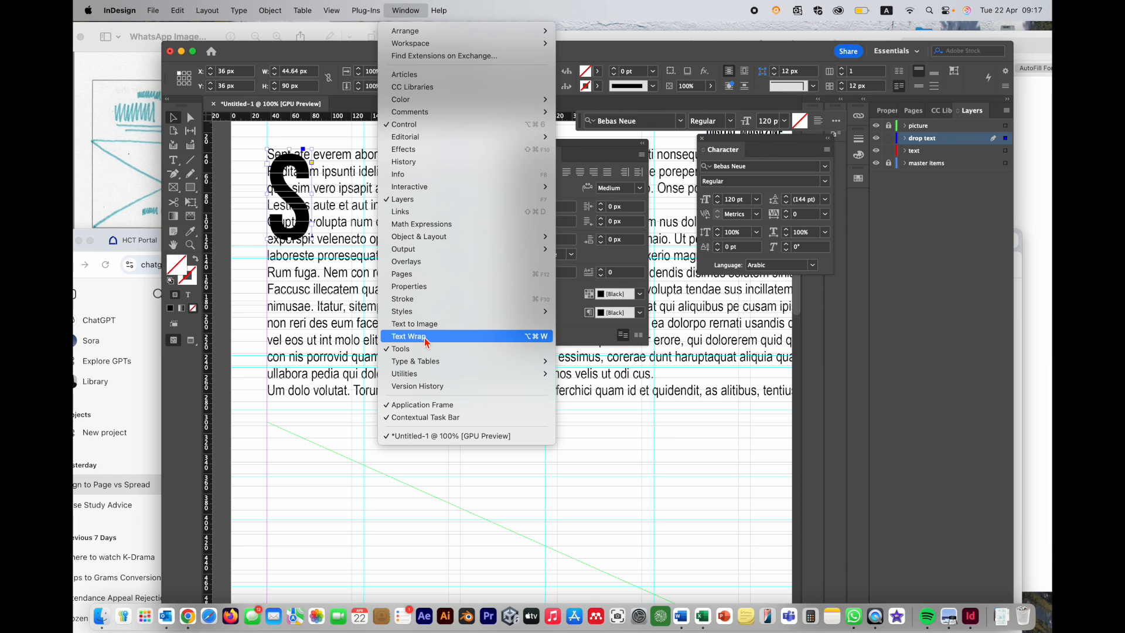
click(414, 338)
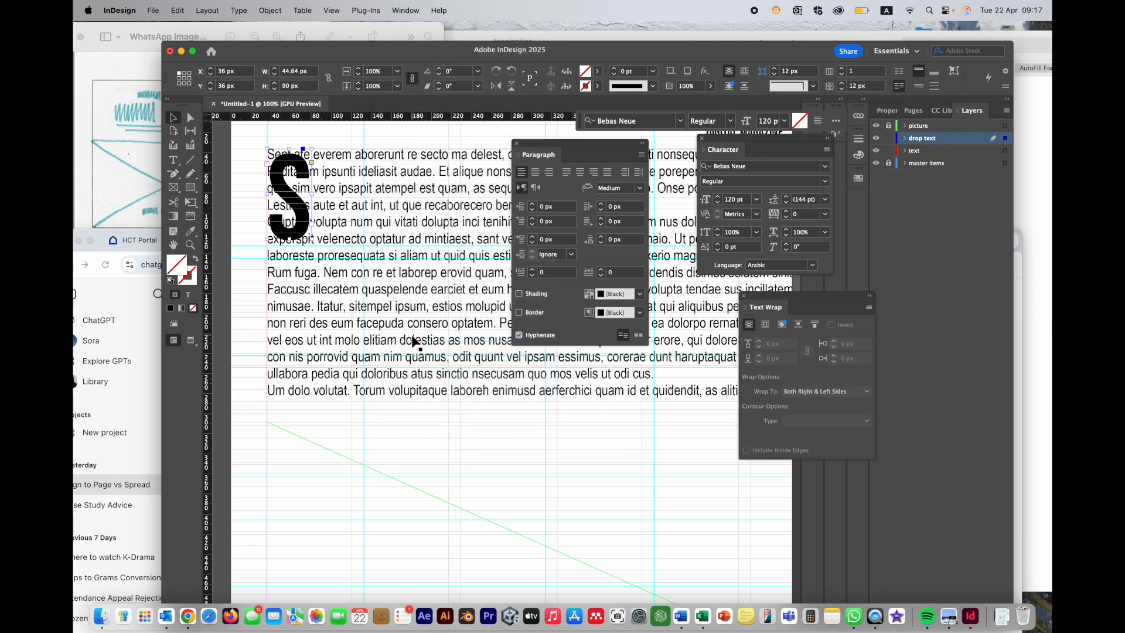
click(765, 327)
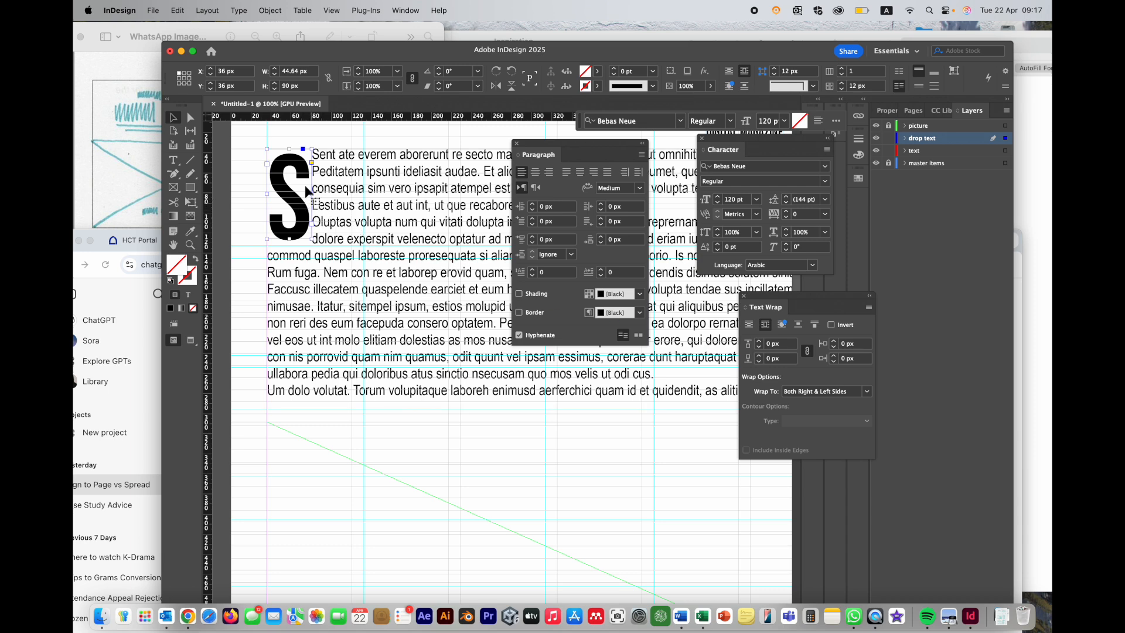
Set the drop cap's text wrap offset to 4 px on all four sides
click(834, 341)
click(833, 341)
click(834, 343)
click(833, 343)
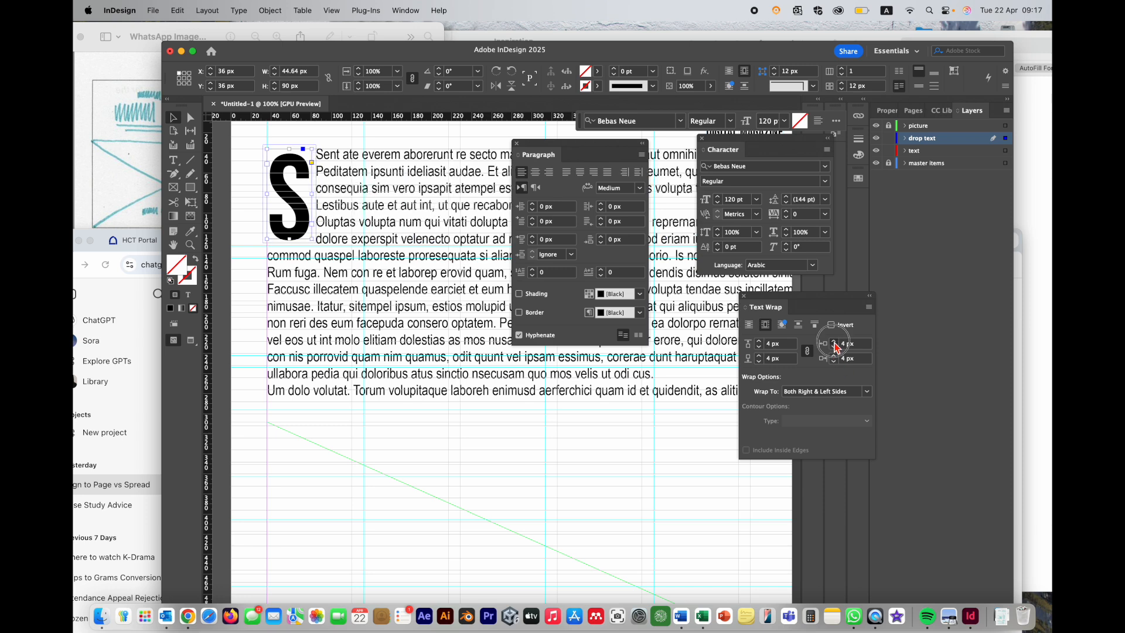
click(834, 343)
click(833, 342)
click(833, 346)
click(833, 346)
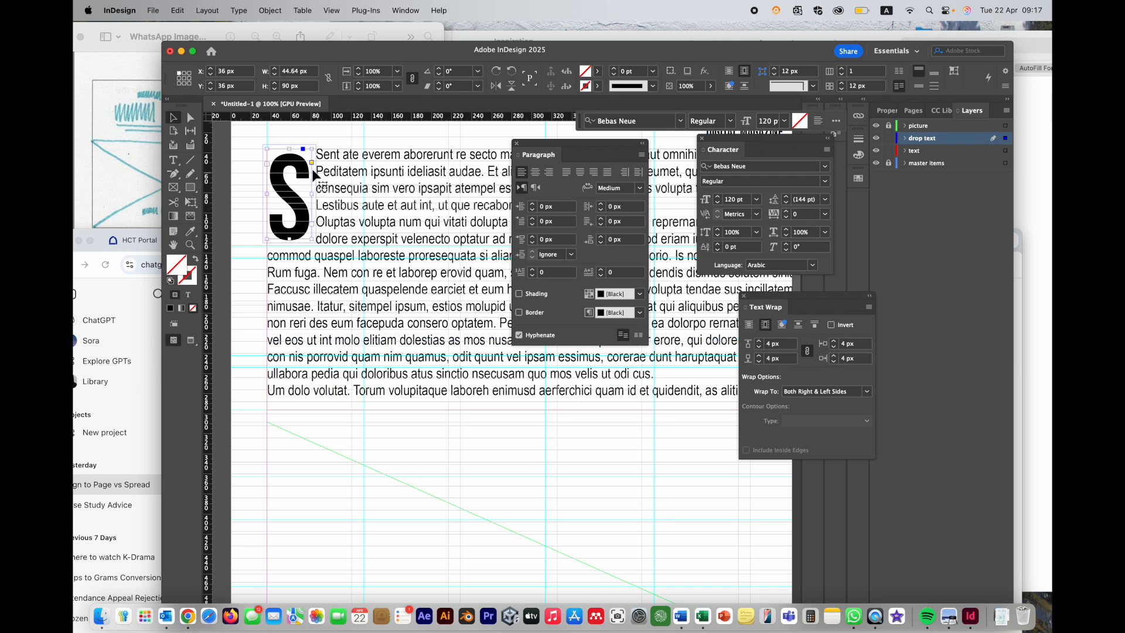
Deselect the drop cap and preview the whole of page 2 without guides and frame edges
click(399, 447)
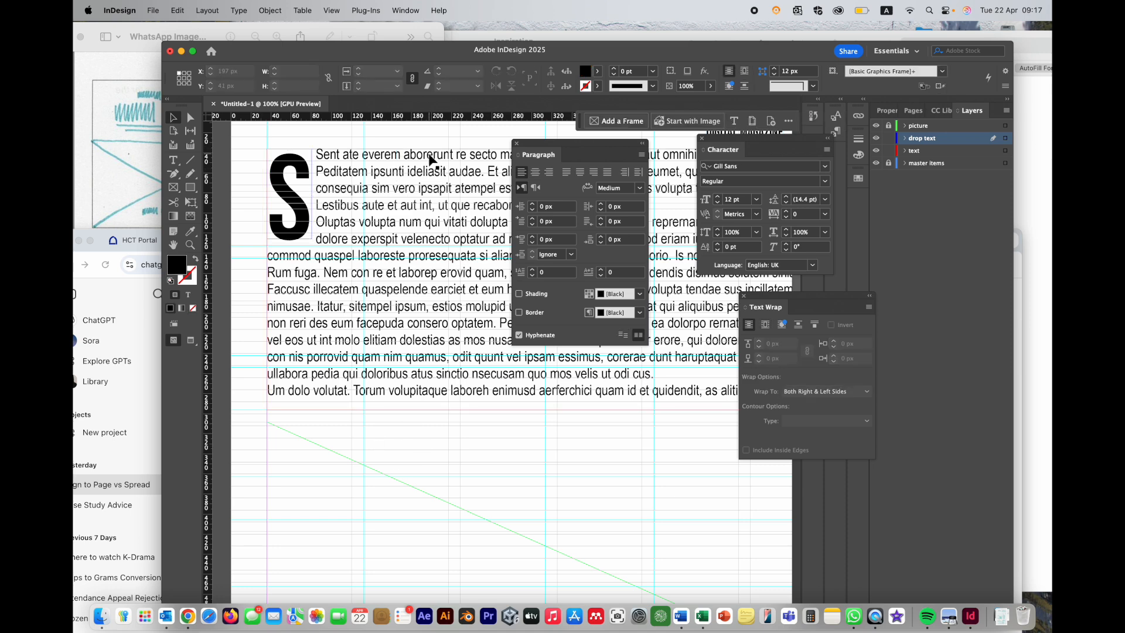
key(w)
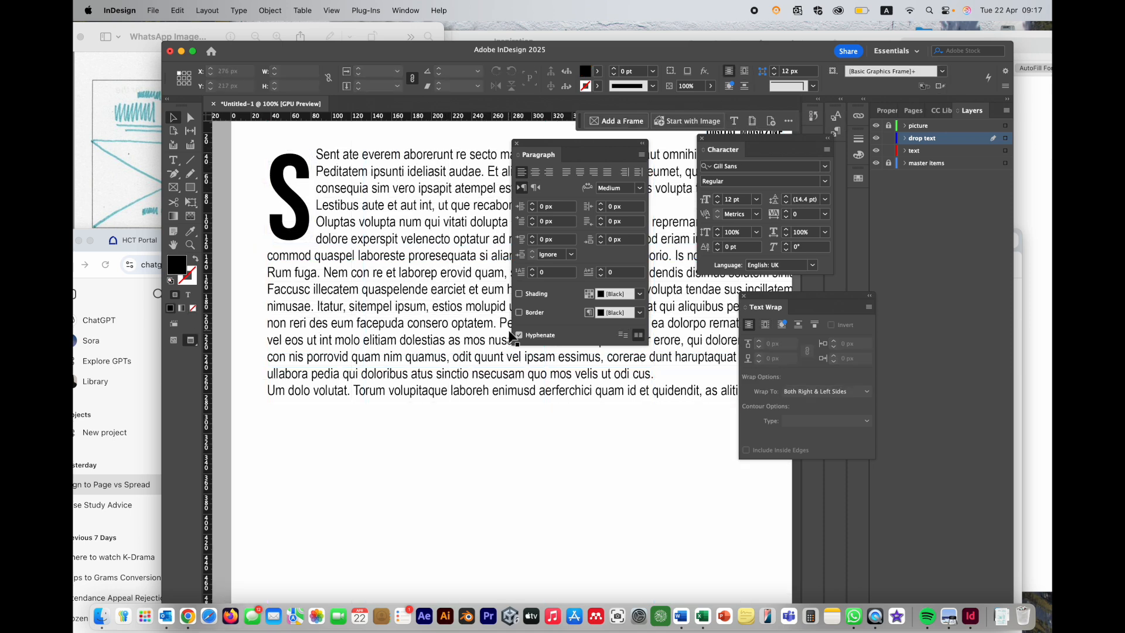
key(super+minus)
key(super+minus)
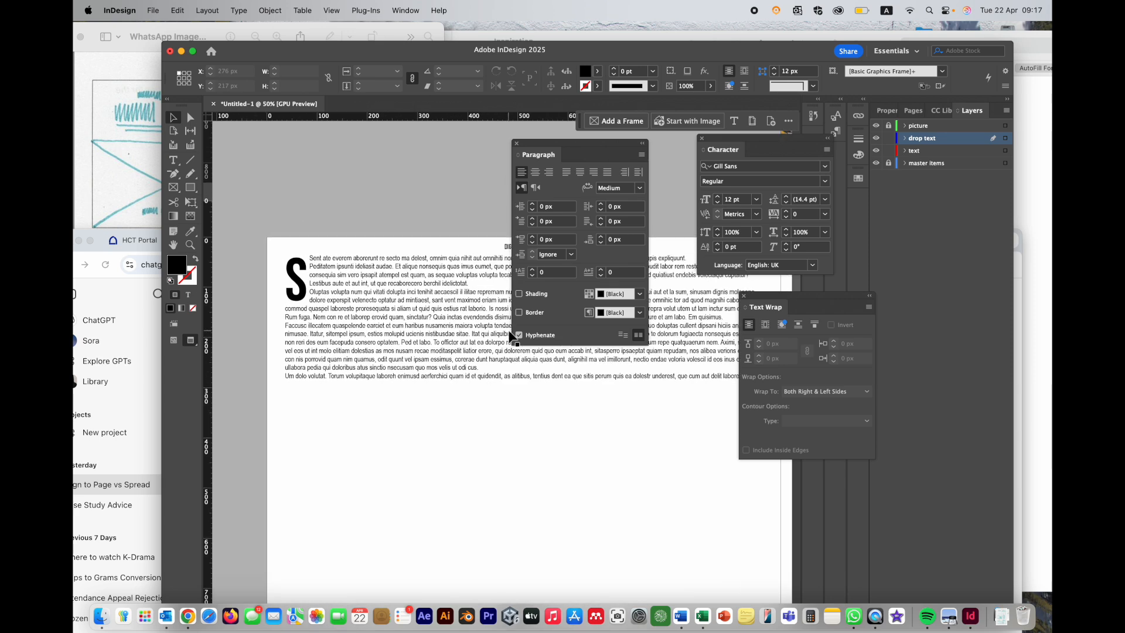
scroll(508, 336, down, 3)
scroll(450, 357, right, 1)
scroll(450, 356, up, 1)
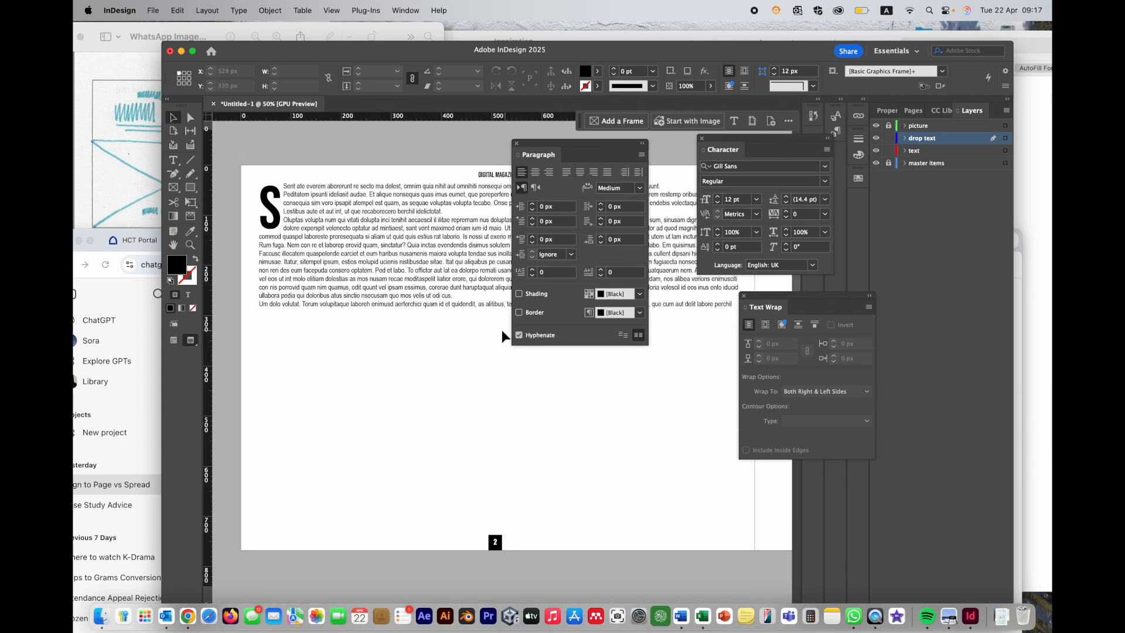
Move the paragraph settings clear of the body text and show the document's page thumbnails
drag(571, 145, 642, 395)
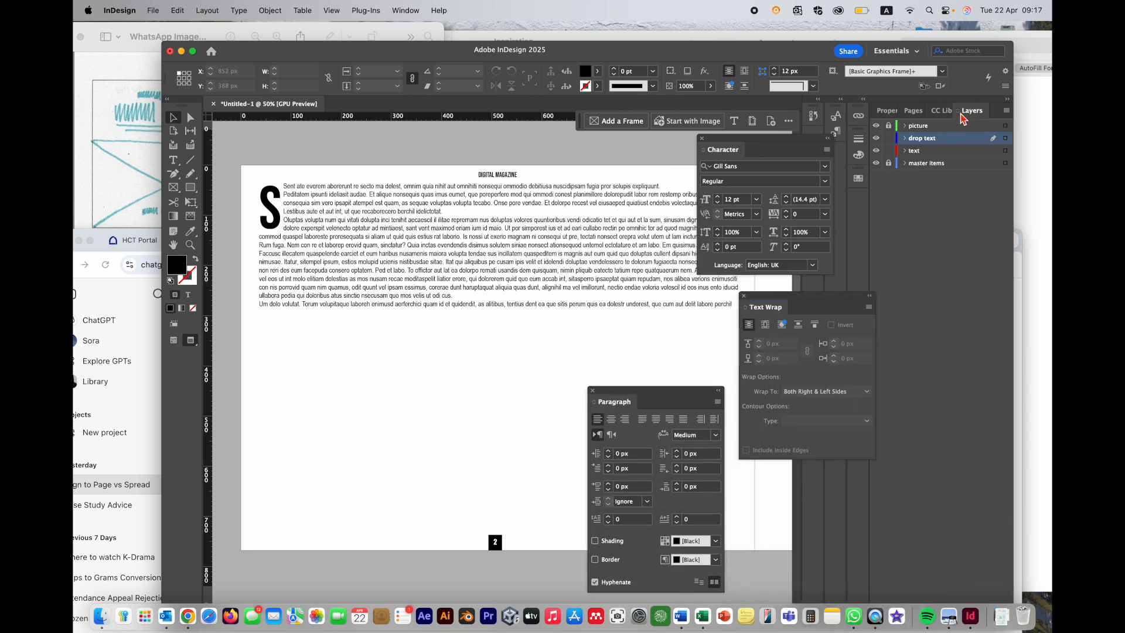
click(918, 113)
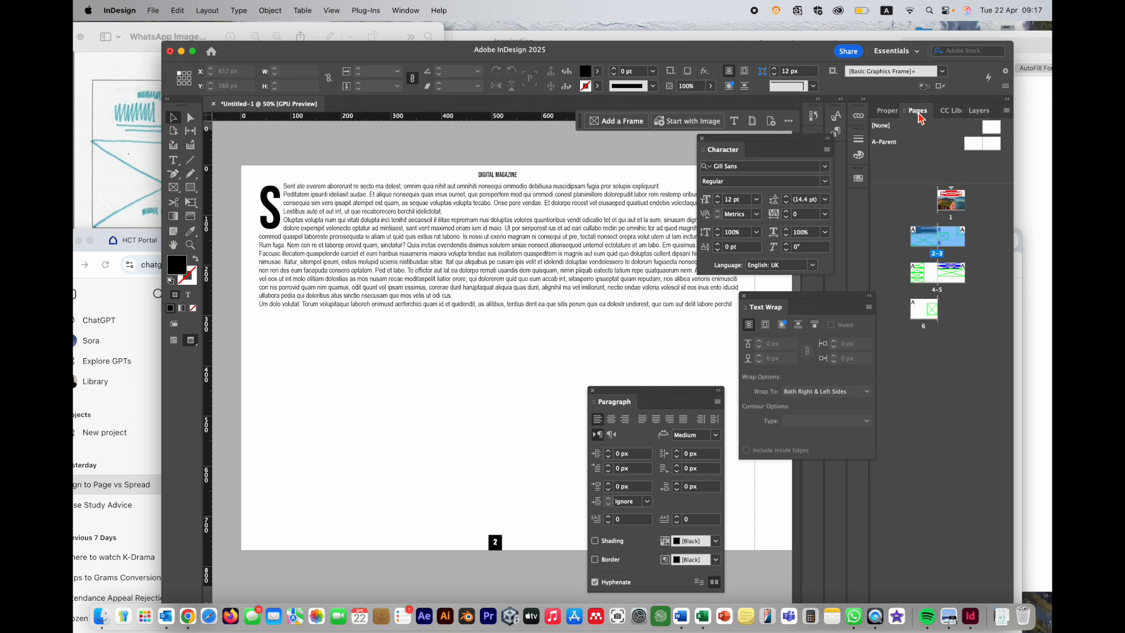